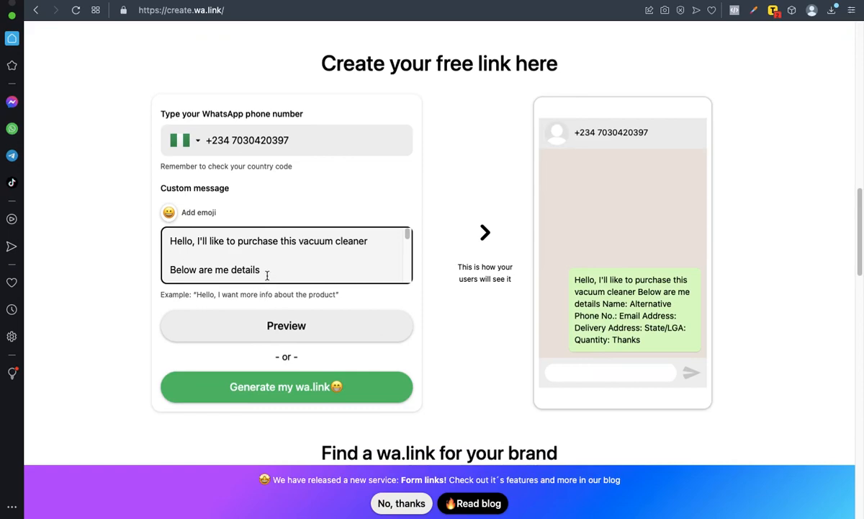
# - Review the full custom message, from the purchase greeting through the customer detail fields to the closing thanks
pyautogui.scroll(-2, 231, 270)
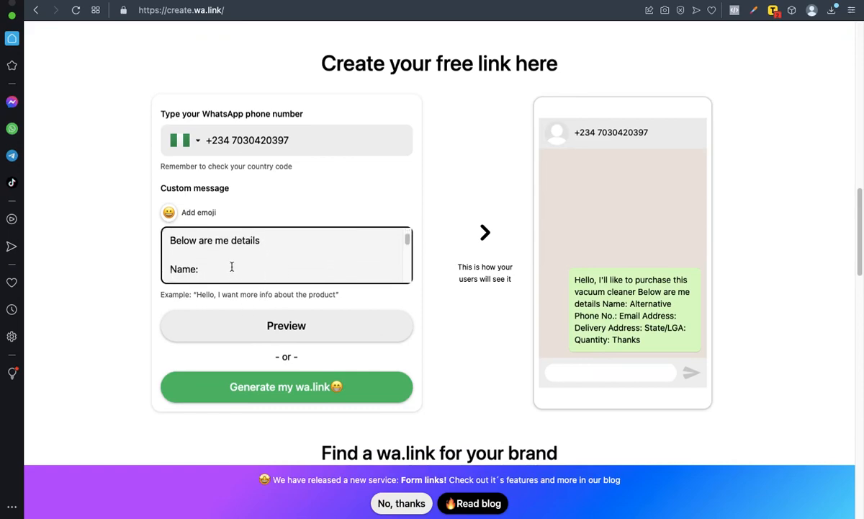
pyautogui.scroll(-3, 232, 266)
pyautogui.scroll(1, 221, 265)
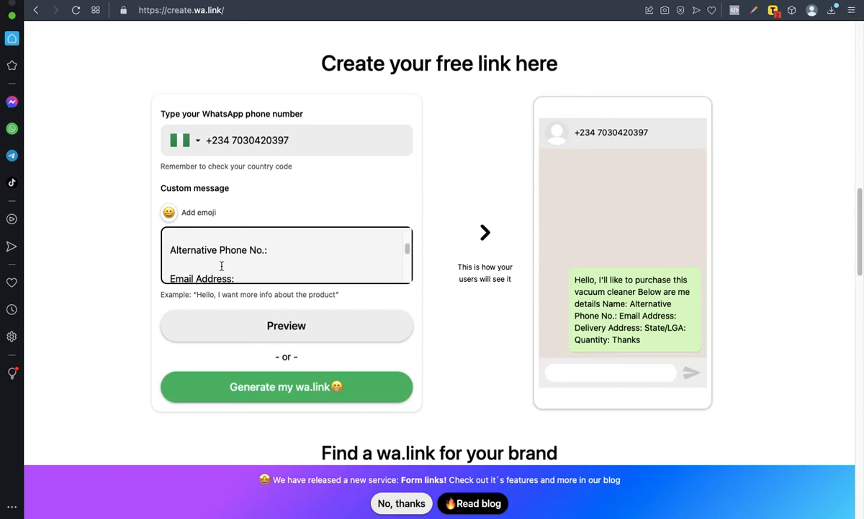
pyautogui.scroll(1, 221, 266)
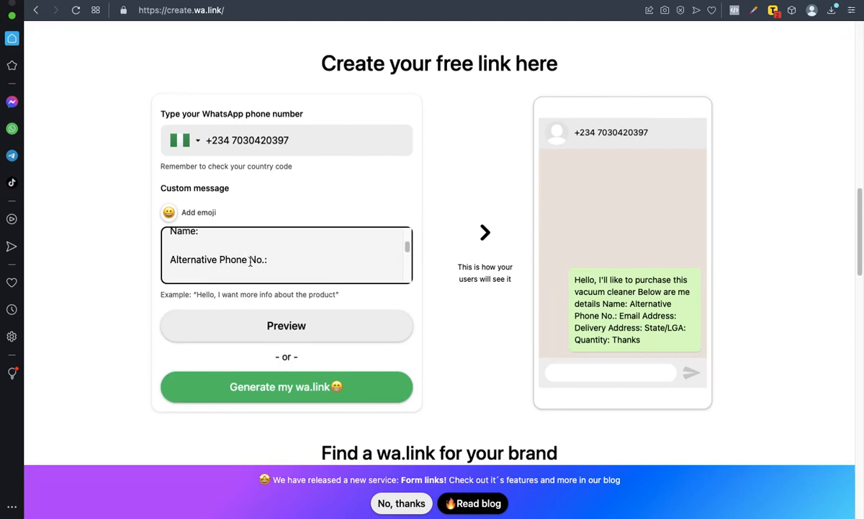
pyautogui.scroll(-3, 255, 265)
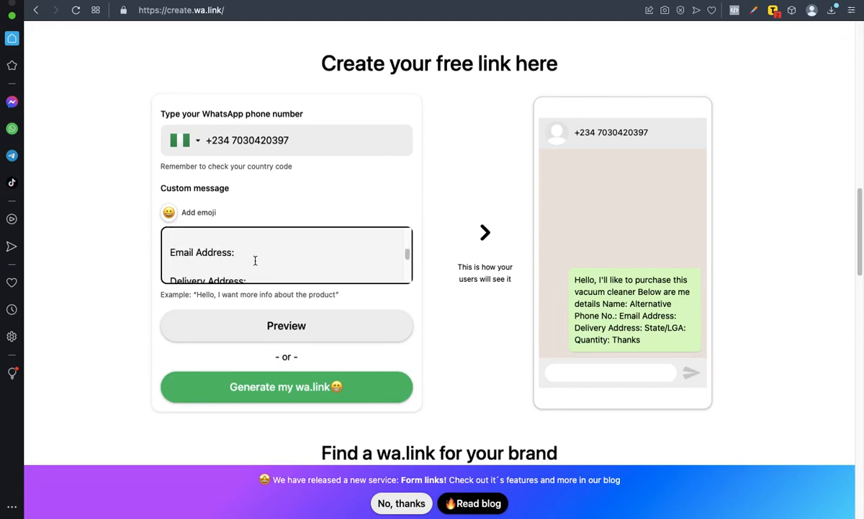
pyautogui.scroll(-1, 255, 261)
pyautogui.scroll(1, 255, 261)
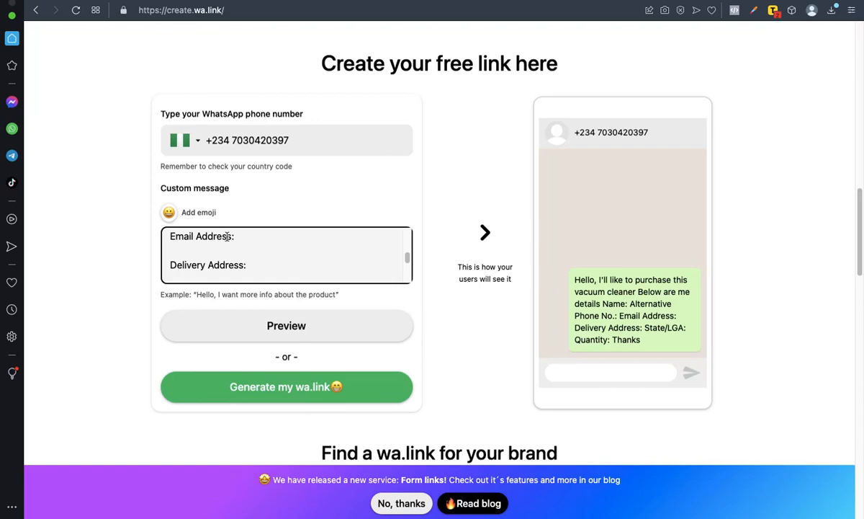
pyautogui.scroll(-1, 252, 266)
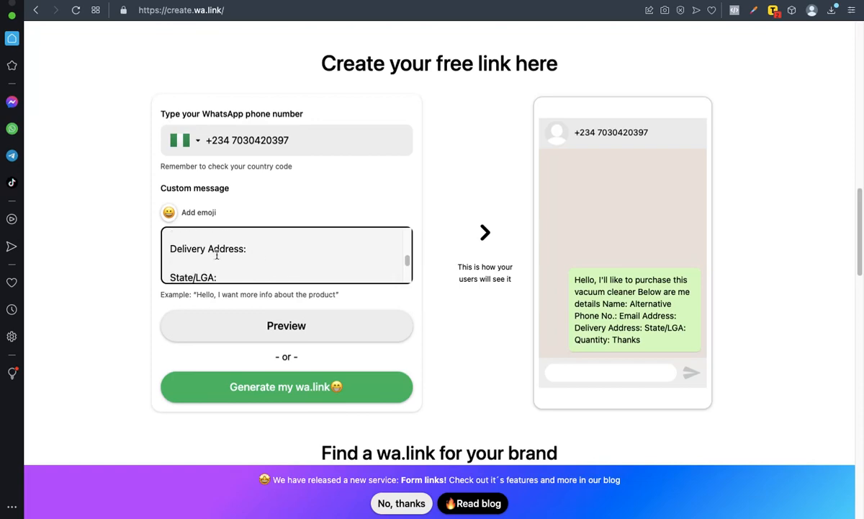
pyautogui.scroll(-2, 259, 258)
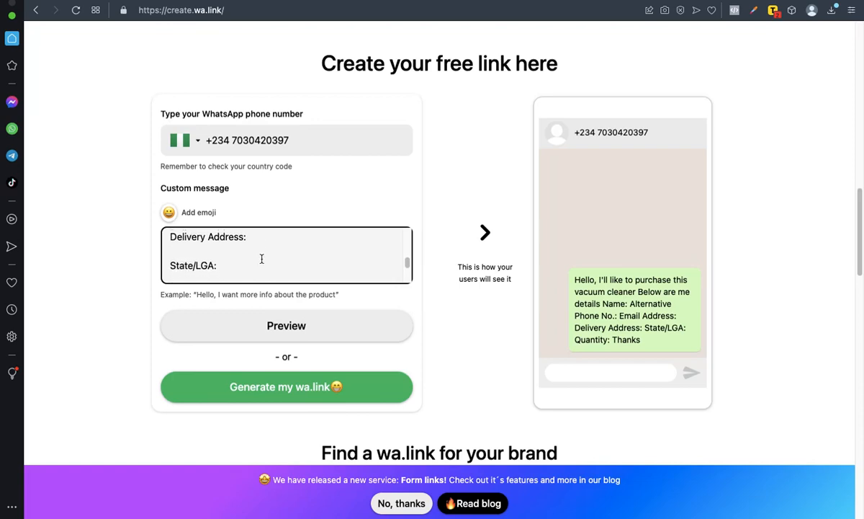
pyautogui.scroll(1, 195, 255)
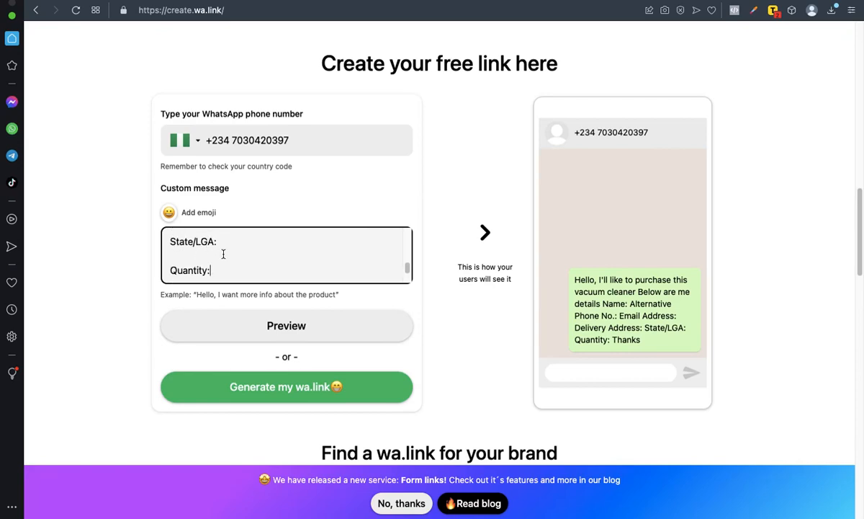
pyautogui.scroll(-1, 233, 267)
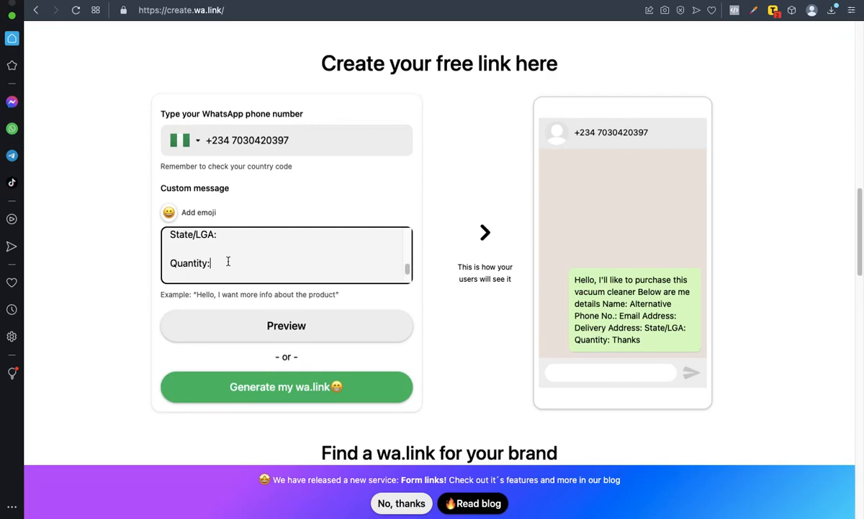
pyautogui.scroll(-1, 228, 262)
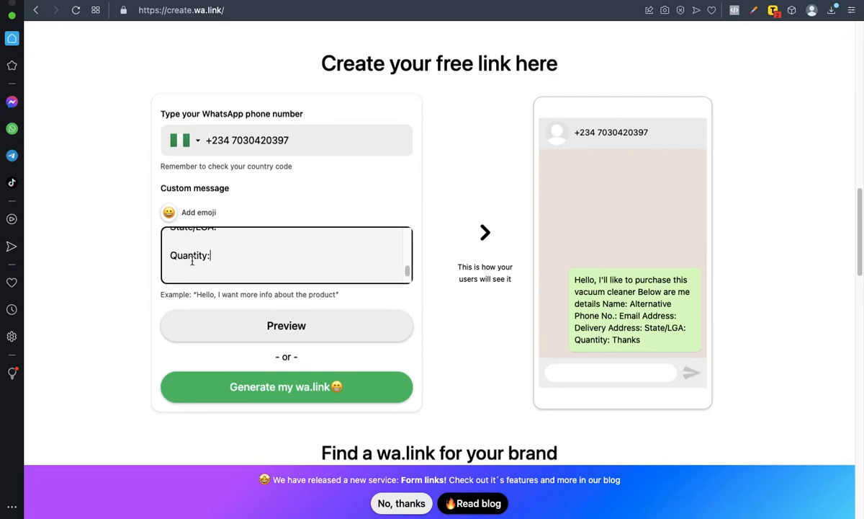
pyautogui.scroll(-2, 244, 257)
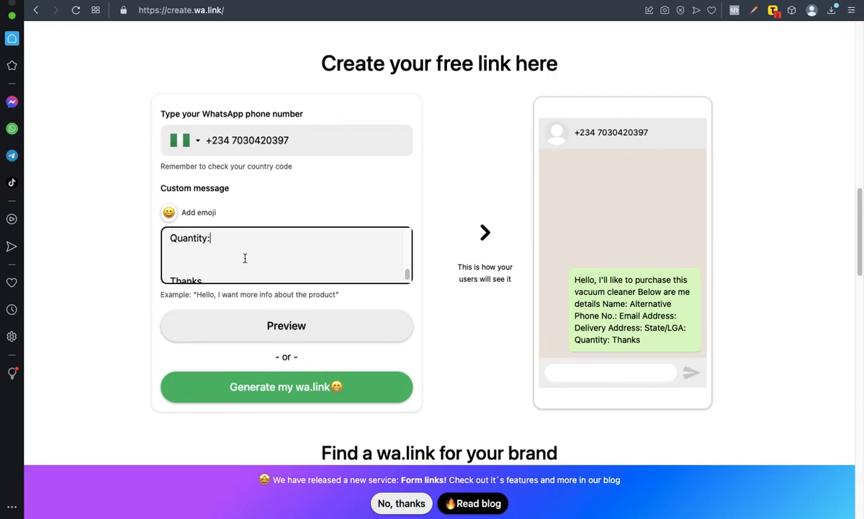
pyautogui.scroll(3, 245, 260)
pyautogui.scroll(-3, 245, 258)
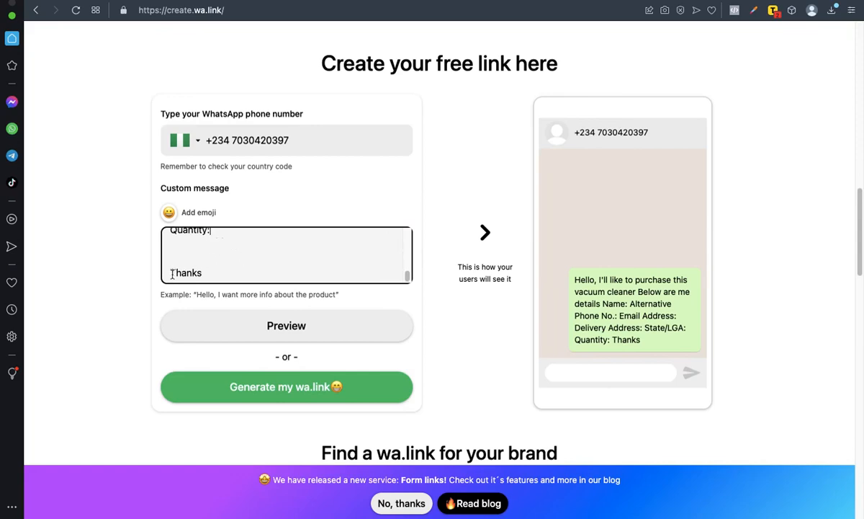
pyautogui.scroll(5, 223, 272)
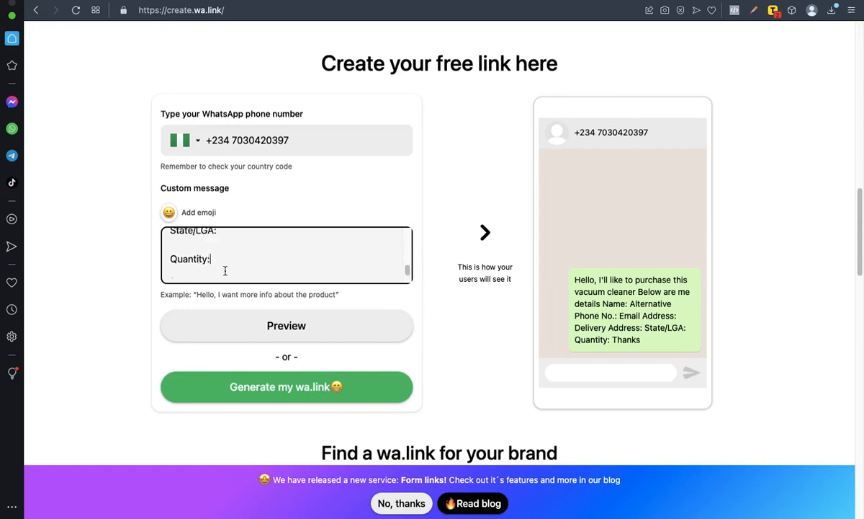
pyautogui.scroll(2, 229, 271)
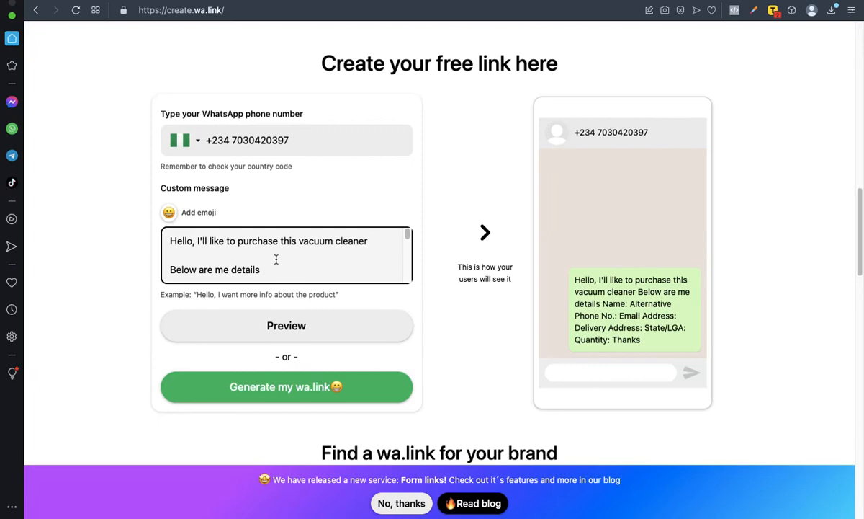
pyautogui.scroll(-1, 276, 259)
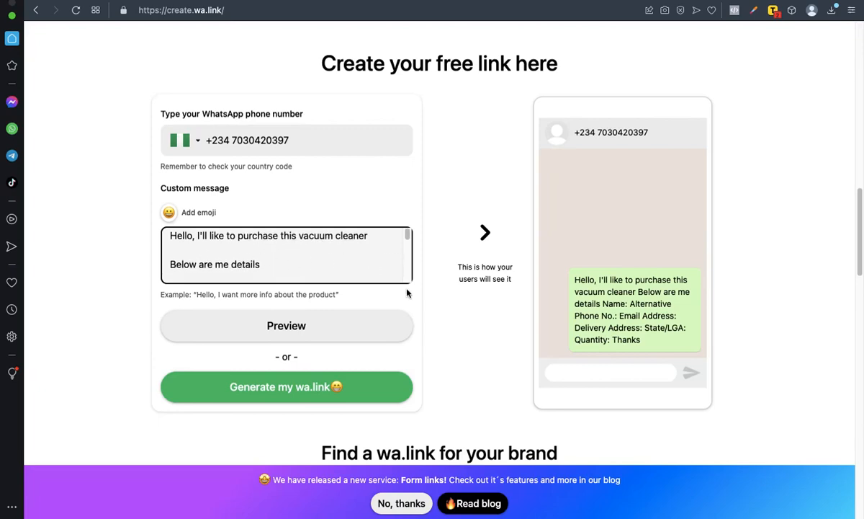
# - Generate the WhatsApp short link for the custom message and copy it
pyautogui.scroll(-5, 421, 310)
pyautogui.scroll(1, 350, 298)
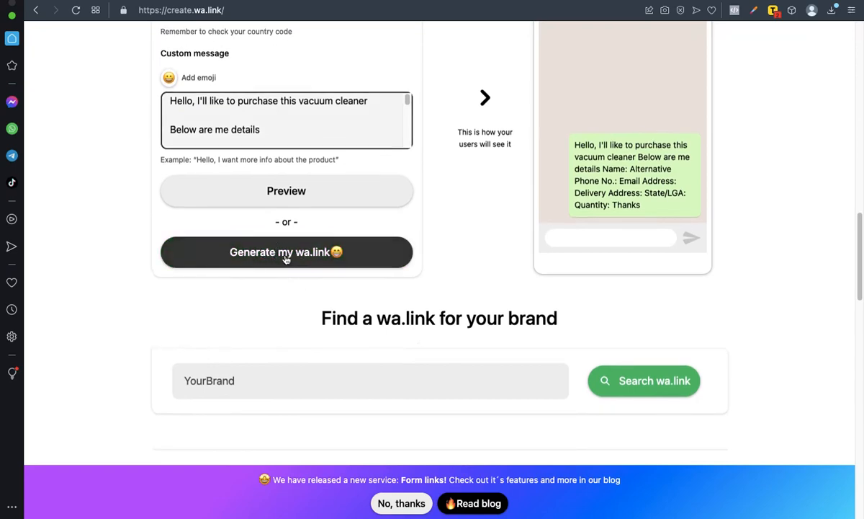
pyautogui.click(286, 256)
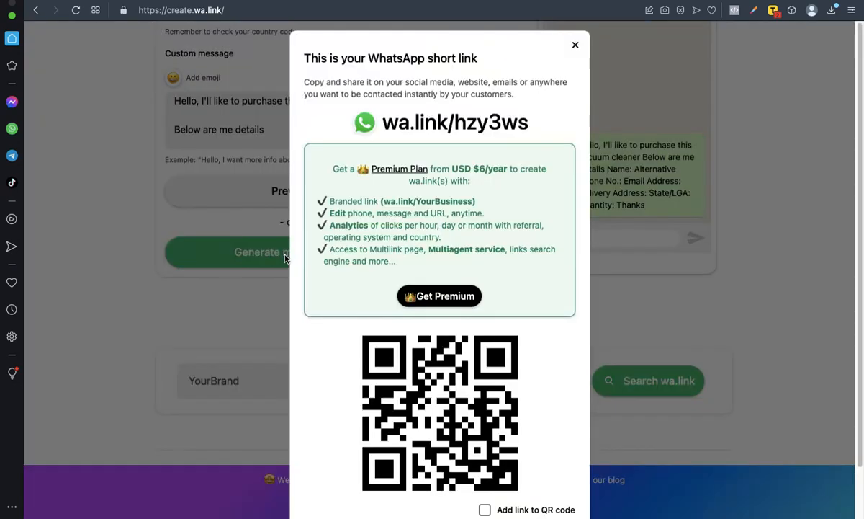
pyautogui.scroll(-2, 425, 288)
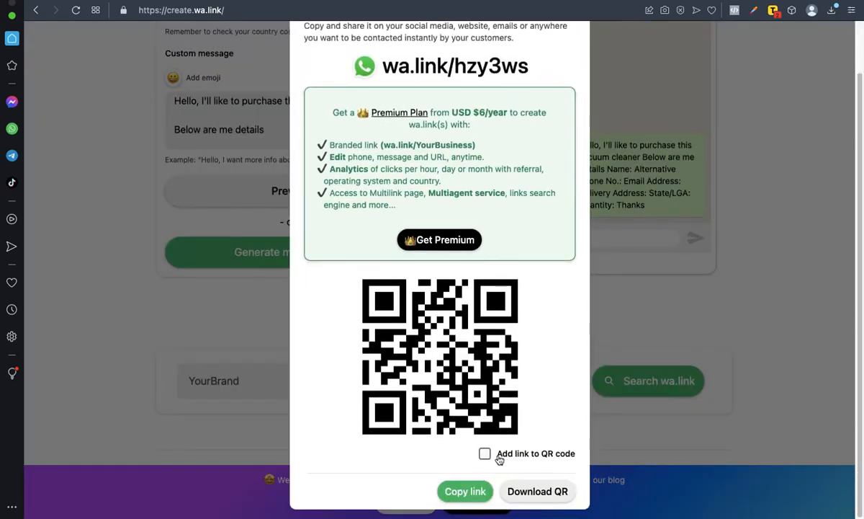
pyautogui.click(463, 492)
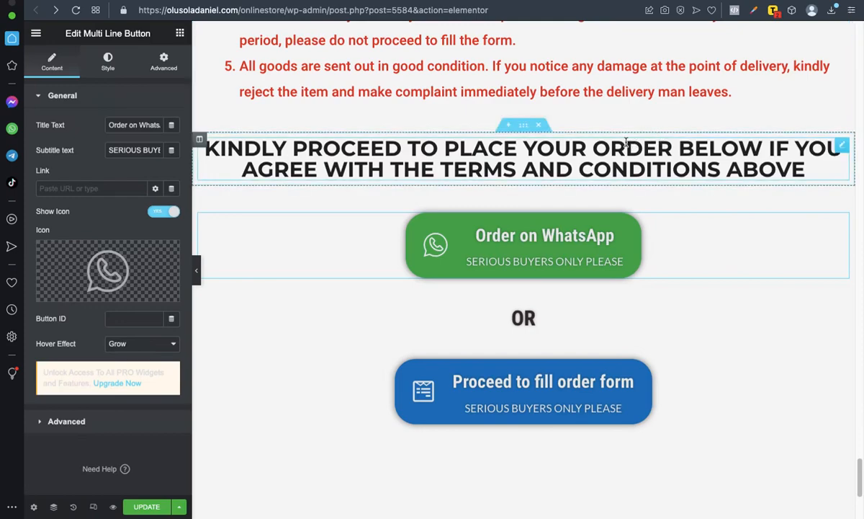
pyautogui.scroll(-1, 788, 318)
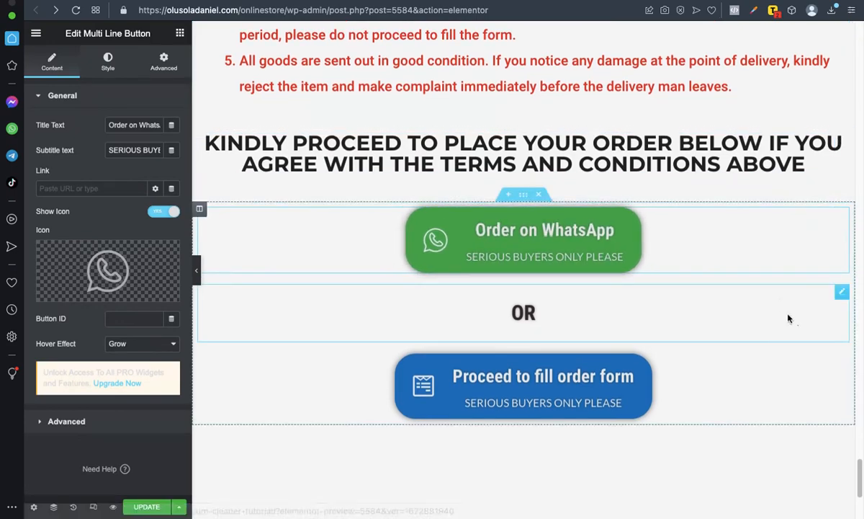
pyautogui.click(841, 362)
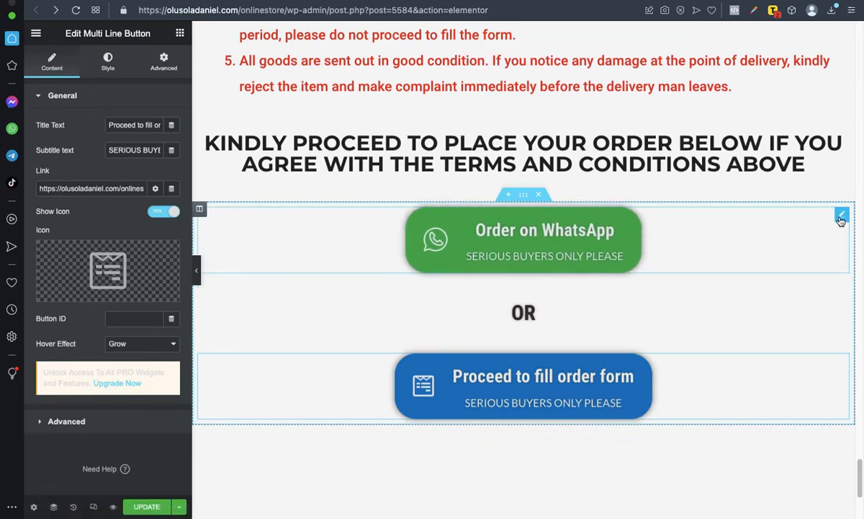
pyautogui.click(842, 216)
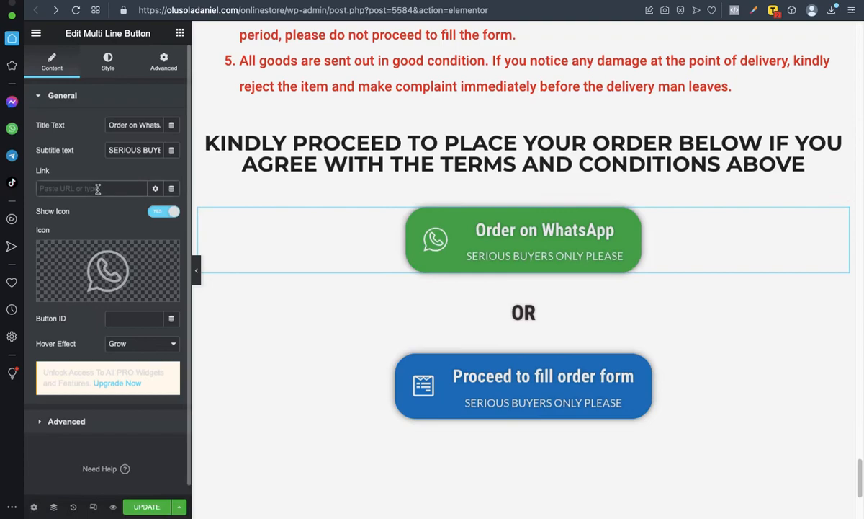
pyautogui.write('https://wa.link/hzy3ws')
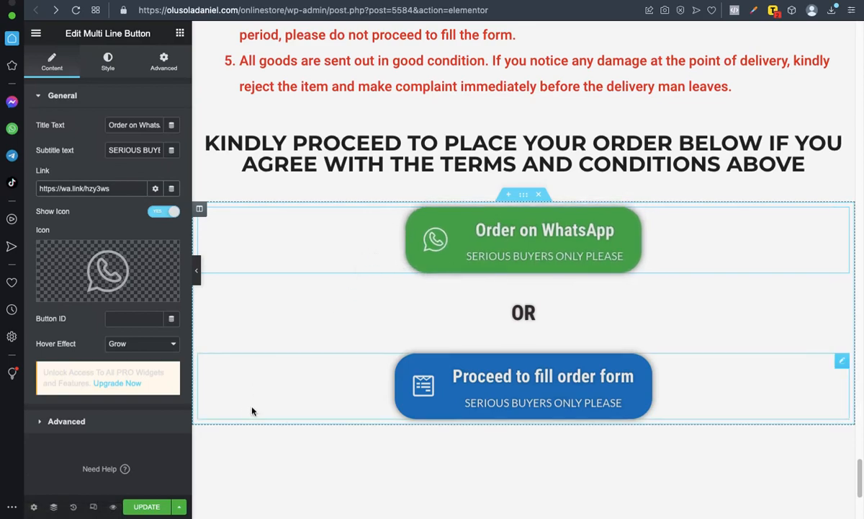
pyautogui.click(148, 507)
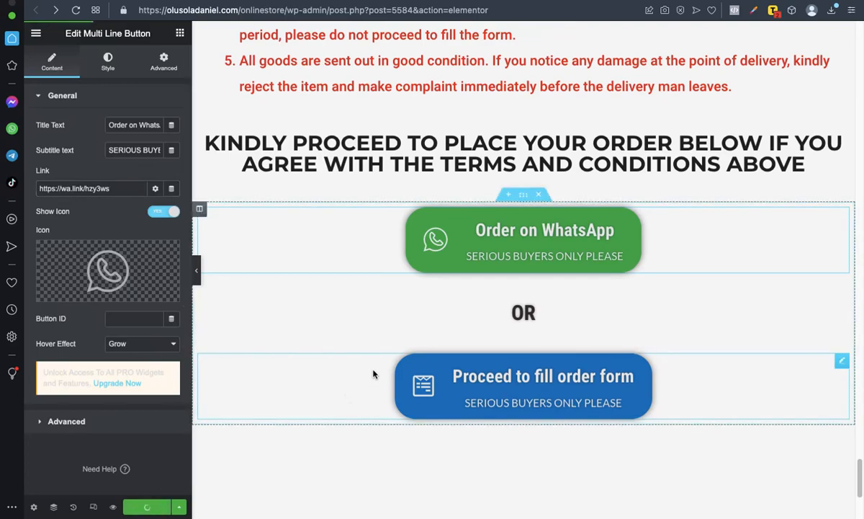
# - Open the "Click here to order now" button above the Features and Specification sections for editing
pyautogui.scroll(3, 373, 374)
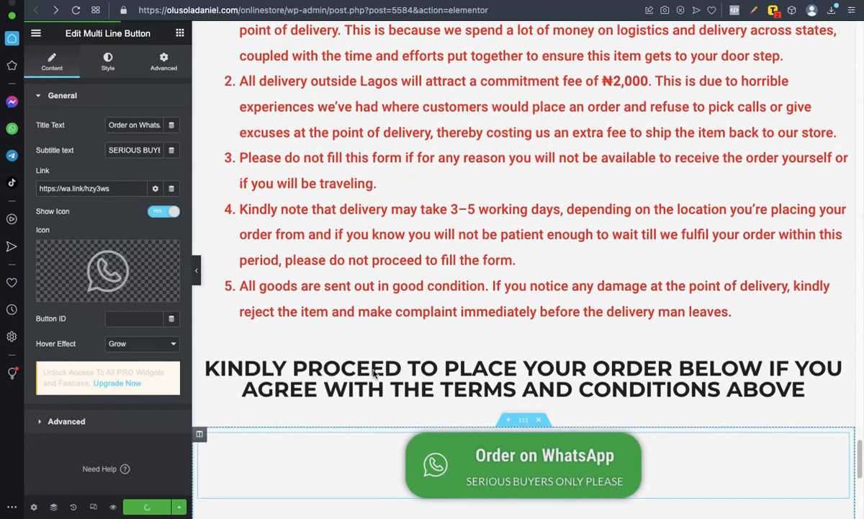
pyautogui.scroll(15, 373, 374)
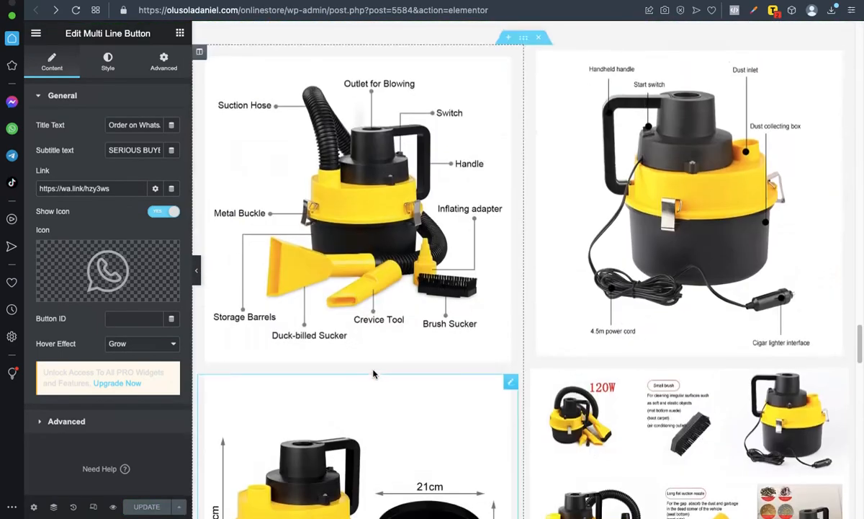
pyautogui.scroll(15, 373, 374)
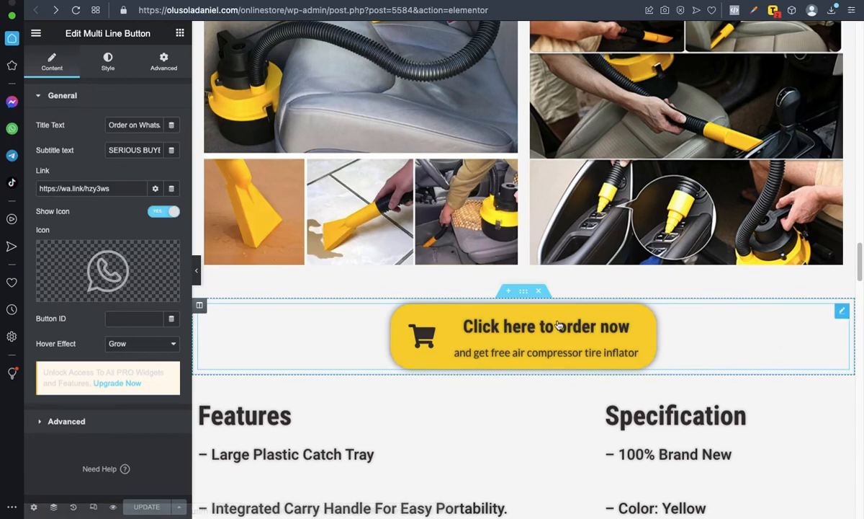
pyautogui.click(840, 312)
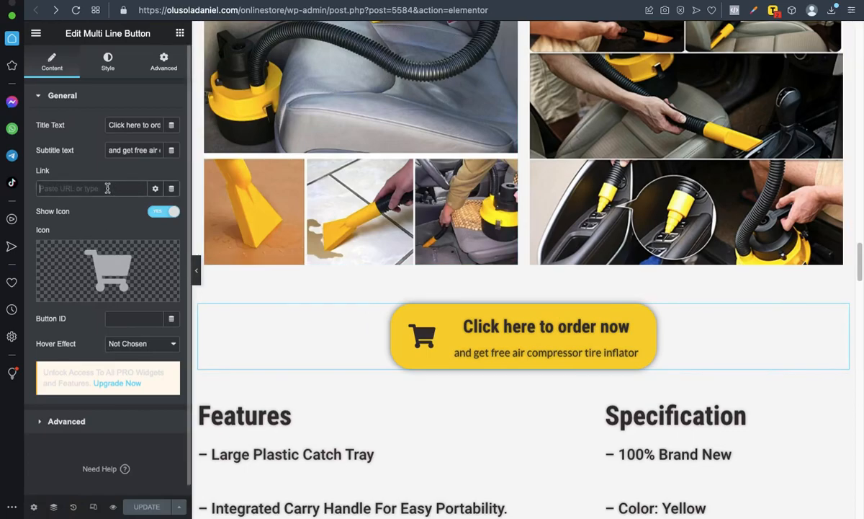
# - Examine the "Click here to order now" button between the deal price and the About the Product section
pyautogui.scroll(20, 325, 276)
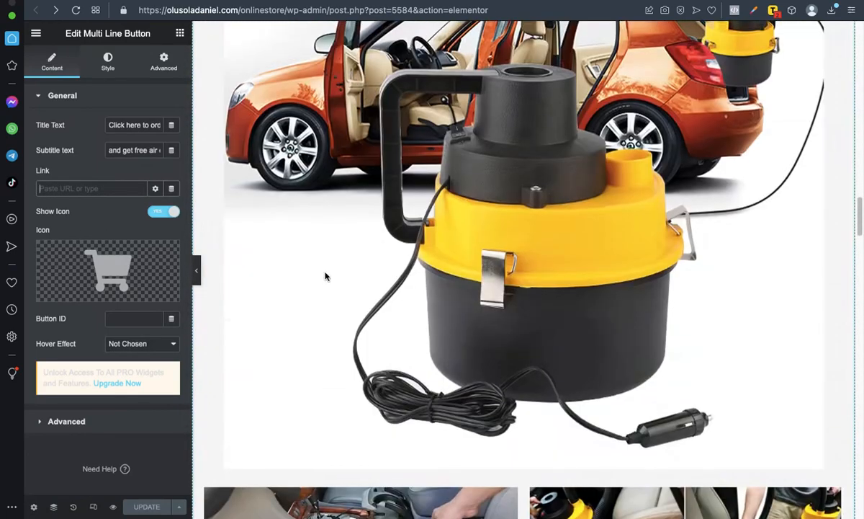
pyautogui.scroll(-5, 304, 254)
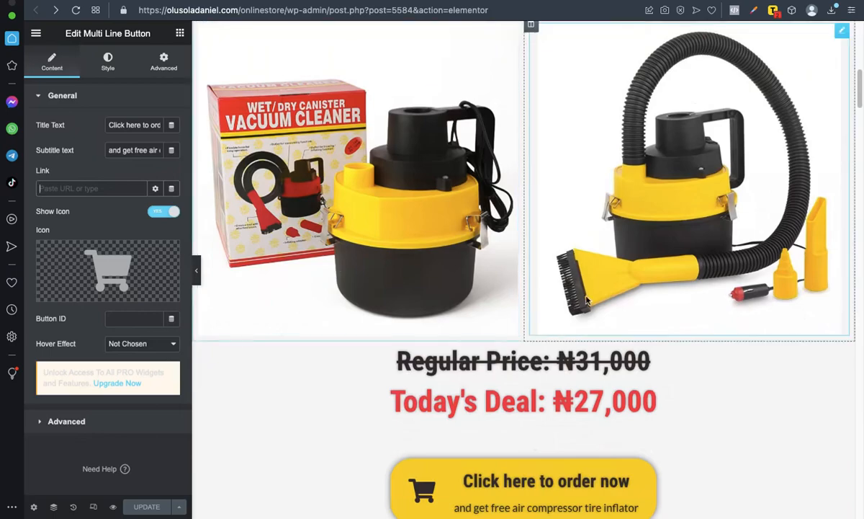
pyautogui.scroll(-1, 806, 294)
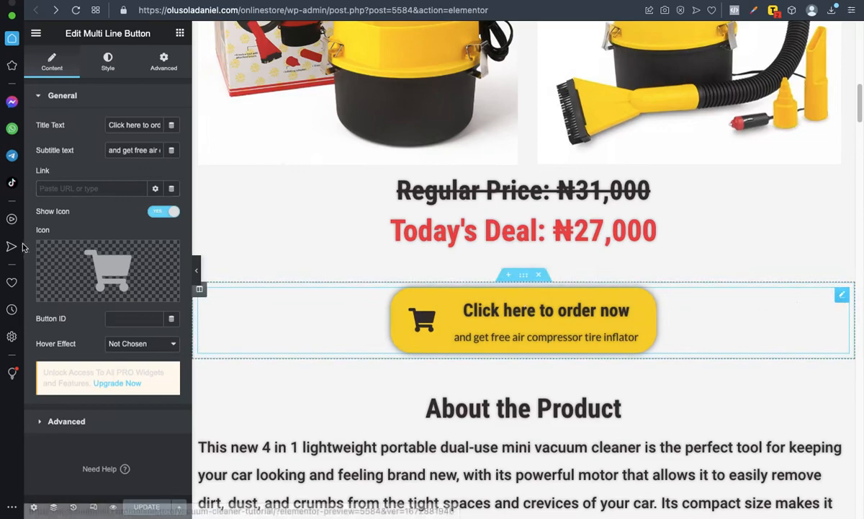
pyautogui.click(112, 190)
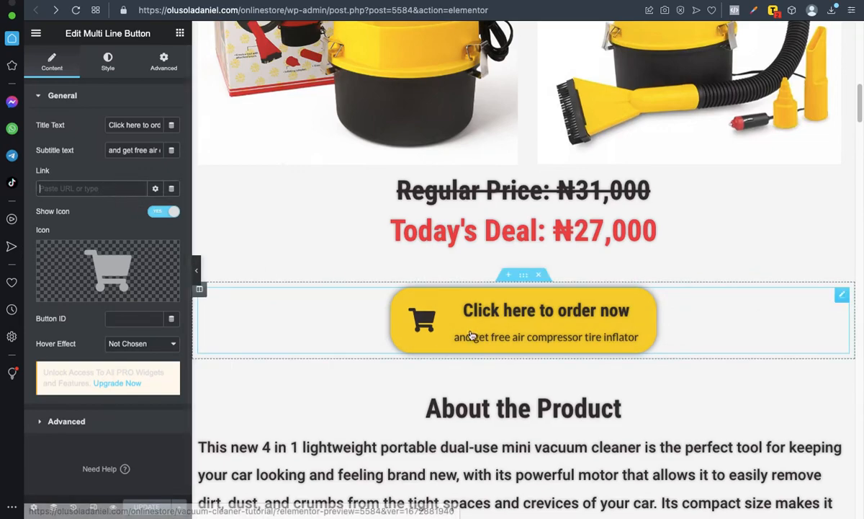
pyautogui.scroll(-1, 366, 322)
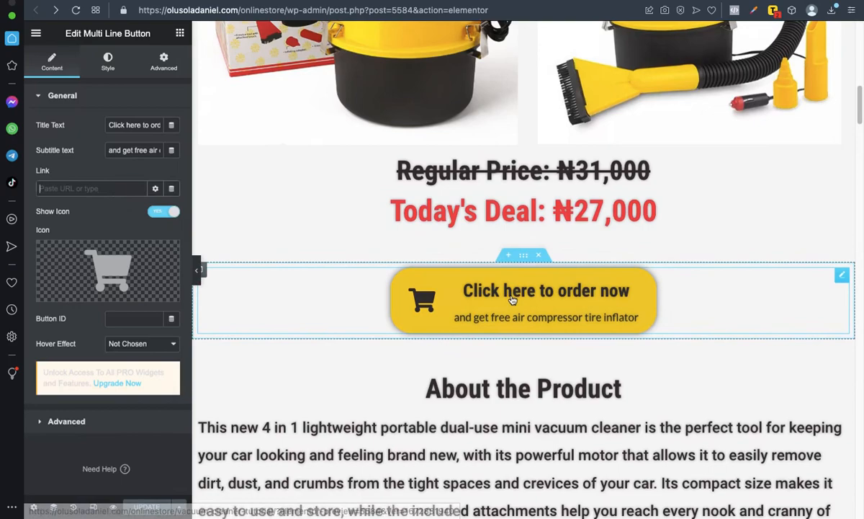
pyautogui.scroll(-1, 580, 322)
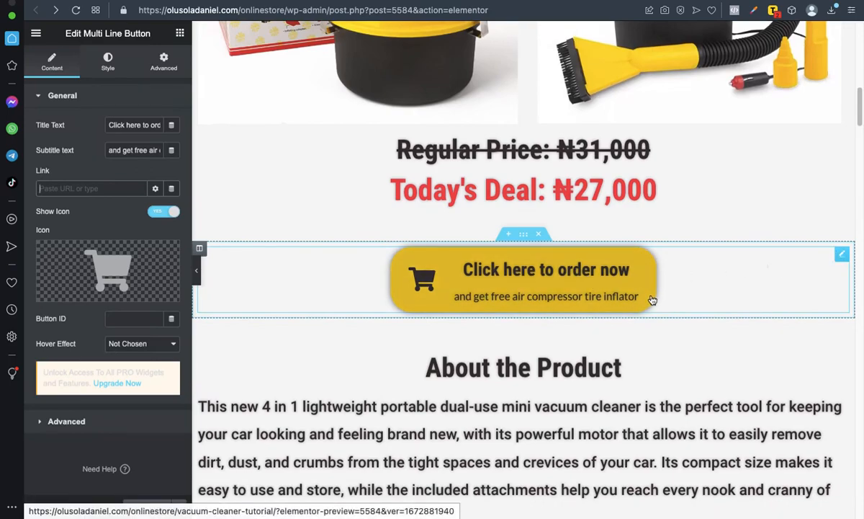
pyautogui.scroll(-2, 601, 297)
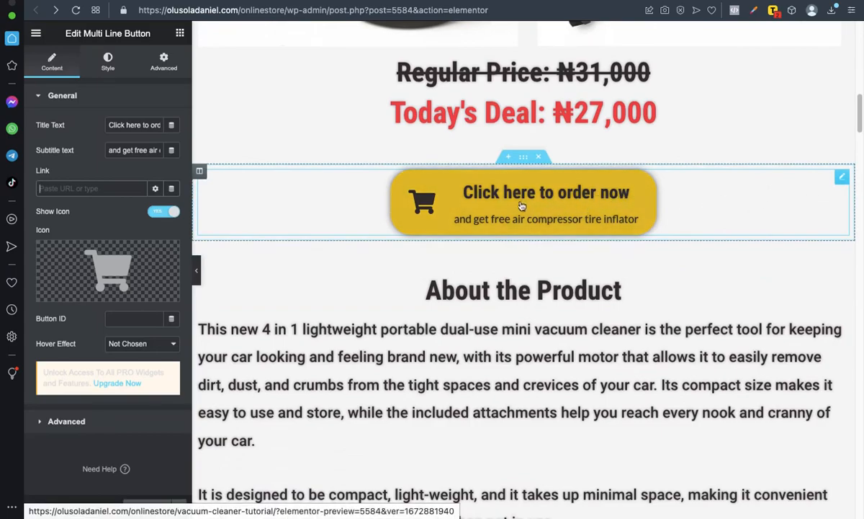
# - Examine the "IMPORTANT NOTICE BEFORE YOU PLACE YOUR ORDER PLEASE!!!" section and the two order buttons beneath its terms
pyautogui.scroll(-20, 584, 280)
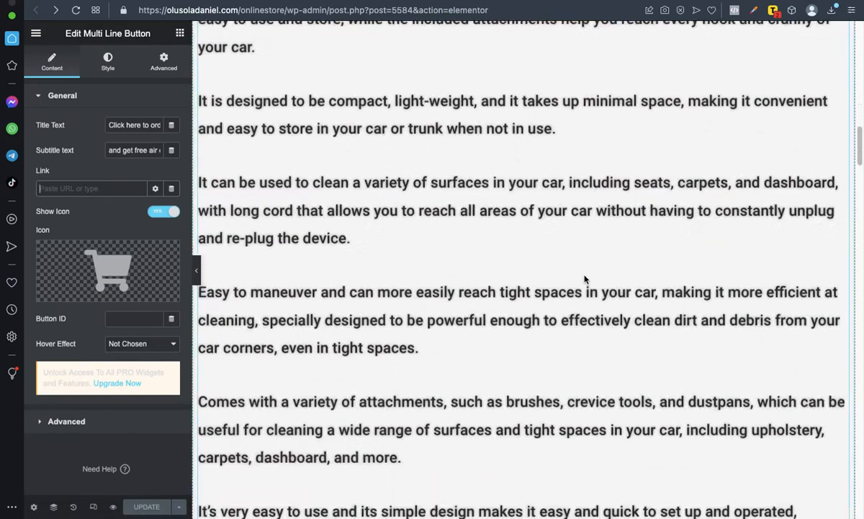
pyautogui.scroll(-15, 584, 280)
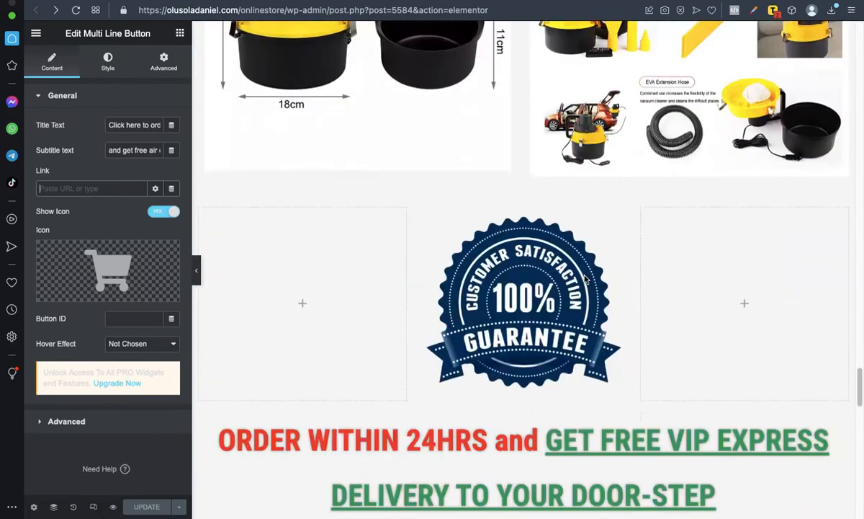
pyautogui.scroll(-2, 585, 276)
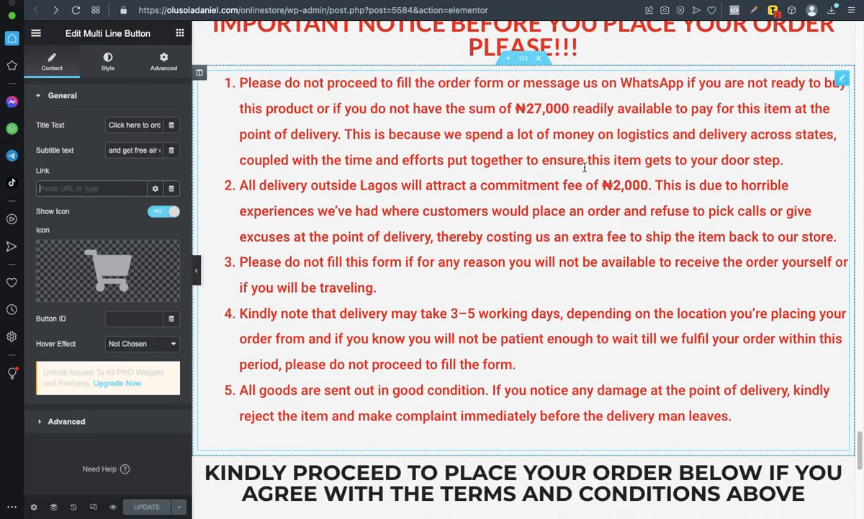
pyautogui.scroll(4, 585, 170)
pyautogui.scroll(-3, 585, 137)
pyautogui.scroll(1, 583, 97)
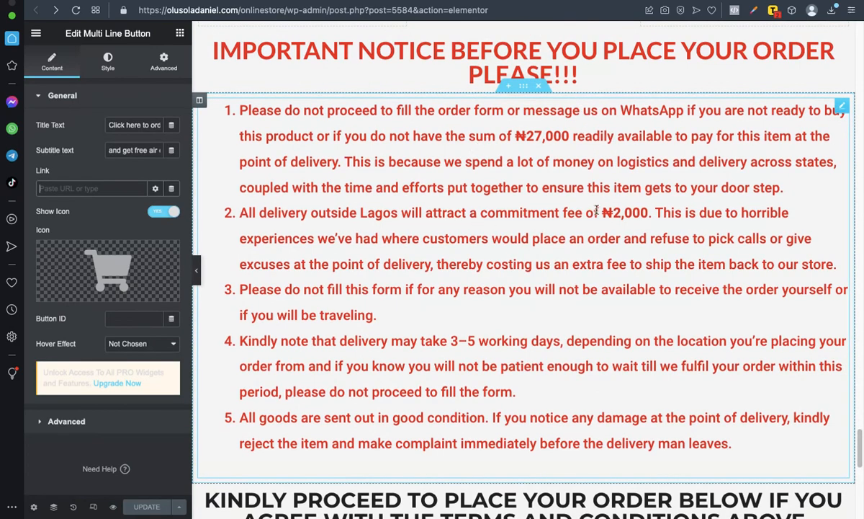
pyautogui.scroll(10, 543, 229)
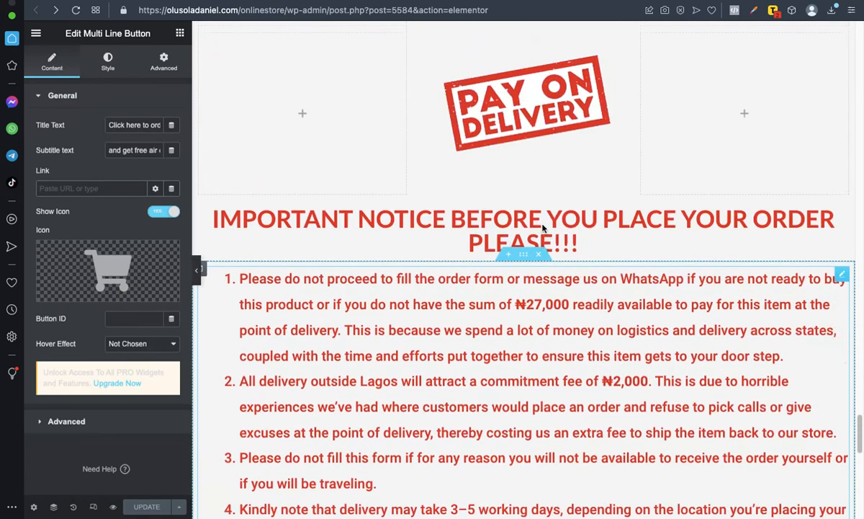
pyautogui.scroll(10, 543, 228)
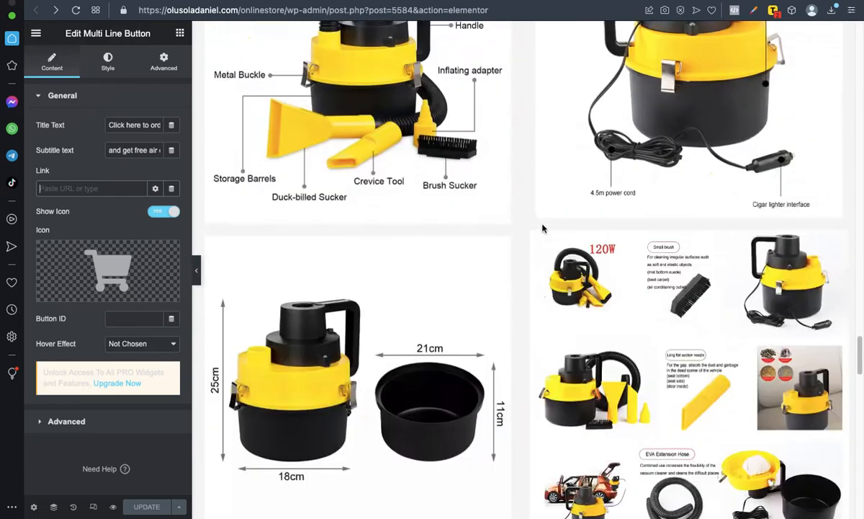
pyautogui.scroll(-4, 544, 228)
pyautogui.scroll(-10, 543, 229)
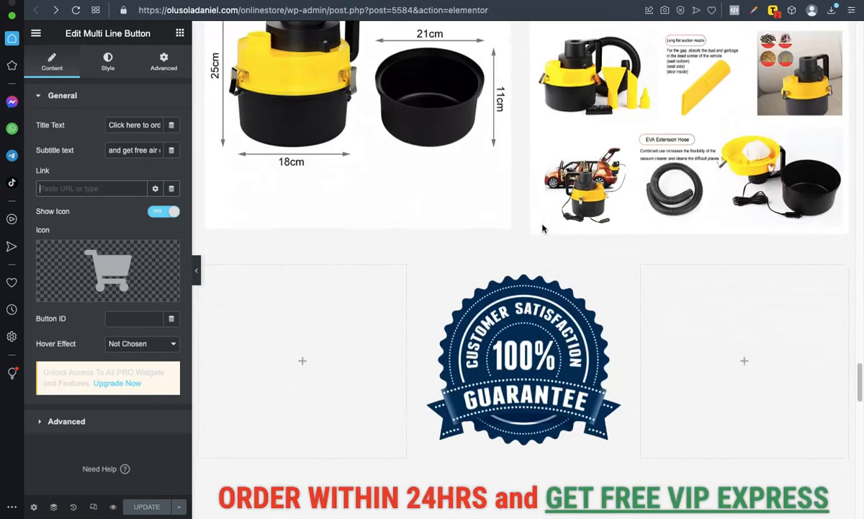
pyautogui.scroll(2, 569, 126)
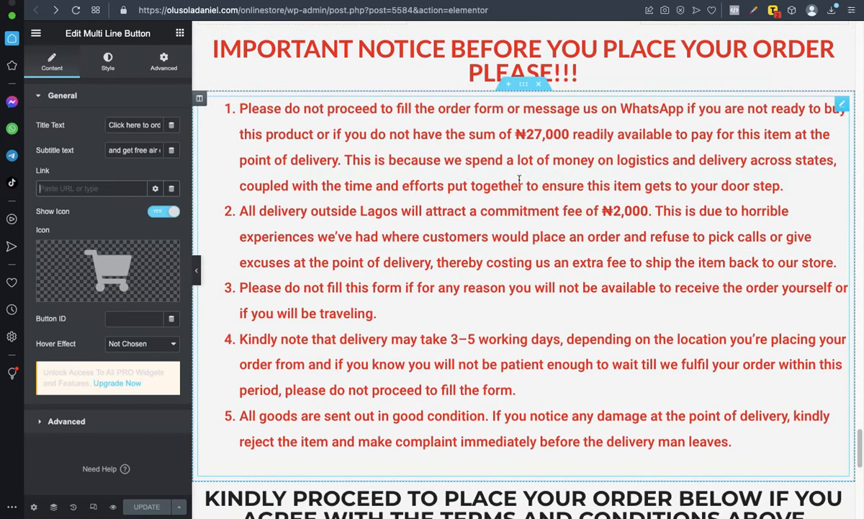
pyautogui.scroll(-7, 505, 237)
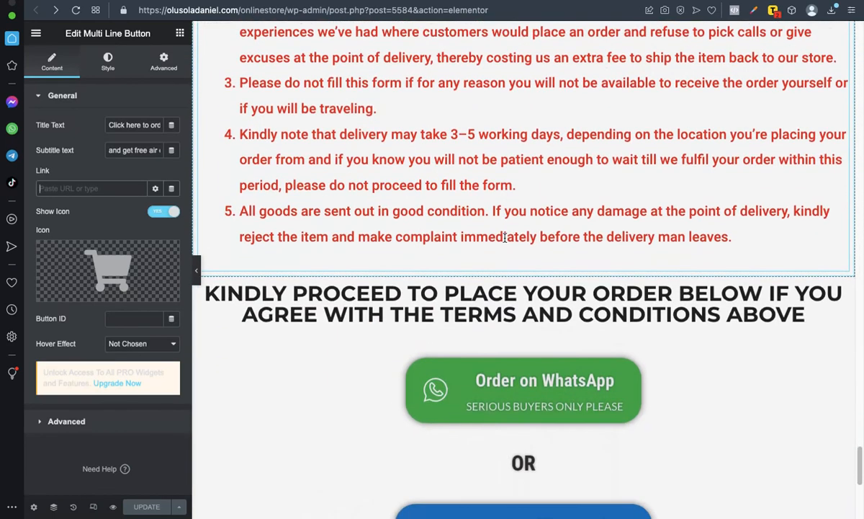
pyautogui.scroll(-6, 505, 238)
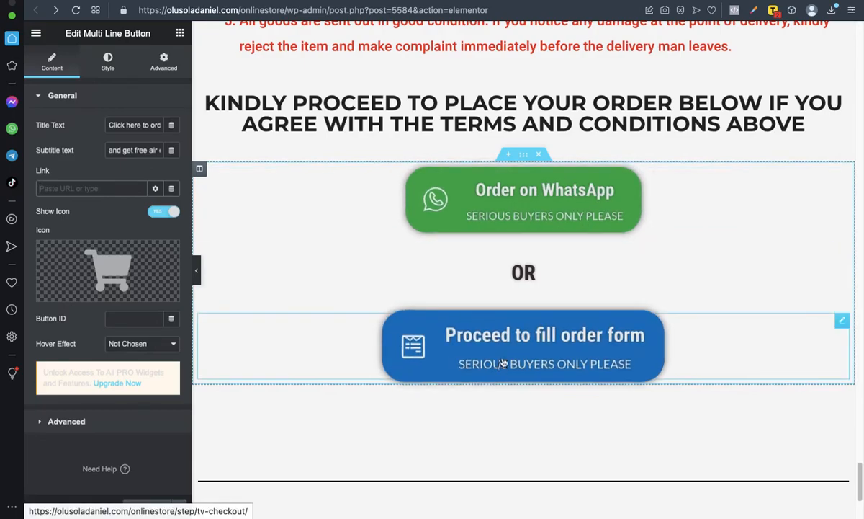
# - Review the "Click here to order now" buttons above the Features and the About the Product sections
pyautogui.scroll(15, 487, 252)
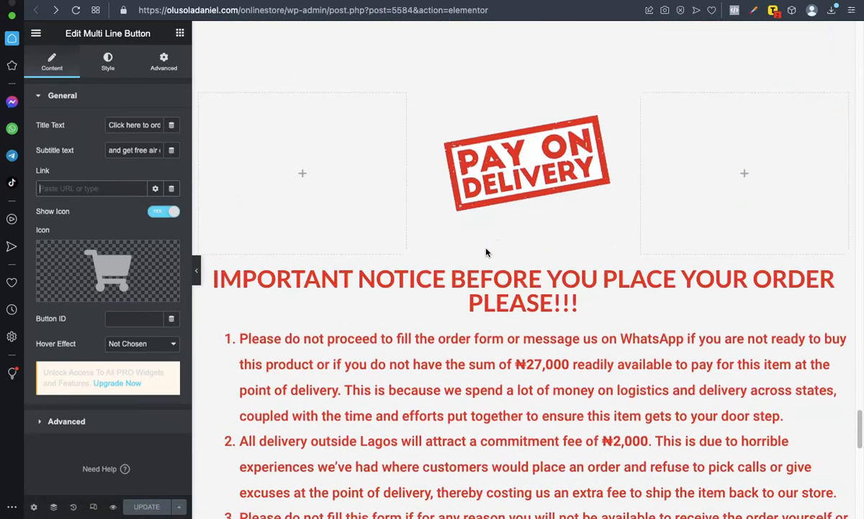
pyautogui.scroll(15, 487, 252)
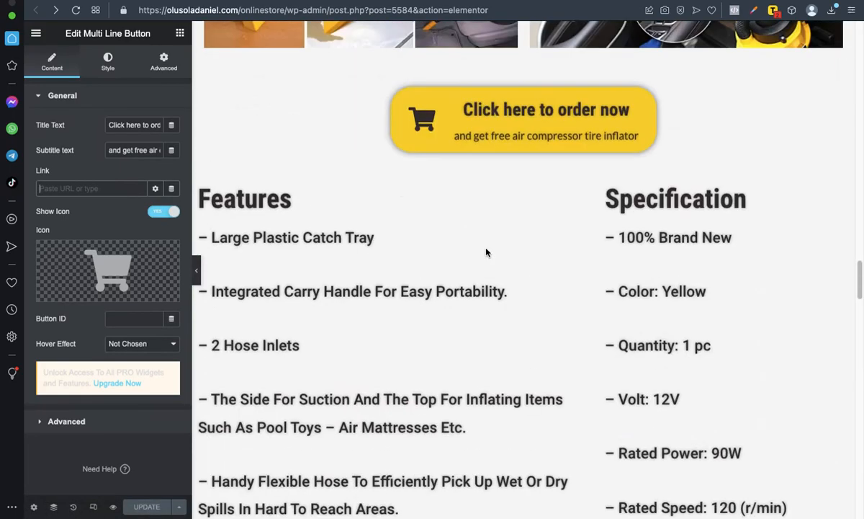
pyautogui.scroll(20, 487, 252)
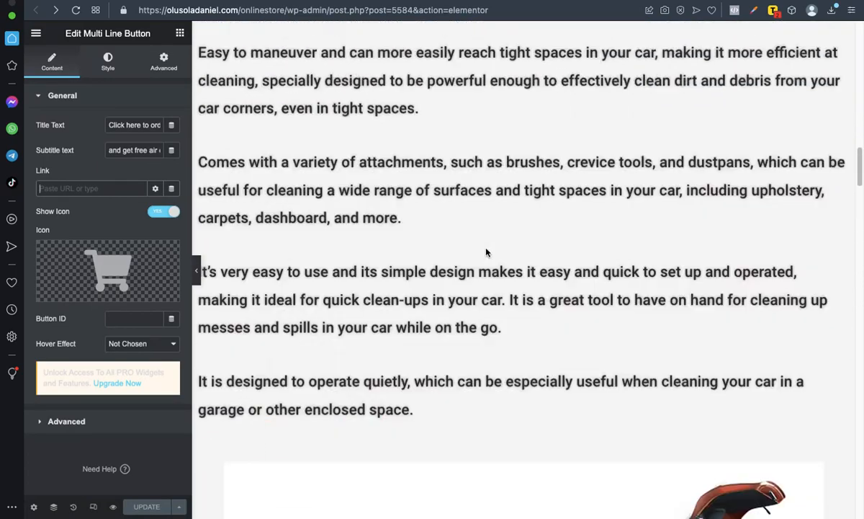
pyautogui.scroll(3, 487, 250)
pyautogui.scroll(-6, 505, 299)
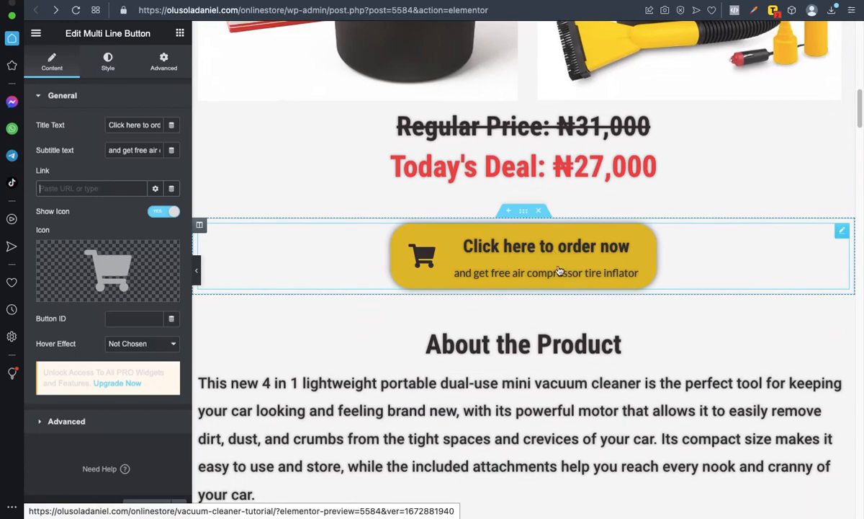
pyautogui.scroll(-1, 552, 259)
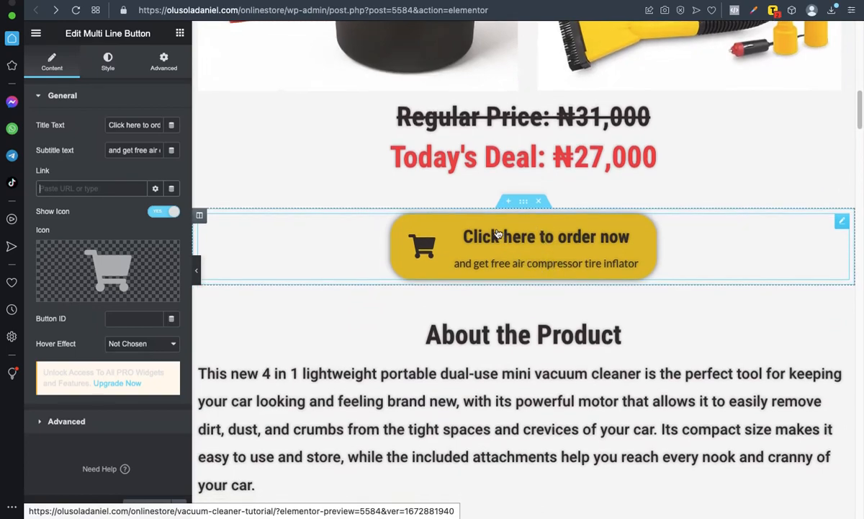
pyautogui.scroll(-1, 539, 260)
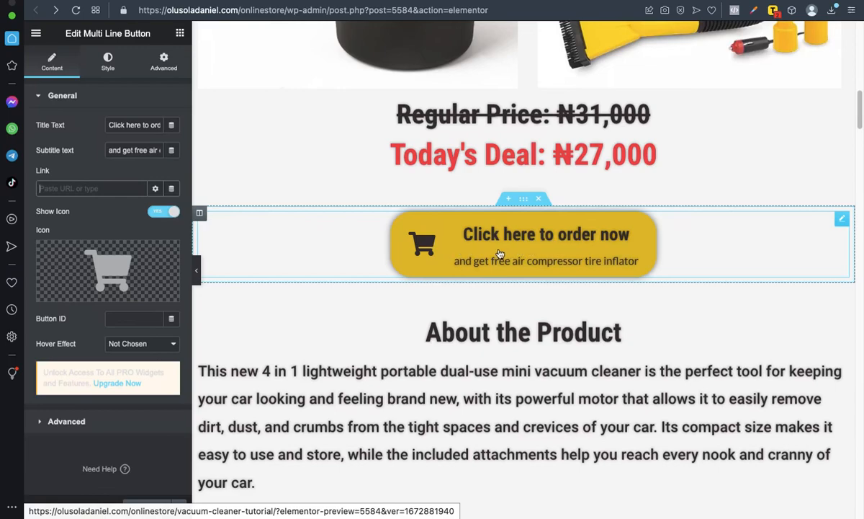
pyautogui.scroll(-1, 519, 298)
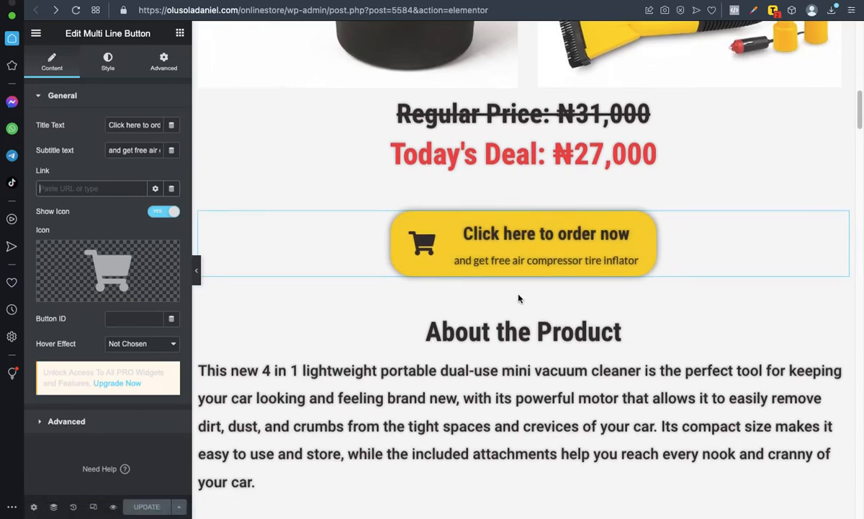
# - Set the CSS ID of the section holding the "IMPORTANT NOTICE BEFORE YOU PLACE YOUR ORDER PLEASE!!!" heading to info
pyautogui.scroll(-20, 518, 299)
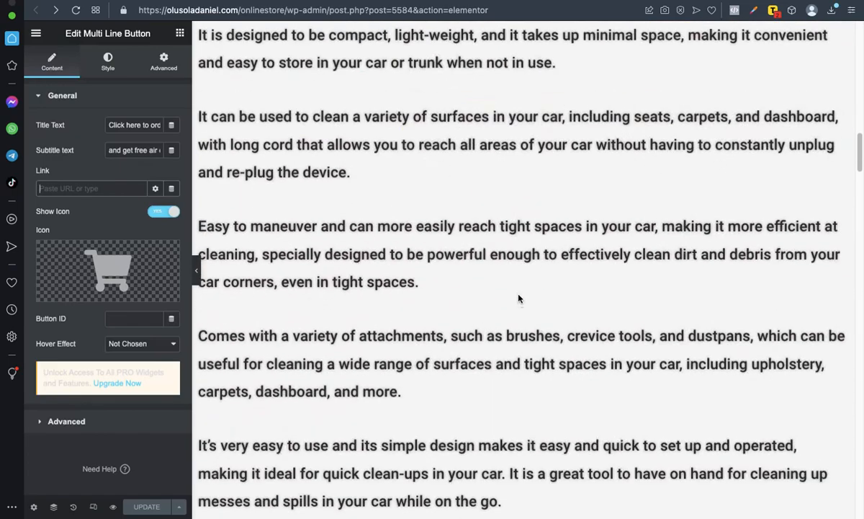
pyautogui.scroll(-15, 518, 298)
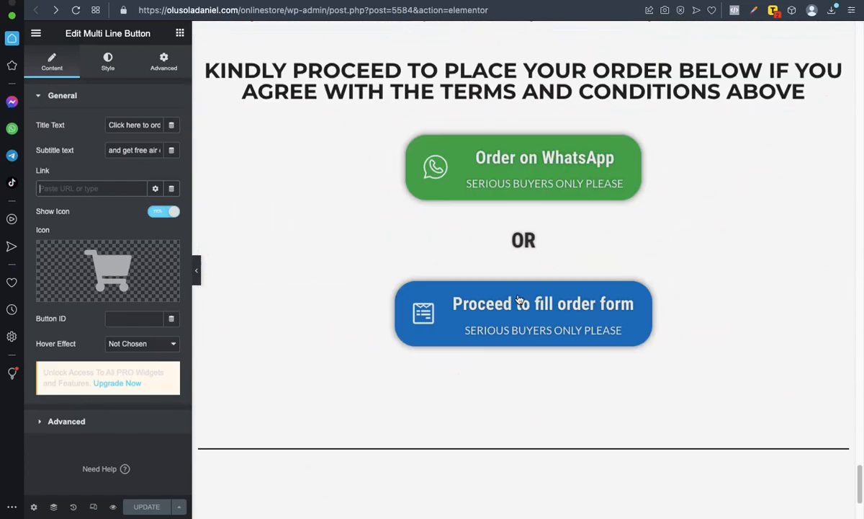
pyautogui.scroll(6, 519, 291)
pyautogui.scroll(5, 518, 291)
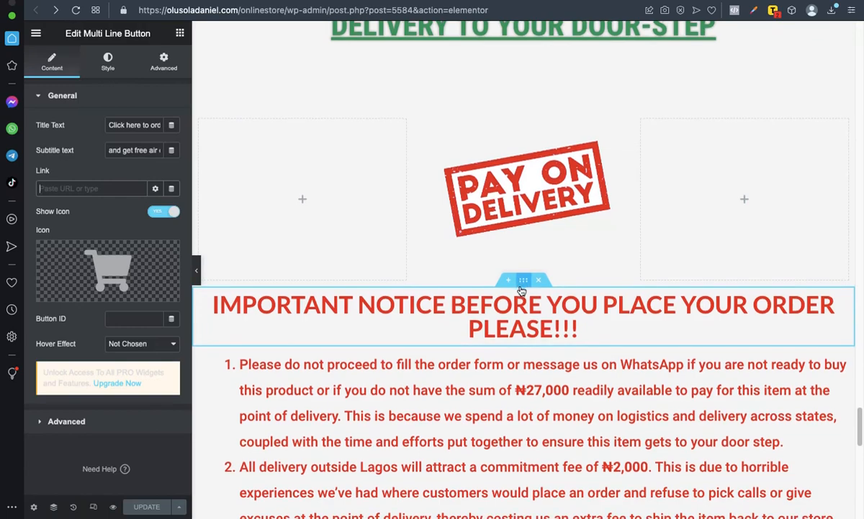
pyautogui.click(525, 280)
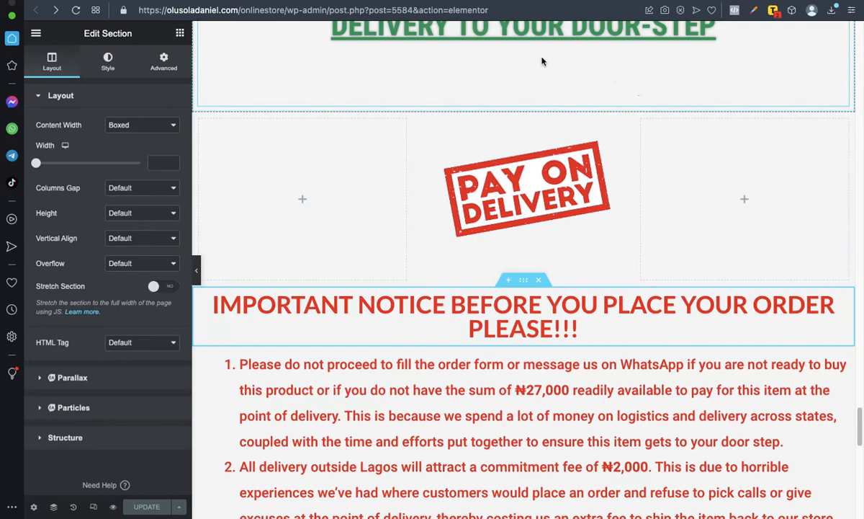
pyautogui.scroll(1, 542, 61)
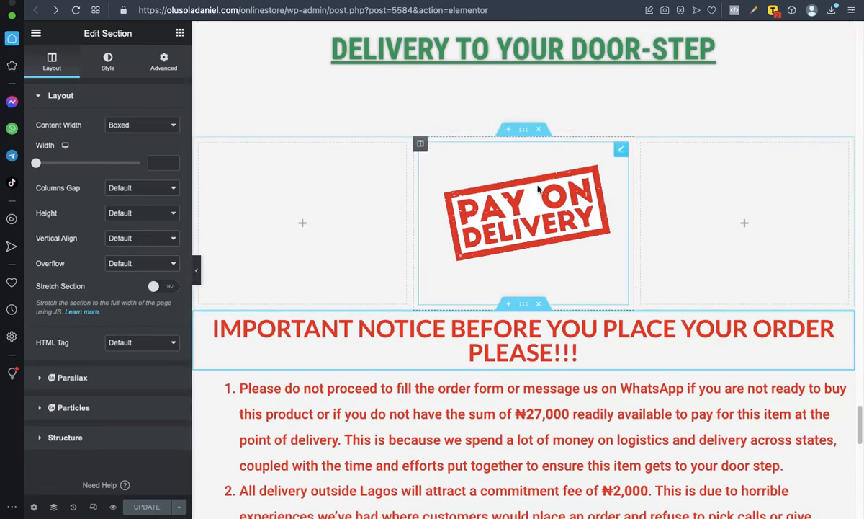
pyautogui.scroll(1, 535, 174)
pyautogui.scroll(-5, 512, 90)
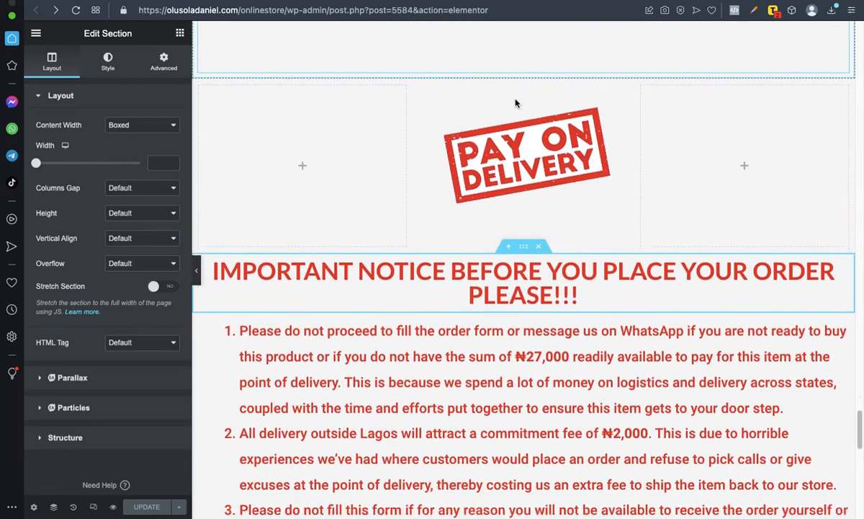
pyautogui.scroll(-6, 516, 103)
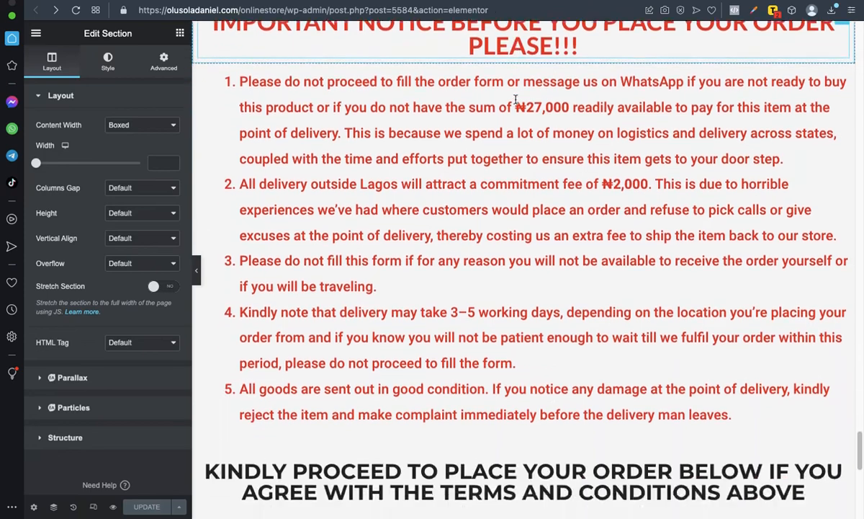
pyautogui.scroll(2, 516, 99)
pyautogui.scroll(3, 516, 99)
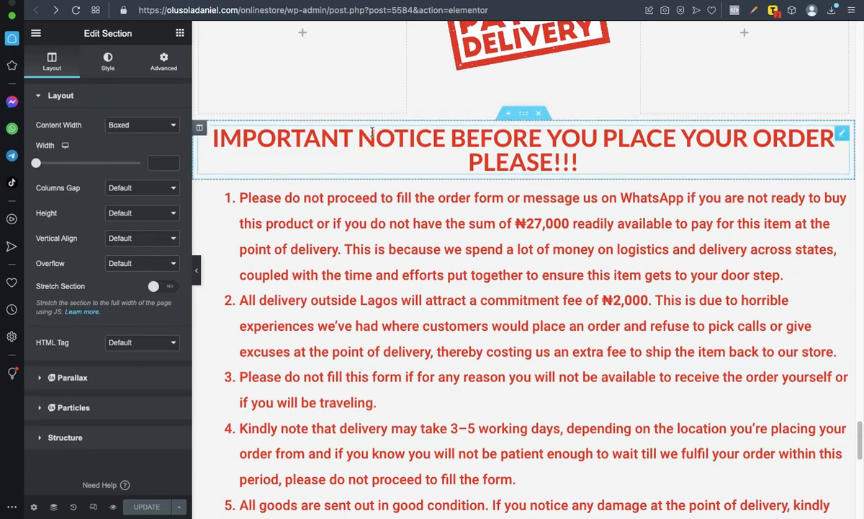
pyautogui.click(163, 64)
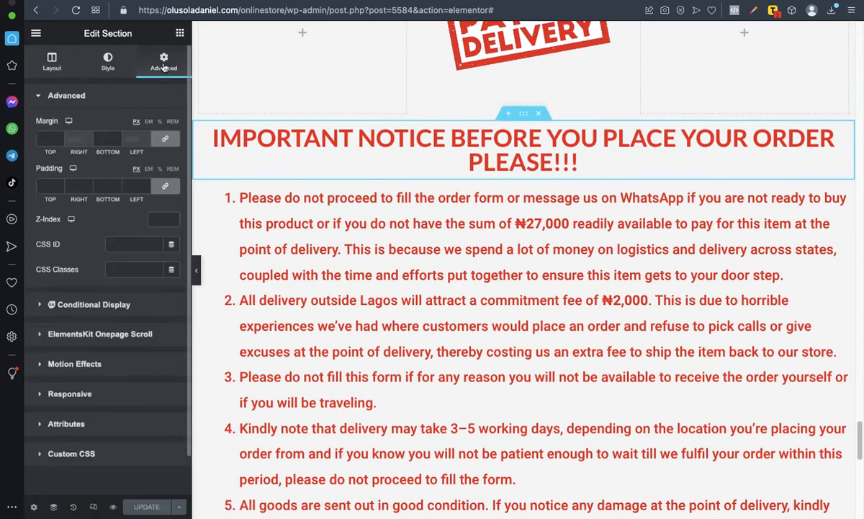
pyautogui.click(118, 245)
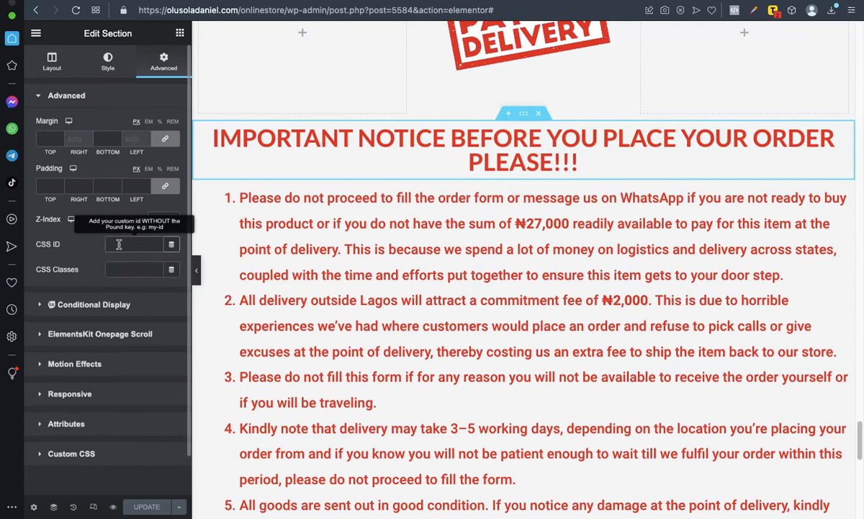
pyautogui.write('not')
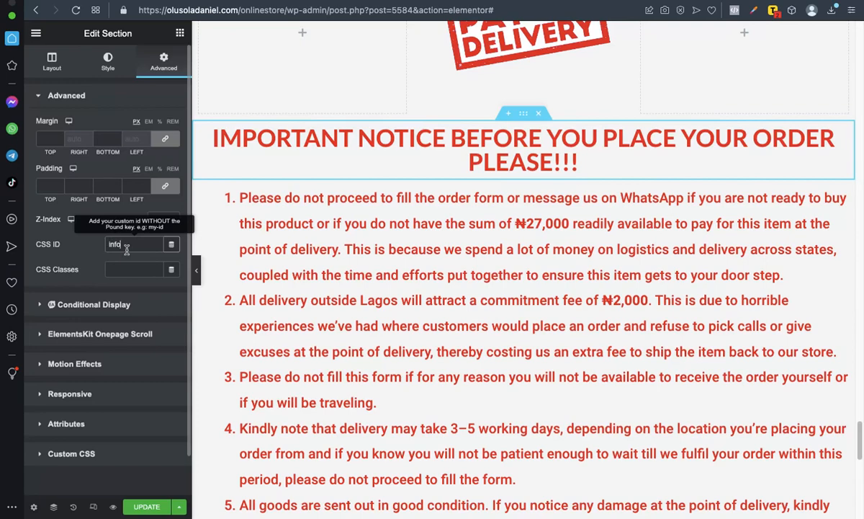
pyautogui.doubleClick(115, 243)
# - Set the link of the "Click here to order now" button above Features and Specification to #info and copy that link
pyautogui.scroll(15, 353, 224)
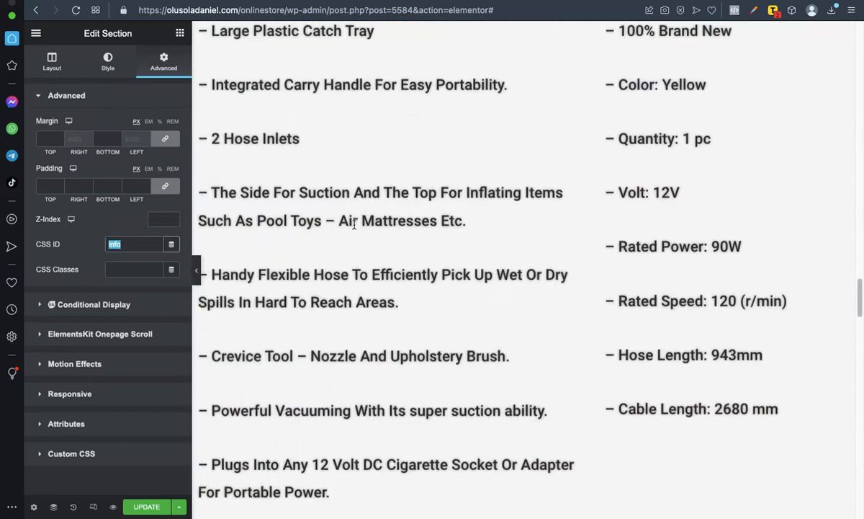
pyautogui.scroll(10, 354, 224)
pyautogui.scroll(-5, 353, 228)
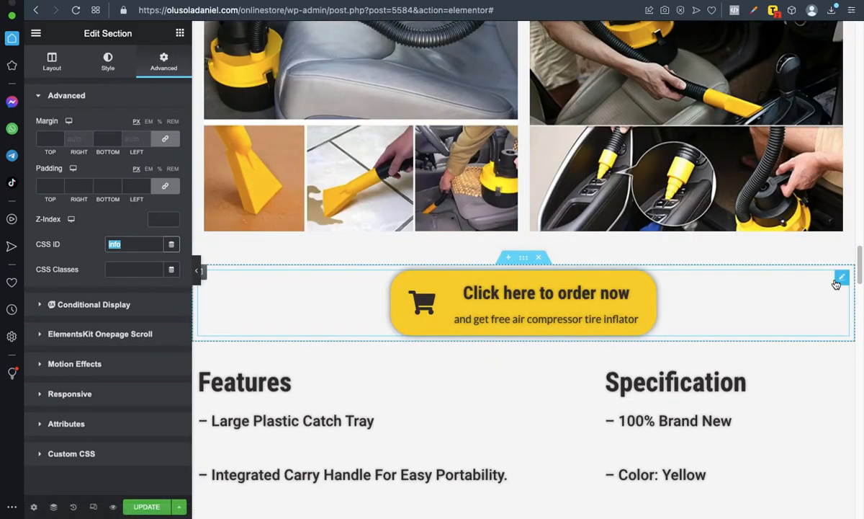
pyautogui.click(841, 278)
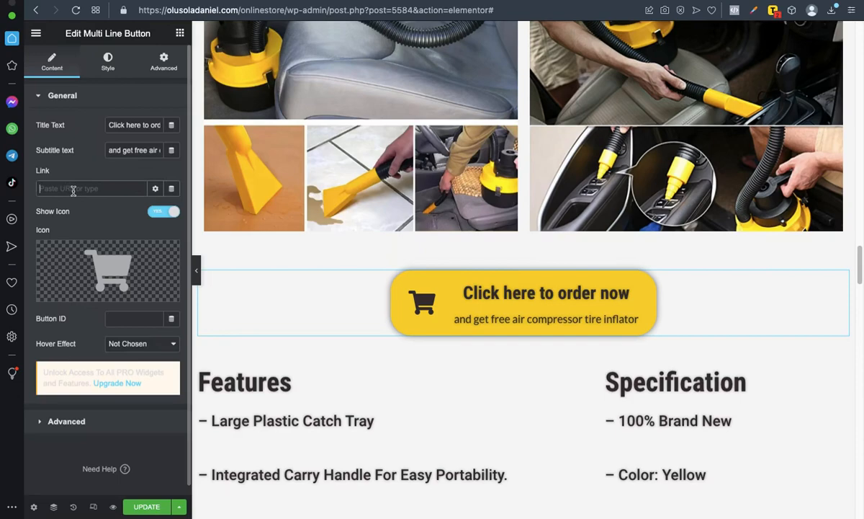
pyautogui.write('#info')
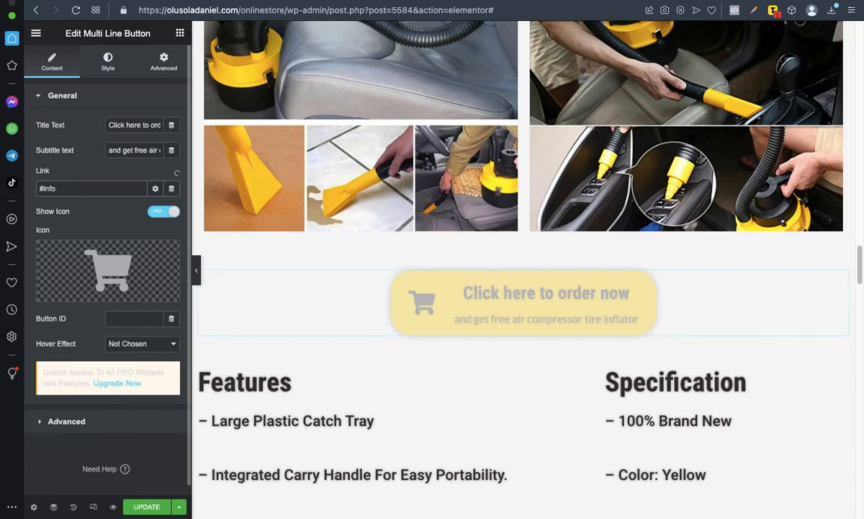
pyautogui.doubleClick(50, 188)
pyautogui.tripleClick(53, 189)
pyautogui.press('super+c')
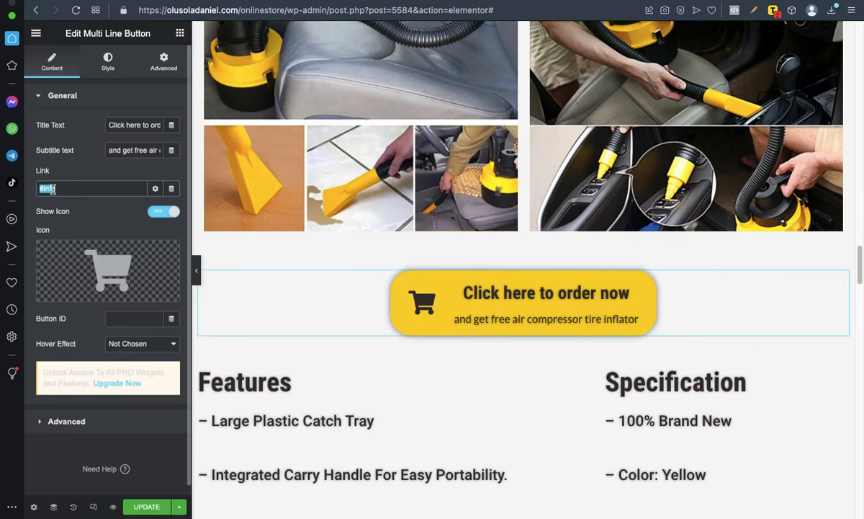
# - Set the link of the "Click here to order now" button above About the Product to #info and update the page
pyautogui.scroll(15, 265, 218)
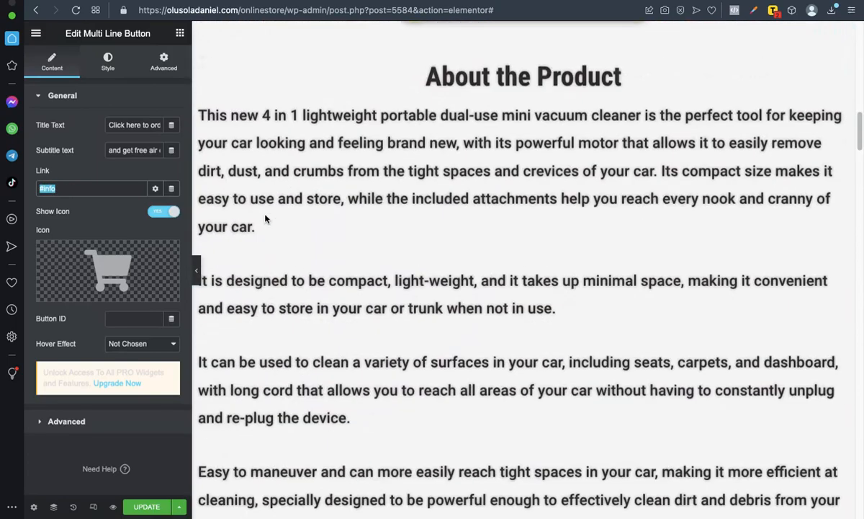
pyautogui.scroll(-3, 265, 219)
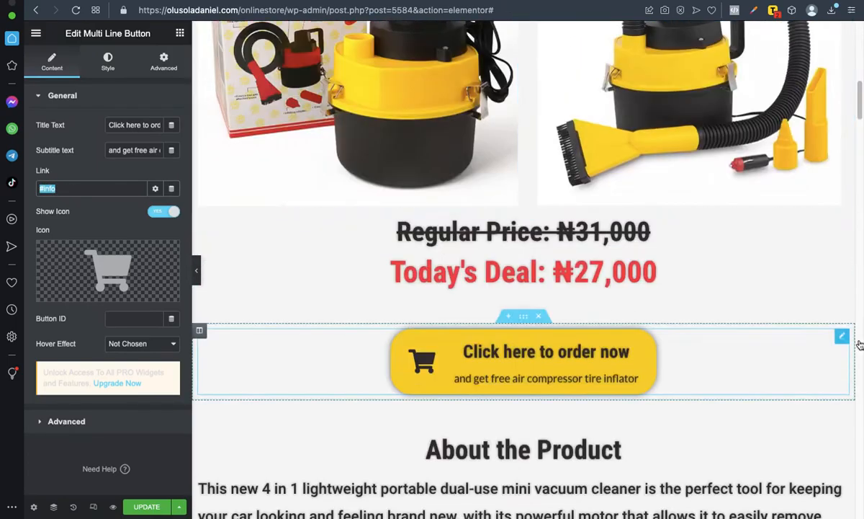
pyautogui.press('BackSpace')
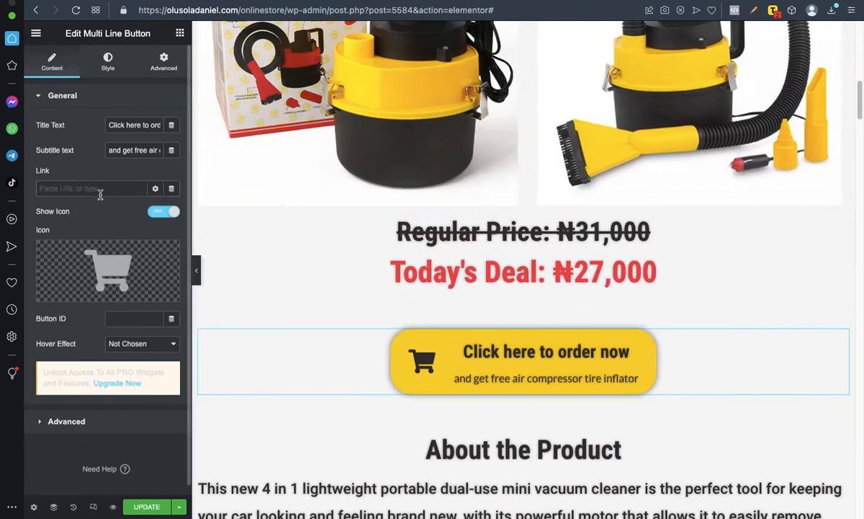
pyautogui.press('super+v')
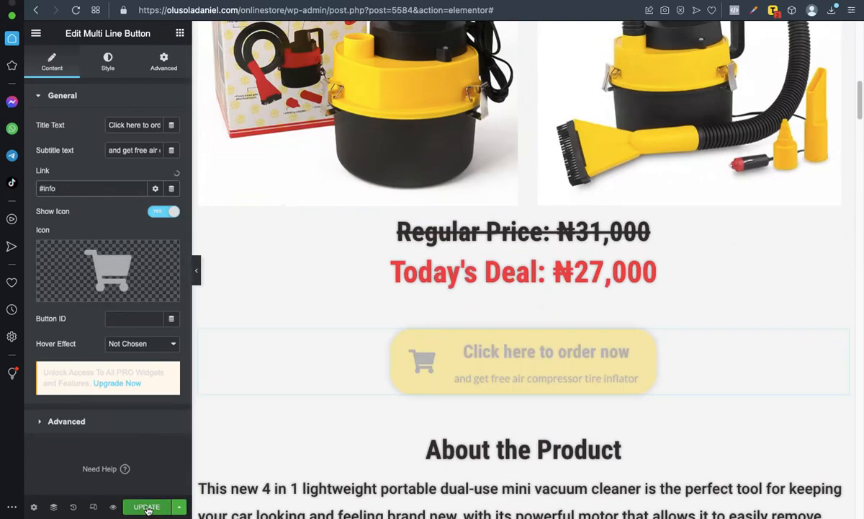
pyautogui.click(148, 508)
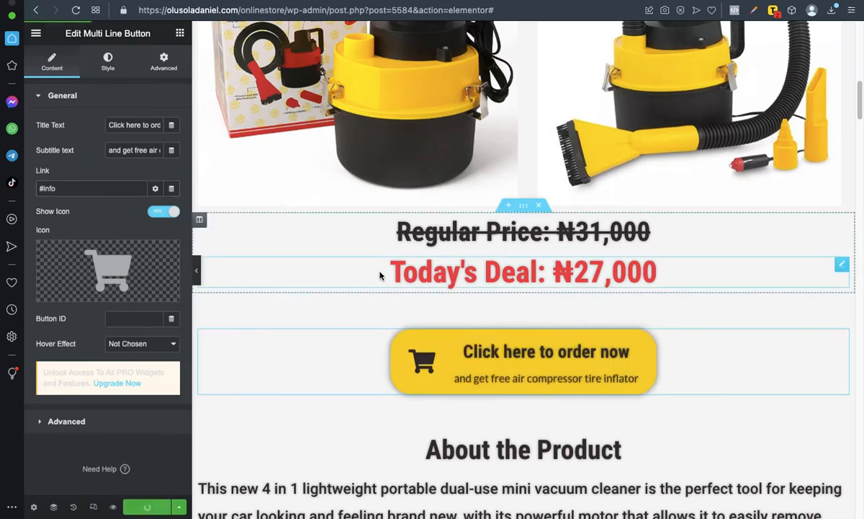
# - Test the "Click here to order now" button above About the Product and check the notice section and order buttons around its target
pyautogui.scroll(-3, 405, 267)
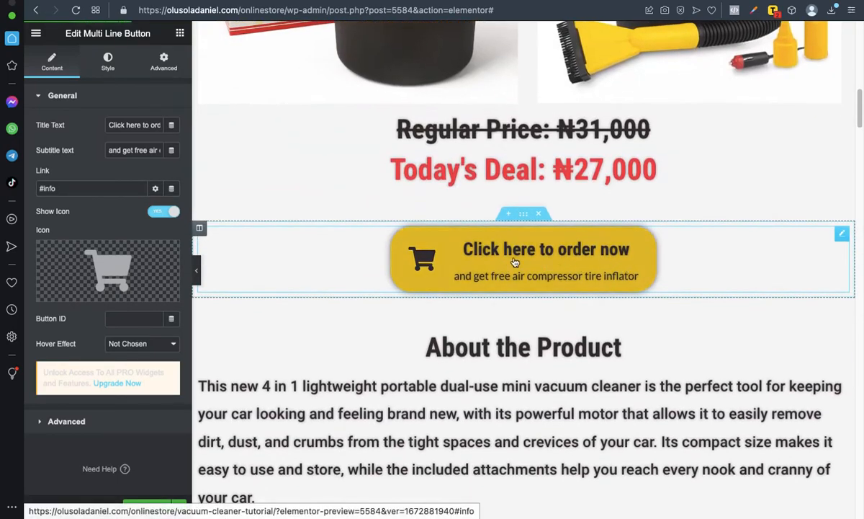
pyautogui.click(520, 258)
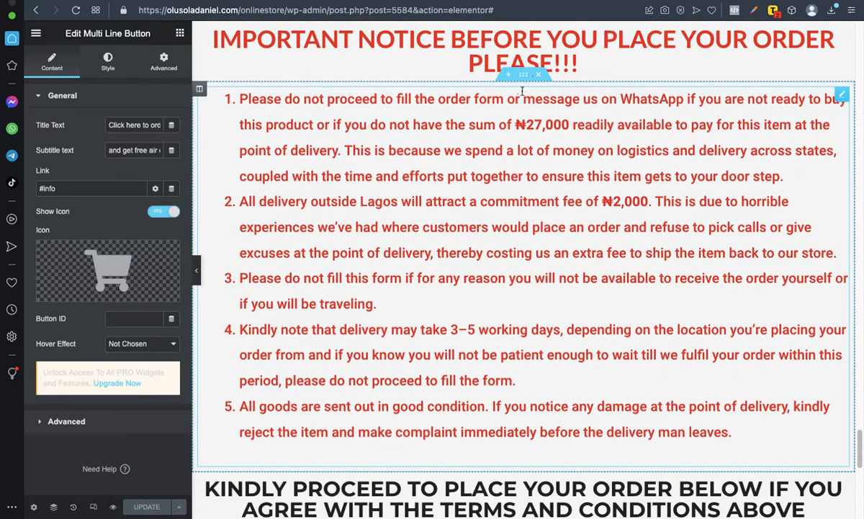
pyautogui.scroll(3, 548, 72)
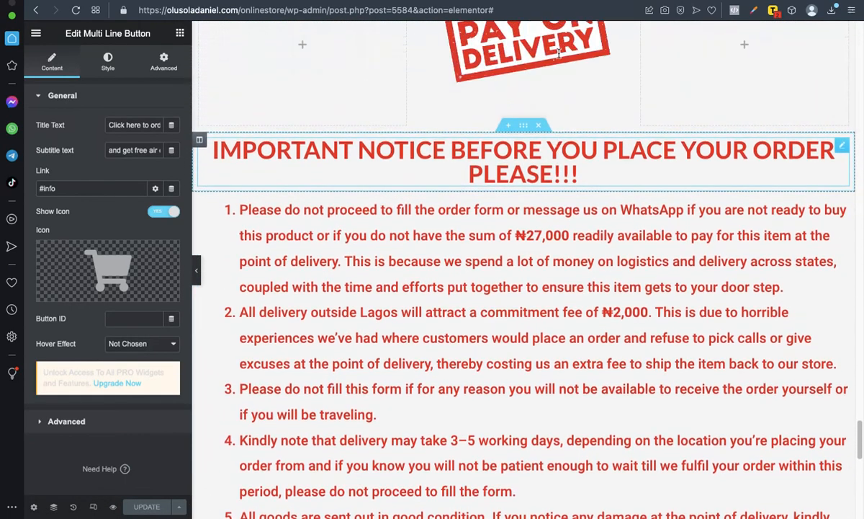
pyautogui.scroll(10, 559, 53)
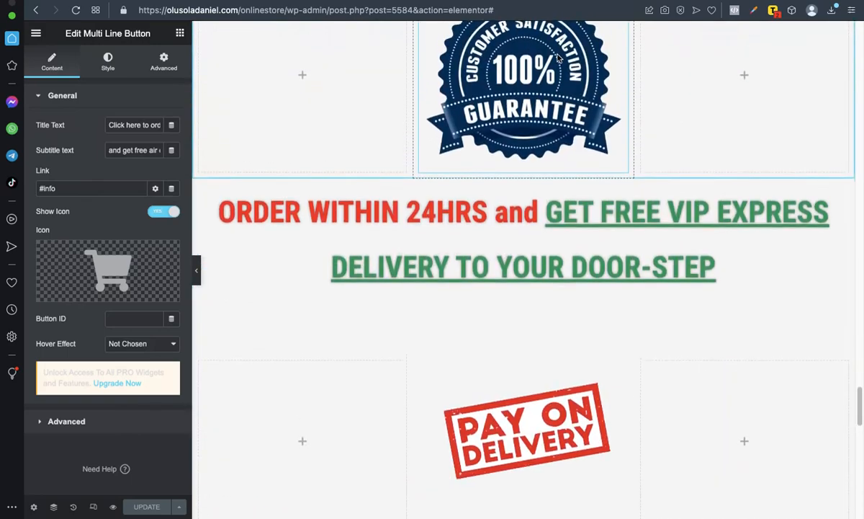
pyautogui.scroll(-20, 559, 59)
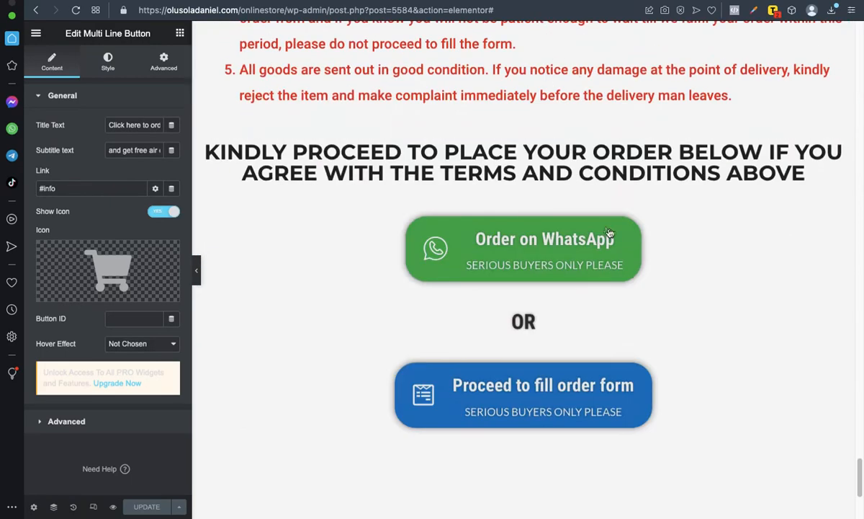
pyautogui.scroll(16, 540, 281)
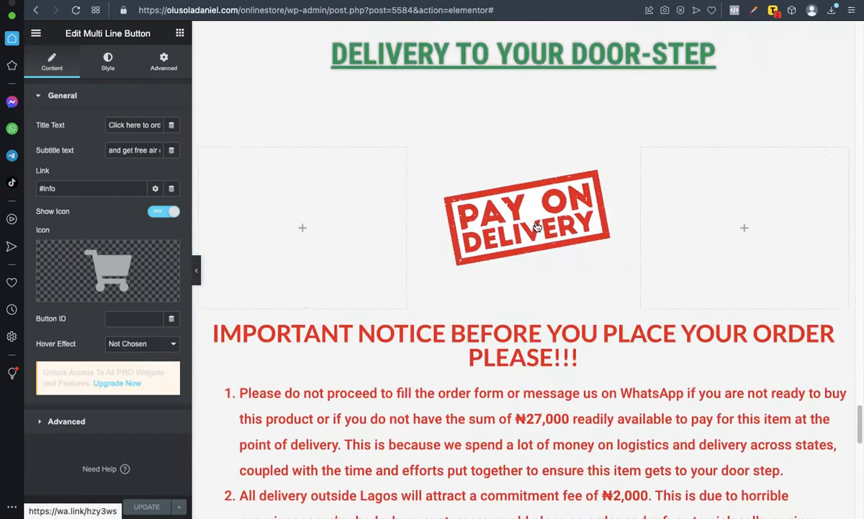
# - Return to the page headline and review the content down to the "Click here to order now" button above About the Product
pyautogui.scroll(15, 537, 227)
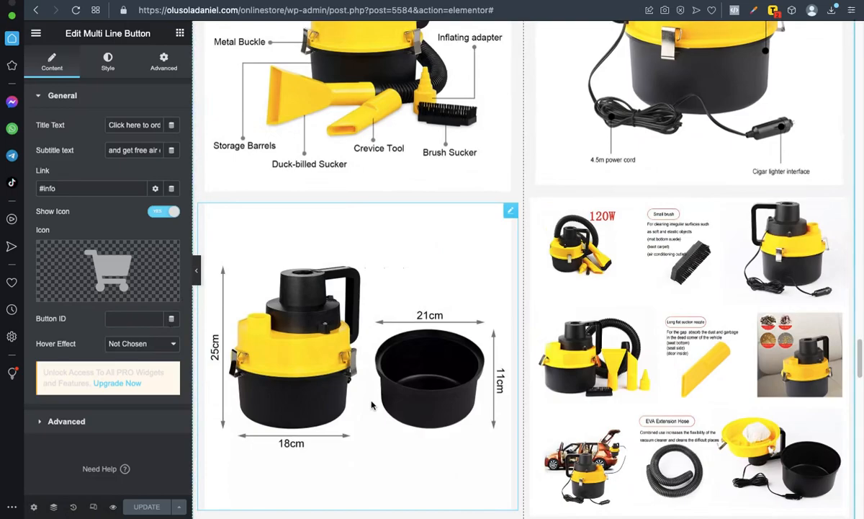
pyautogui.scroll(20, 502, 387)
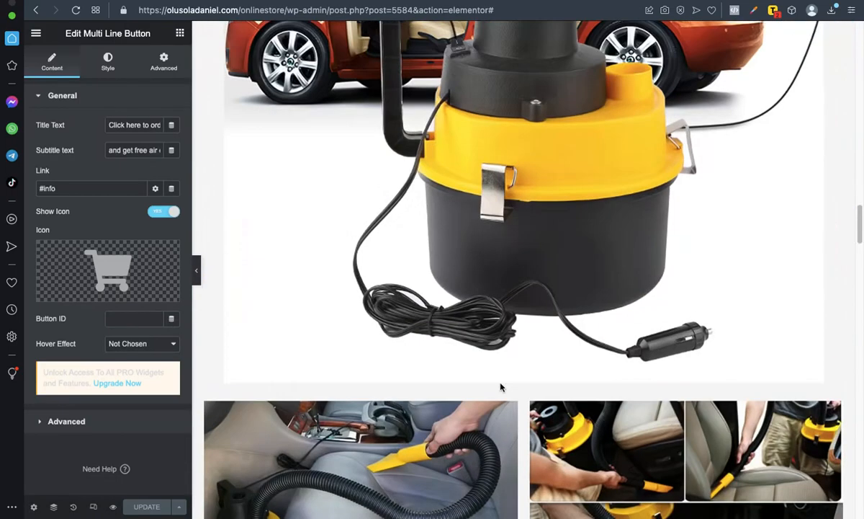
pyautogui.scroll(20, 502, 387)
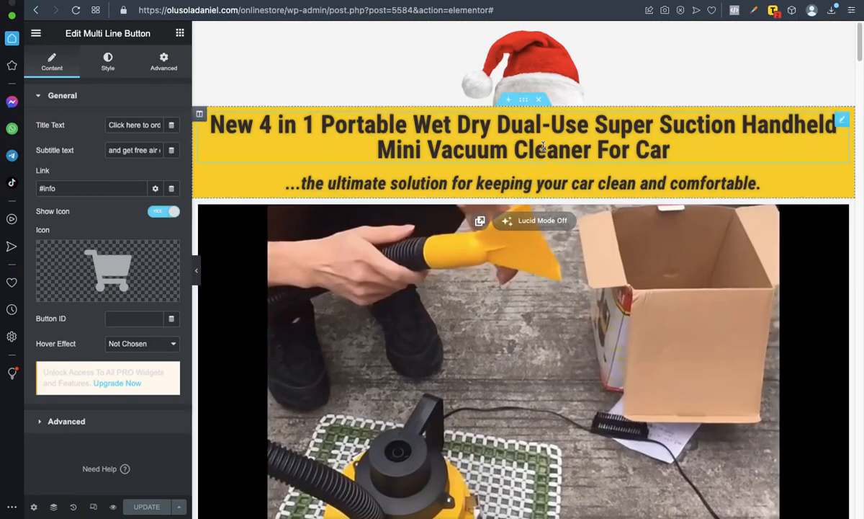
pyautogui.scroll(-5, 543, 159)
pyautogui.scroll(-8, 543, 159)
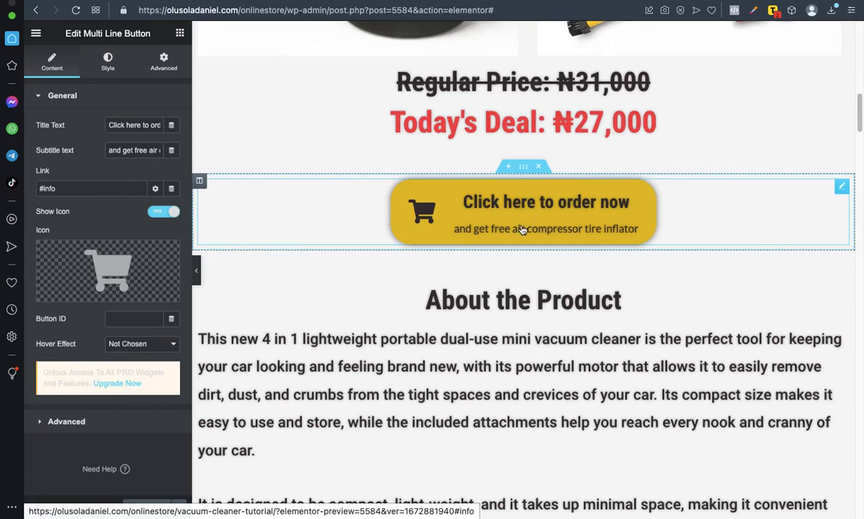
pyautogui.scroll(-4, 524, 229)
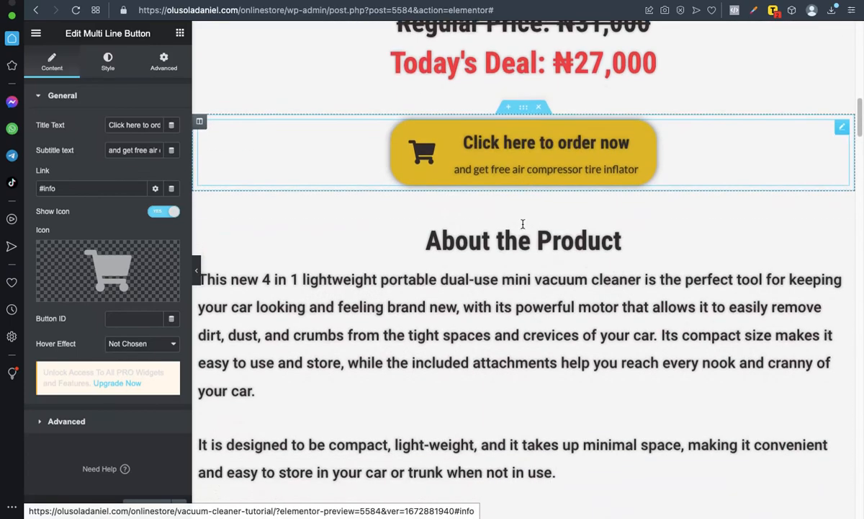
pyautogui.scroll(4, 521, 224)
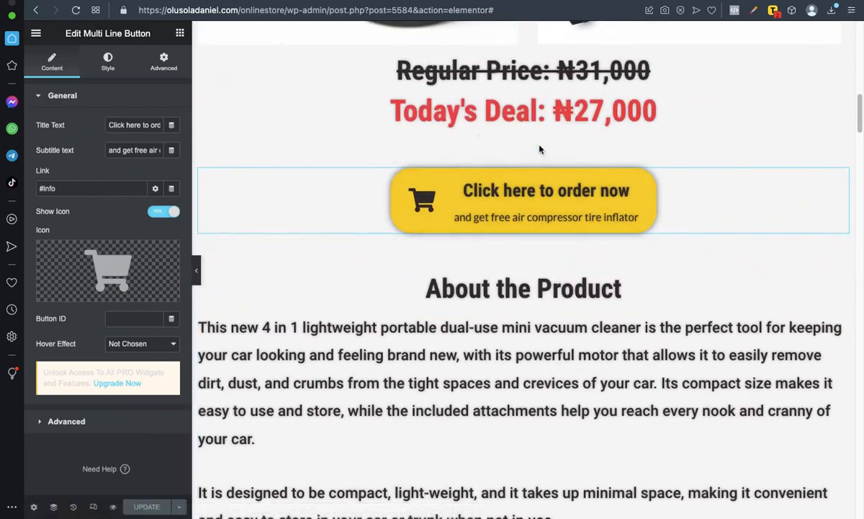
pyautogui.moveTo(540, 231)
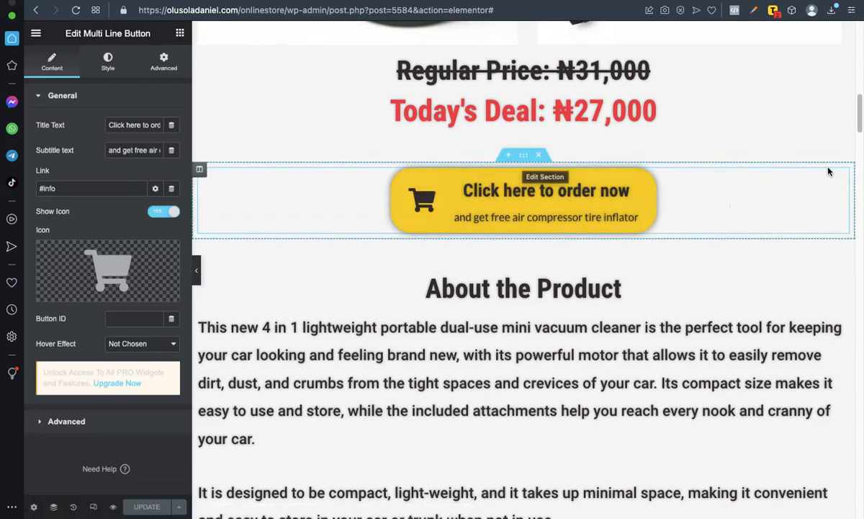
pyautogui.scroll(-1, 690, 187)
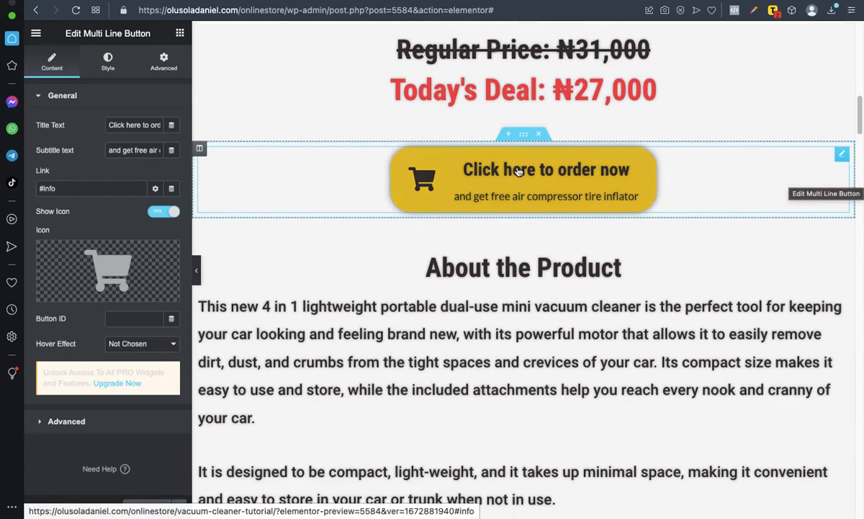
pyautogui.scroll(-3, 535, 179)
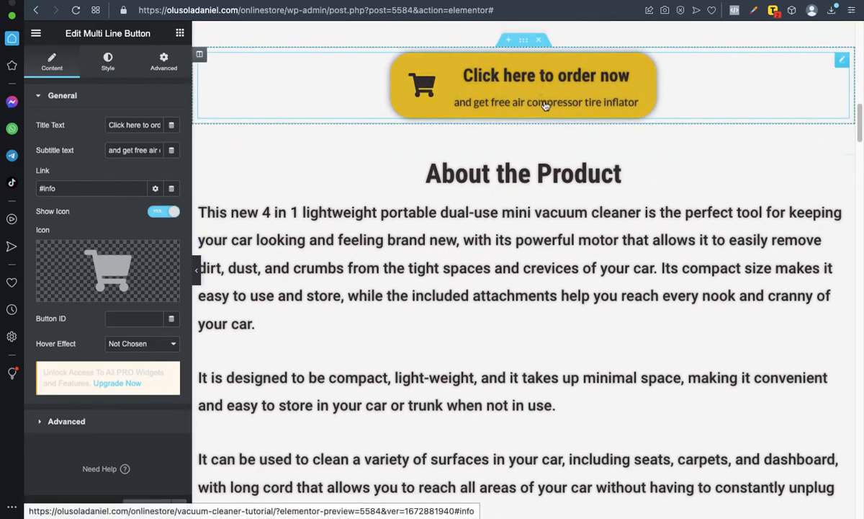
# - Review the order button above Features and Specification, the notice terms, and the "Order on WhatsApp" and "Proceed to fill order form" buttons
pyautogui.scroll(-9, 546, 102)
pyautogui.scroll(-15, 546, 106)
pyautogui.scroll(-10, 546, 106)
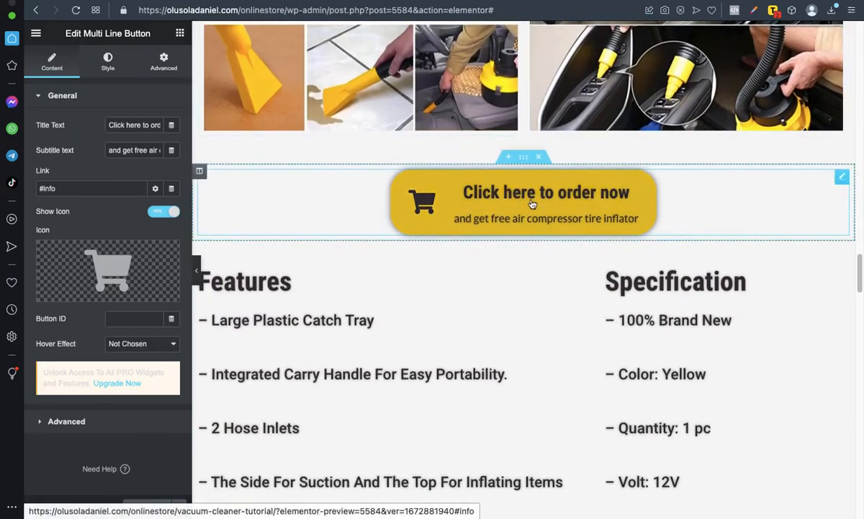
pyautogui.scroll(-20, 531, 201)
pyautogui.scroll(-20, 529, 199)
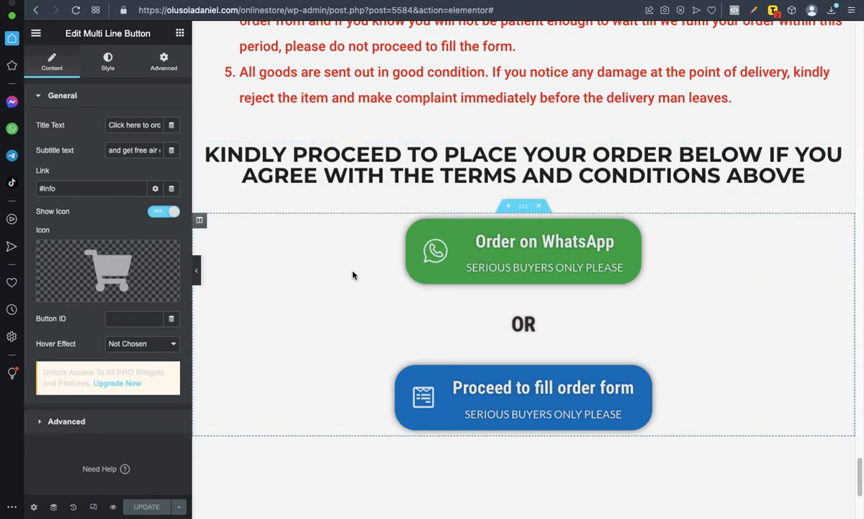
pyautogui.scroll(1, 346, 269)
pyautogui.scroll(-3, 338, 272)
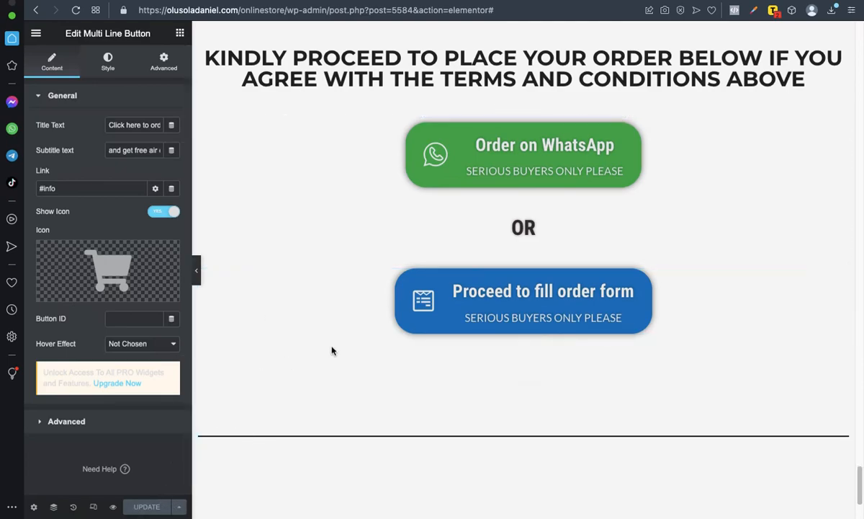
pyautogui.scroll(5, 331, 351)
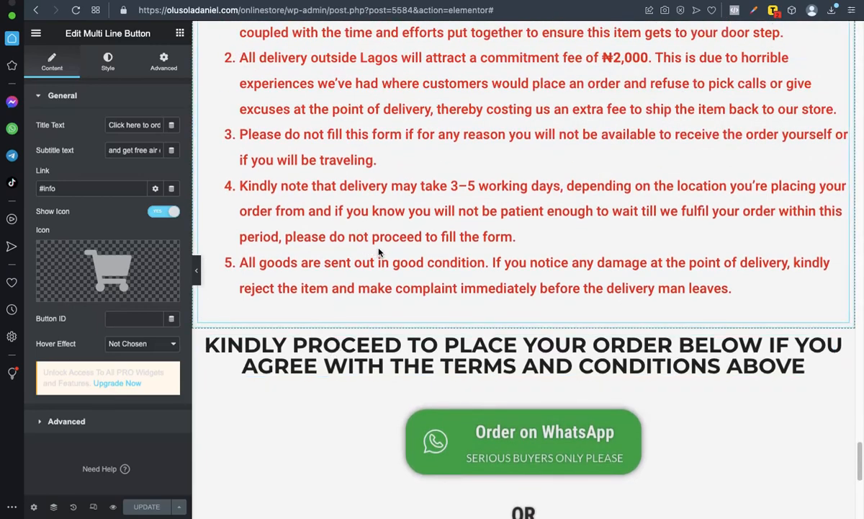
pyautogui.scroll(-3, 378, 252)
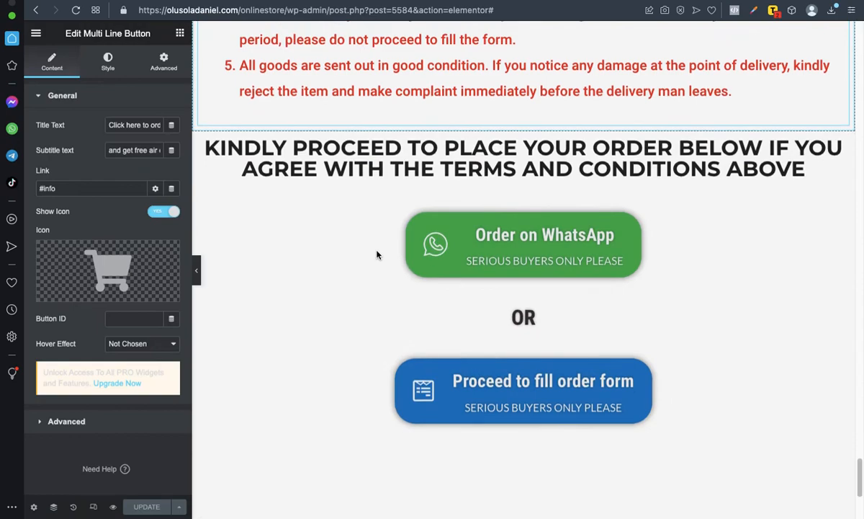
# - Show the page in the responsive tablet preview and check its layout from the headline to the product images
pyautogui.click(94, 508)
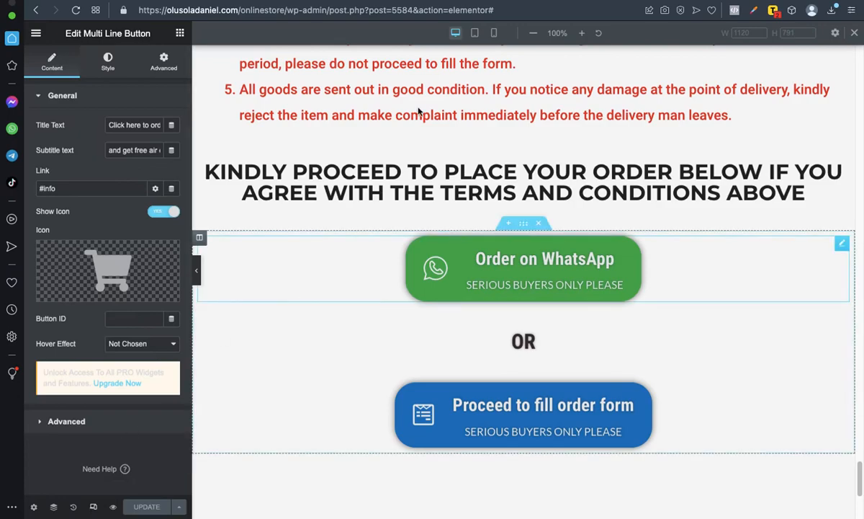
pyautogui.click(476, 33)
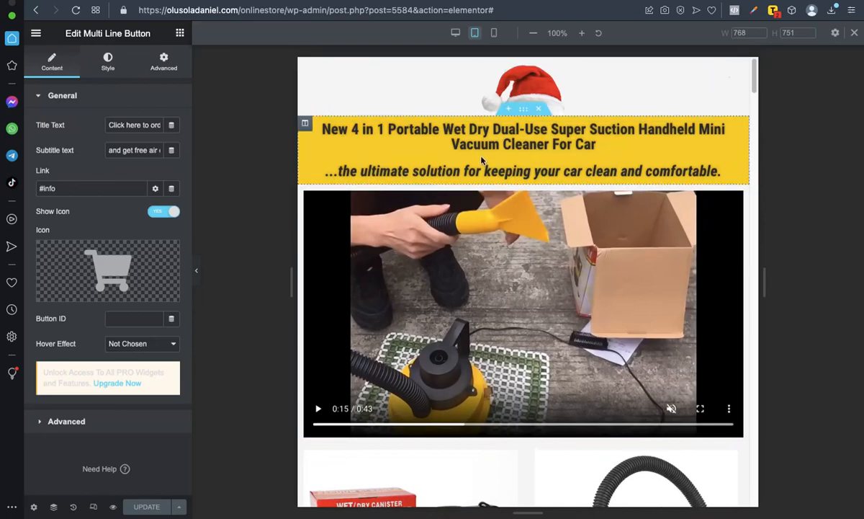
pyautogui.scroll(-10, 504, 154)
pyautogui.scroll(-15, 481, 153)
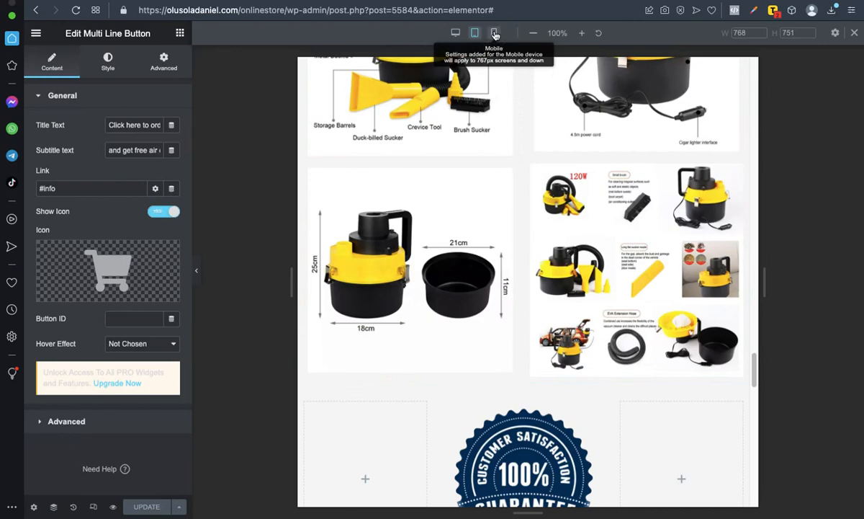
# - Show the page in the responsive mobile preview and check its layout from the headline to the Pay on Delivery badge
pyautogui.click(495, 33)
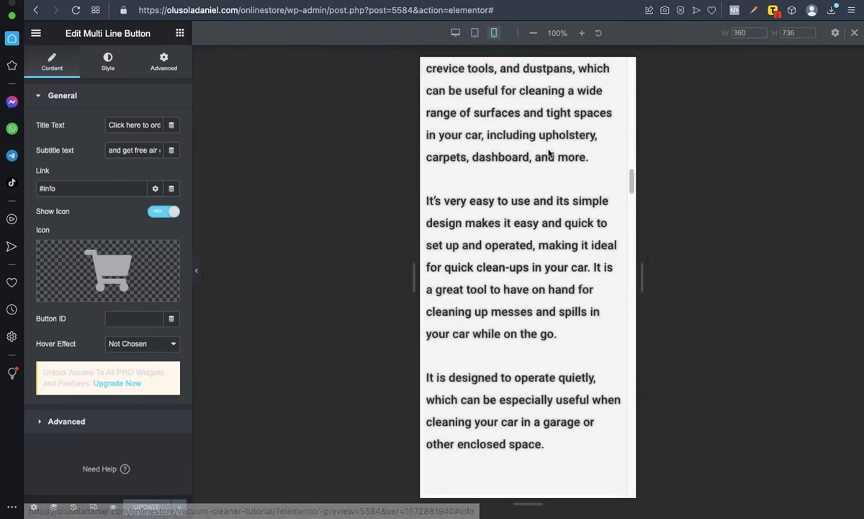
pyautogui.scroll(10, 533, 126)
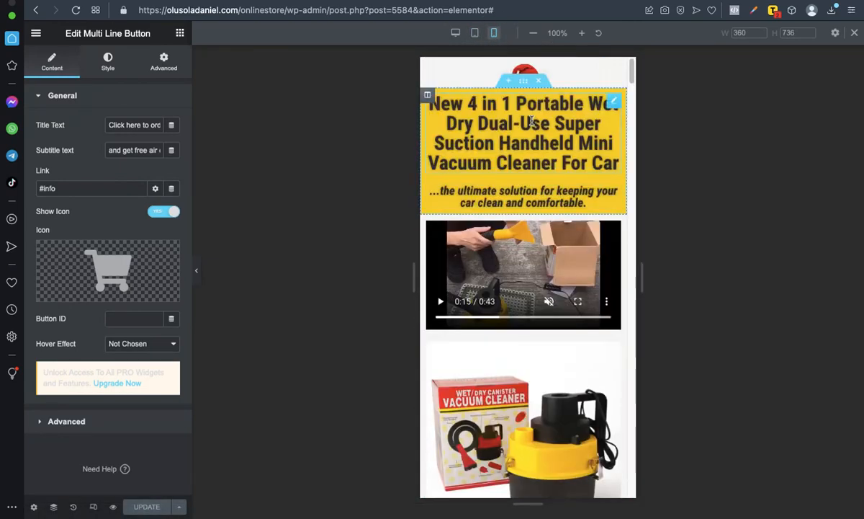
pyautogui.scroll(-12, 532, 122)
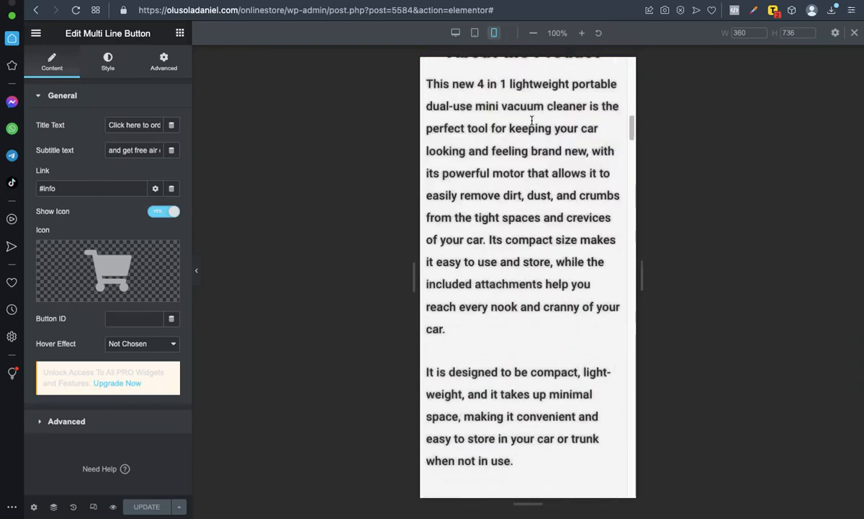
pyautogui.scroll(-15, 531, 120)
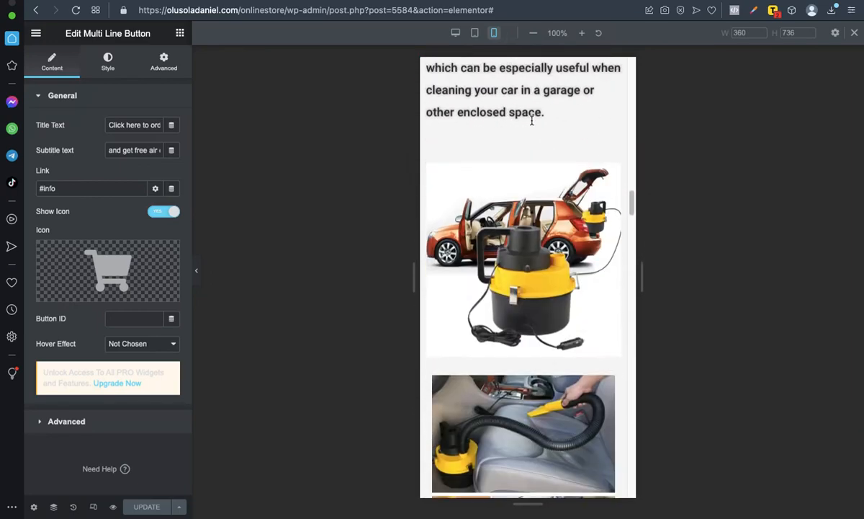
pyautogui.scroll(-15, 532, 120)
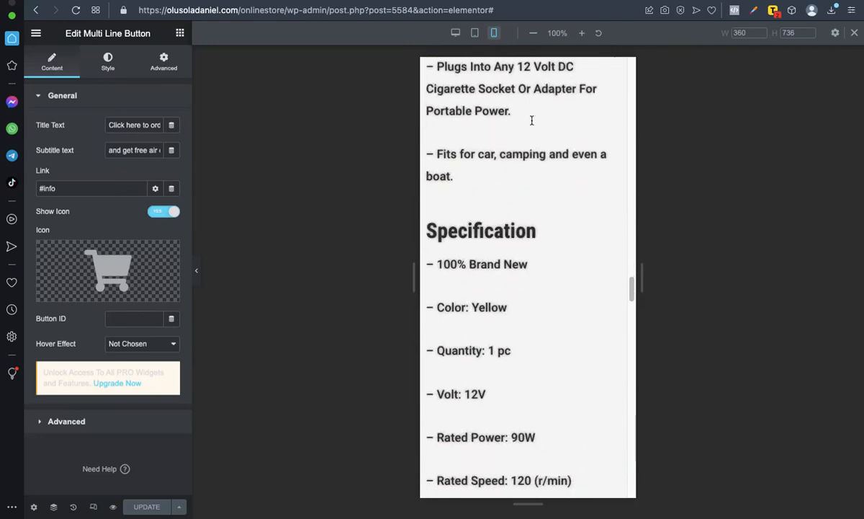
pyautogui.scroll(-10, 531, 120)
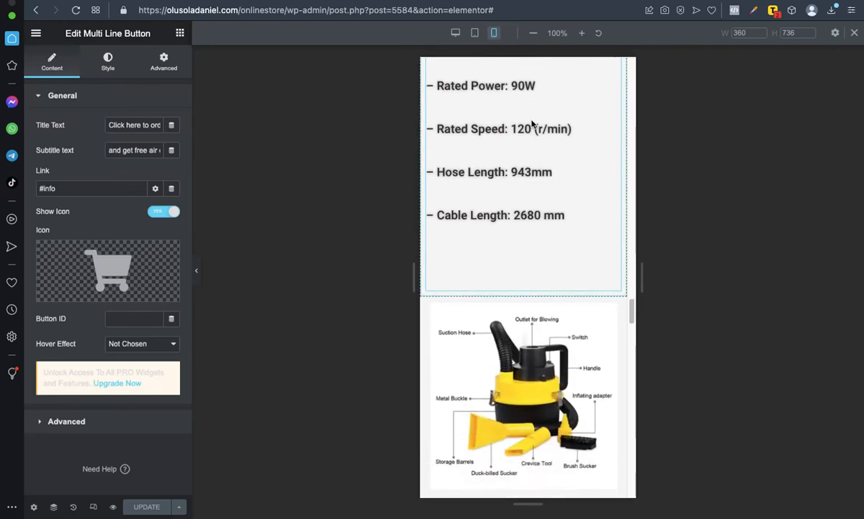
pyautogui.scroll(-3, 532, 123)
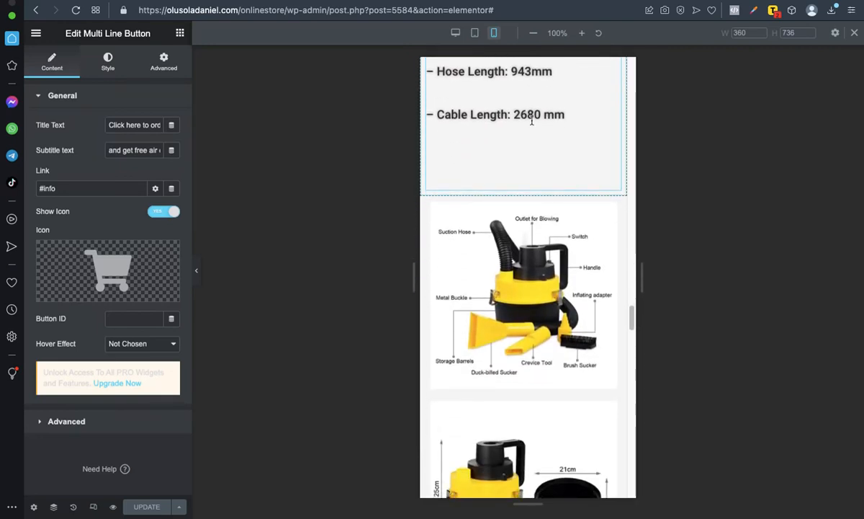
pyautogui.scroll(-14, 531, 120)
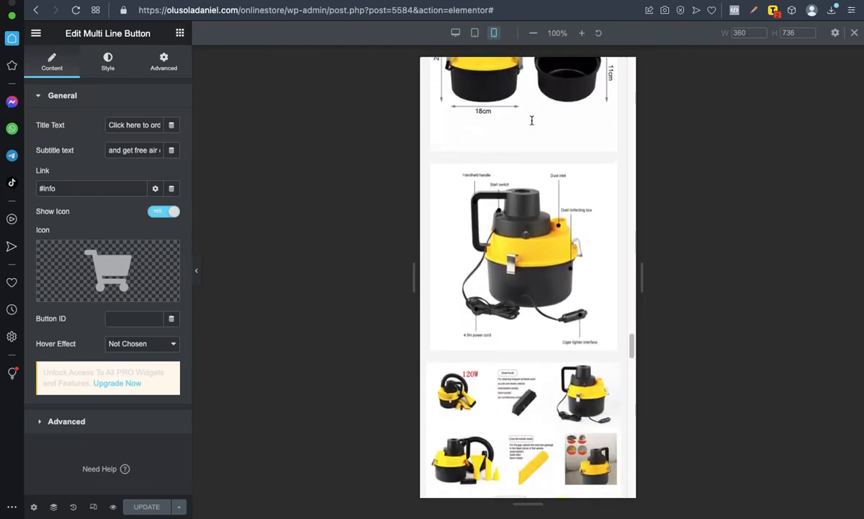
pyautogui.scroll(-5, 532, 124)
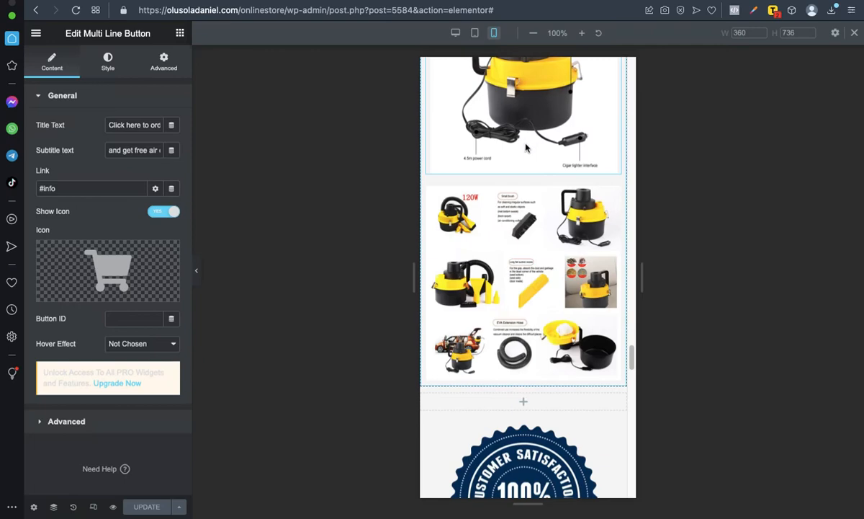
pyautogui.scroll(-11, 525, 149)
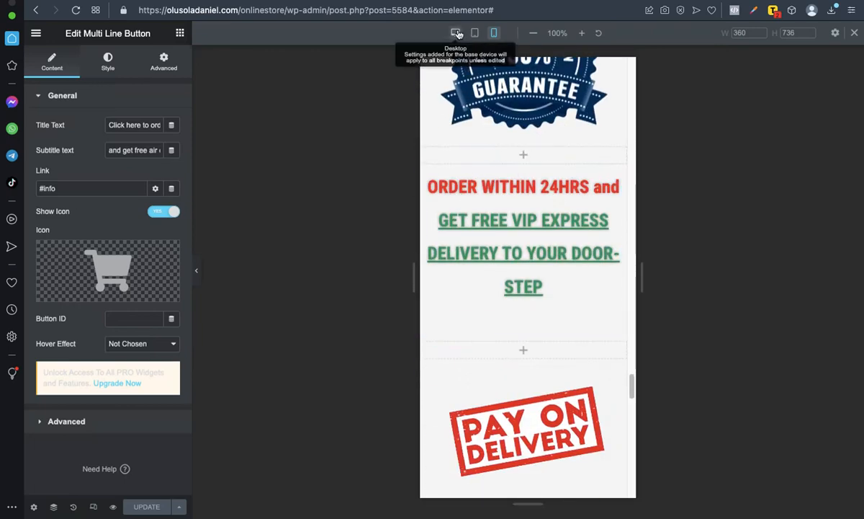
# - Restore the desktop view, preview the page in the browser and review it down to the order button above About the Product
pyautogui.click(456, 34)
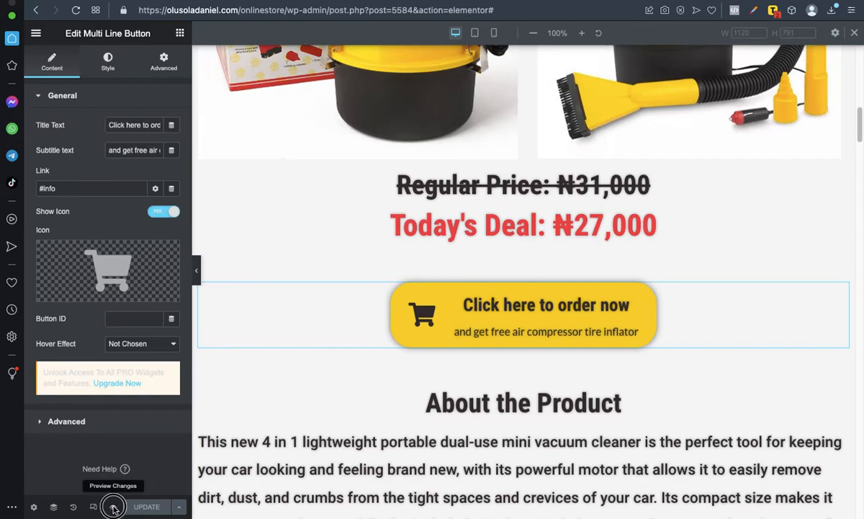
pyautogui.click(114, 509)
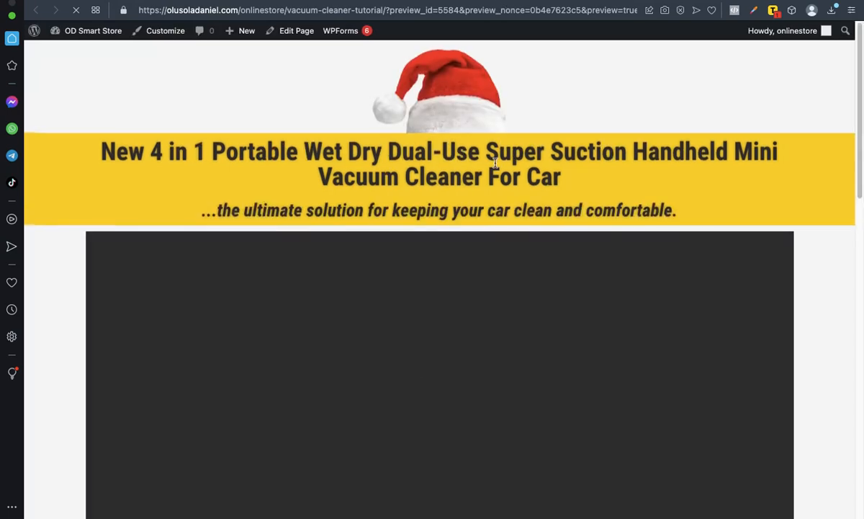
pyautogui.scroll(-5, 494, 166)
pyautogui.scroll(-15, 495, 166)
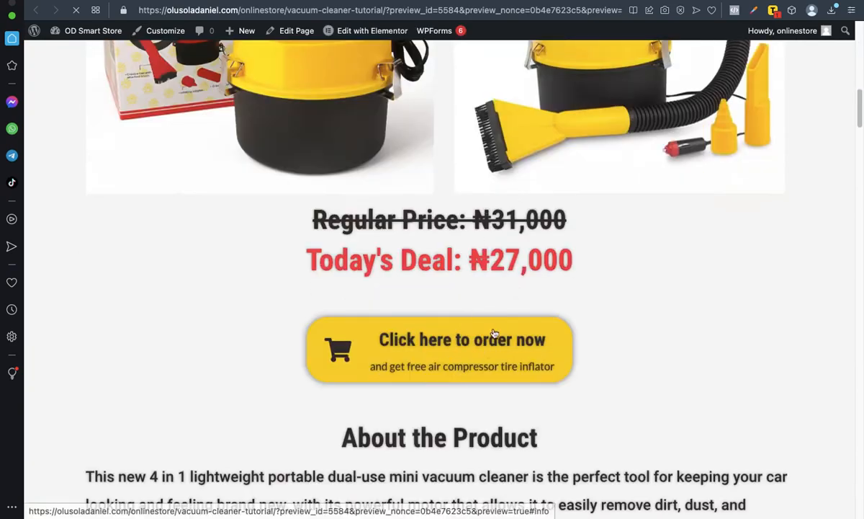
pyautogui.scroll(-2, 468, 327)
pyautogui.scroll(-6, 465, 301)
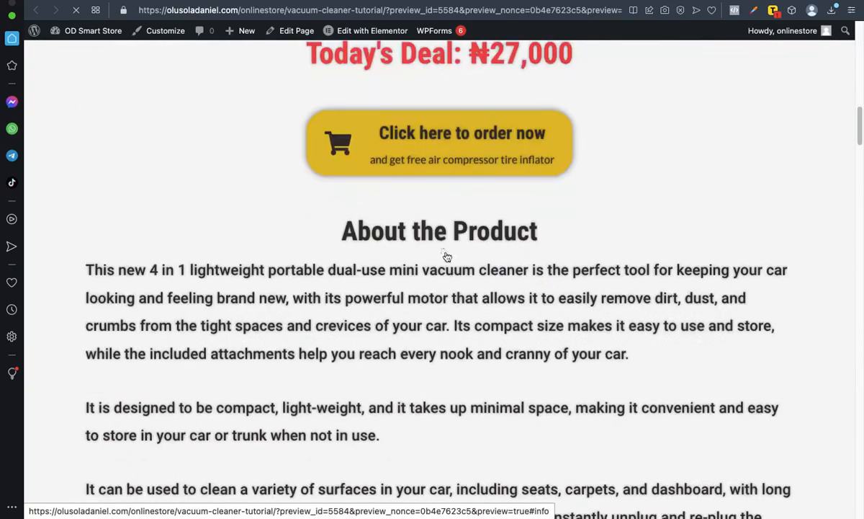
# - Test the "Click here to order now" button above About the Product and review the notice terms and order buttons at its target
pyautogui.click(443, 128)
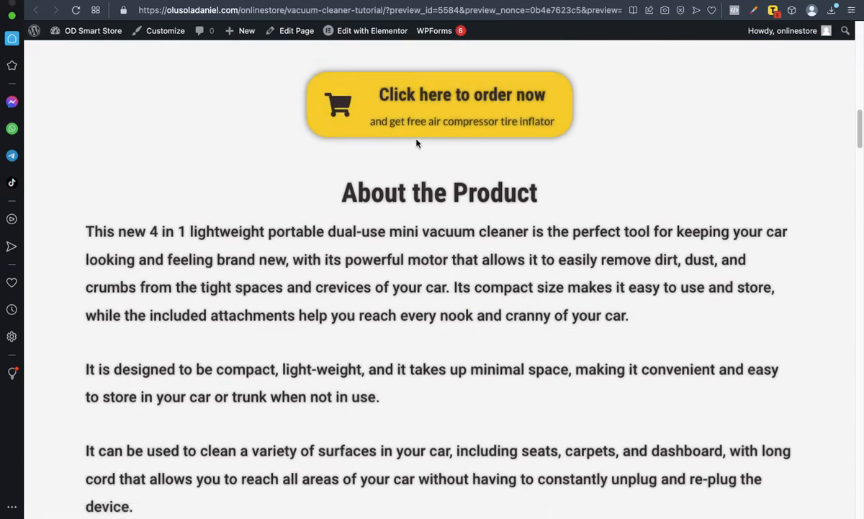
pyautogui.scroll(2, 527, 163)
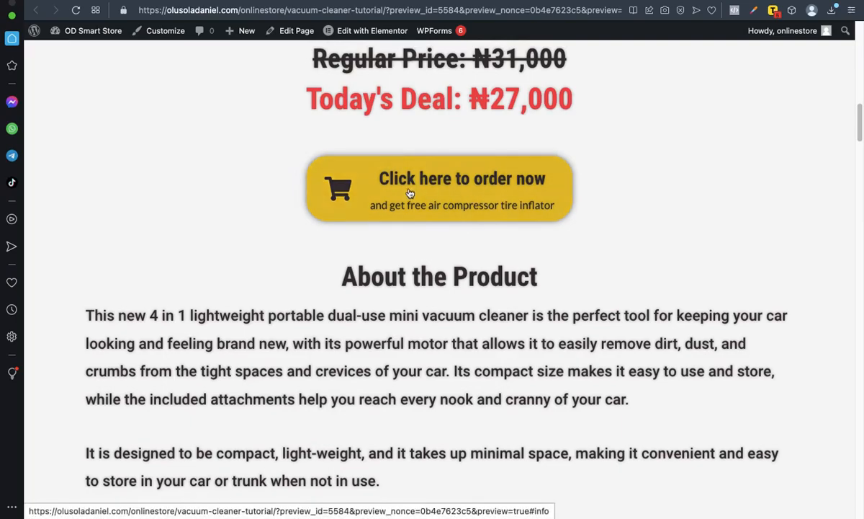
pyautogui.click(436, 180)
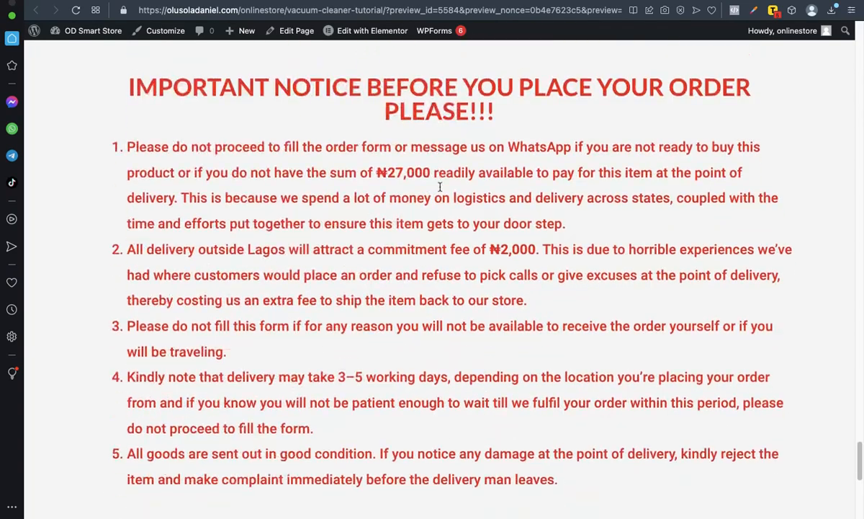
pyautogui.scroll(-3, 440, 187)
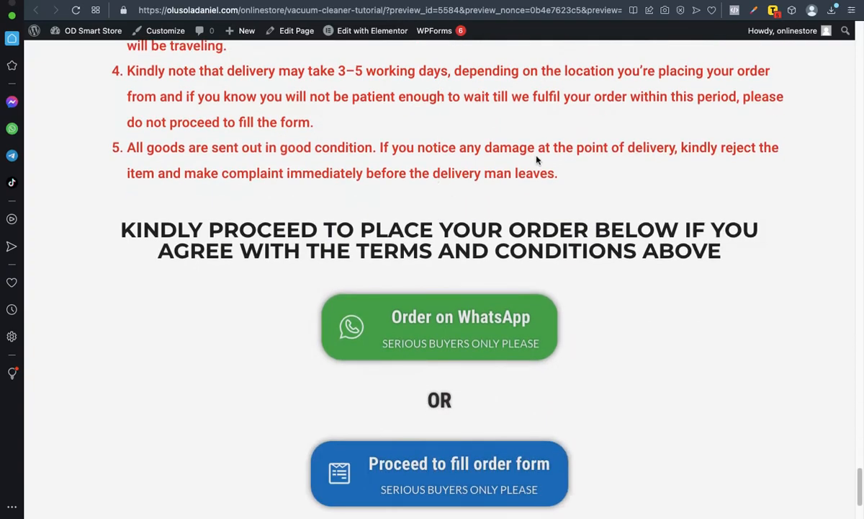
pyautogui.scroll(-2, 537, 160)
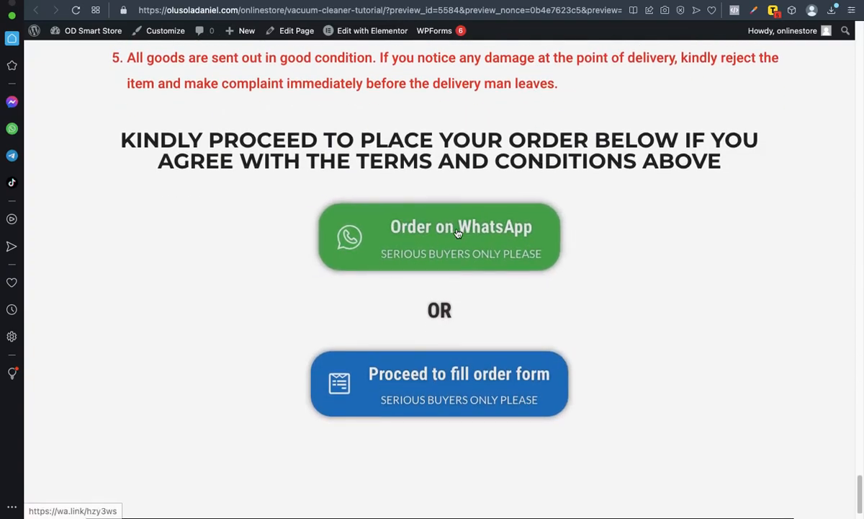
pyautogui.scroll(-1, 432, 205)
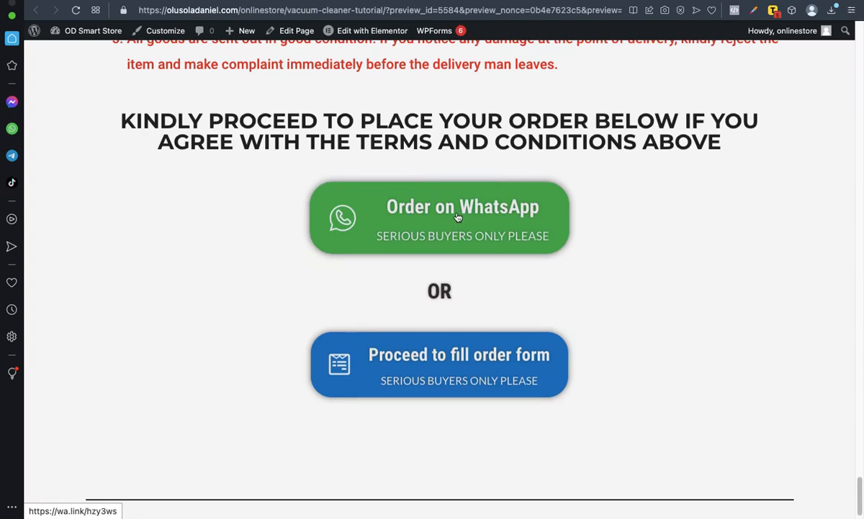
# - Test the "Order on WhatsApp" button, decline opening the WhatsApp app, and return to the order buttons on the sales page preview
pyautogui.click(430, 214)
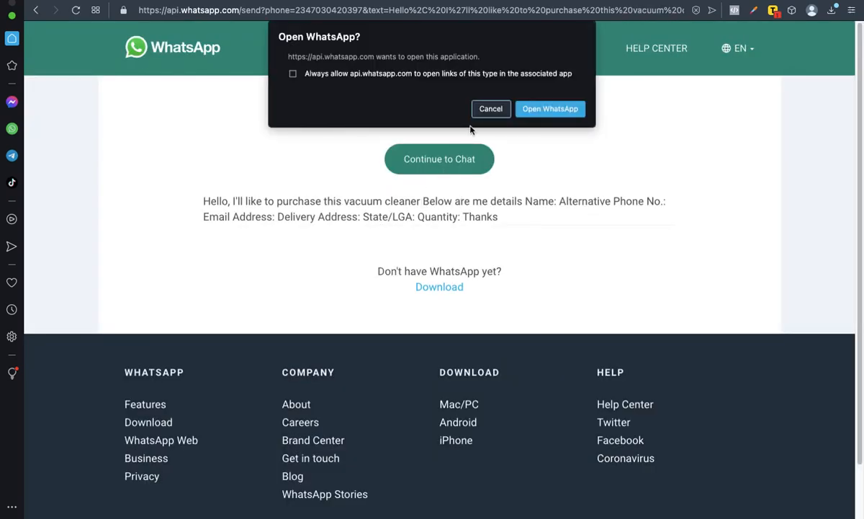
pyautogui.click(488, 108)
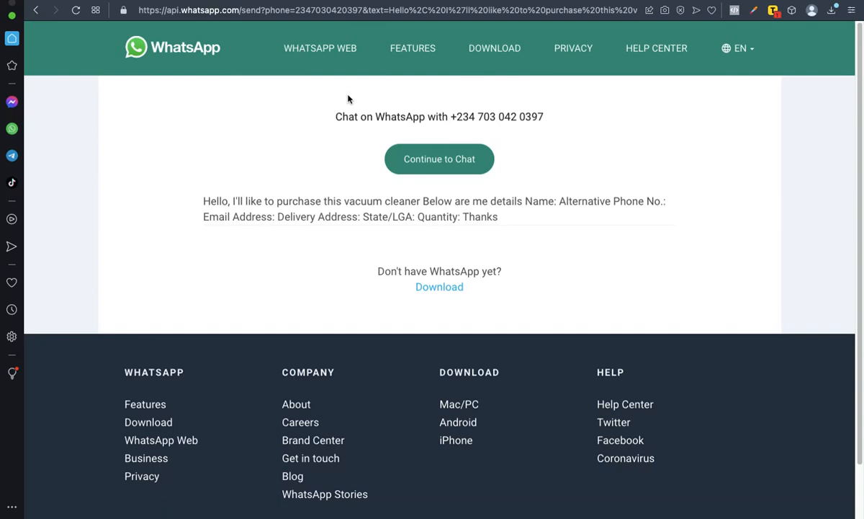
pyautogui.click(34, 16)
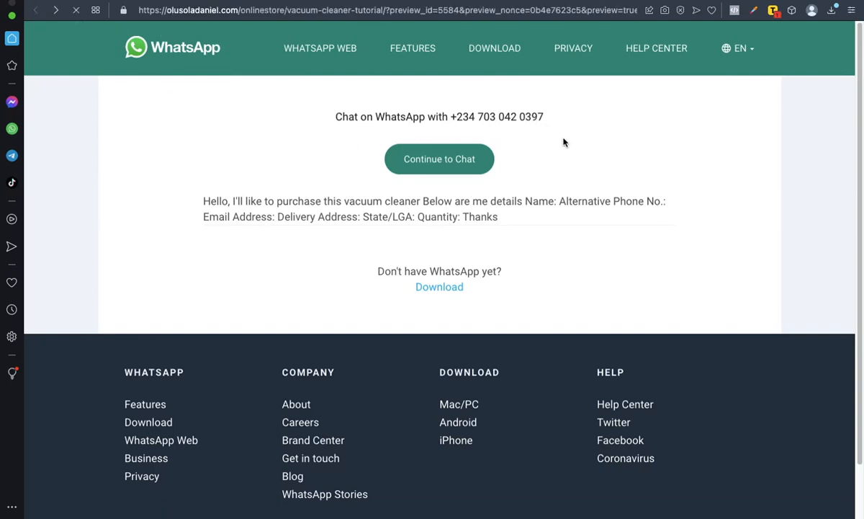
pyautogui.scroll(-4, 545, 199)
pyautogui.scroll(-20, 545, 198)
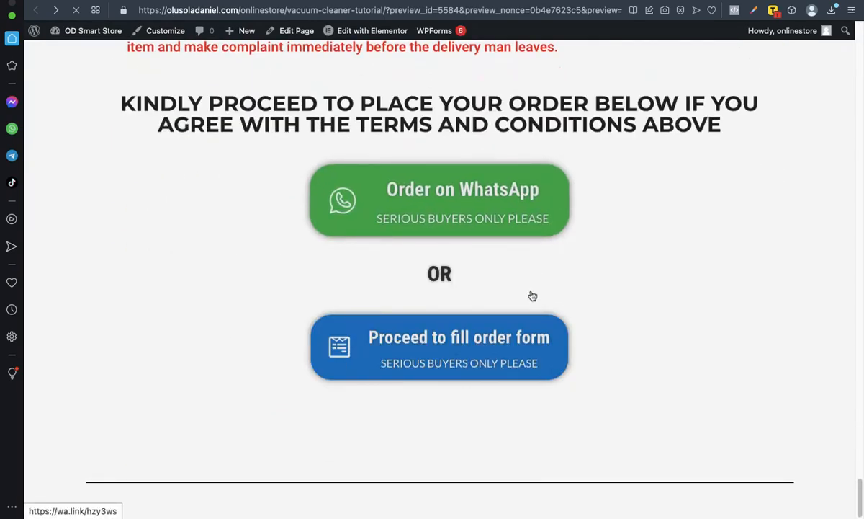
# - Test the "Proceed to fill order form" button and review the checkout's billing details, order summary and cash on delivery payment
pyautogui.click(448, 351)
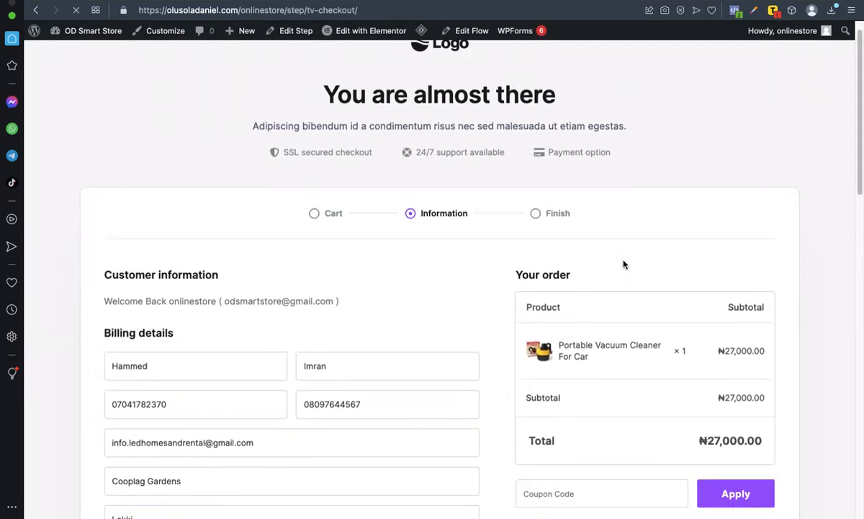
pyautogui.scroll(-5, 624, 265)
pyautogui.scroll(-3, 565, 274)
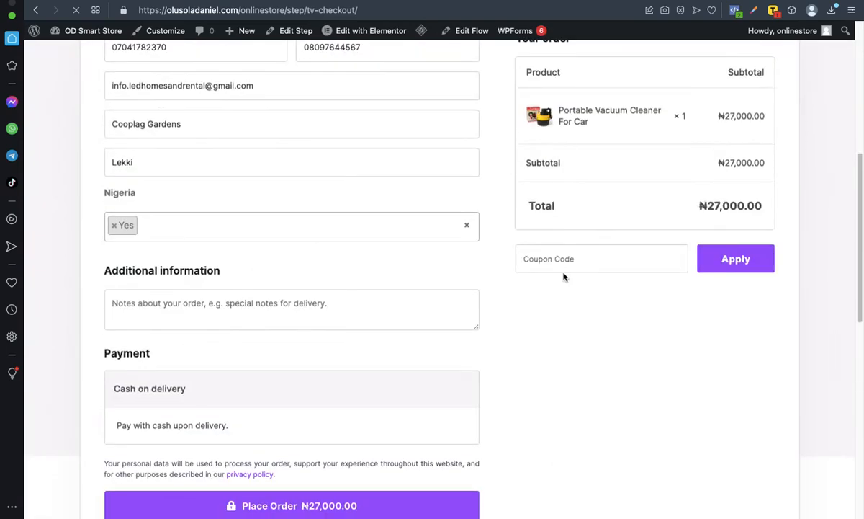
pyautogui.scroll(3, 564, 276)
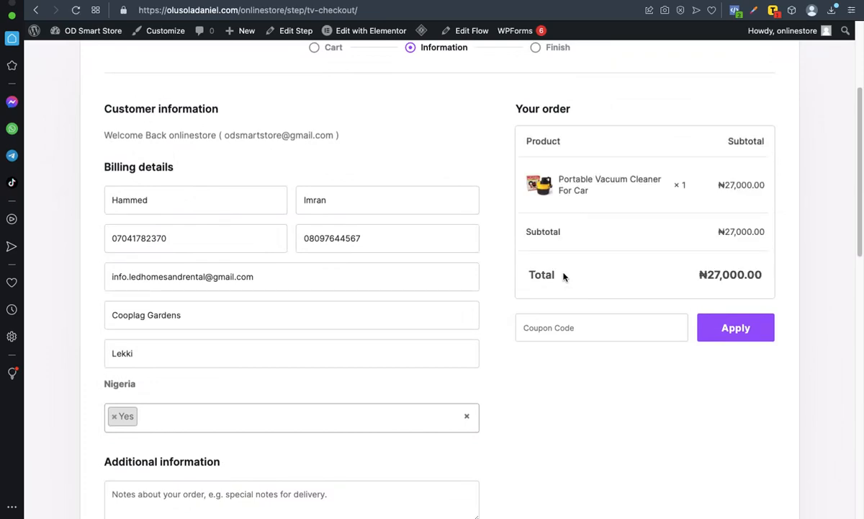
pyautogui.scroll(-10, 572, 314)
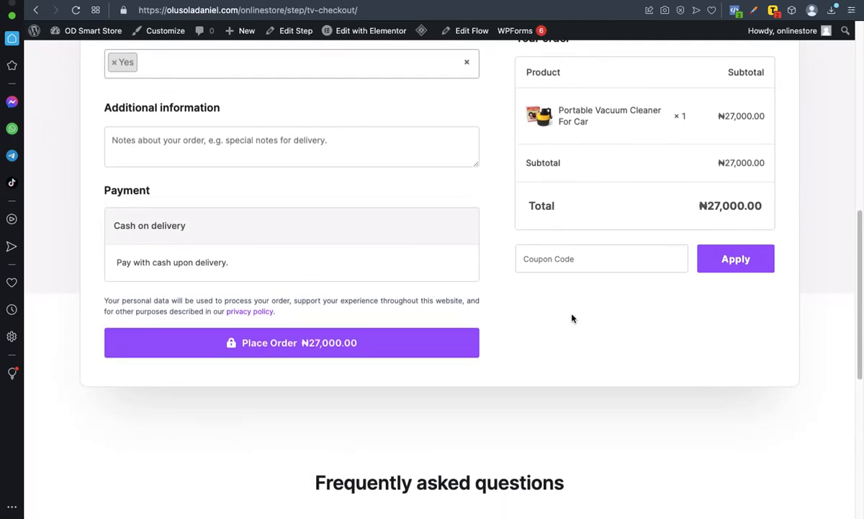
pyautogui.scroll(-3, 573, 318)
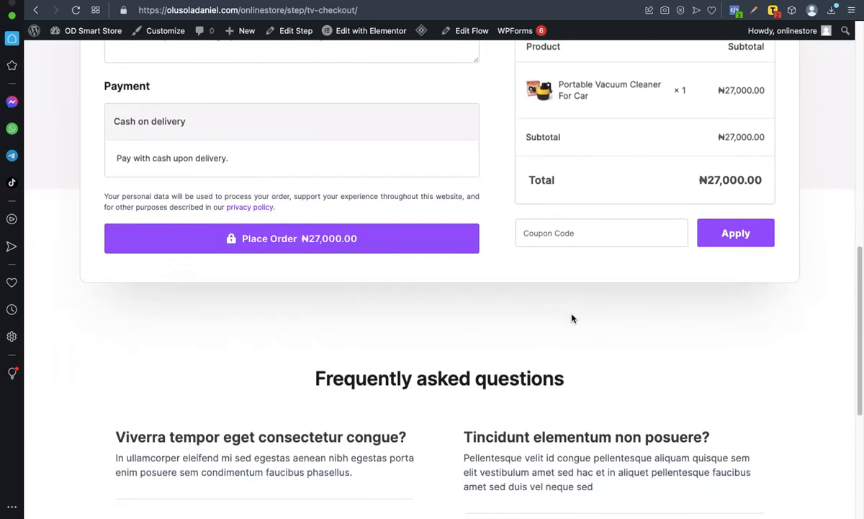
# - Re-examine the checkout form from the customer information and billing fields down to the Place Order button
pyautogui.scroll(7, 572, 318)
pyautogui.scroll(4, 573, 318)
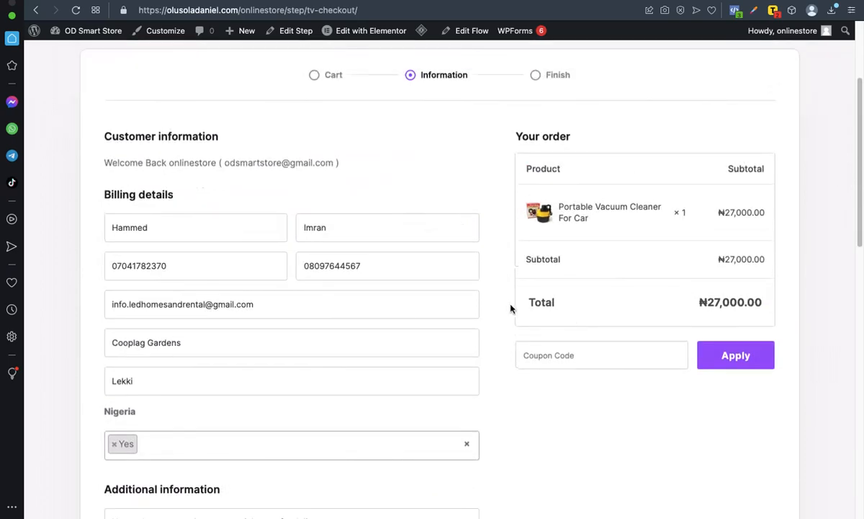
pyautogui.scroll(-4, 507, 297)
pyautogui.scroll(-3, 502, 289)
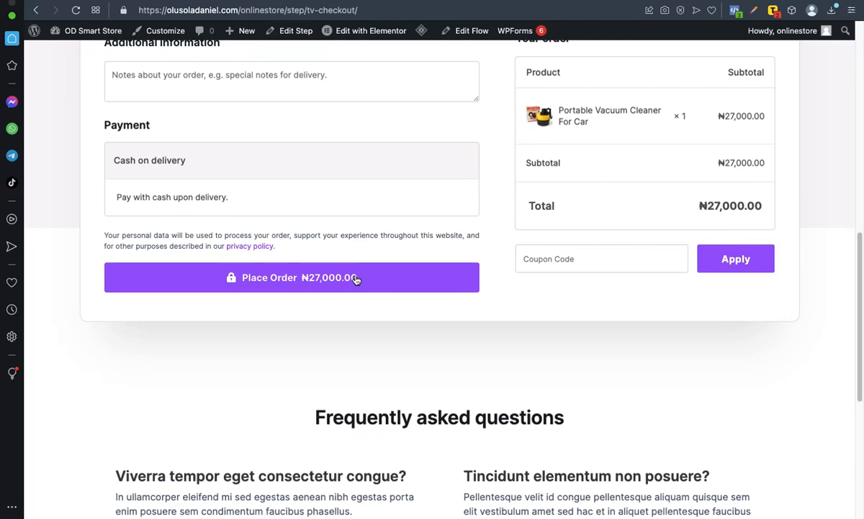
pyautogui.scroll(5, 355, 279)
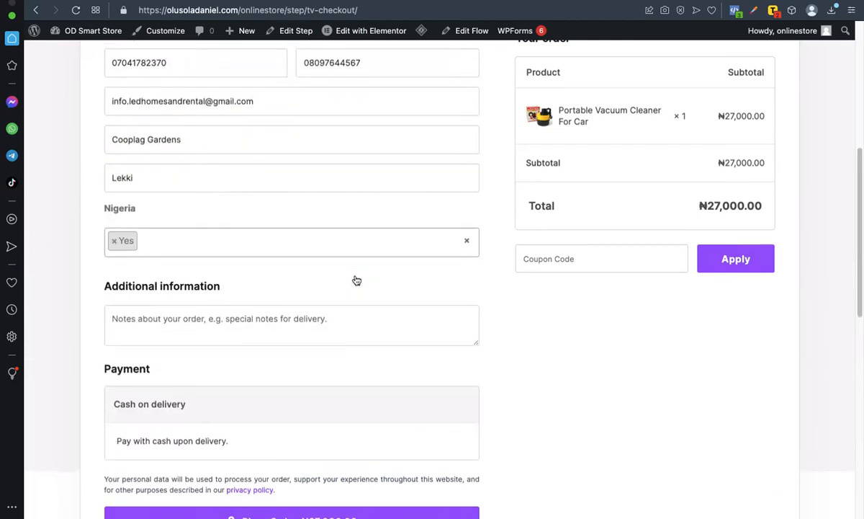
pyautogui.scroll(1, 355, 279)
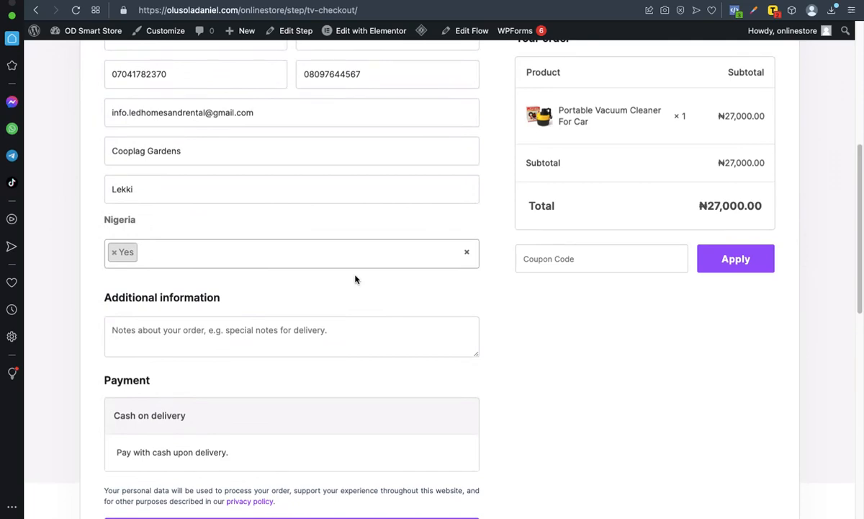
pyautogui.scroll(-2, 355, 280)
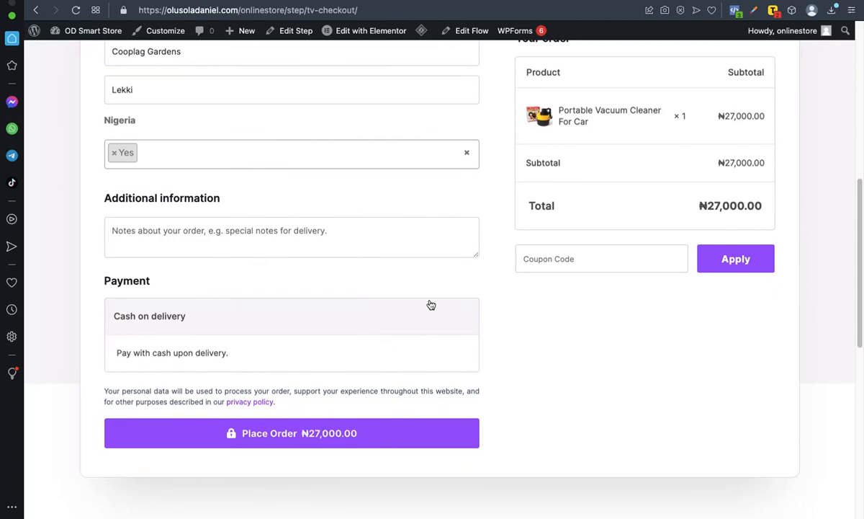
pyautogui.scroll(6, 423, 313)
pyautogui.scroll(-9, 423, 314)
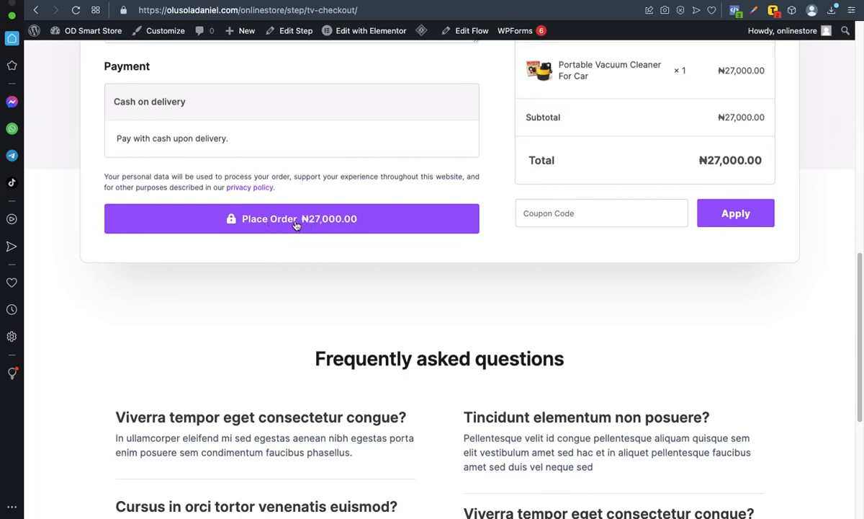
pyautogui.scroll(3, 294, 225)
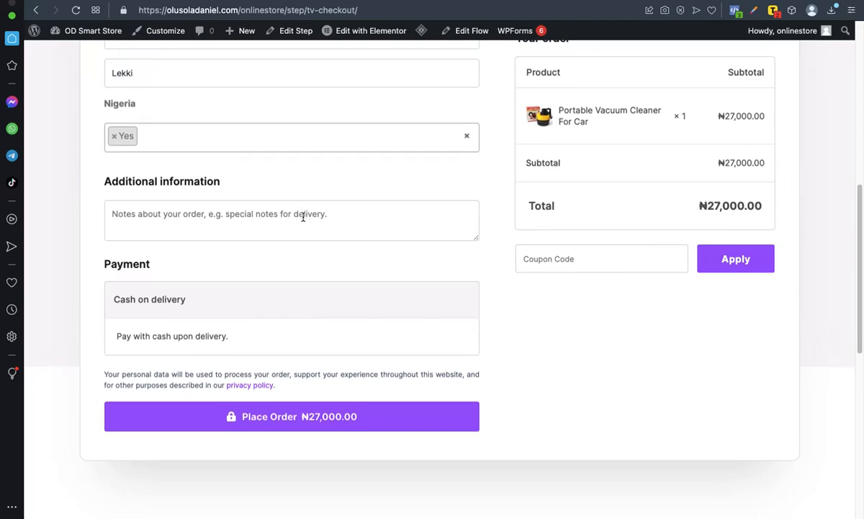
pyautogui.scroll(1, 303, 216)
pyautogui.scroll(6, 303, 216)
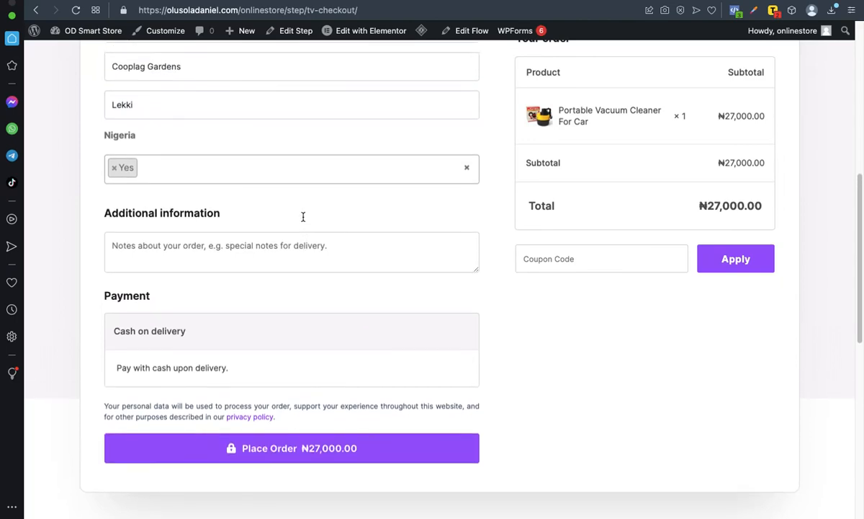
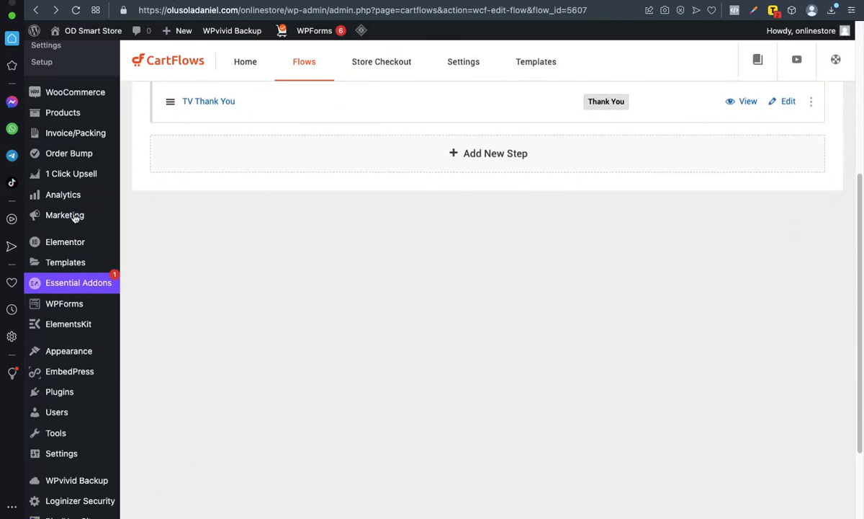
# - Search the WordPress plugin directory for "upsell order bump offer" from the add new plugin page
pyautogui.moveTo(59, 280)
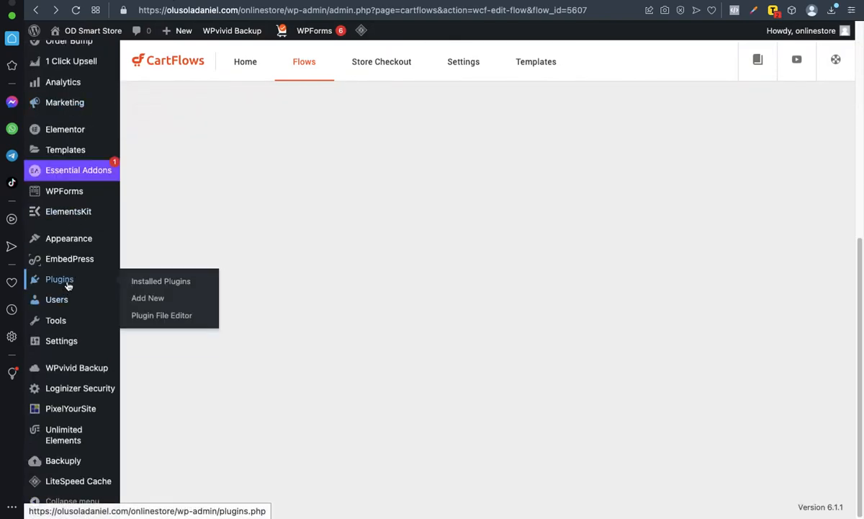
pyautogui.click(171, 301)
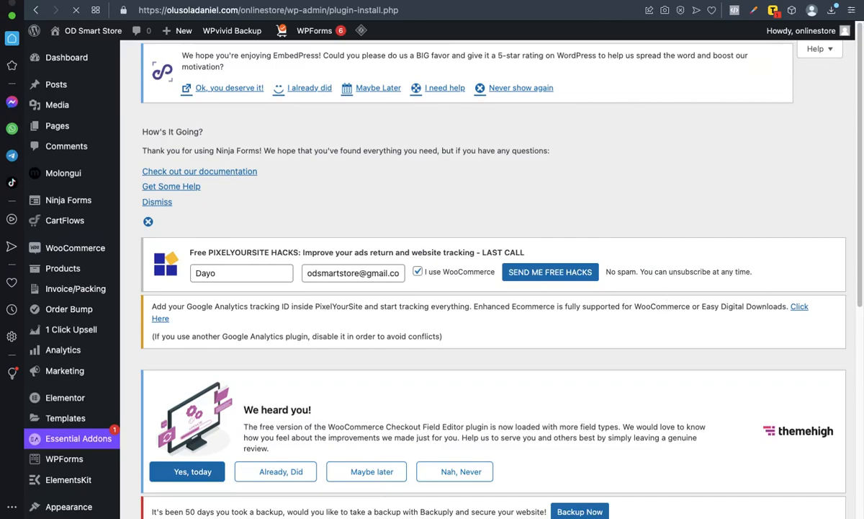
pyautogui.scroll(-10, 618, 213)
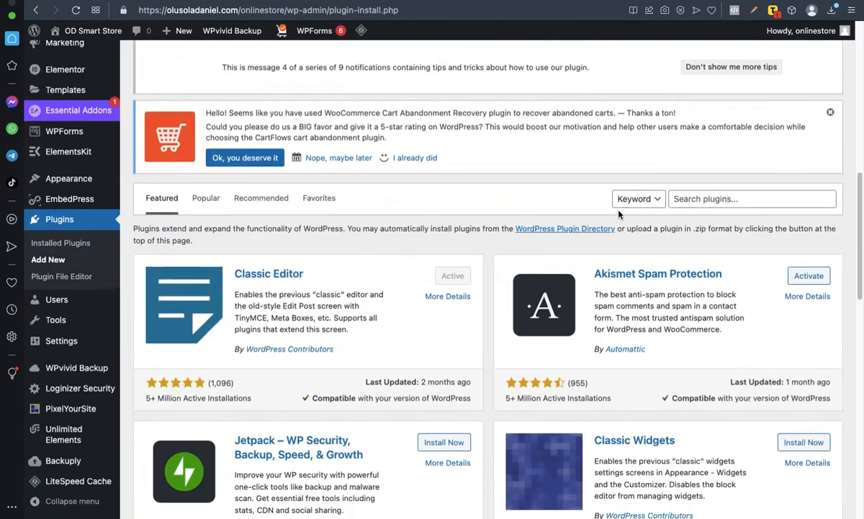
pyautogui.click(704, 198)
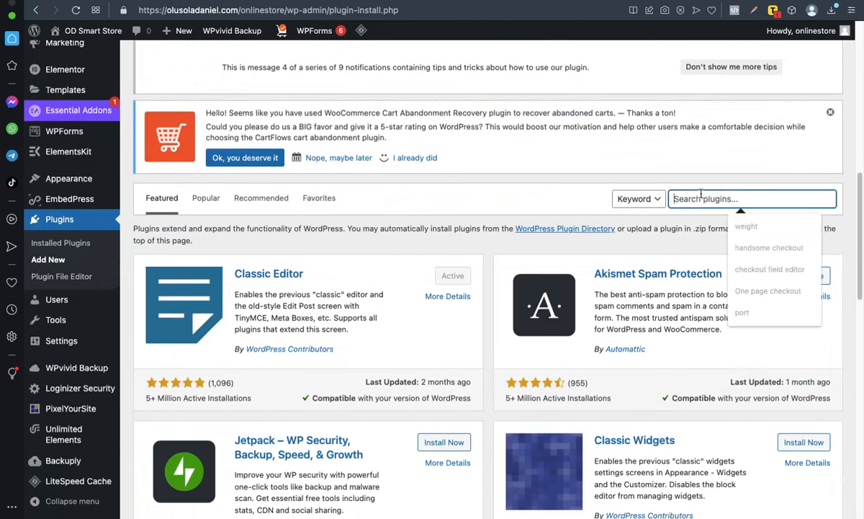
pyautogui.write('upsell order bump offer')
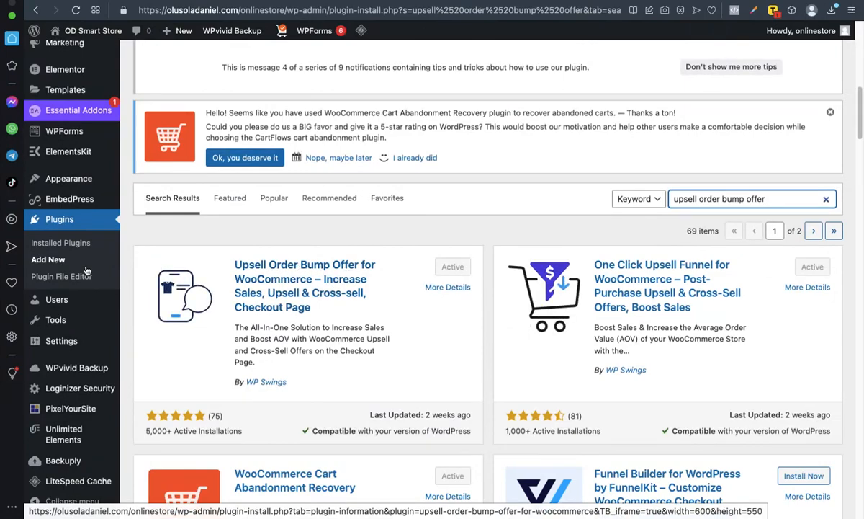
# - Open the Order Bump plugin's settings page and dismiss the WP Swings welcome survey
pyautogui.scroll(3, 81, 271)
pyautogui.scroll(4, 61, 186)
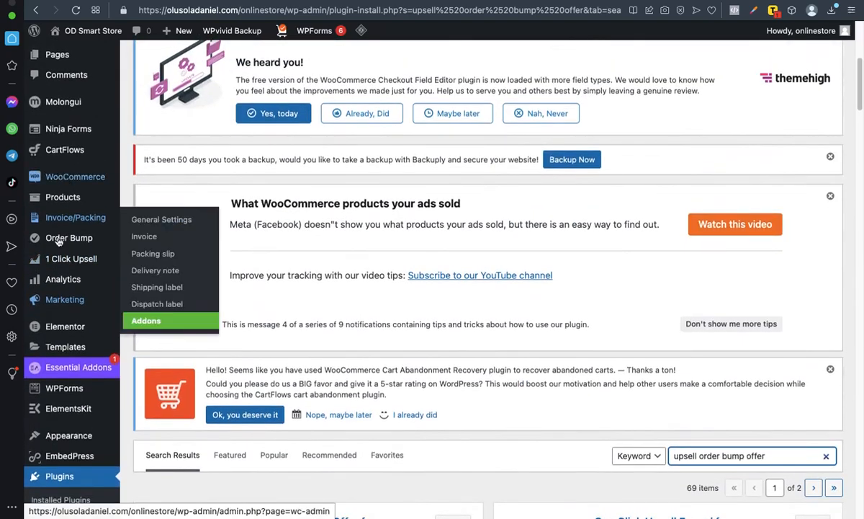
pyautogui.moveTo(63, 247)
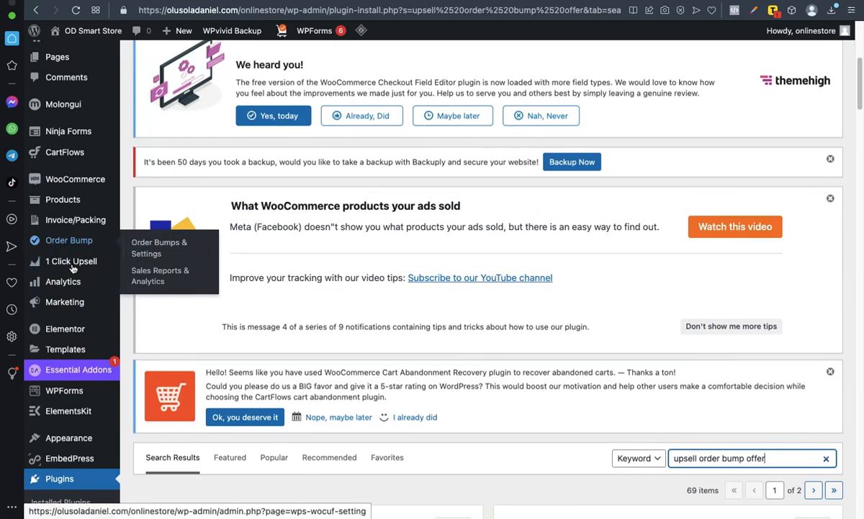
pyautogui.moveTo(64, 265)
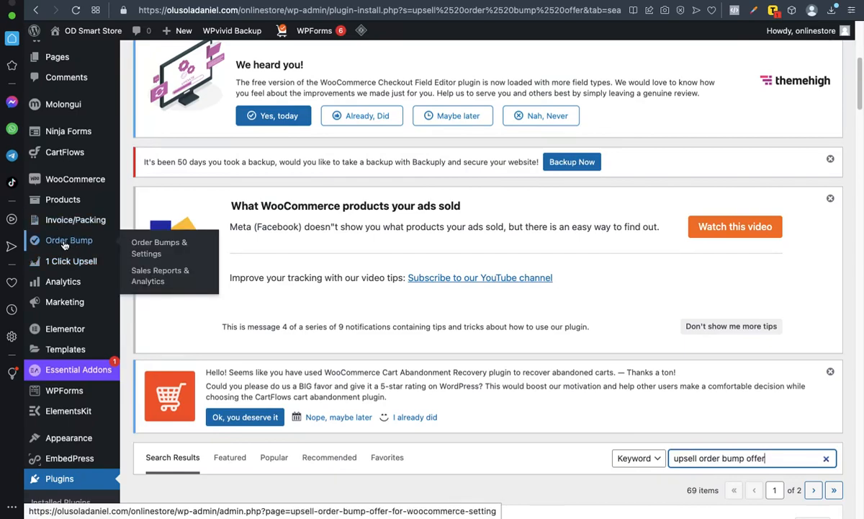
pyautogui.scroll(1, 64, 245)
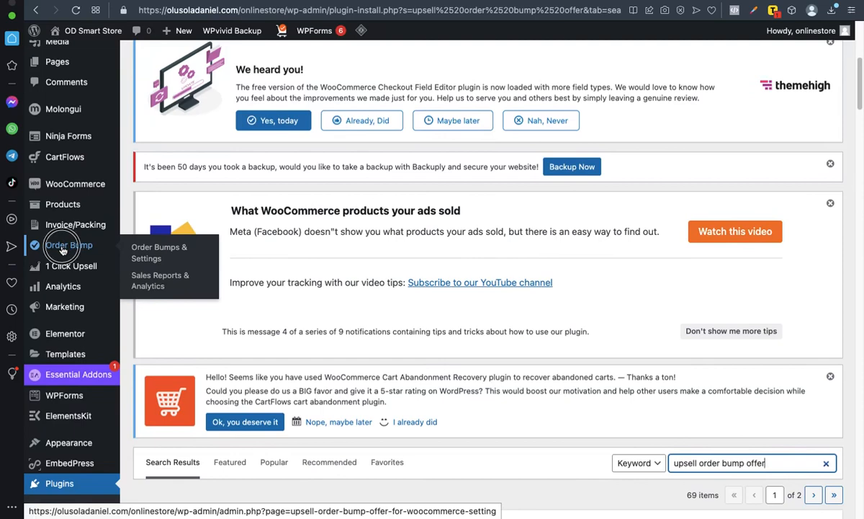
pyautogui.click(62, 247)
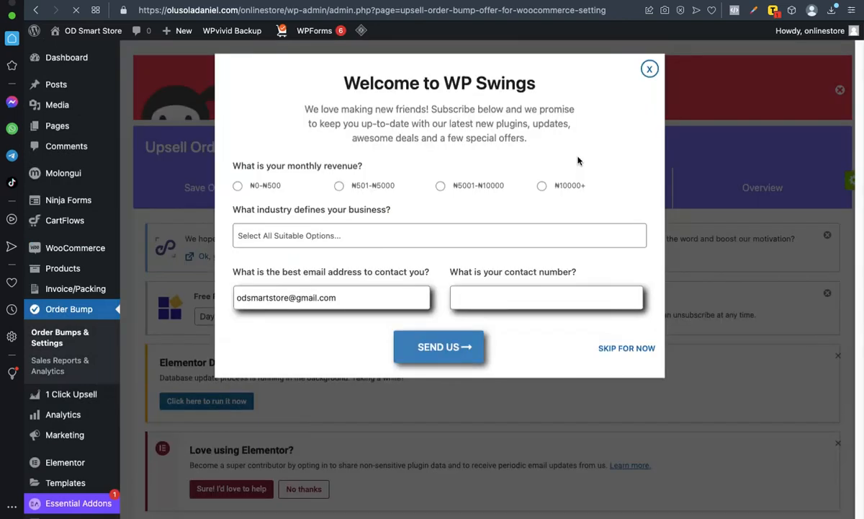
pyautogui.click(650, 70)
# - Try to create a new order bump below the existing order bumps list and dismiss the premium upgrade offer
pyautogui.scroll(-4, 574, 180)
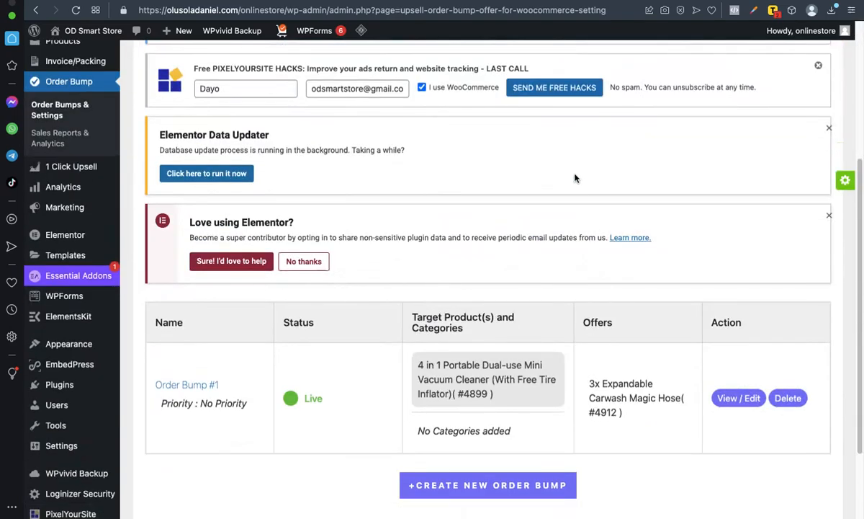
pyautogui.scroll(-2, 574, 180)
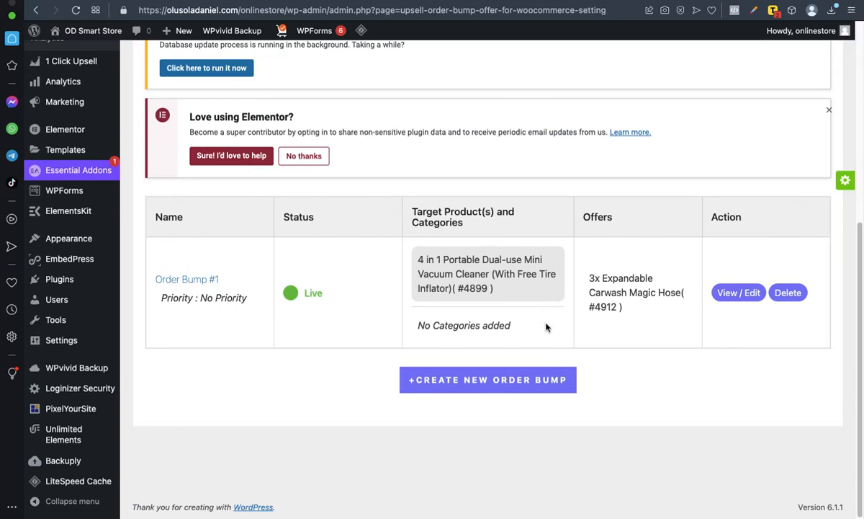
pyautogui.click(475, 380)
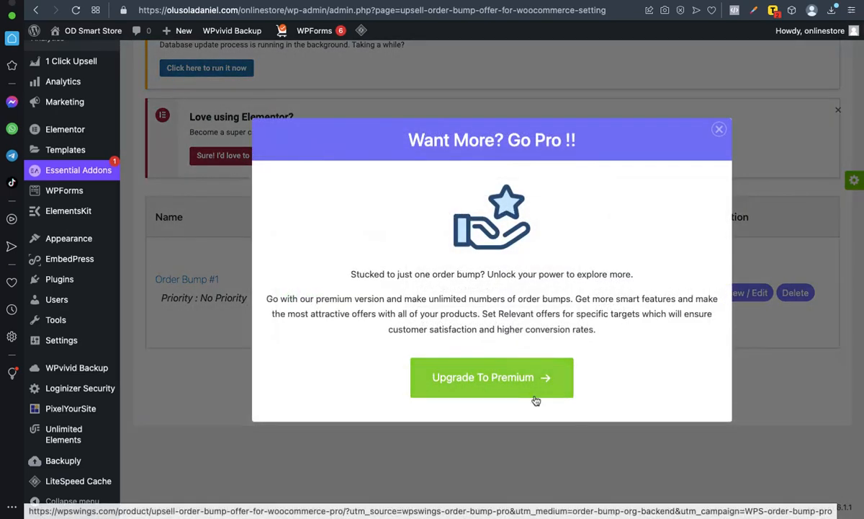
pyautogui.click(719, 129)
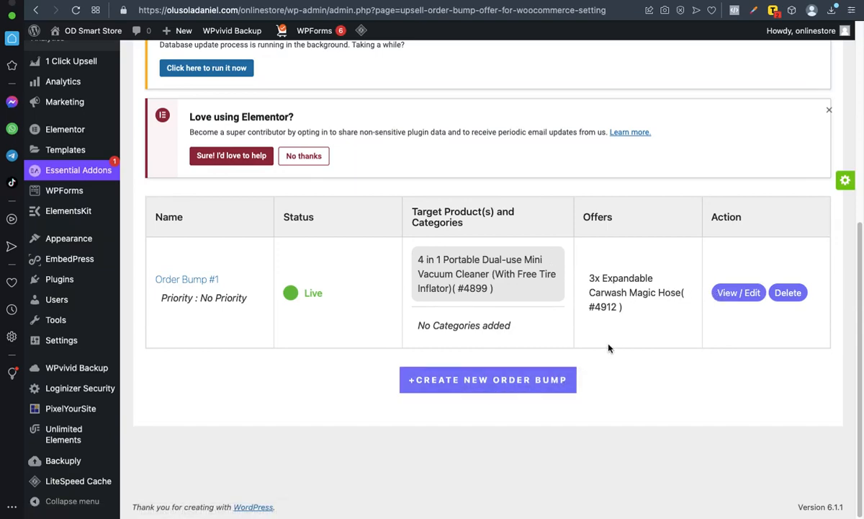
# - Open the existing Order Bump #1 for editing and review its name, priority, minimum cart value and target product settings
pyautogui.click(735, 298)
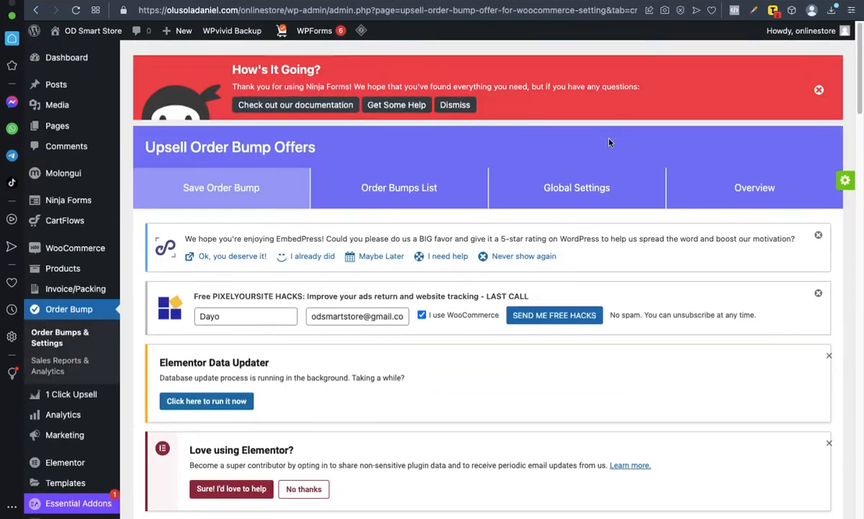
pyautogui.scroll(-2, 609, 142)
pyautogui.scroll(-5, 608, 142)
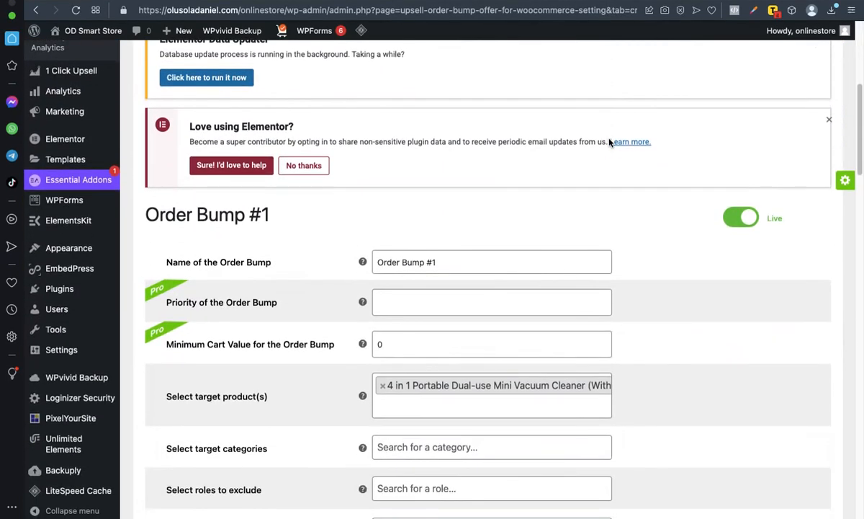
pyautogui.scroll(-2, 609, 142)
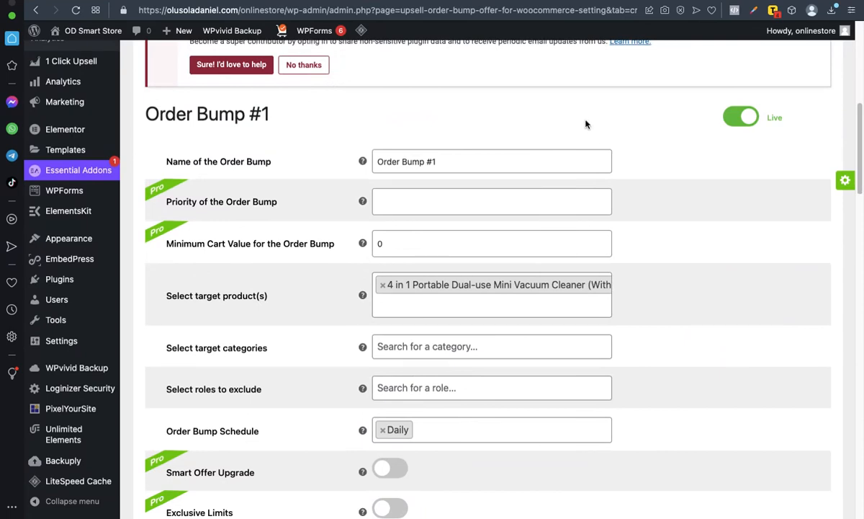
pyautogui.scroll(-1, 561, 130)
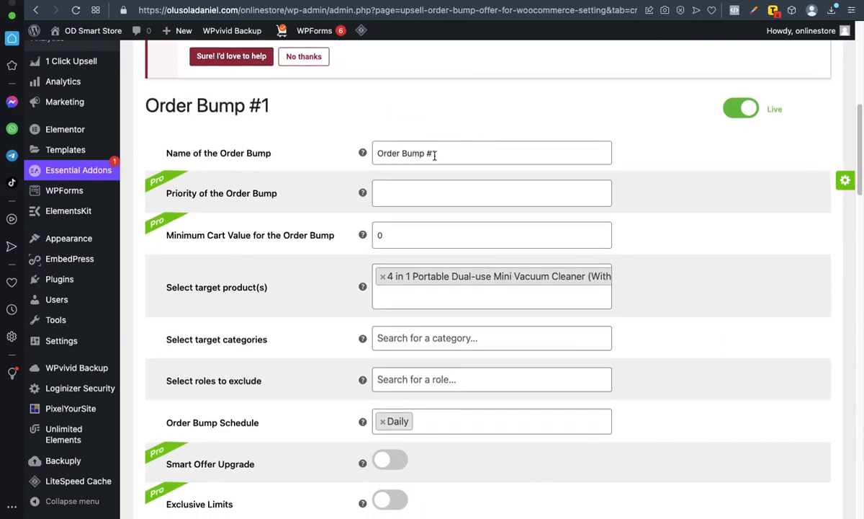
pyautogui.scroll(-2, 435, 155)
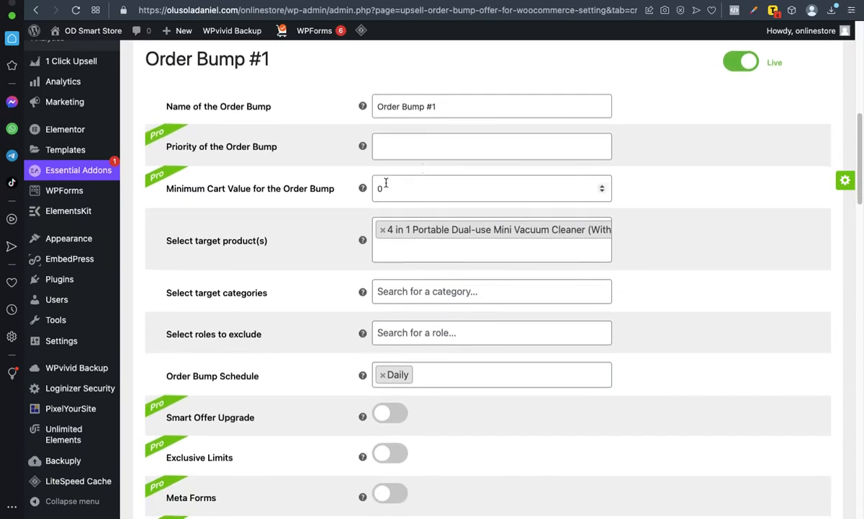
pyautogui.scroll(-1, 386, 181)
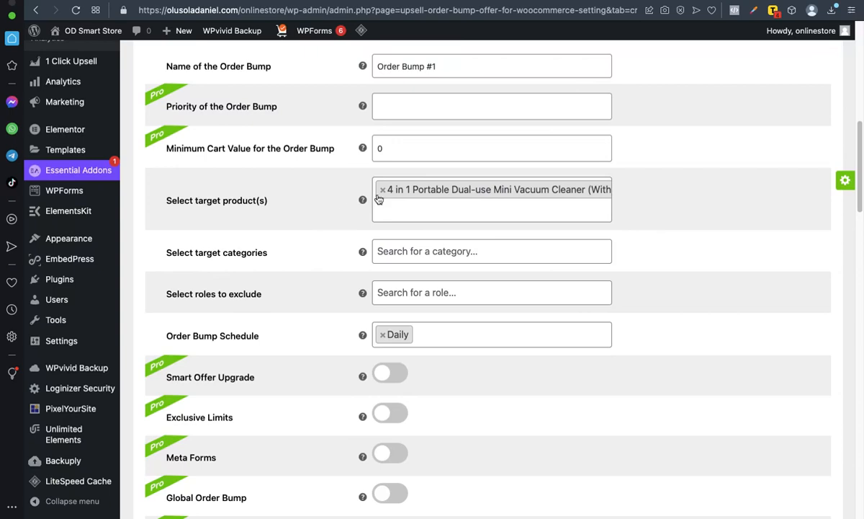
# - Replace the order bump's target product with Portable Vacuum Cleaner For Car (#5500), searching for "portab"
pyautogui.click(383, 192)
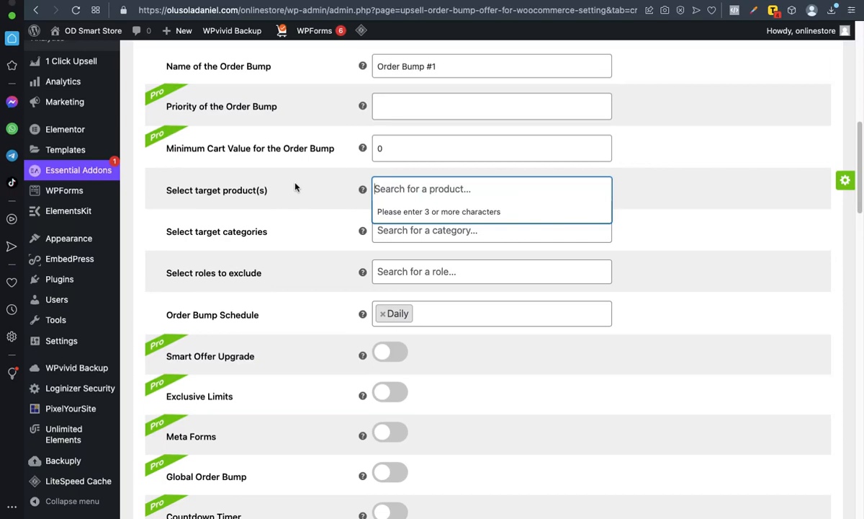
pyautogui.click(414, 188)
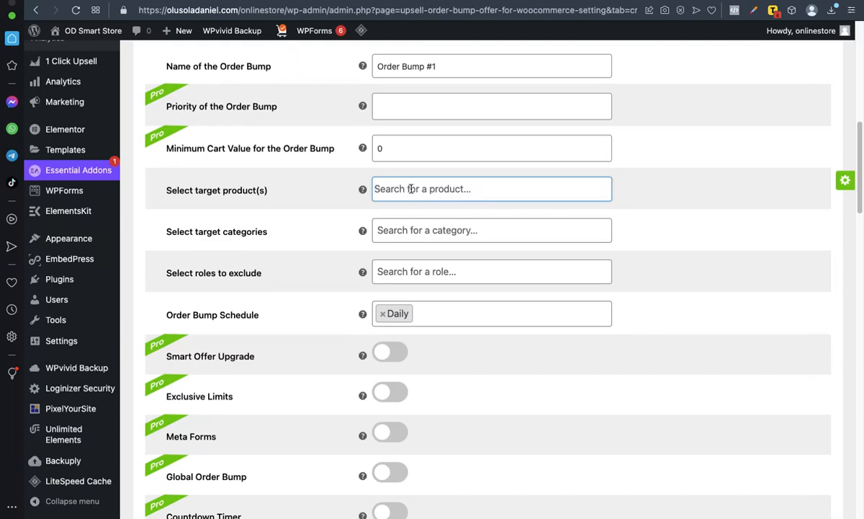
pyautogui.click(410, 188)
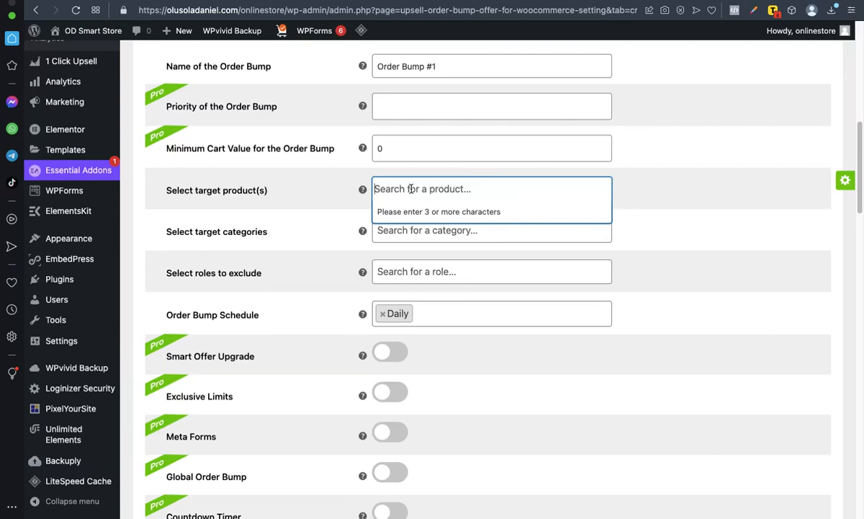
pyautogui.write('po')
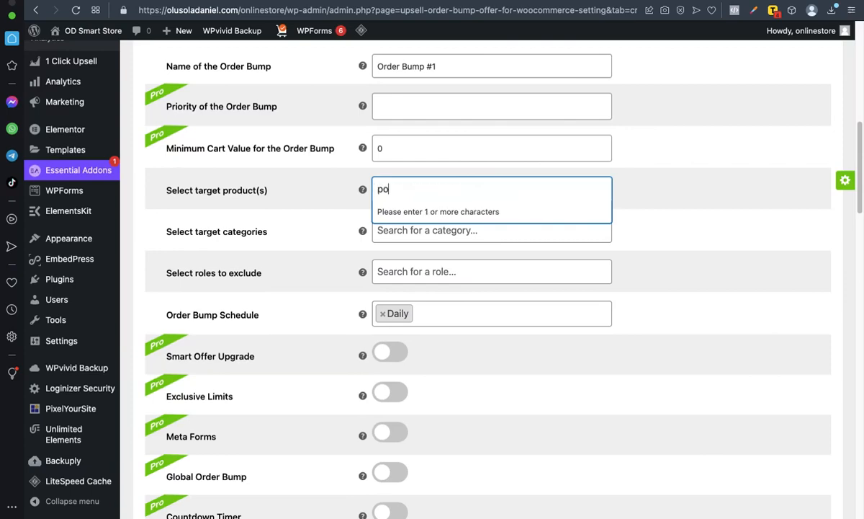
pyautogui.write('rtab')
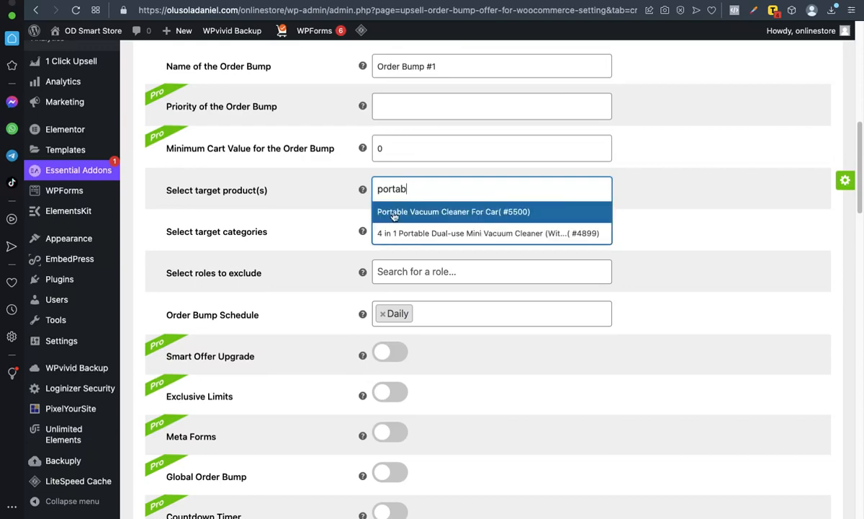
pyautogui.click(446, 212)
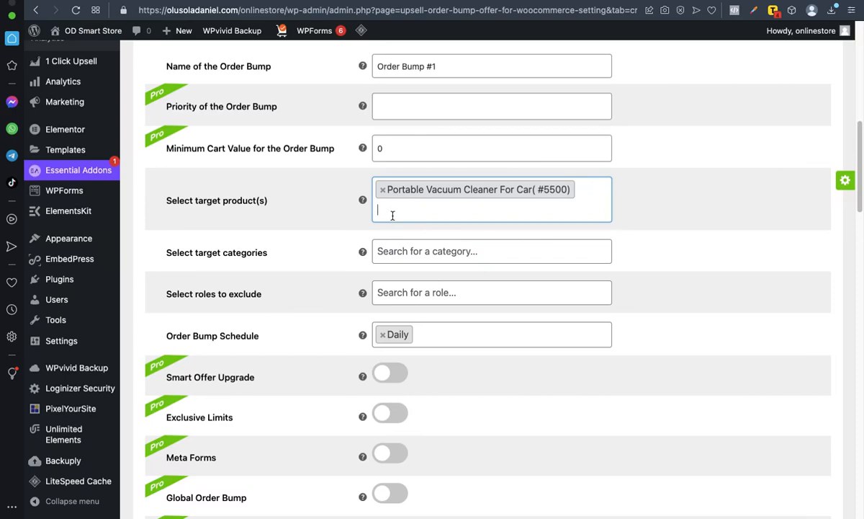
# - Review the order bump's schedule, Pro options and Offer Section, and browse the vacuum cleaner product images in Preview
pyautogui.scroll(-3, 397, 216)
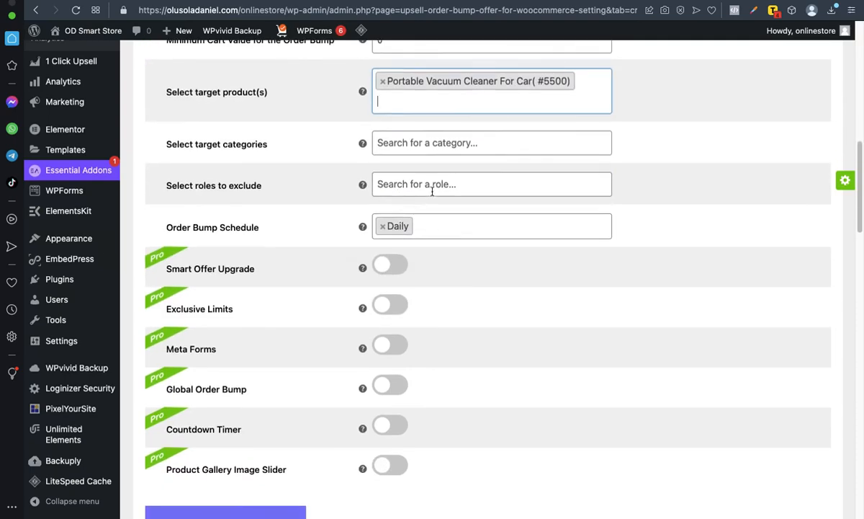
pyautogui.scroll(-4, 465, 187)
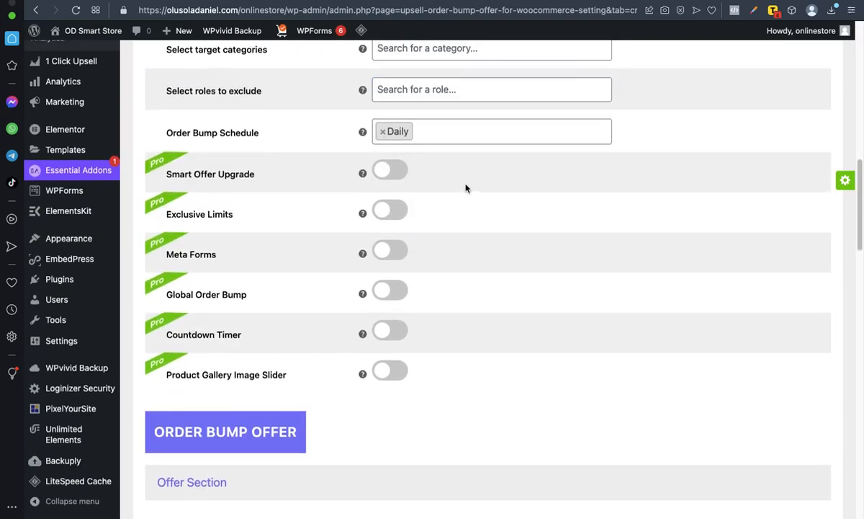
pyautogui.scroll(3, 465, 188)
pyautogui.scroll(-8, 440, 189)
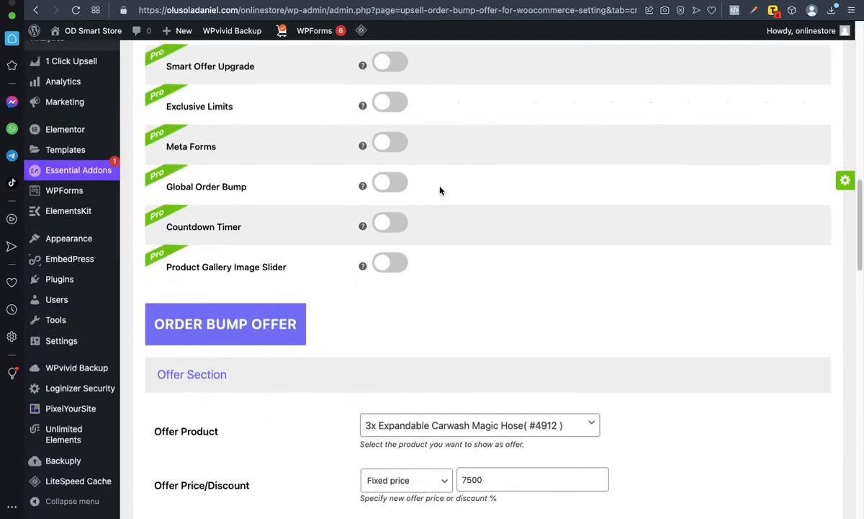
pyautogui.scroll(-1, 414, 241)
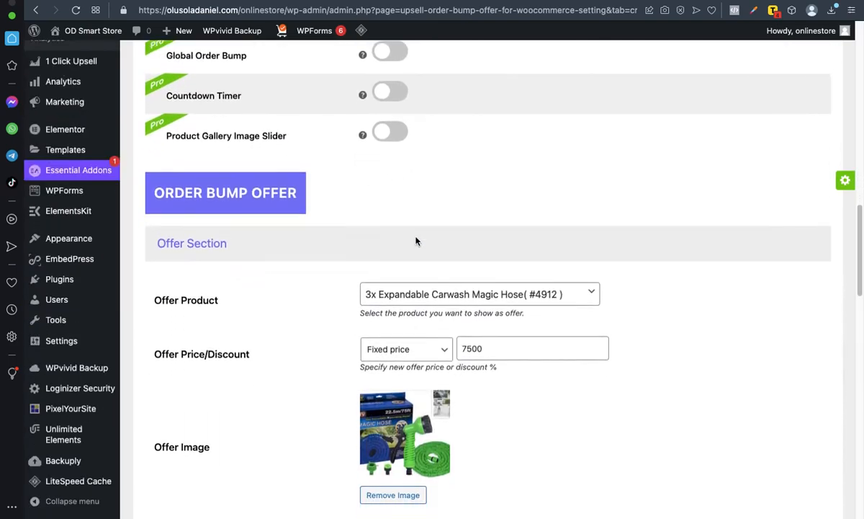
pyautogui.scroll(-3, 360, 235)
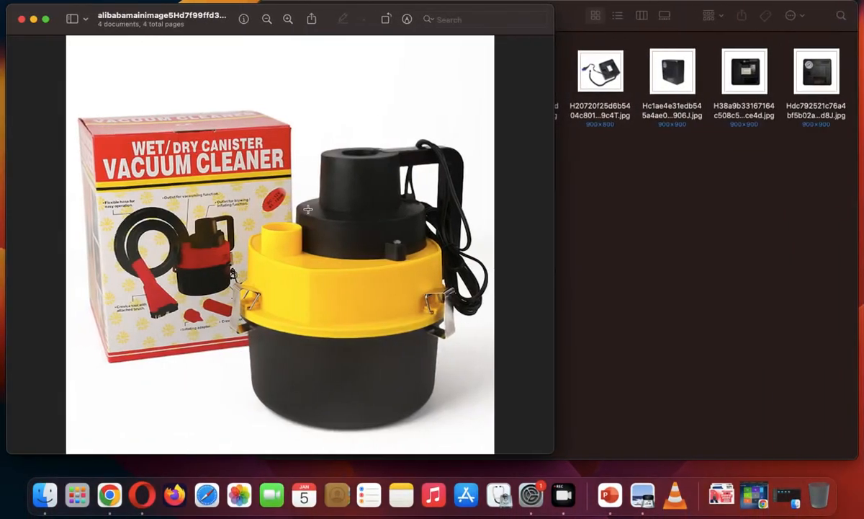
pyautogui.press('Down')
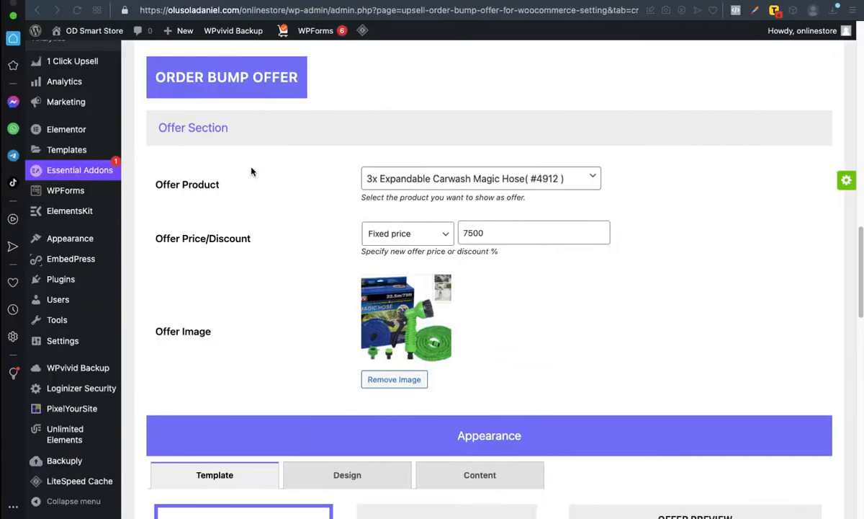
# - Inspect the Offer Product selector and its product search for the order bump offer, then close it without choosing another product
pyautogui.click(593, 179)
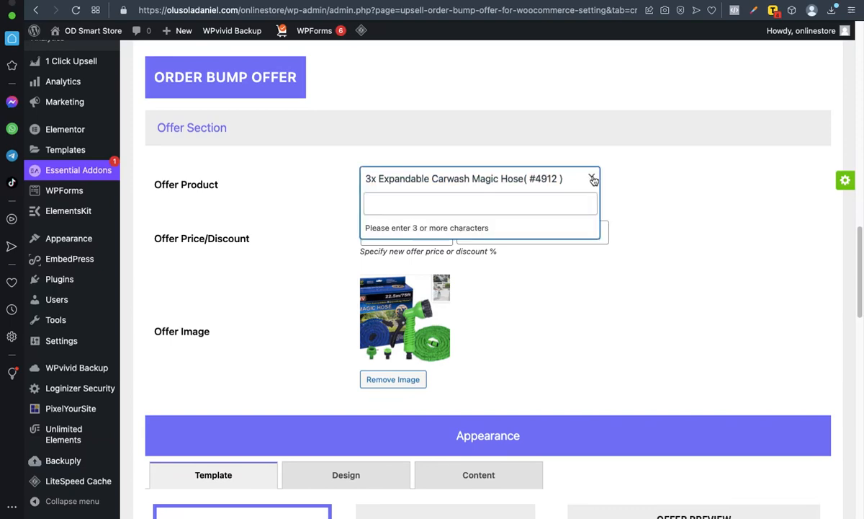
pyautogui.click(592, 179)
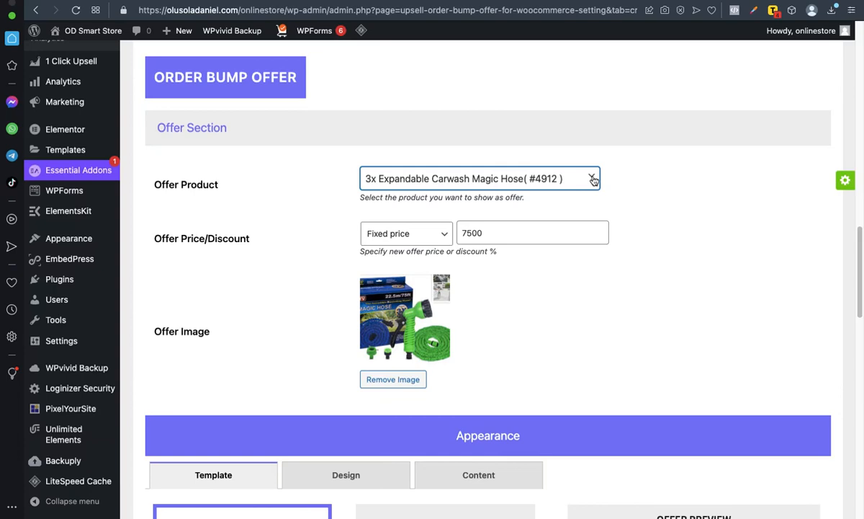
pyautogui.click(592, 179)
pyautogui.click(590, 179)
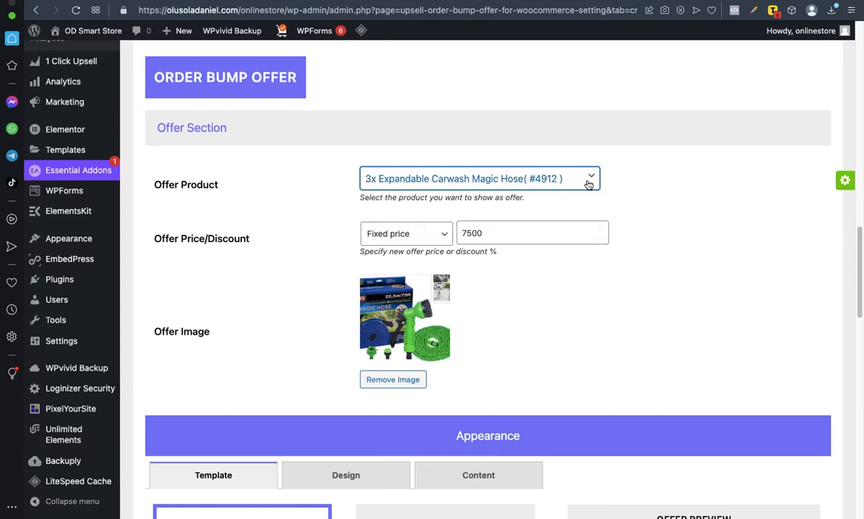
pyautogui.click(592, 177)
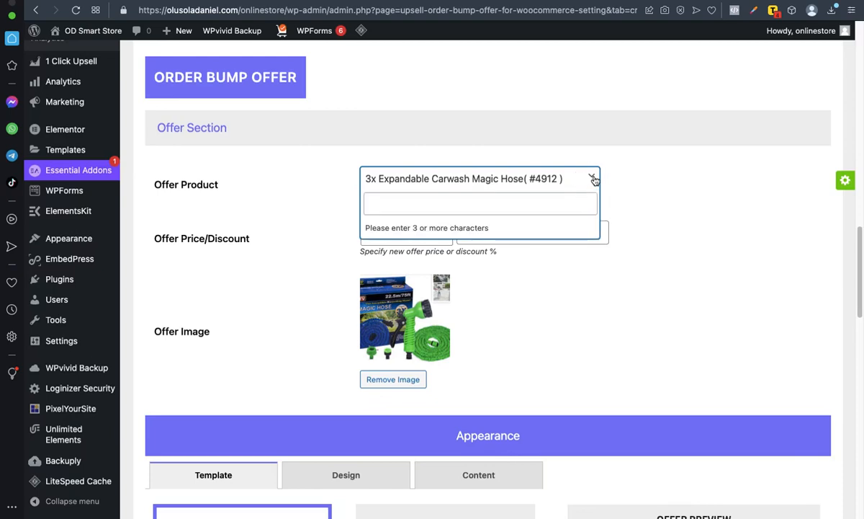
pyautogui.click(474, 204)
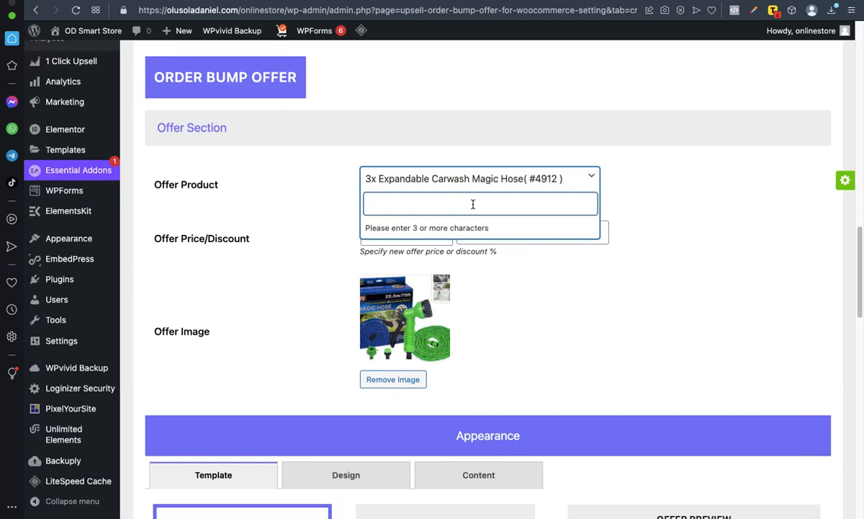
pyautogui.click(642, 204)
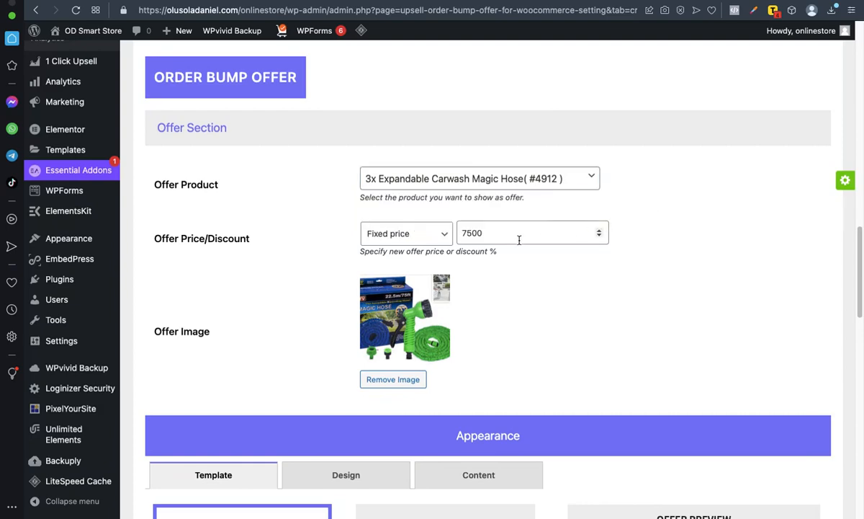
# - Review the available discount types for the order bump's offer price and close the list
pyautogui.scroll(-1, 469, 234)
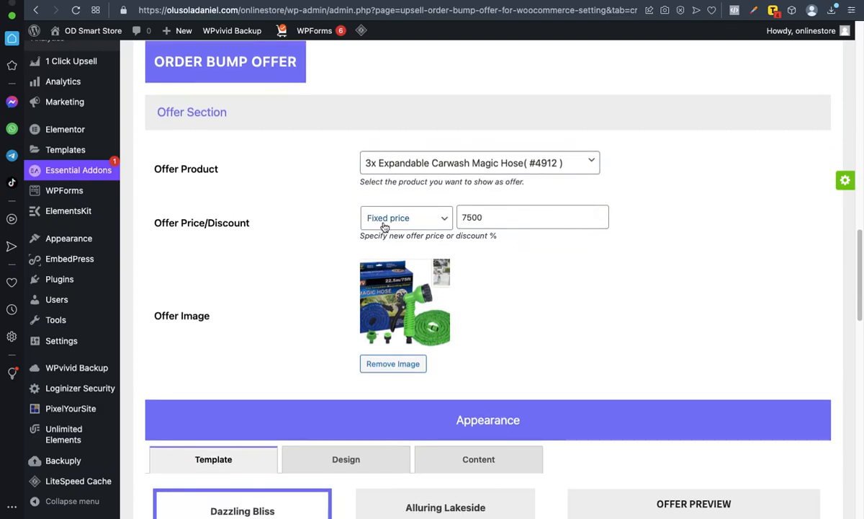
pyautogui.click(440, 217)
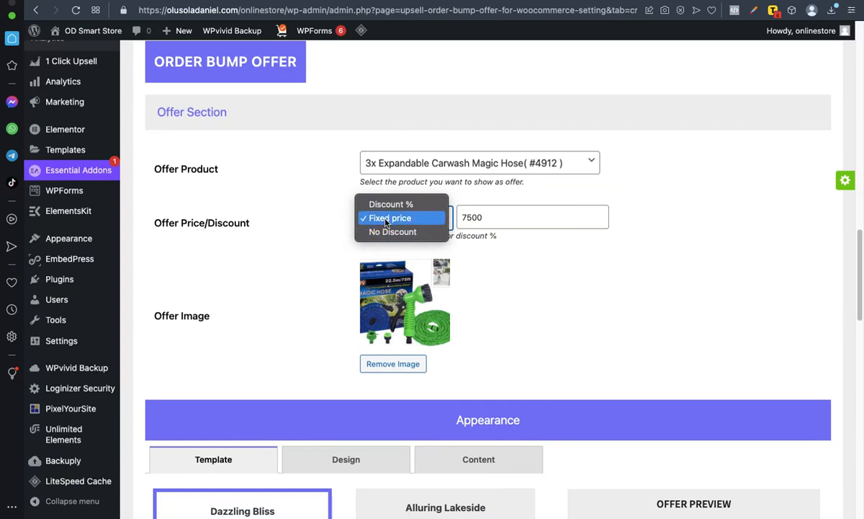
pyautogui.click(295, 211)
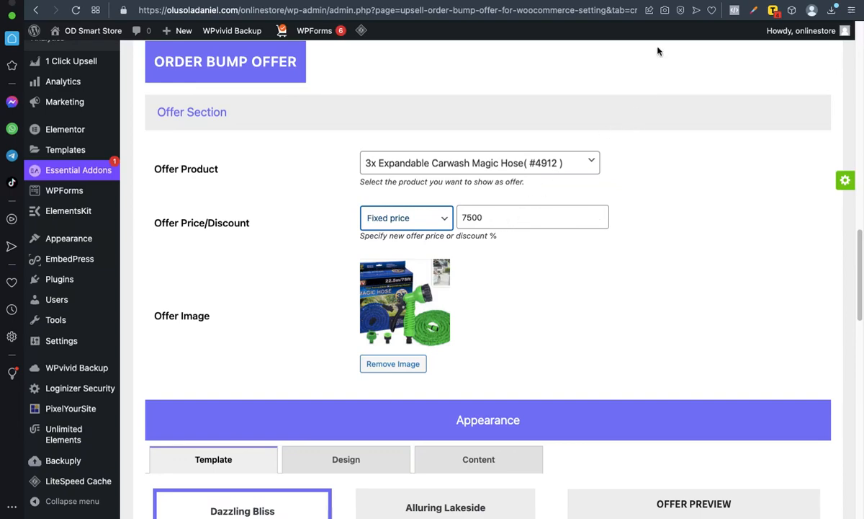
# - Check the 3x Expandable Carwash Magic Hose's pricing in the Products list against the order bump's fixed offer price
pyautogui.click(574, 2)
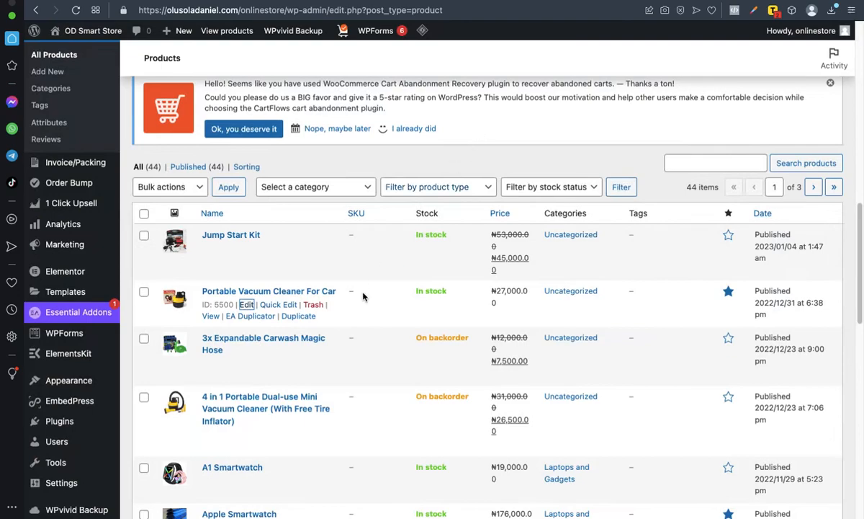
pyautogui.scroll(-1, 242, 326)
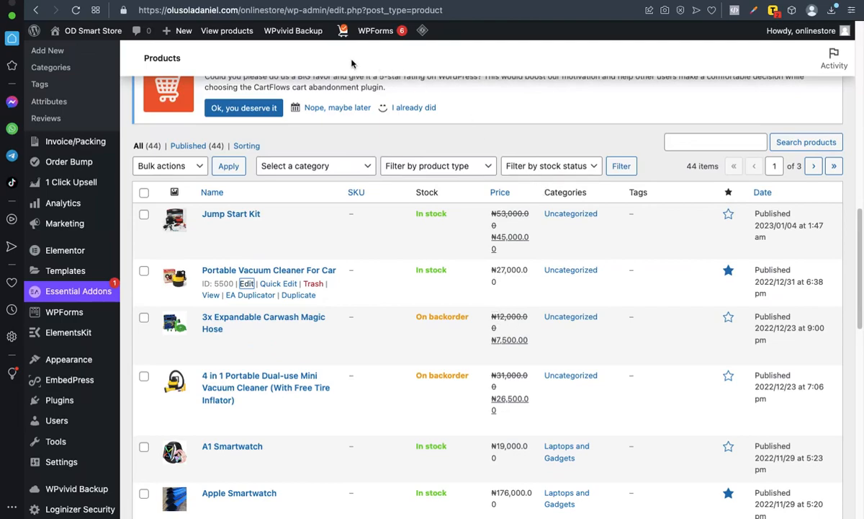
pyautogui.click(160, 0)
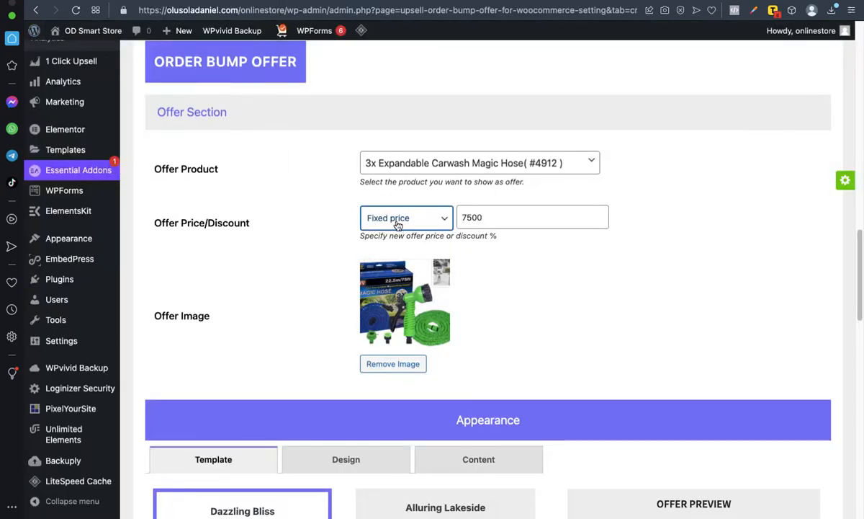
pyautogui.doubleClick(472, 218)
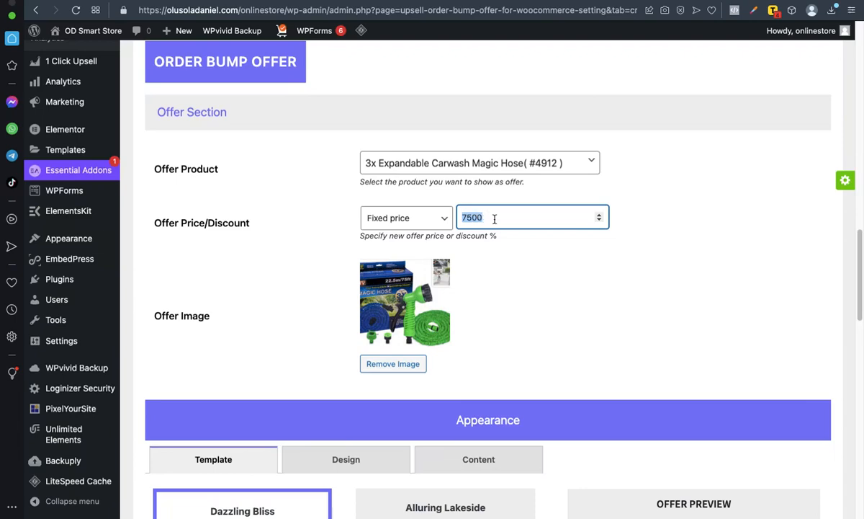
pyautogui.click(493, 220)
# - Examine the Offer Image setting and compare it with the product image and price in the Offer Preview
pyautogui.scroll(-3, 544, 276)
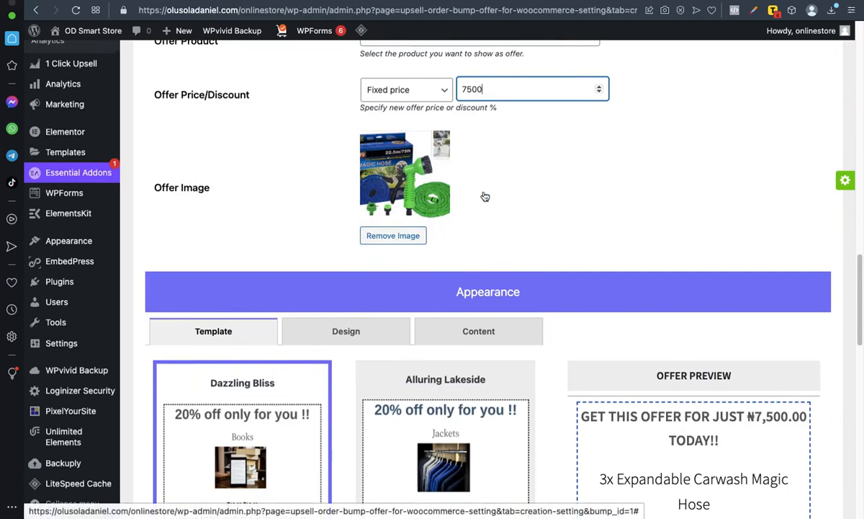
pyautogui.scroll(1, 412, 170)
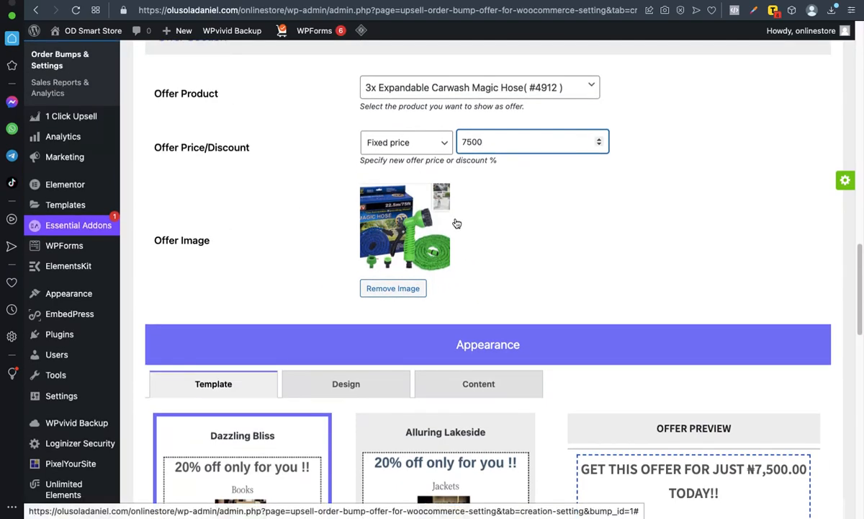
pyautogui.scroll(-3, 456, 223)
pyautogui.scroll(3, 457, 216)
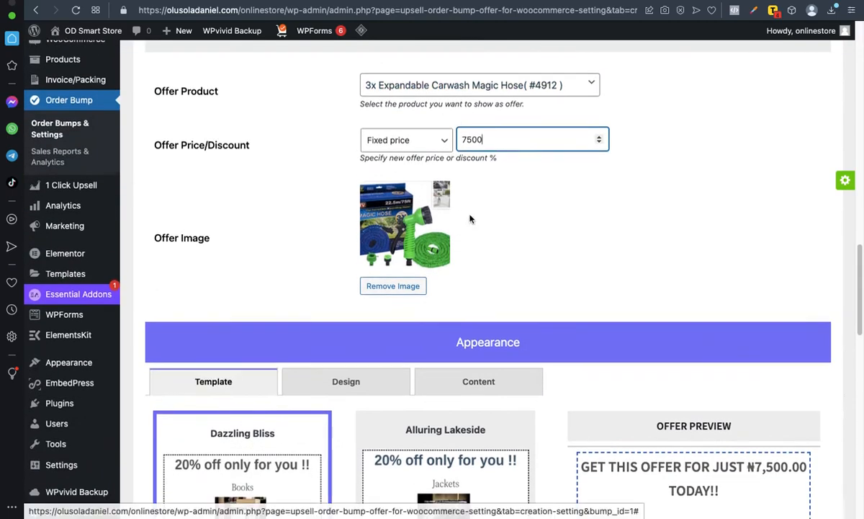
pyautogui.scroll(-3, 489, 236)
pyautogui.scroll(-2, 488, 237)
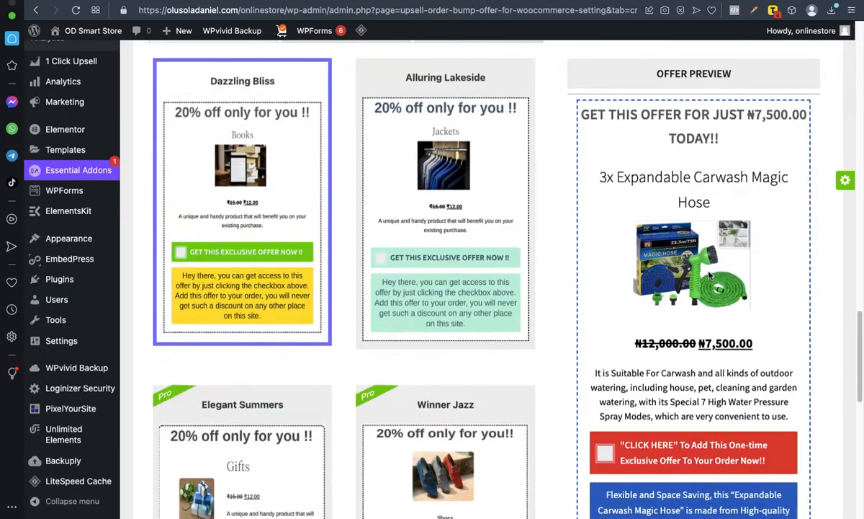
pyautogui.scroll(1, 692, 281)
pyautogui.scroll(3, 673, 288)
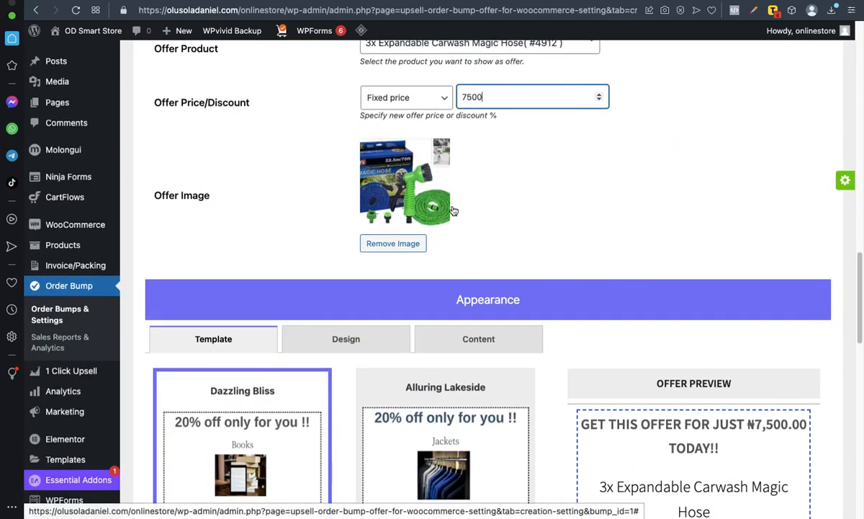
# - Browse the order bump's appearance templates, from Dazzling Bliss and Alluring Lakeside to the Pro templates, alongside the Offer Preview
pyautogui.scroll(-1, 507, 225)
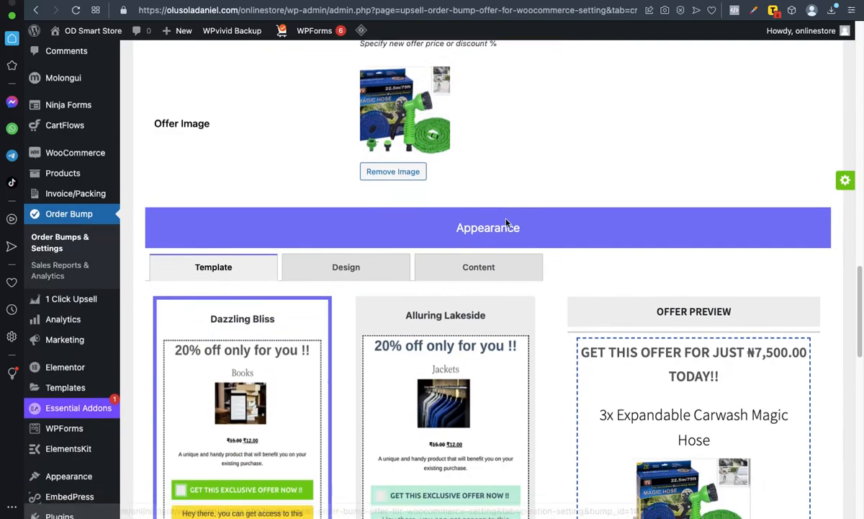
pyautogui.scroll(-2, 507, 225)
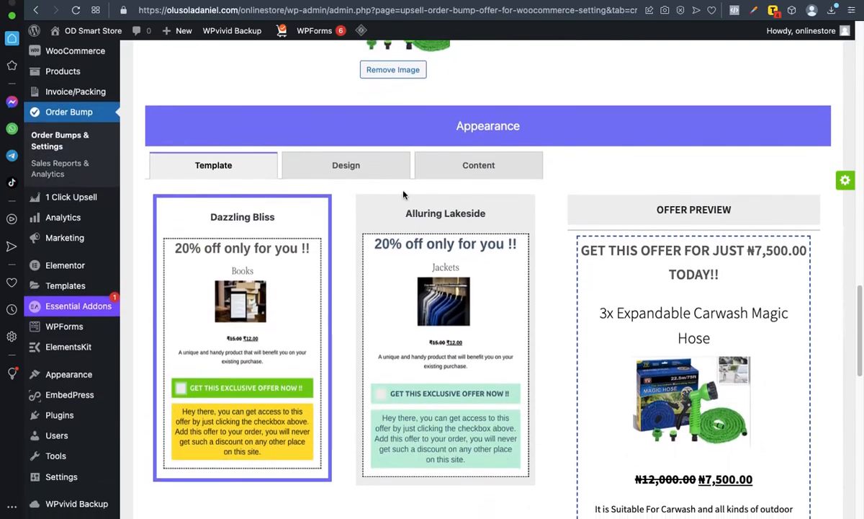
pyautogui.scroll(-1, 243, 216)
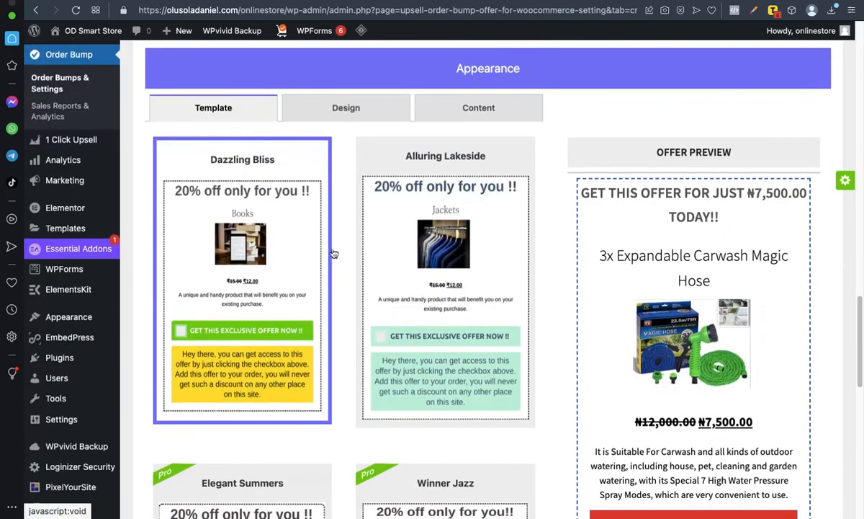
pyautogui.scroll(-1, 348, 303)
pyautogui.scroll(-2, 339, 359)
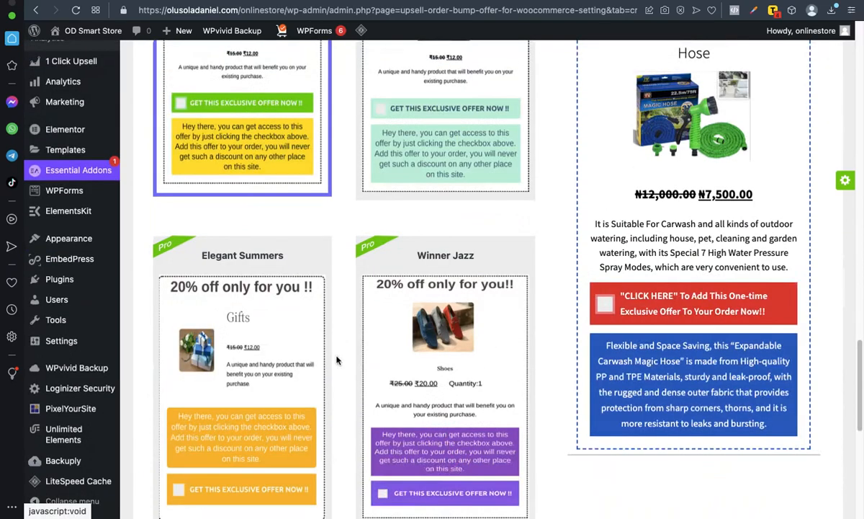
pyautogui.scroll(-1, 277, 387)
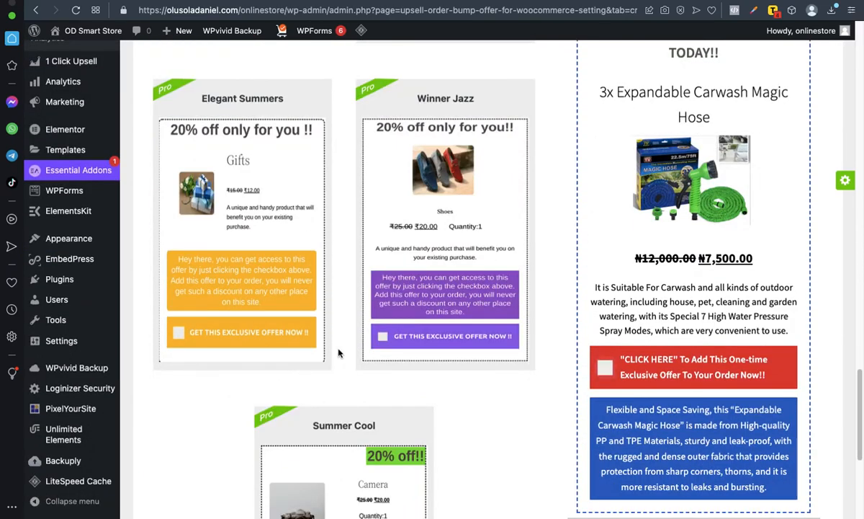
pyautogui.scroll(4, 340, 350)
pyautogui.scroll(1, 352, 218)
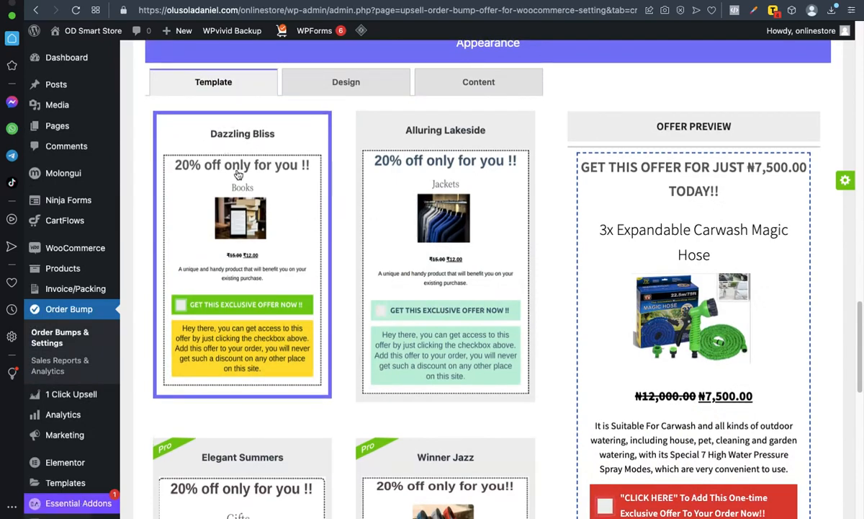
# - Review the order bump's Design settings for the offer box, discount, product, accept offer and offer description sections
pyautogui.scroll(1, 225, 165)
pyautogui.scroll(3, 265, 182)
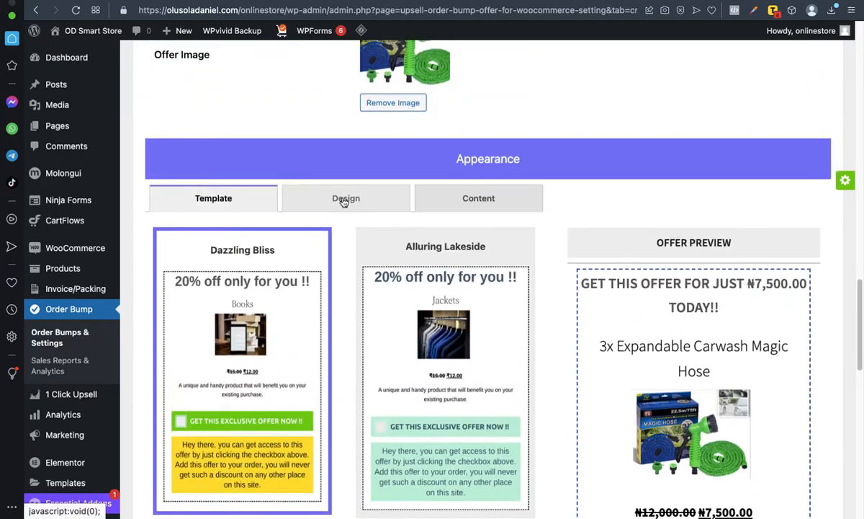
pyautogui.scroll(-1, 500, 227)
pyautogui.scroll(-3, 500, 228)
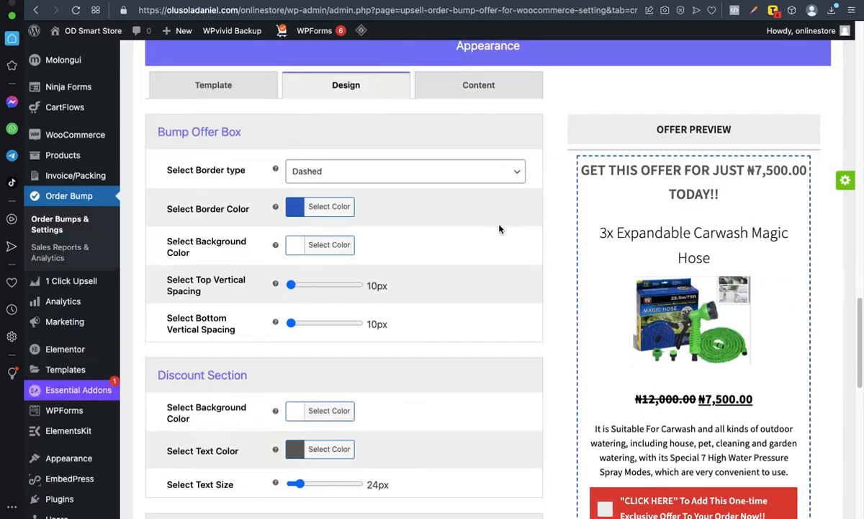
pyautogui.scroll(-1, 320, 182)
pyautogui.scroll(-4, 409, 216)
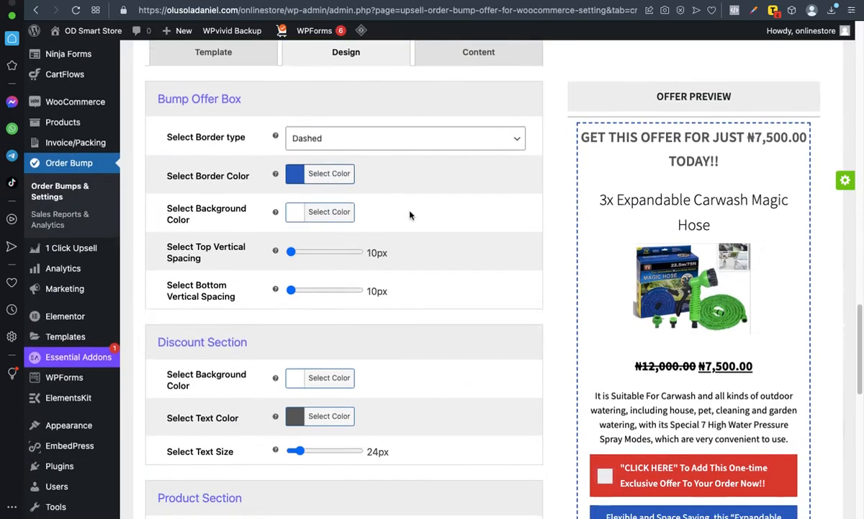
pyautogui.scroll(-5, 705, 315)
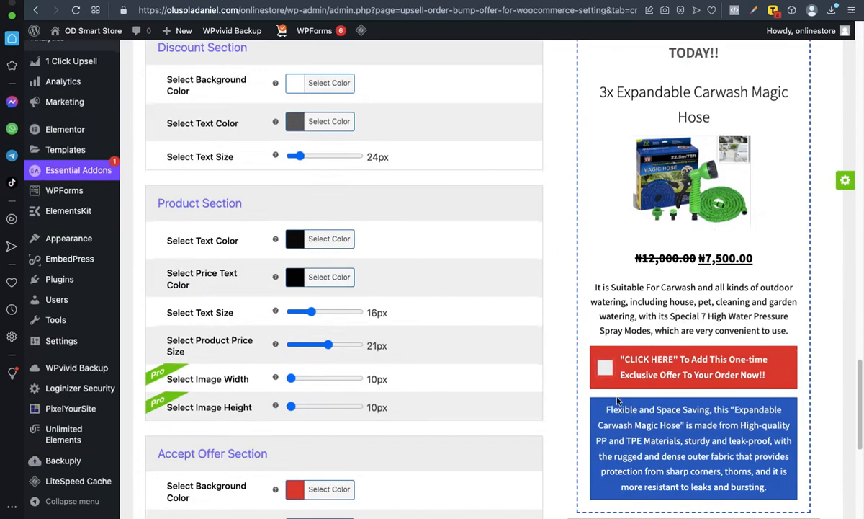
pyautogui.scroll(10, 351, 265)
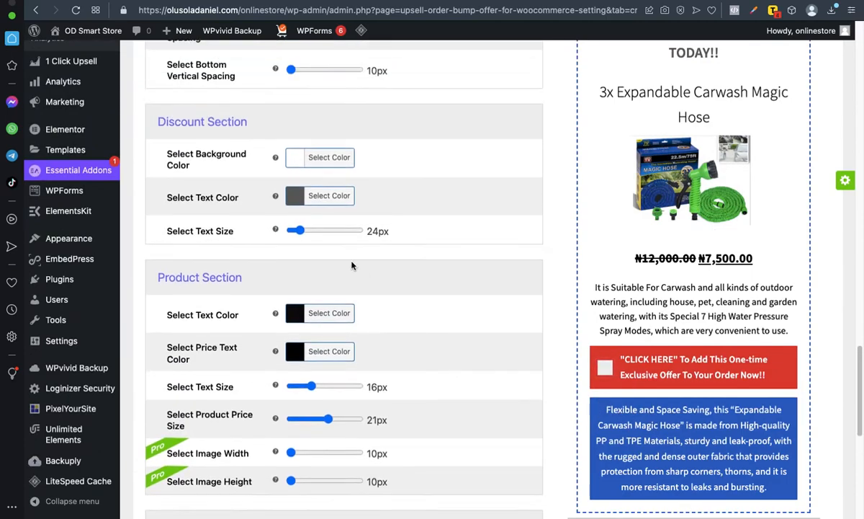
pyautogui.scroll(-12, 352, 220)
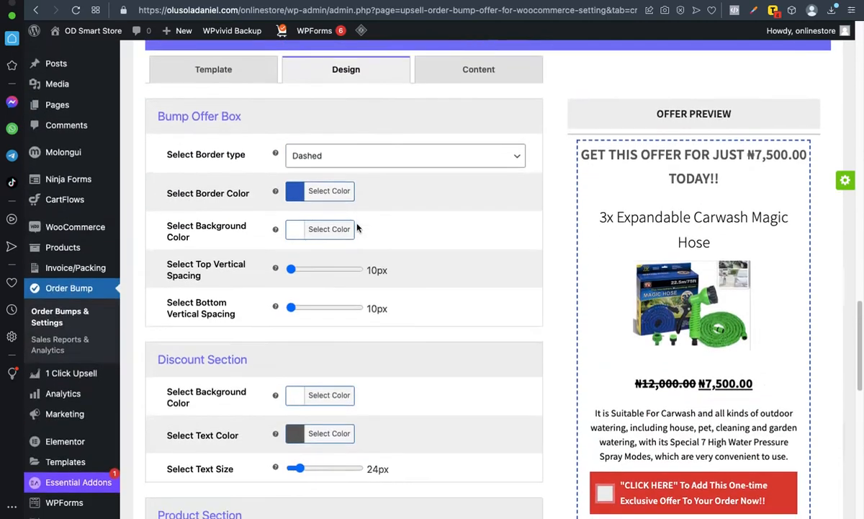
pyautogui.scroll(-2, 339, 259)
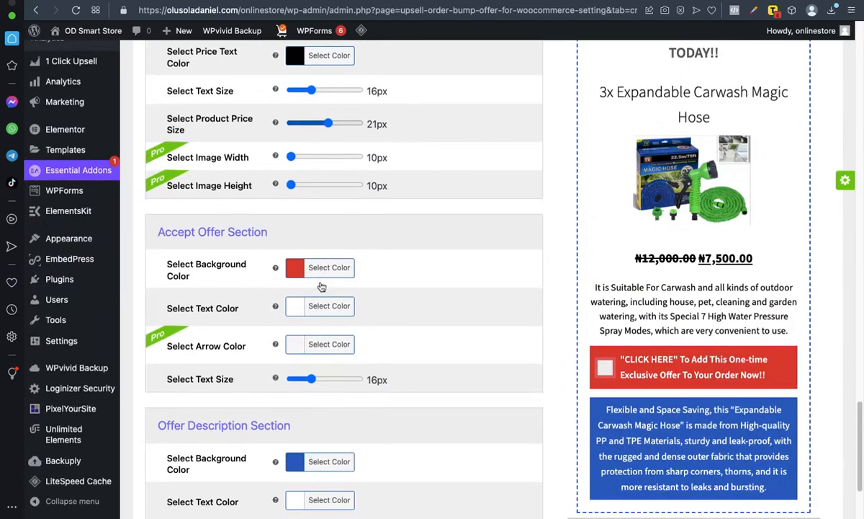
pyautogui.scroll(14, 367, 275)
pyautogui.scroll(6, 367, 276)
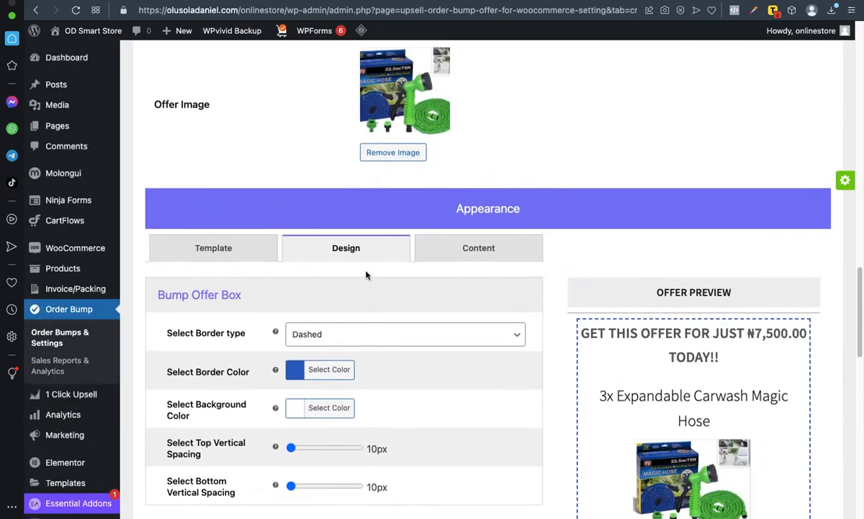
# - Review the order bump's Content settings, comparing the discount title, product description, lead title and offer description with the Offer Preview
pyautogui.click(484, 249)
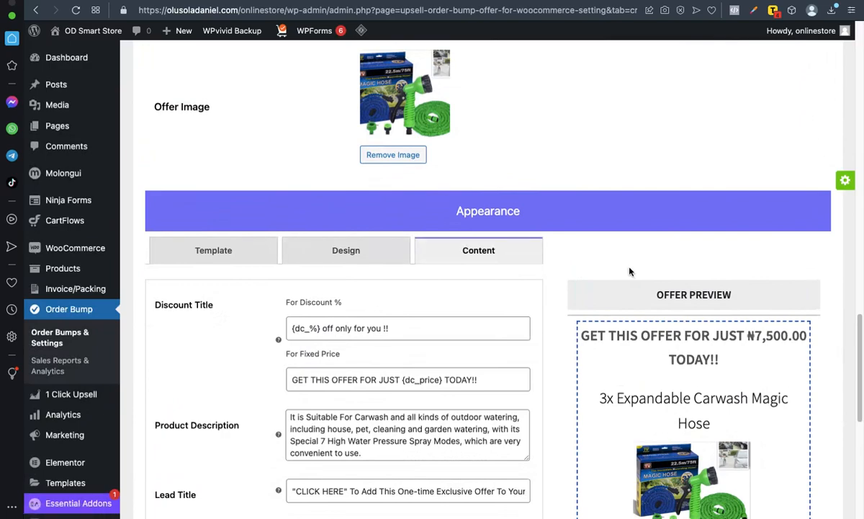
pyautogui.scroll(-2, 580, 270)
pyautogui.scroll(-2, 548, 279)
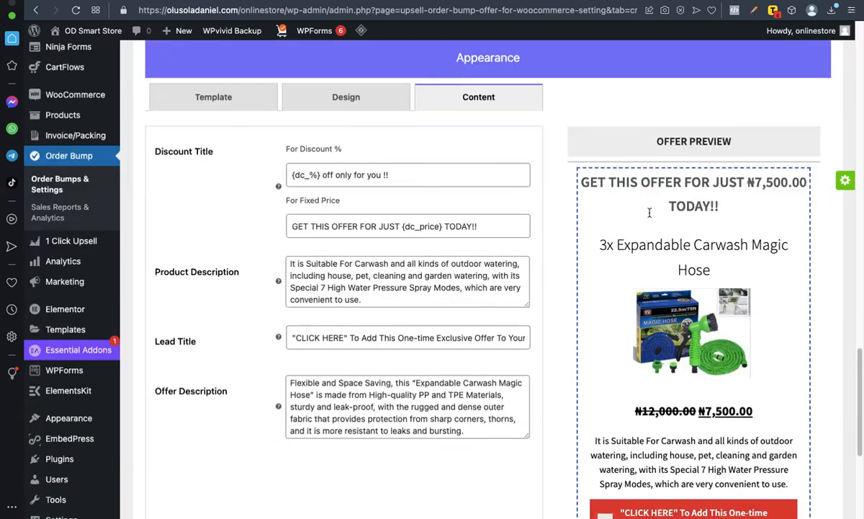
pyautogui.scroll(-4, 649, 212)
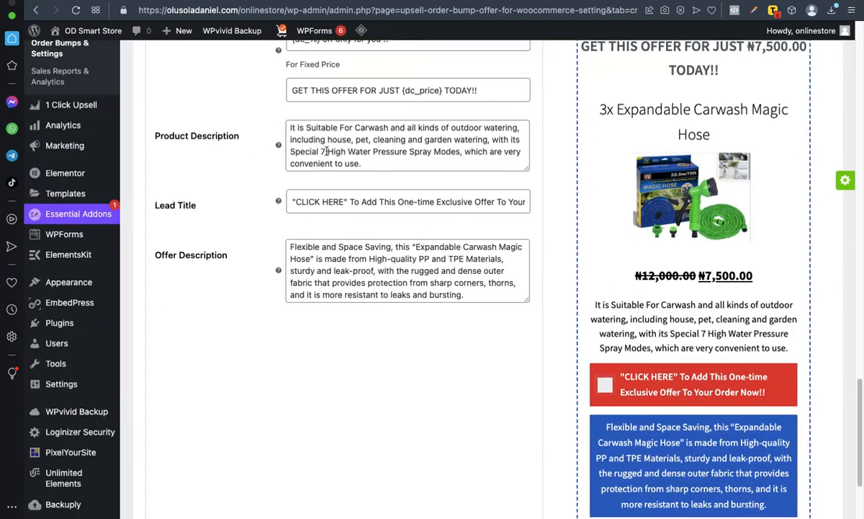
# - Recheck the order bump's offer price, image, content fields and Offer Preview, and save the changes
pyautogui.scroll(5, 375, 167)
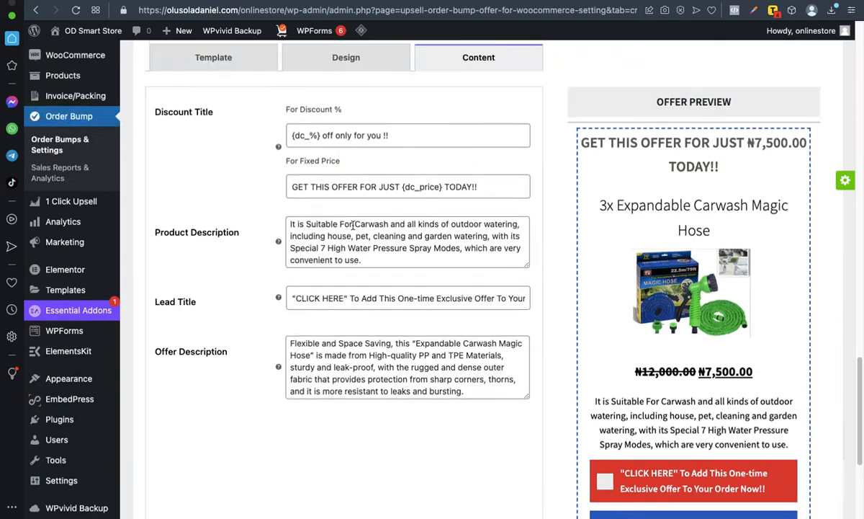
pyautogui.scroll(2, 392, 171)
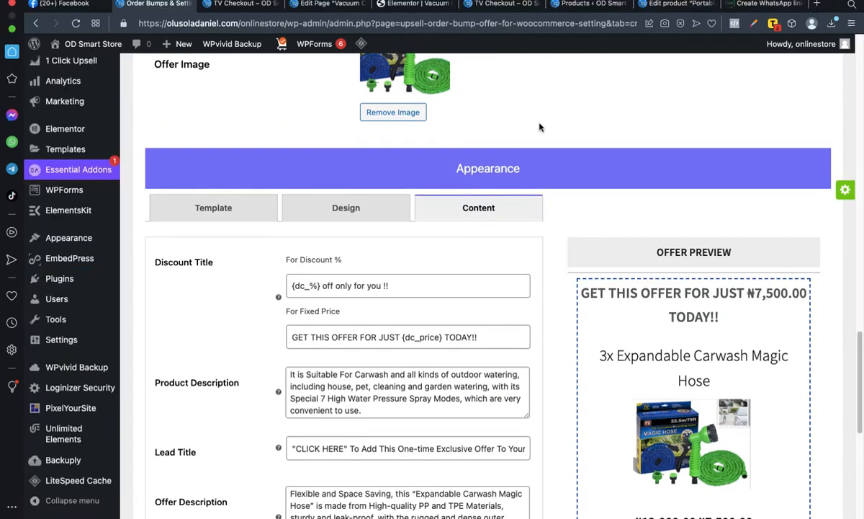
pyautogui.scroll(2, 455, 226)
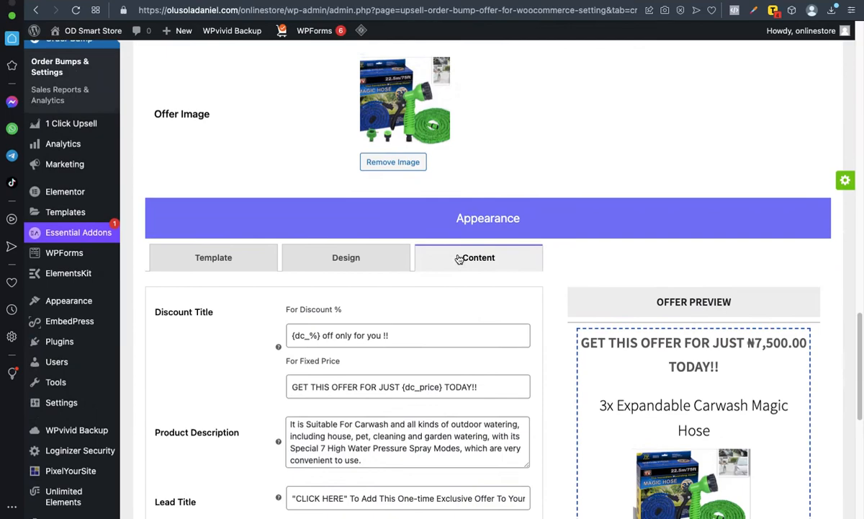
pyautogui.scroll(2, 459, 259)
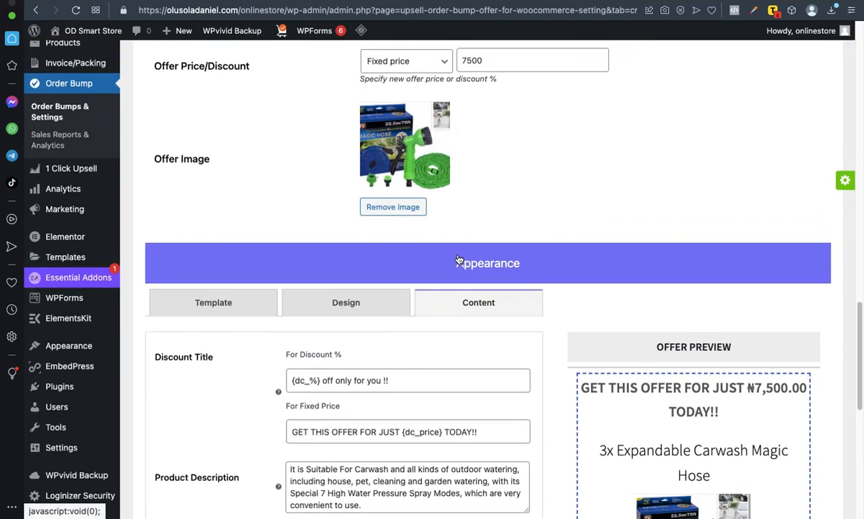
pyautogui.scroll(1, 459, 260)
pyautogui.scroll(-10, 459, 260)
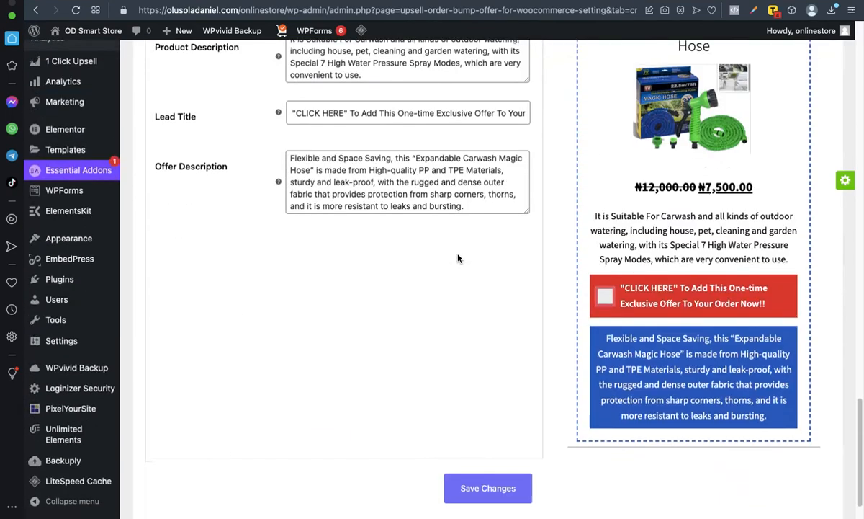
pyautogui.scroll(-2, 458, 258)
pyautogui.scroll(8, 479, 355)
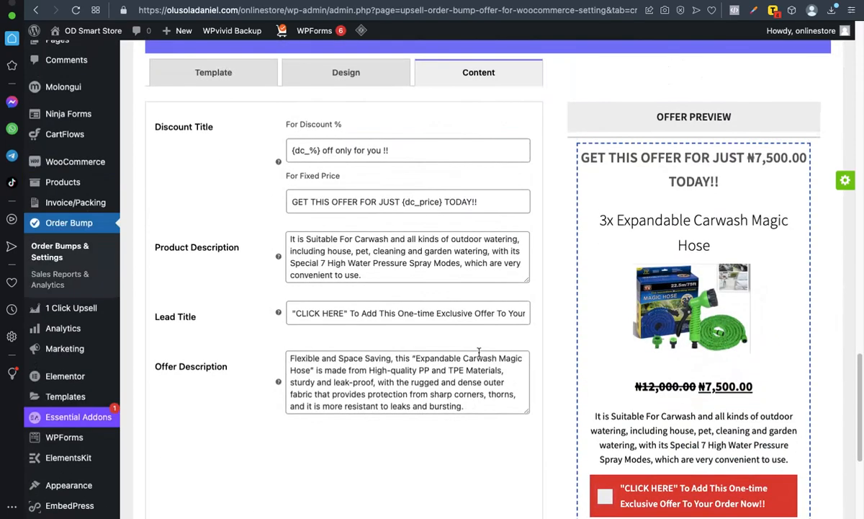
pyautogui.scroll(-8, 479, 353)
pyautogui.click(486, 444)
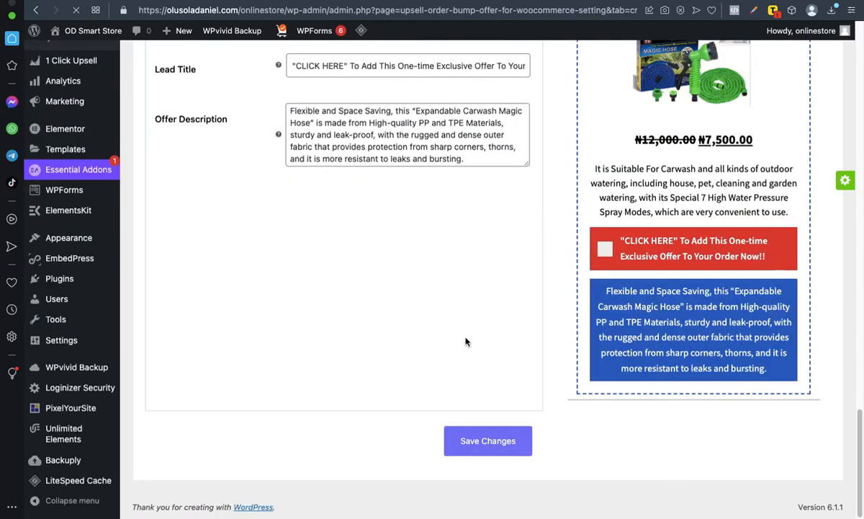
# - Check the saved order bump's live status, name, target product and schedule settings
pyautogui.scroll(12, 466, 342)
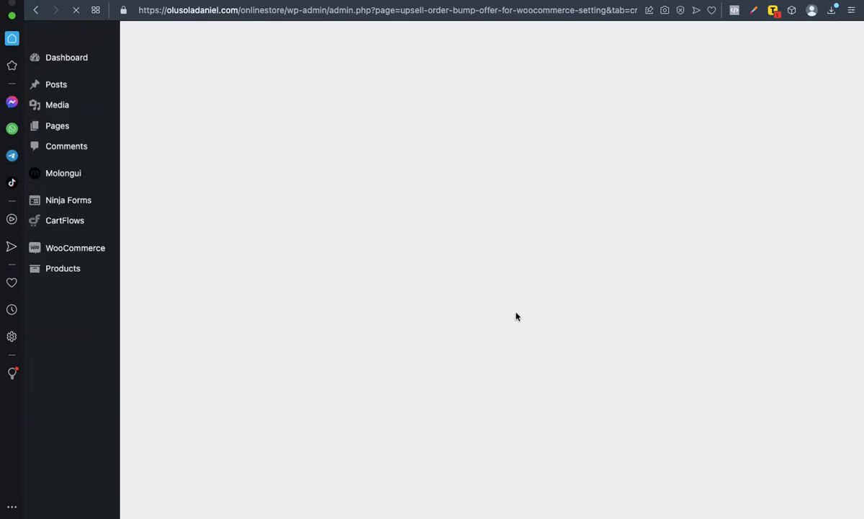
pyautogui.scroll(-5, 516, 326)
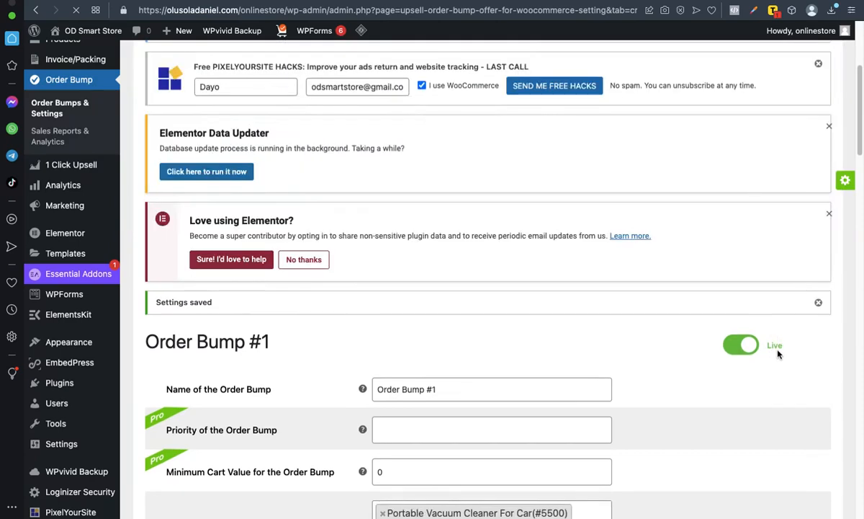
pyautogui.scroll(-2, 712, 293)
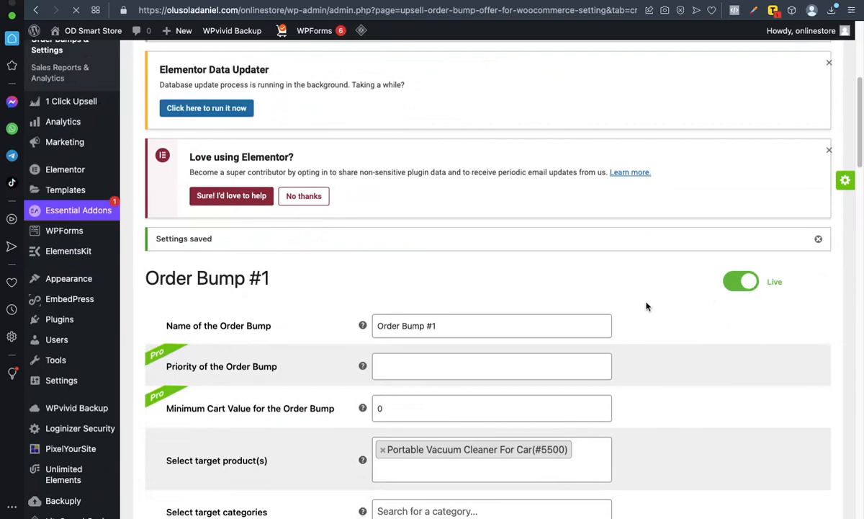
pyautogui.scroll(-5, 647, 303)
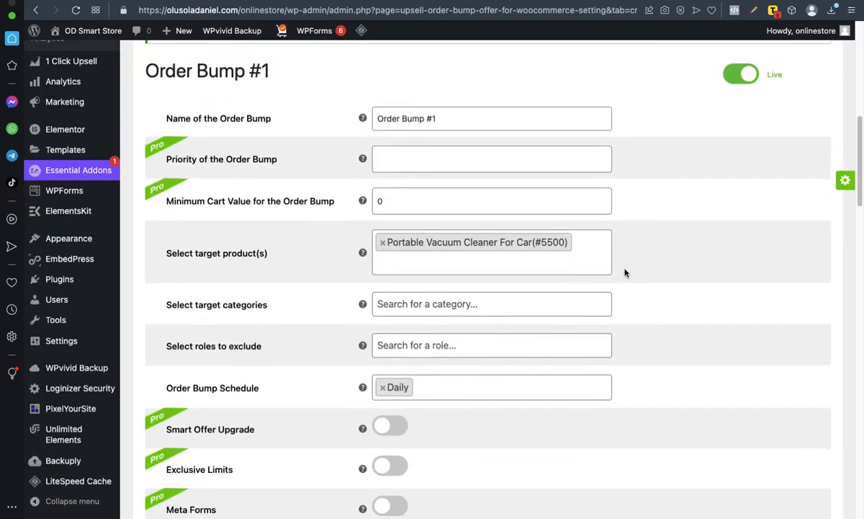
pyautogui.scroll(-7, 623, 274)
pyautogui.scroll(7, 537, 281)
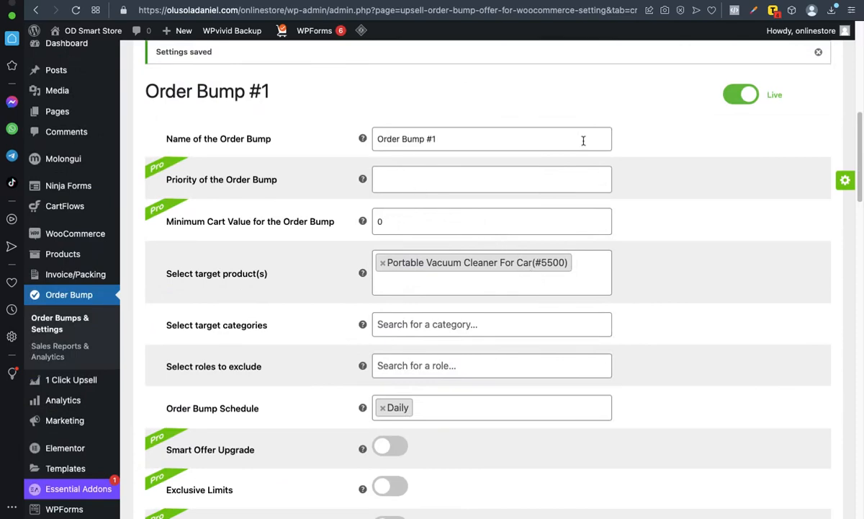
pyautogui.scroll(2, 626, 140)
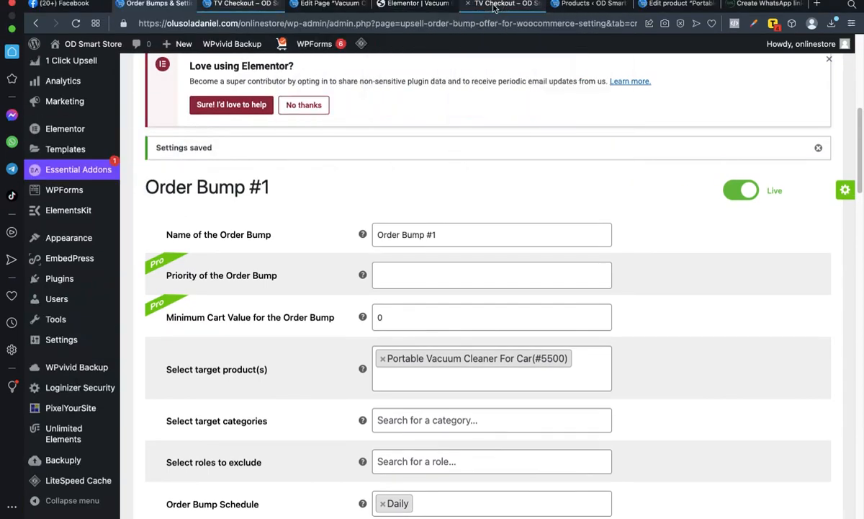
# - Go back from the TV Checkout page to the vacuum cleaner sales page and copy its address without the preview parameters
pyautogui.click(493, 7)
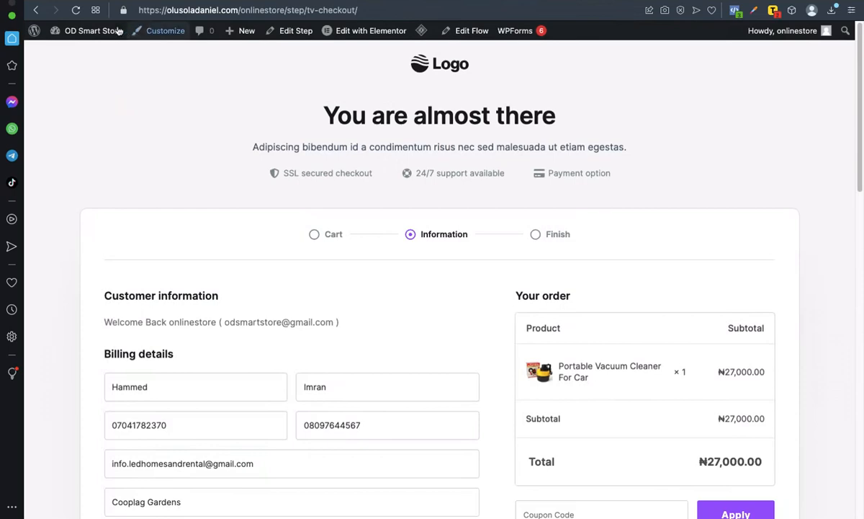
pyautogui.click(38, 13)
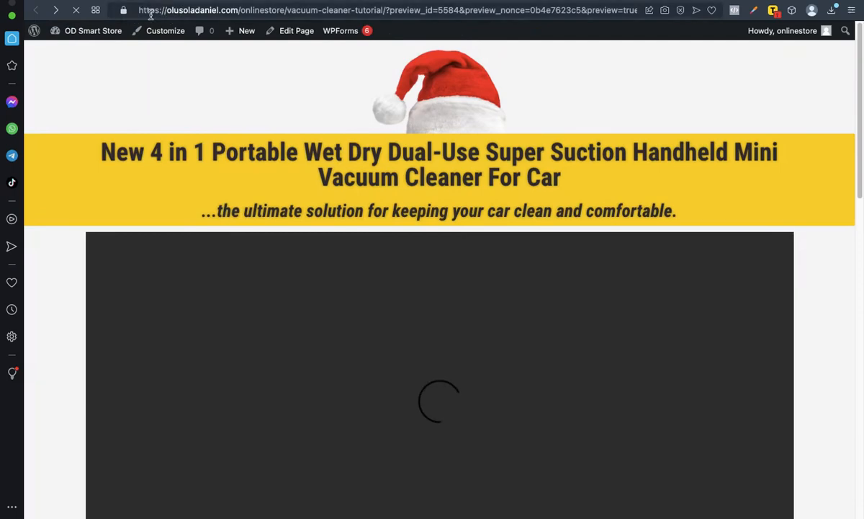
pyautogui.click(147, 11)
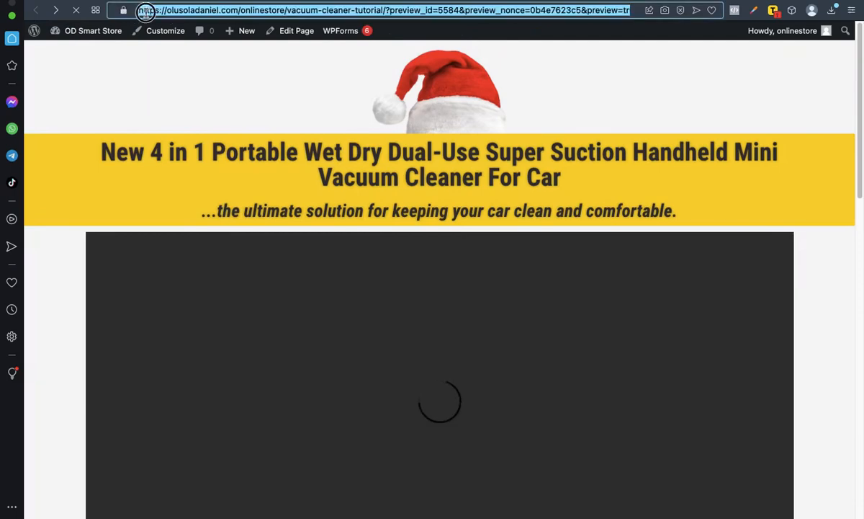
pyautogui.click(139, 9)
pyautogui.moveTo(132, 10); pyautogui.dragTo(388, 10)
pyautogui.press('super+c')
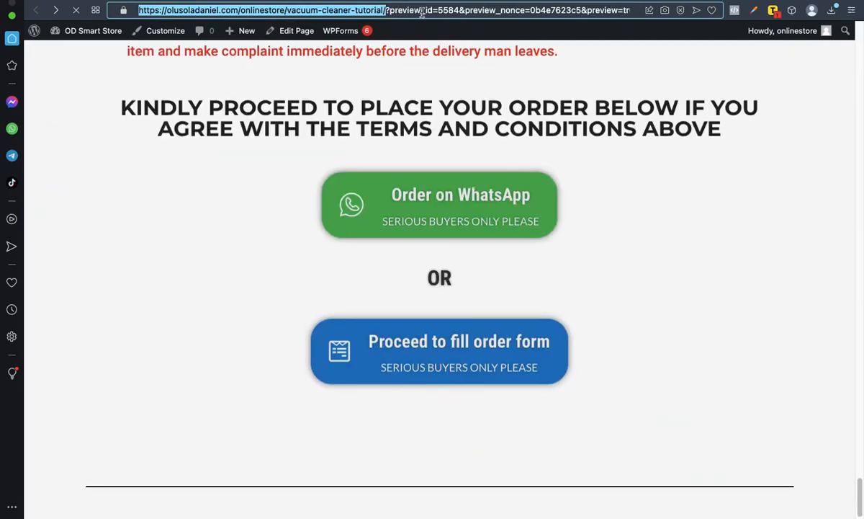
pyautogui.moveTo(387, 10); pyautogui.dragTo(424, 11)
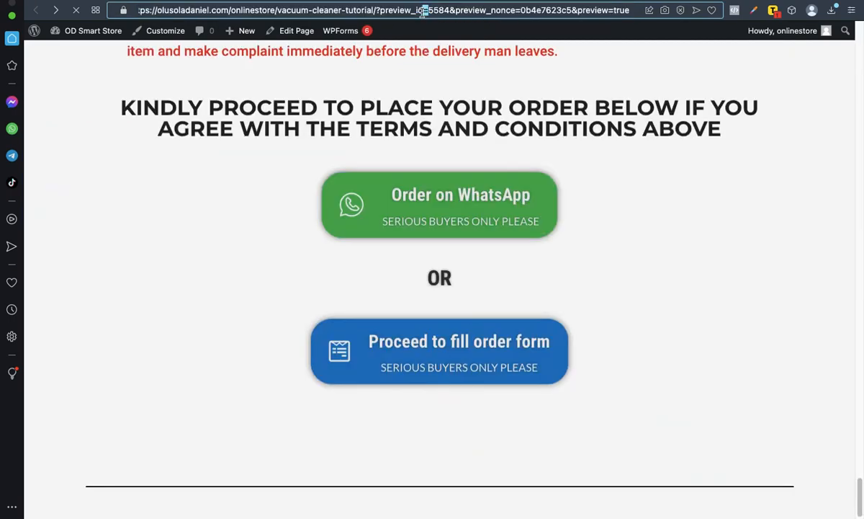
pyautogui.press('super+v')
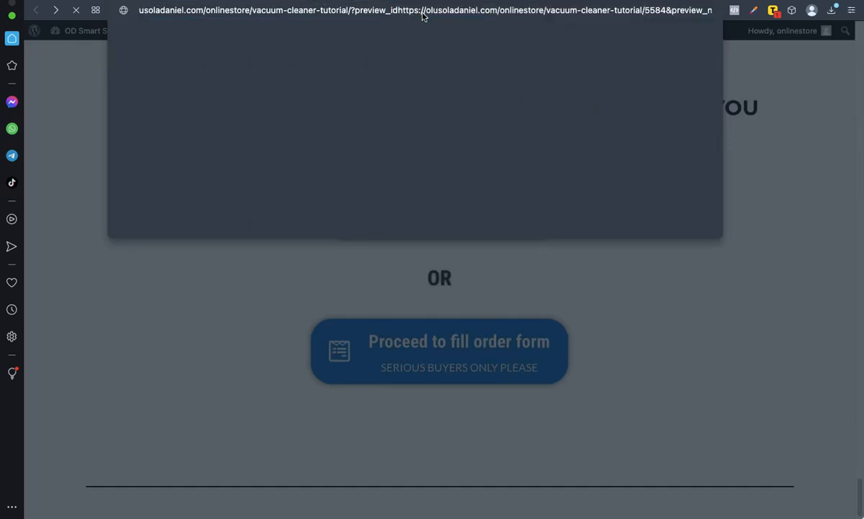
pyautogui.press('super+a')
pyautogui.press('super+v')
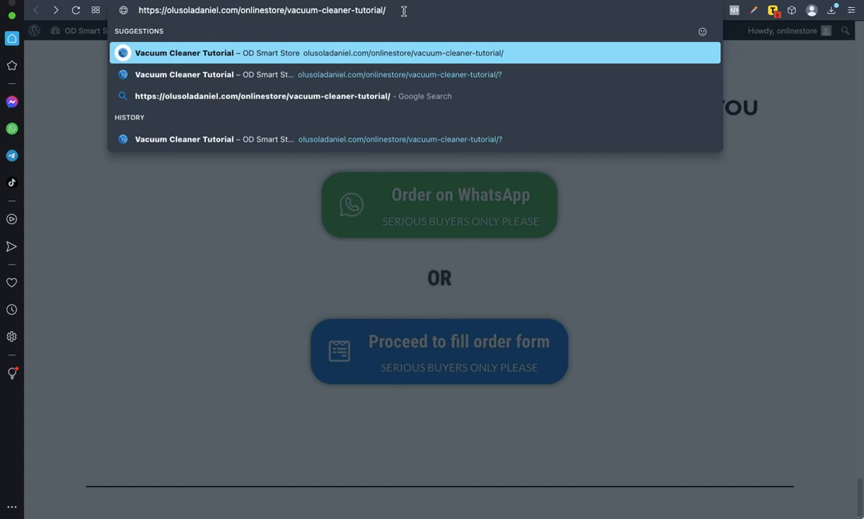
pyautogui.press('Return')
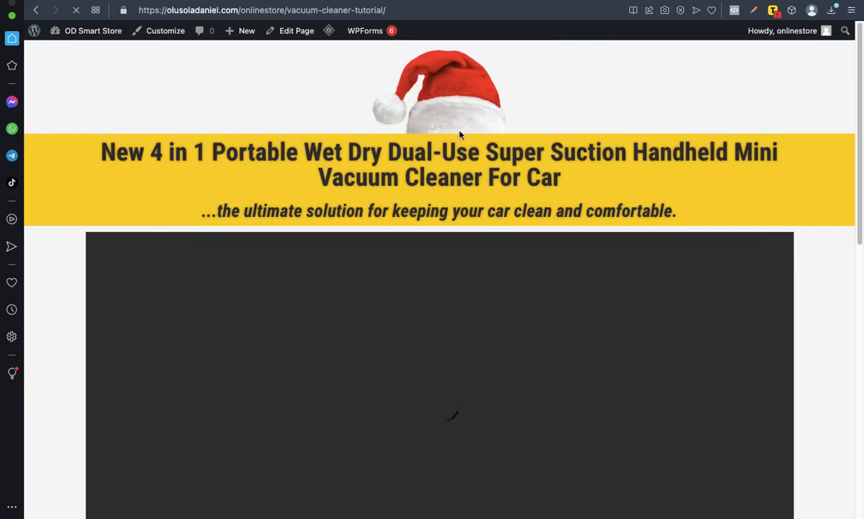
# - Go through the vacuum cleaner sales page to its order section and proceed to the order form
pyautogui.scroll(-1, 461, 135)
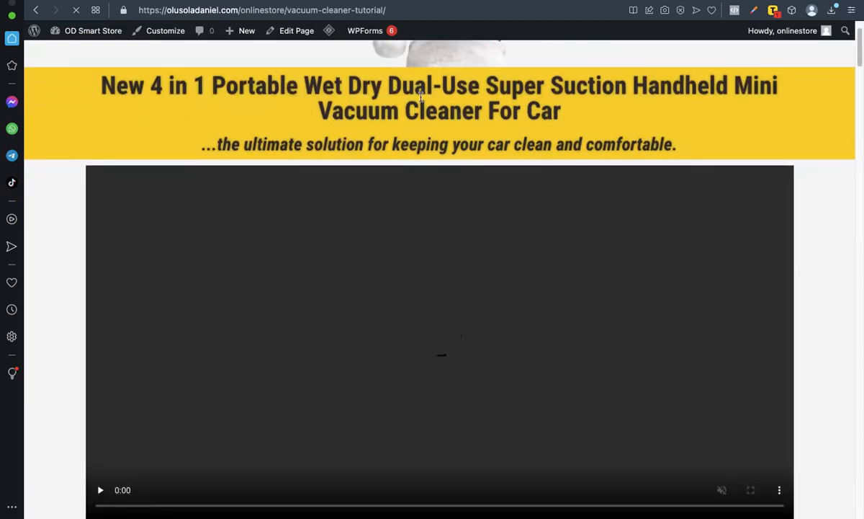
pyautogui.scroll(-1, 422, 97)
pyautogui.scroll(-3, 421, 97)
pyautogui.scroll(-6, 432, 187)
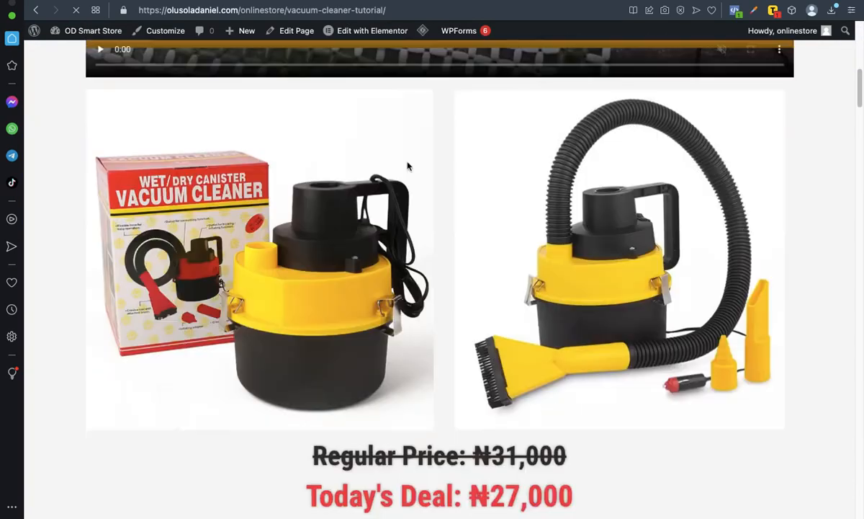
pyautogui.scroll(-10, 458, 193)
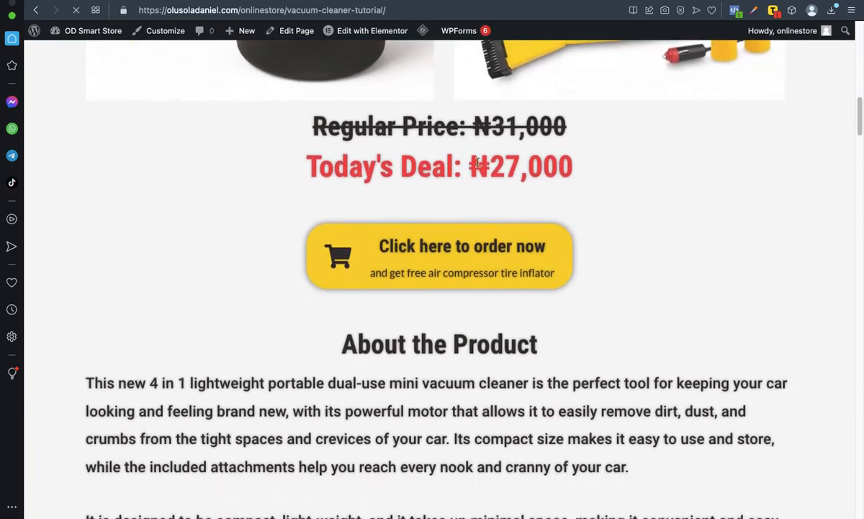
pyautogui.scroll(-15, 332, 166)
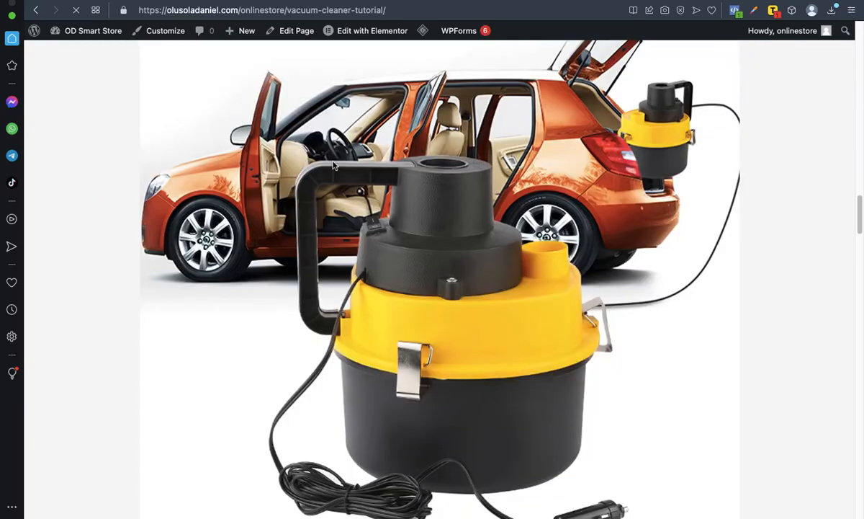
pyautogui.scroll(-15, 332, 166)
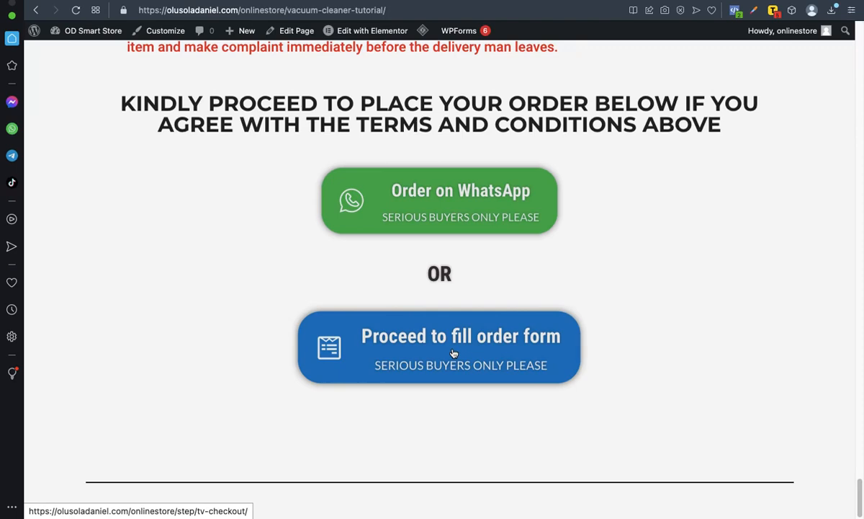
pyautogui.click(410, 356)
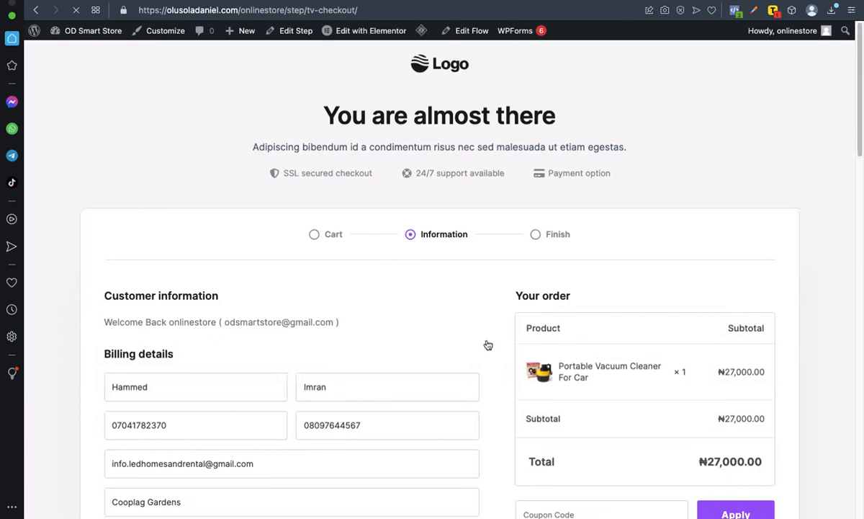
# - Examine the checkout page's billing details, order summary and payment method, and the Expandable Carwash Magic Hose order bump below them
pyautogui.scroll(-1, 434, 329)
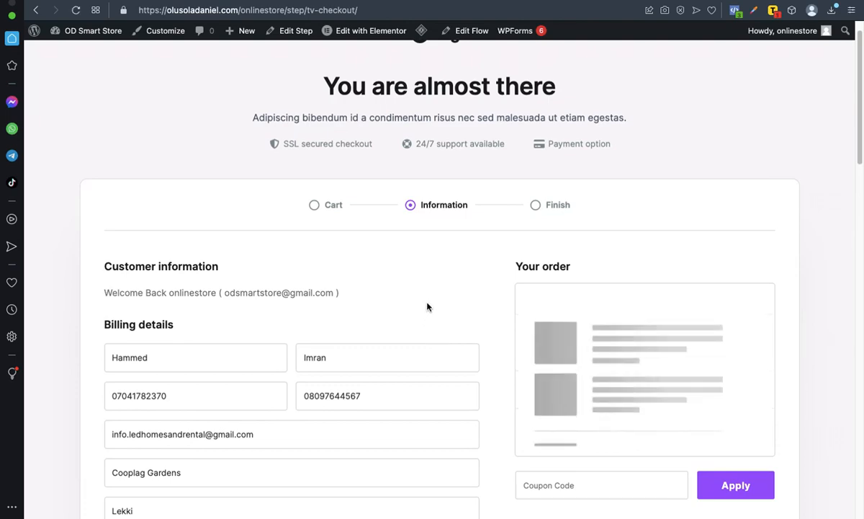
pyautogui.scroll(-1, 429, 307)
pyautogui.scroll(-2, 429, 307)
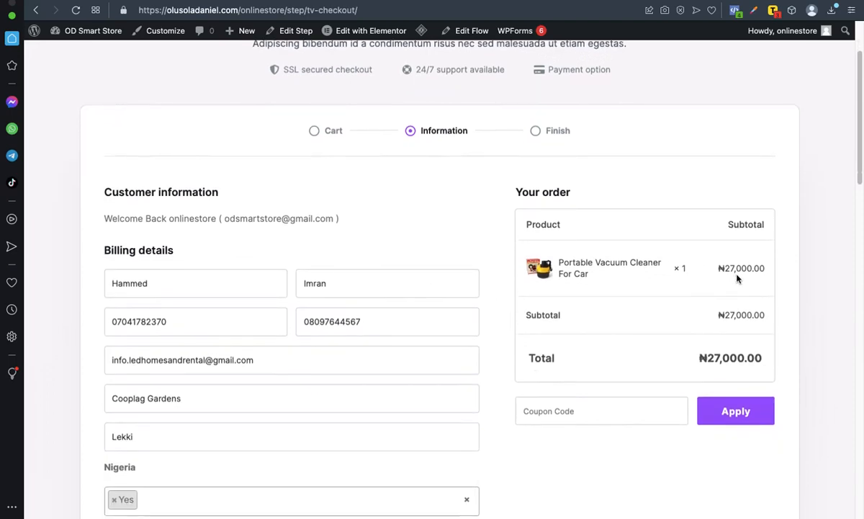
pyautogui.scroll(-5, 419, 289)
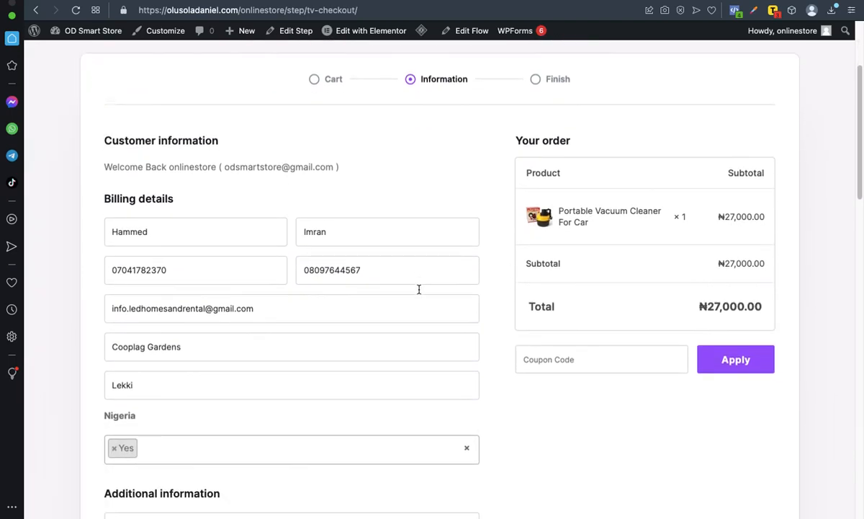
pyautogui.scroll(-9, 419, 292)
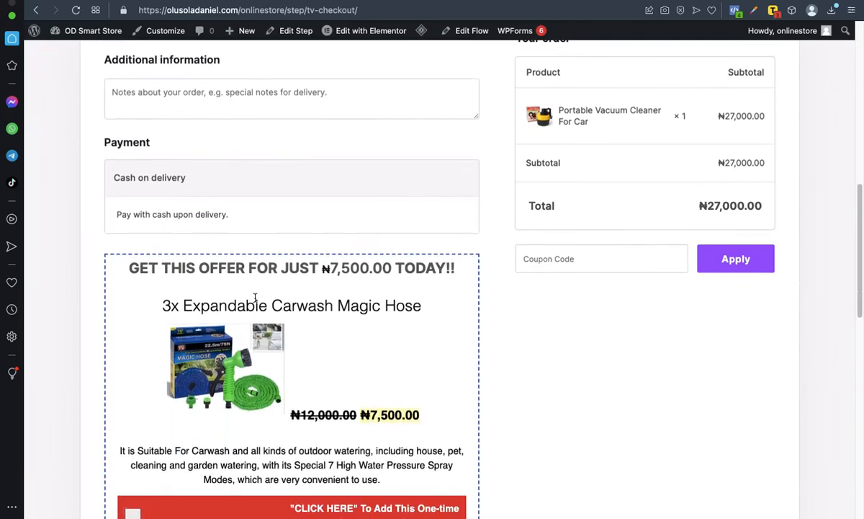
pyautogui.scroll(-3, 258, 302)
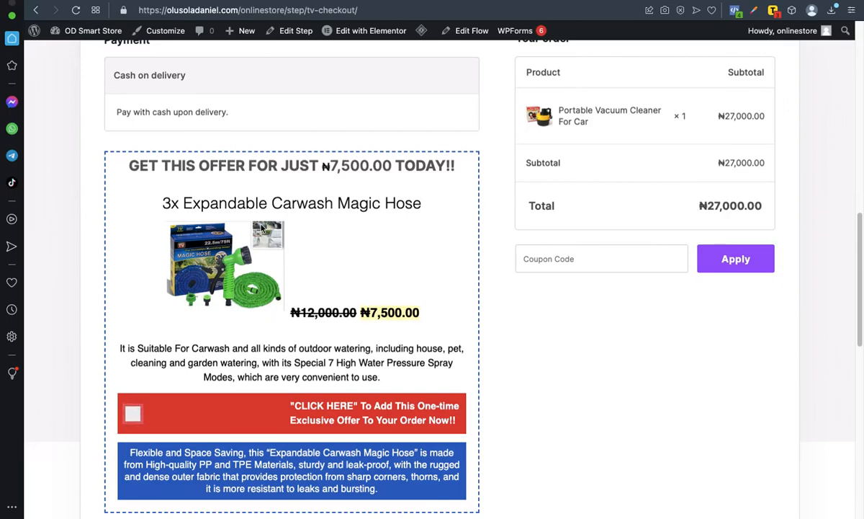
pyautogui.scroll(10, 291, 210)
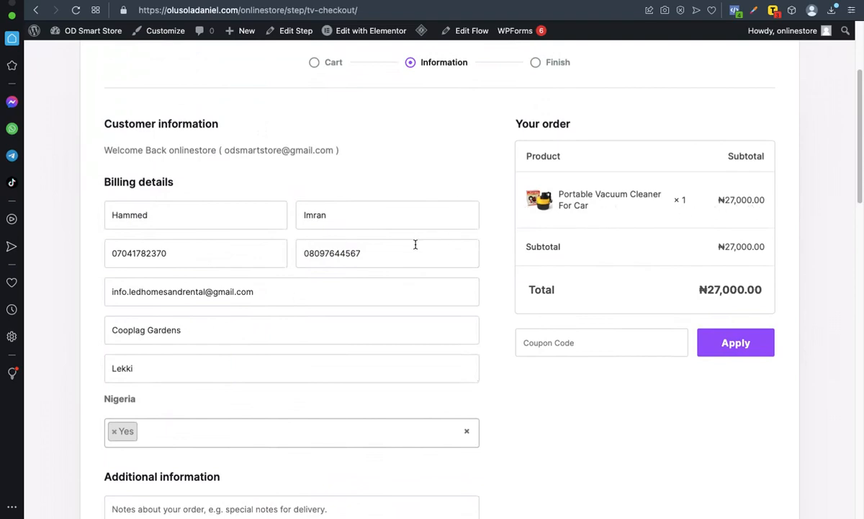
pyautogui.scroll(-3, 403, 249)
pyautogui.scroll(-10, 386, 239)
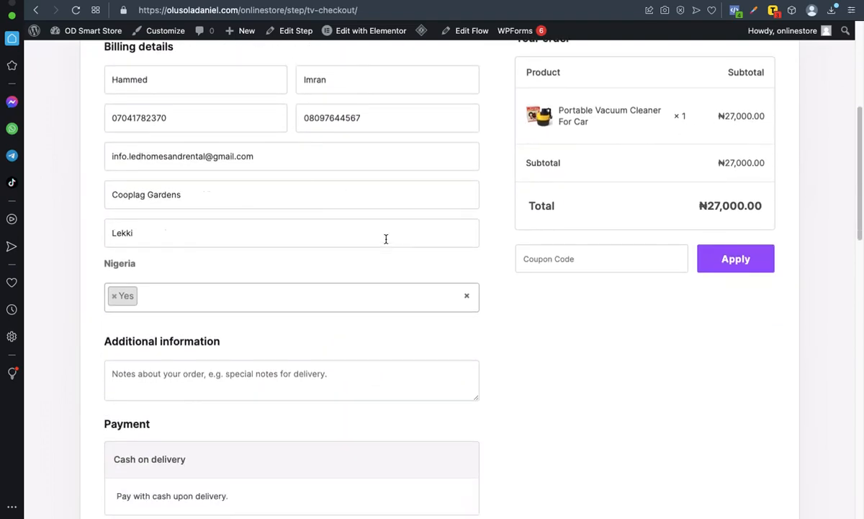
pyautogui.scroll(-3, 384, 238)
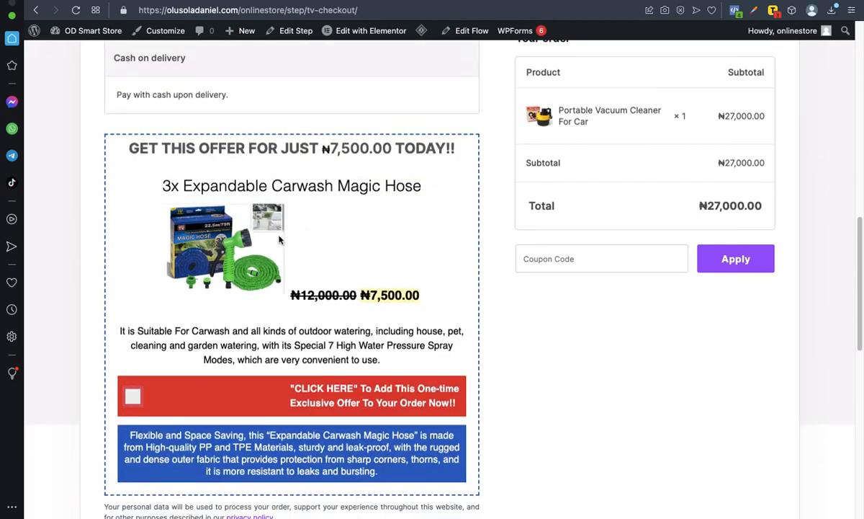
# - Accept the one-time 3x Expandable Carwash Magic Hose order bump offer on the checkout page to add it to the order
pyautogui.scroll(-1, 233, 218)
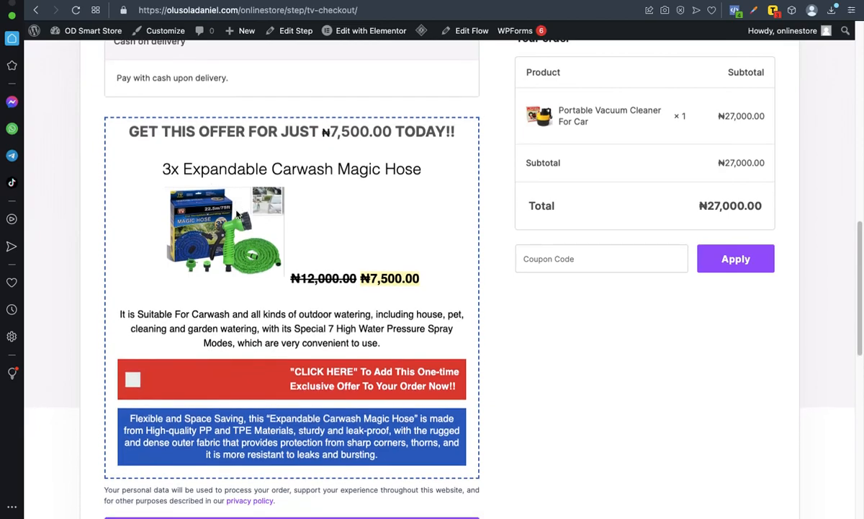
pyautogui.click(133, 381)
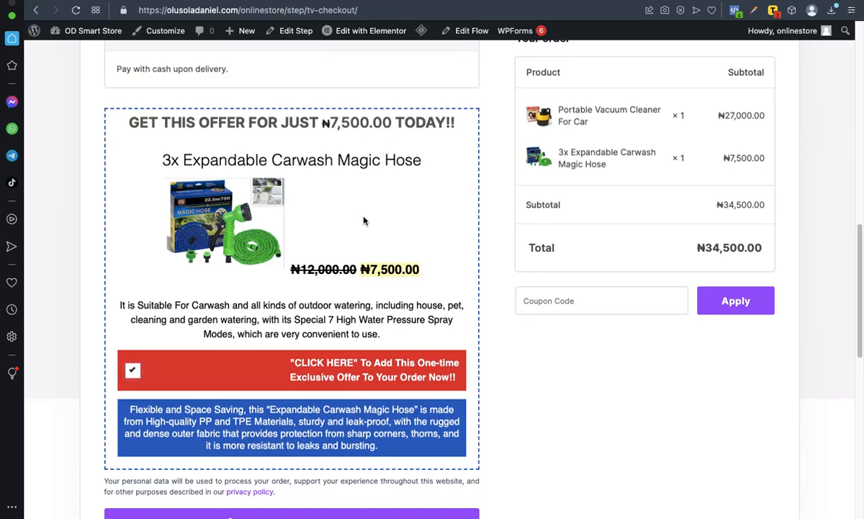
# - Review the order summary's products, subtotal and total, and the amount on the Place Order button, with the order bump selected
pyautogui.scroll(-4, 432, 217)
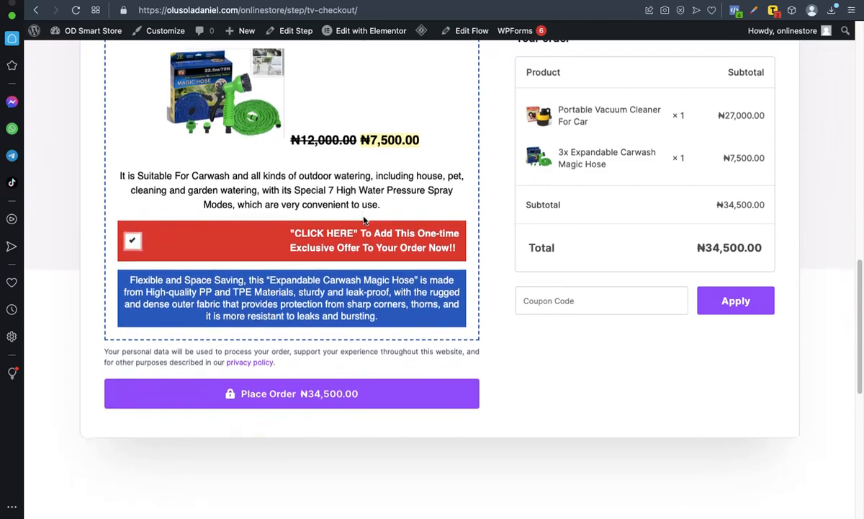
pyautogui.scroll(8, 481, 193)
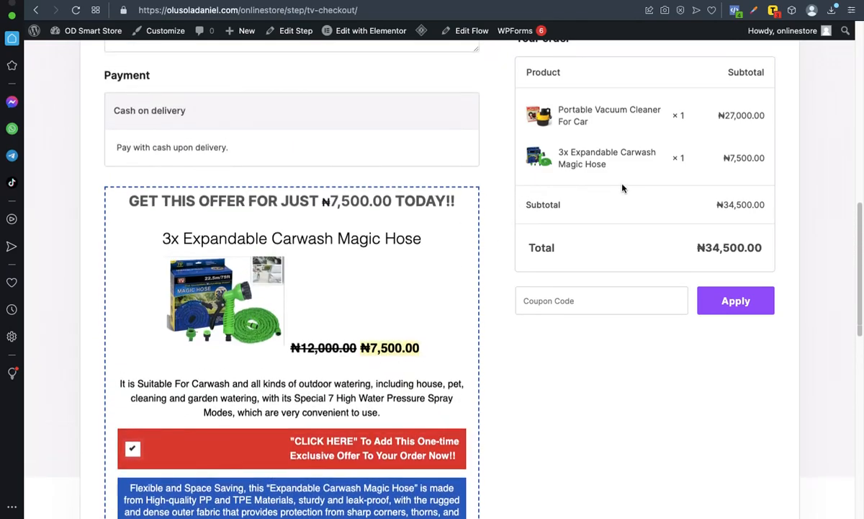
pyautogui.scroll(10, 527, 193)
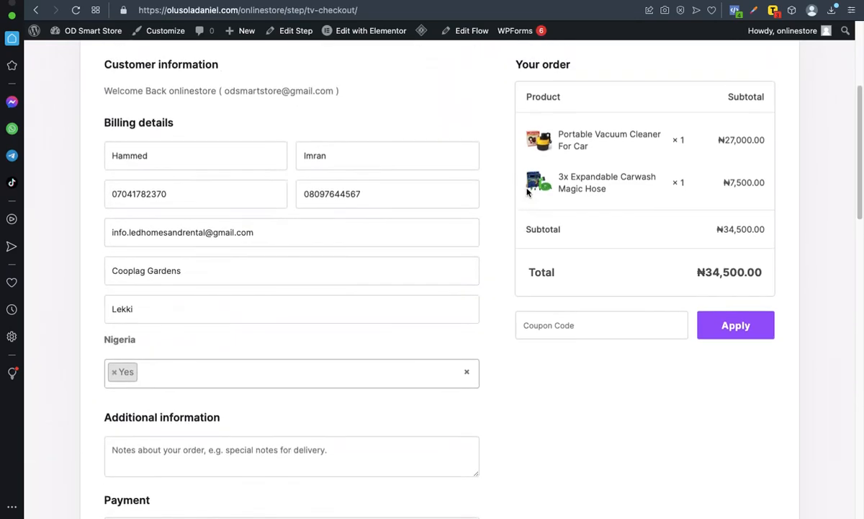
pyautogui.scroll(3, 536, 191)
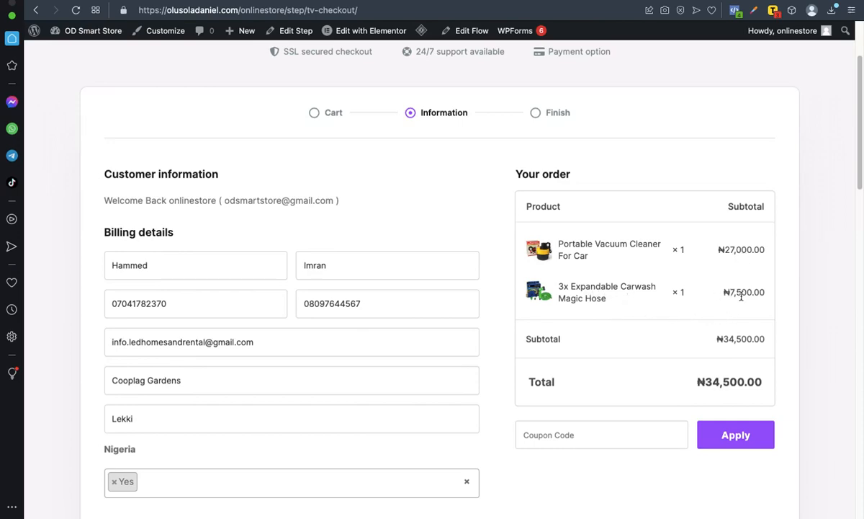
pyautogui.scroll(-1, 697, 301)
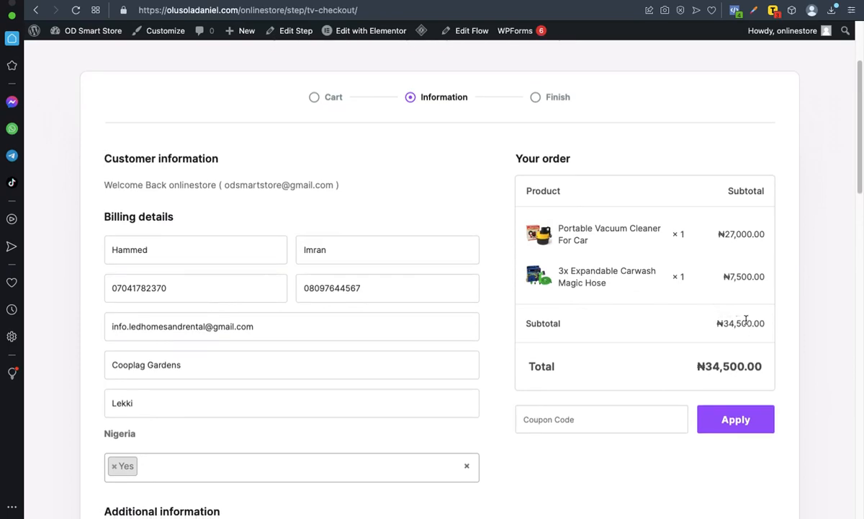
pyautogui.scroll(-5, 517, 256)
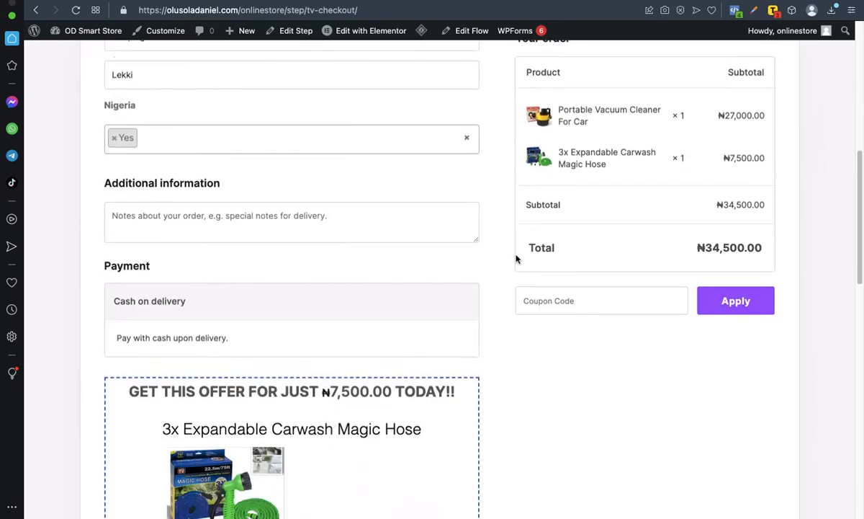
pyautogui.scroll(-7, 515, 257)
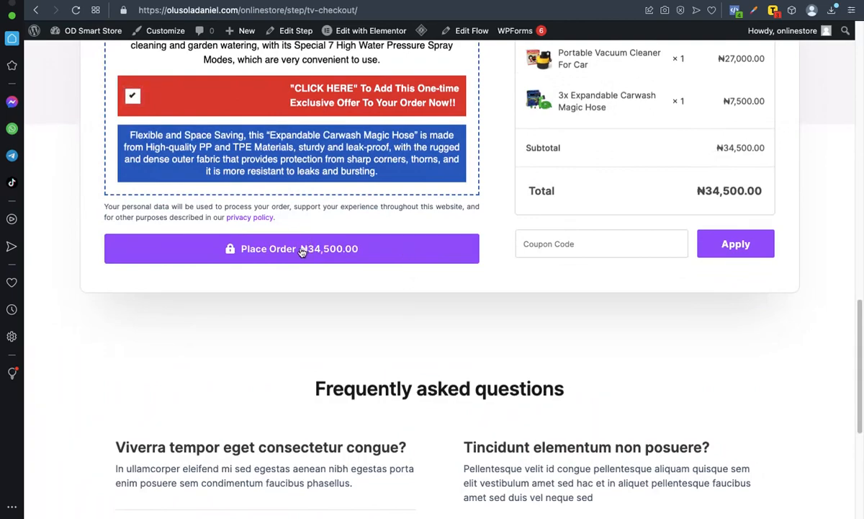
pyautogui.scroll(1, 301, 251)
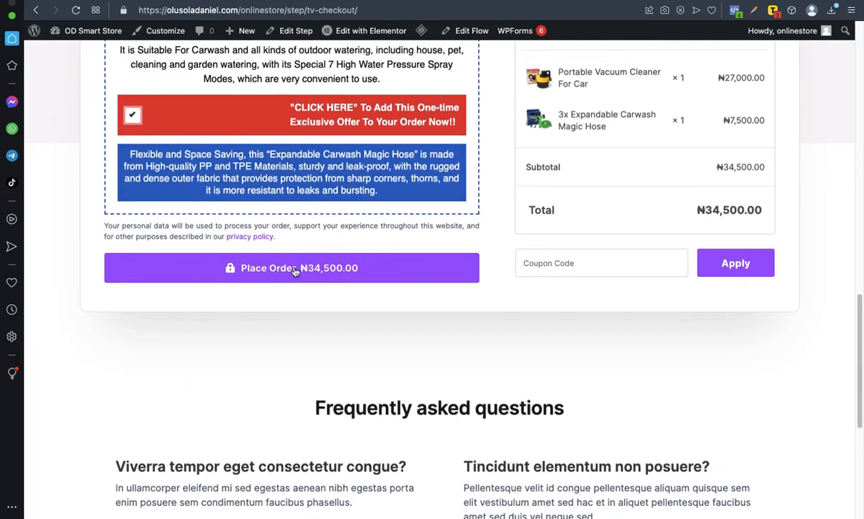
# - Place the test order for the Portable Vacuum Cleaner For Car with the 3x Expandable Carwash Magic Hose offer added
pyautogui.click(295, 268)
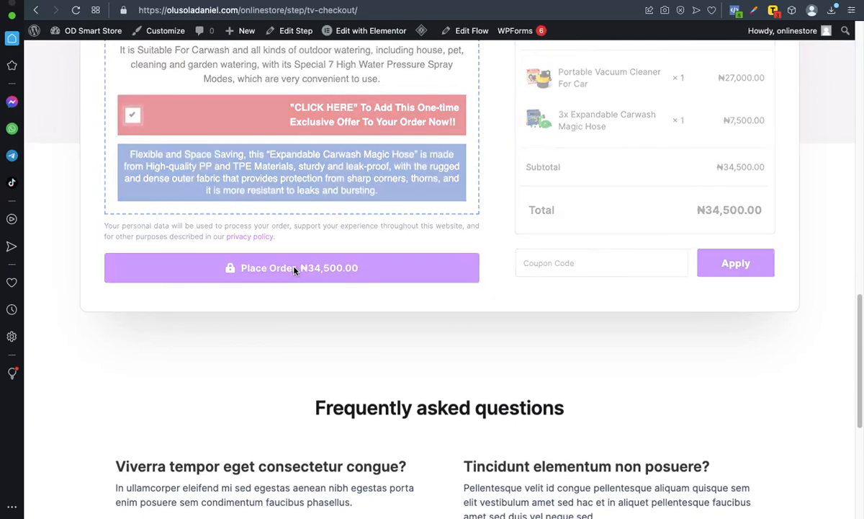
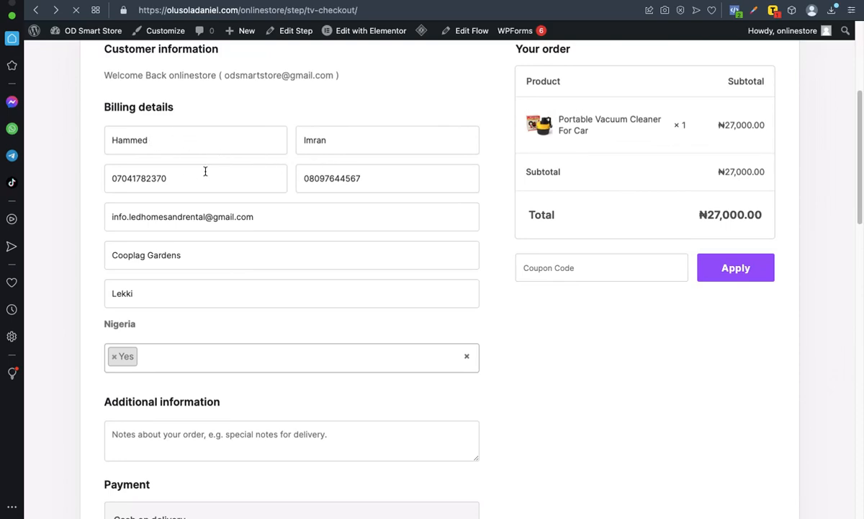
pyautogui.scroll(-1, 205, 170)
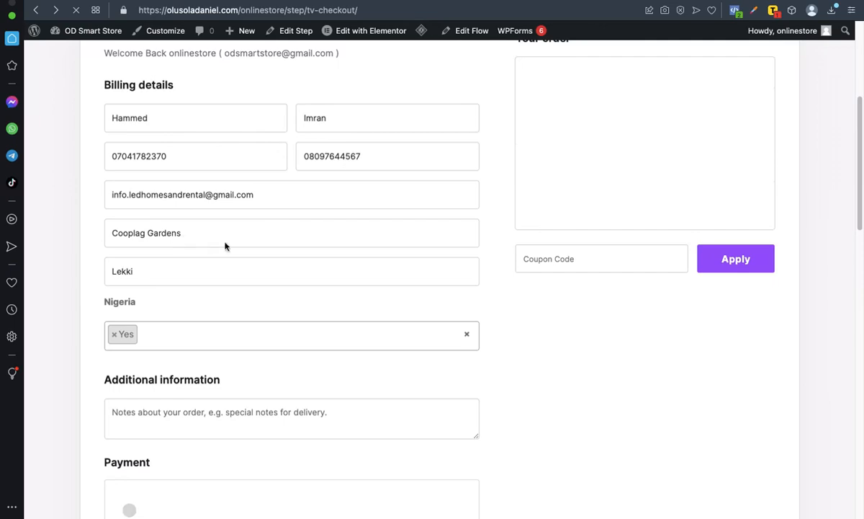
pyautogui.scroll(-10, 272, 258)
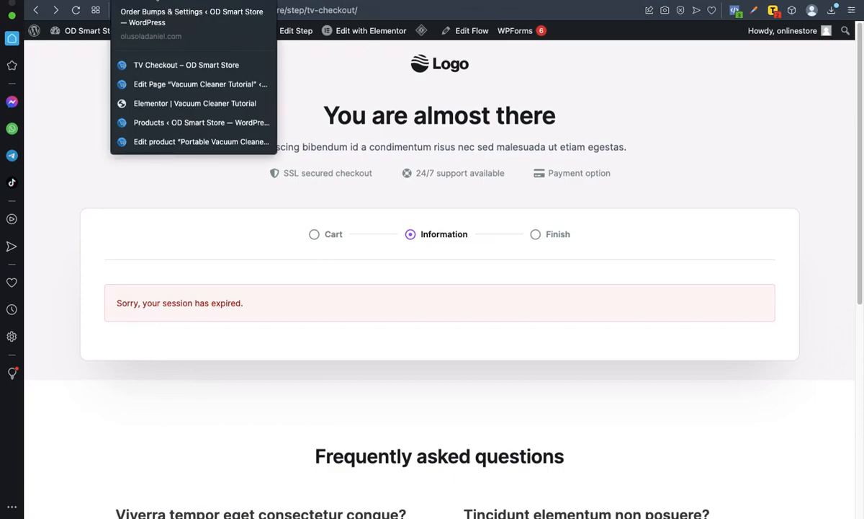
# - Return to the Order Bump #1 settings, look over its options, and open the site's installed plugins list
pyautogui.click(145, 1)
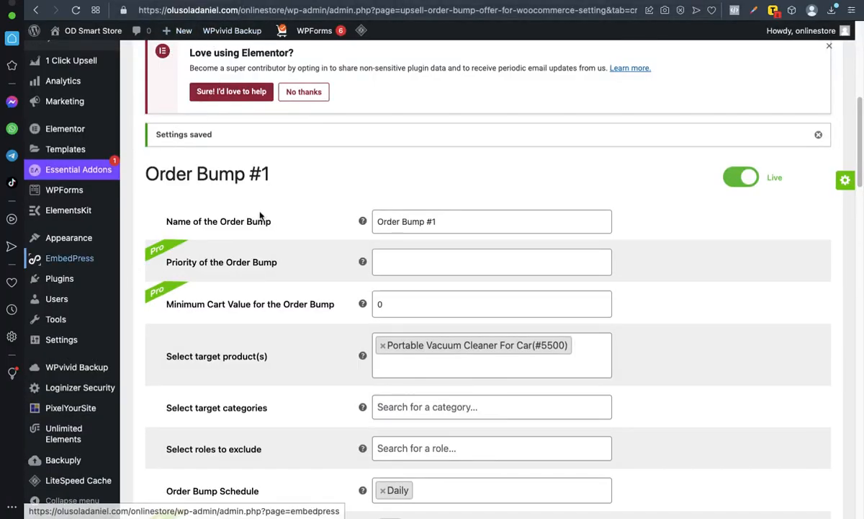
pyautogui.scroll(-5, 364, 195)
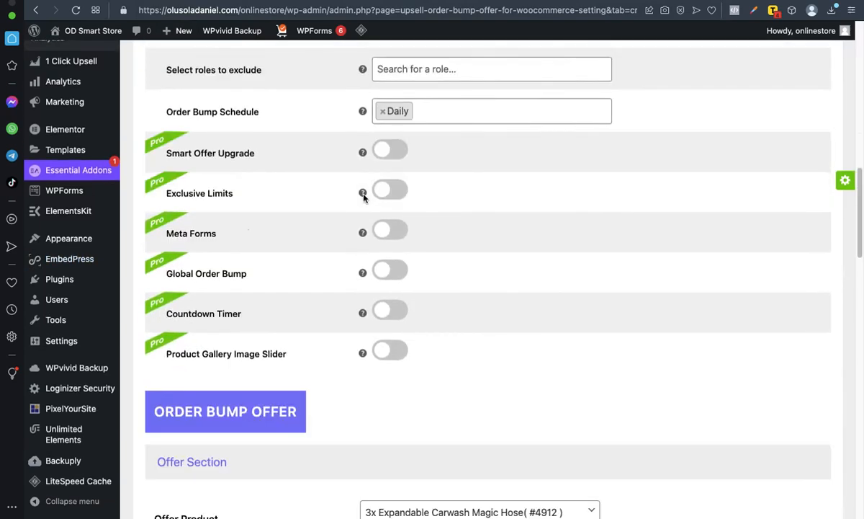
pyautogui.scroll(-2, 339, 221)
pyautogui.scroll(7, 340, 225)
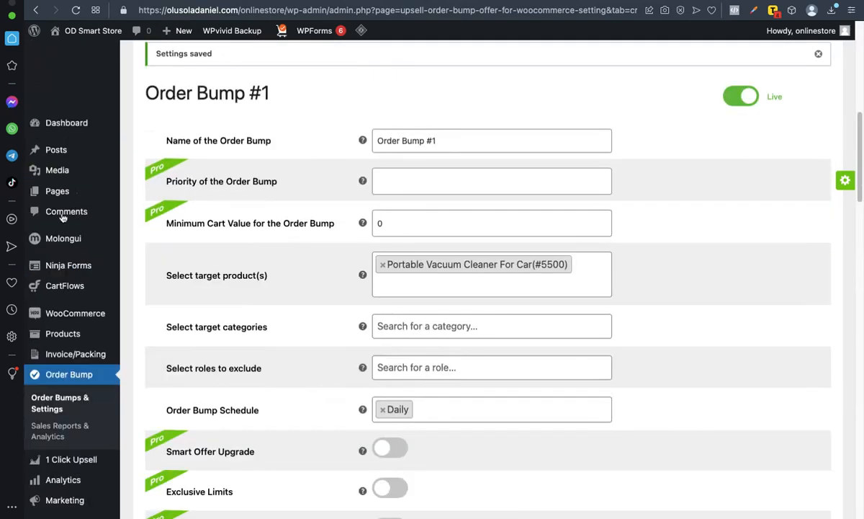
pyautogui.scroll(-3, 65, 223)
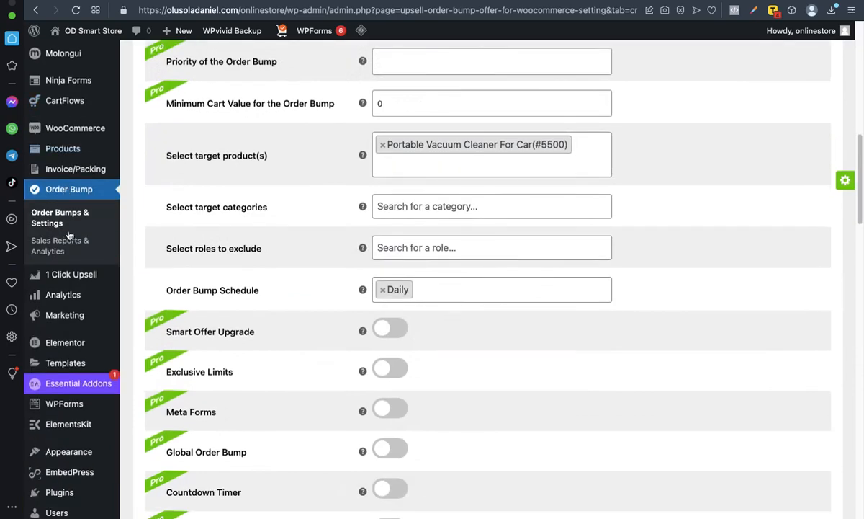
pyautogui.scroll(-5, 65, 274)
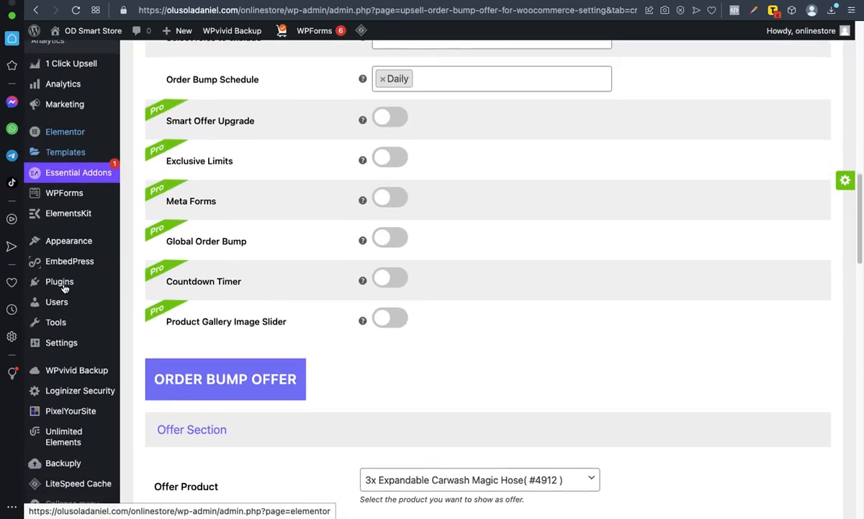
pyautogui.scroll(-2, 64, 288)
pyautogui.scroll(2, 63, 286)
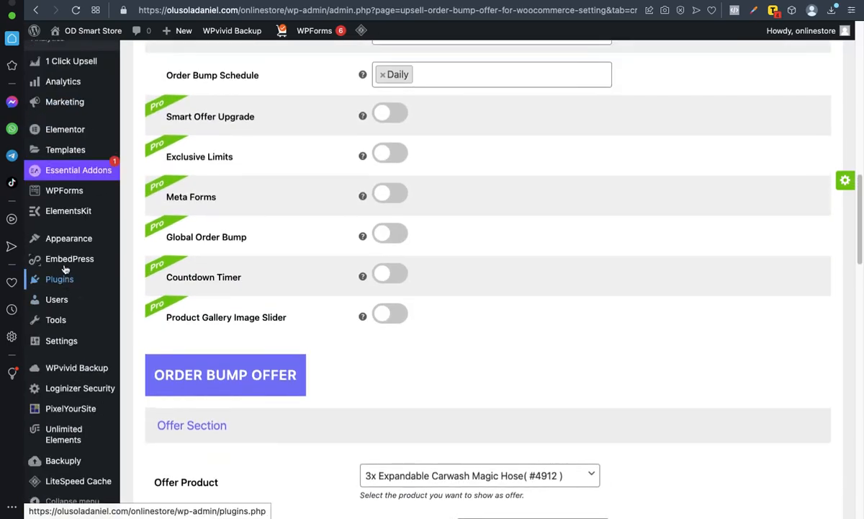
pyautogui.moveTo(65, 239)
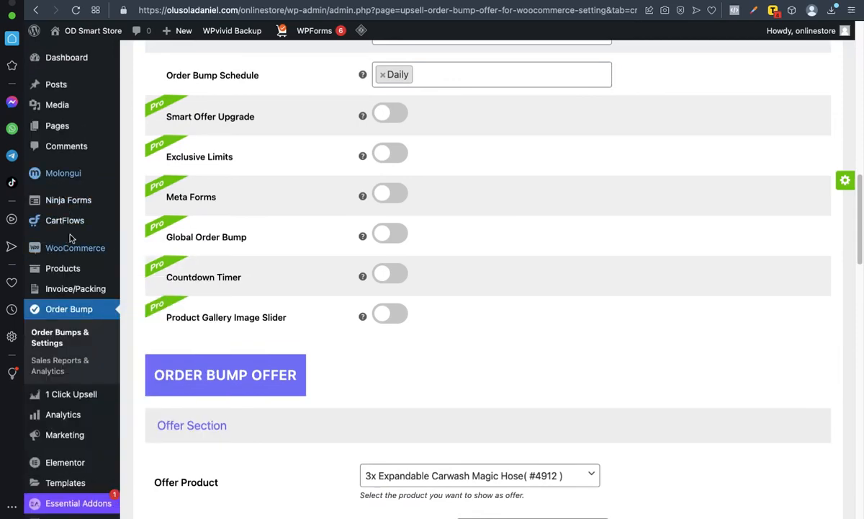
pyautogui.scroll(-5, 70, 239)
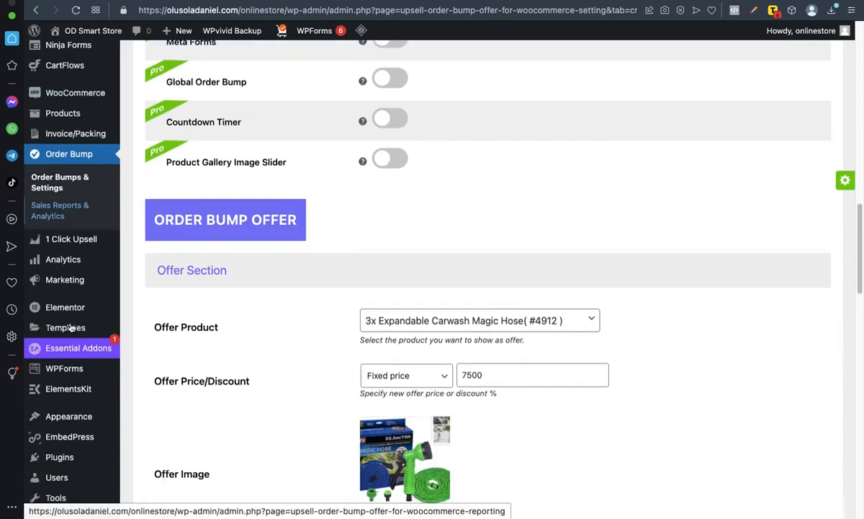
pyautogui.scroll(-2, 70, 327)
pyautogui.moveTo(64, 394)
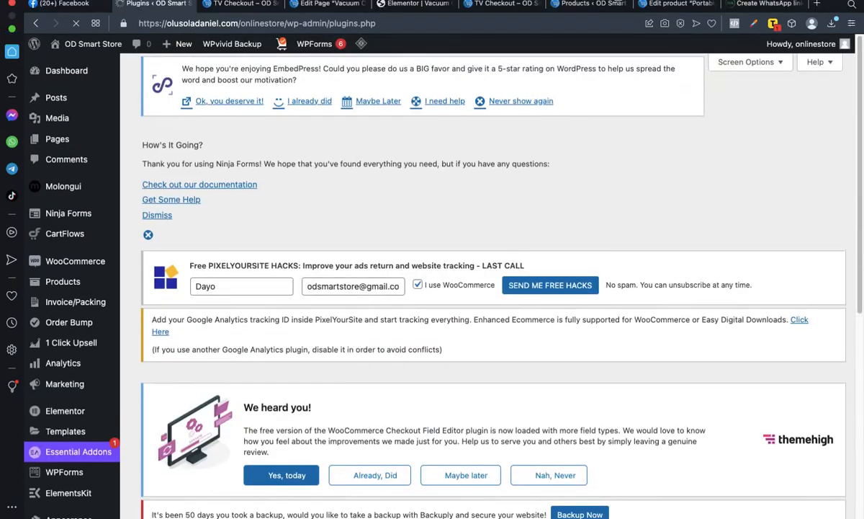
# - Examine the installed plugins for the WooCommerce checkout, order bump and one-click upsell plugins
pyautogui.scroll(-10, 457, 183)
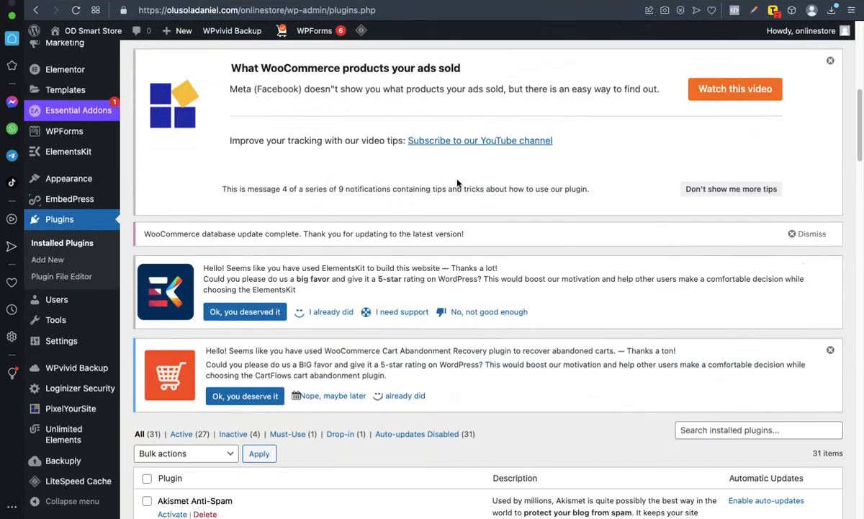
pyautogui.scroll(-10, 456, 183)
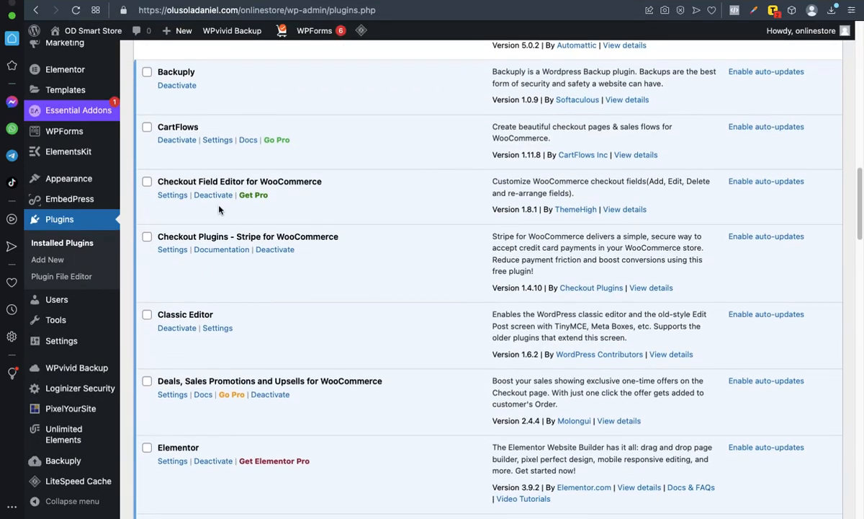
pyautogui.scroll(-1, 219, 210)
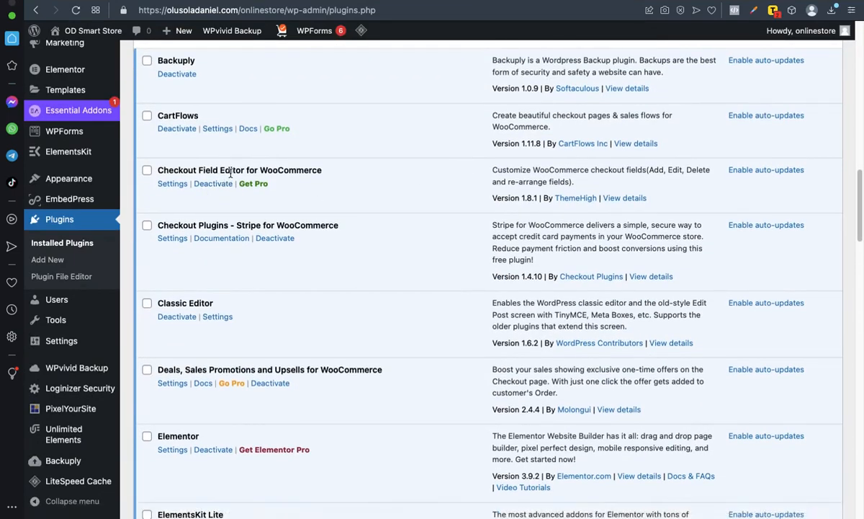
pyautogui.scroll(-15, 259, 271)
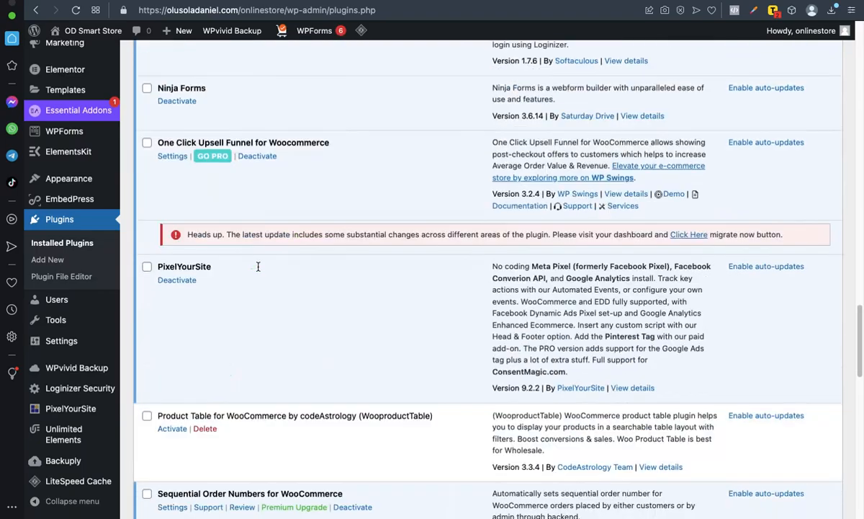
pyautogui.scroll(-6, 258, 271)
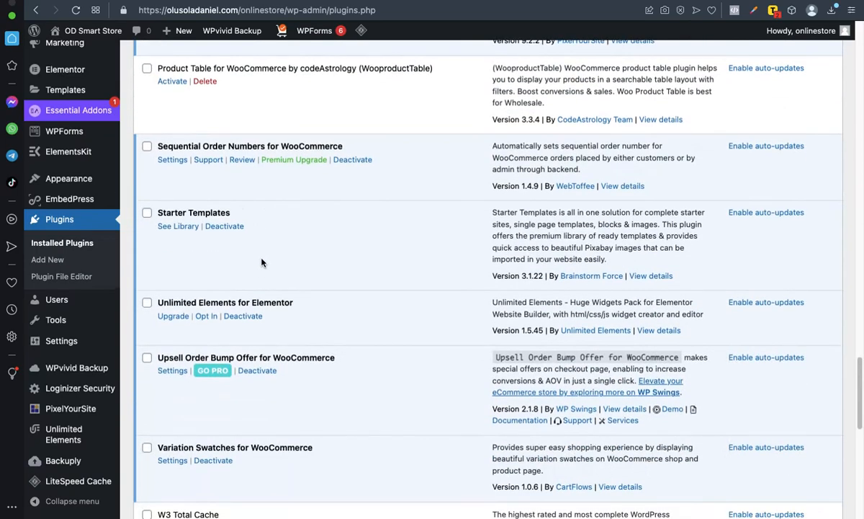
pyautogui.scroll(-8, 273, 294)
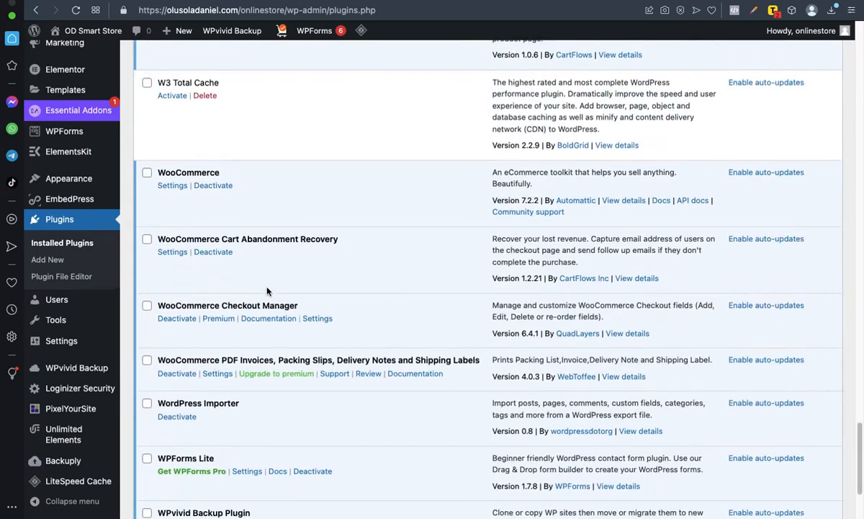
pyautogui.scroll(-1, 223, 285)
pyautogui.scroll(-1, 210, 281)
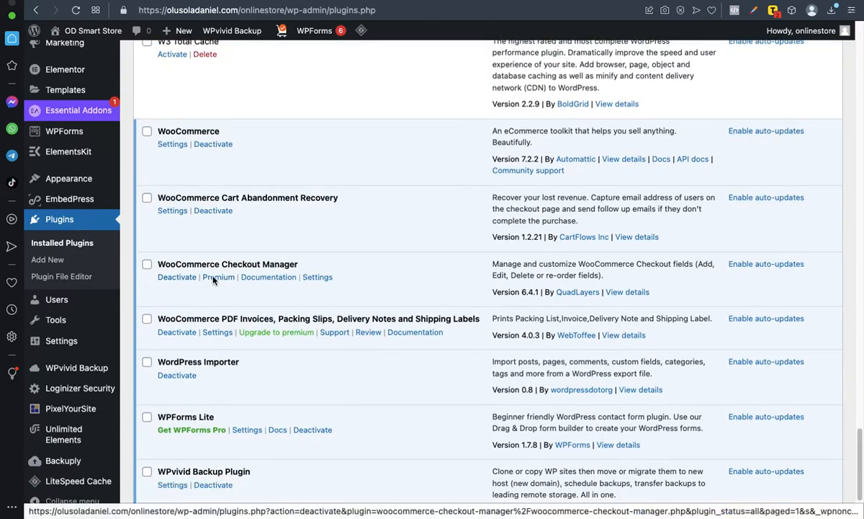
pyautogui.scroll(10, 322, 272)
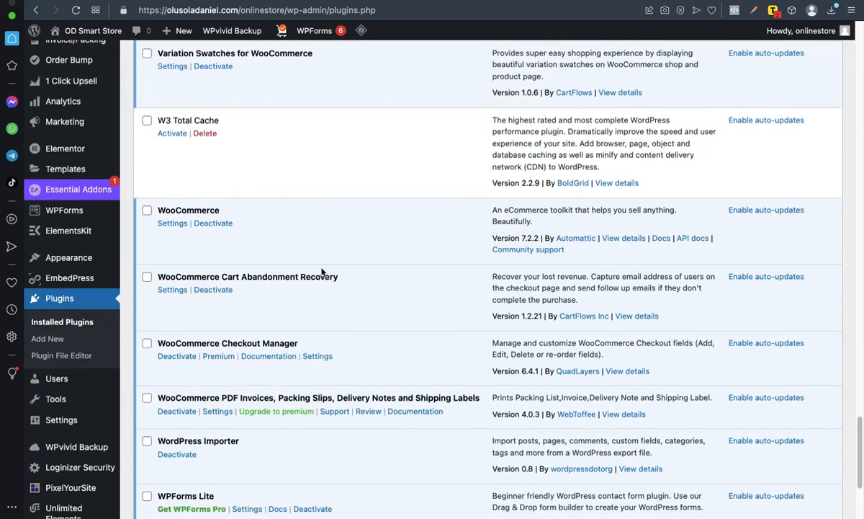
pyautogui.scroll(15, 322, 272)
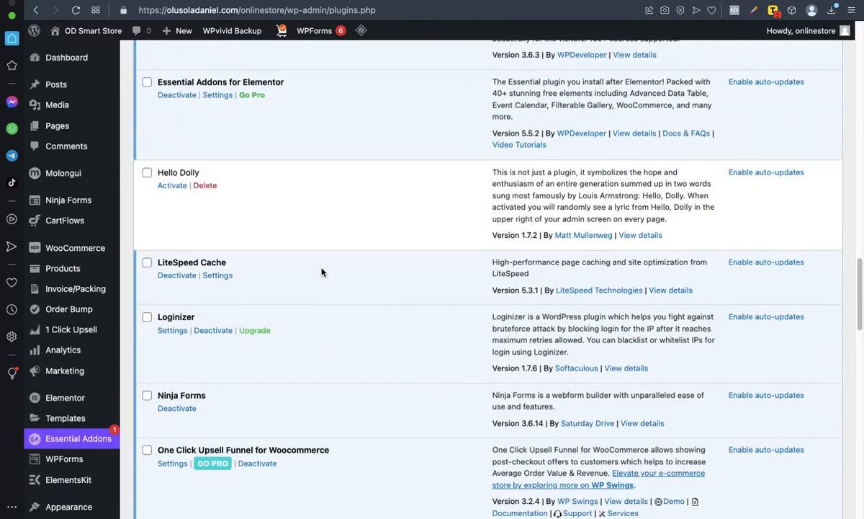
pyautogui.scroll(3, 322, 271)
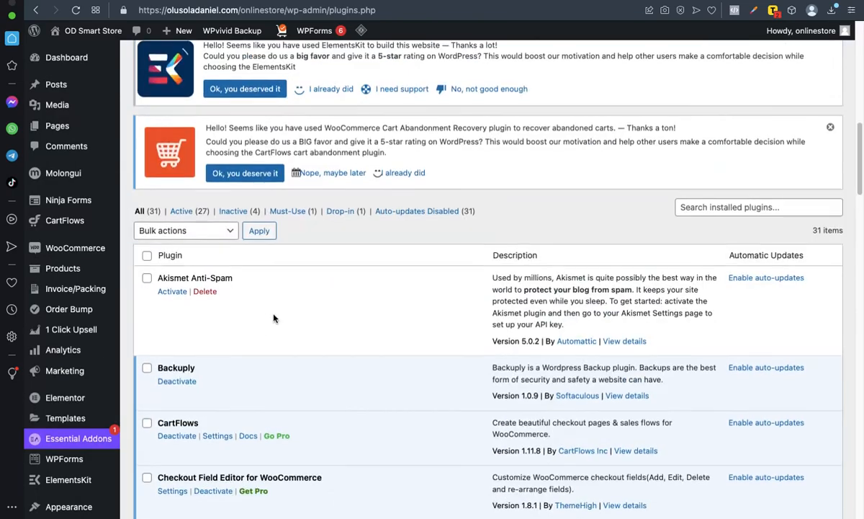
pyautogui.scroll(2, 267, 324)
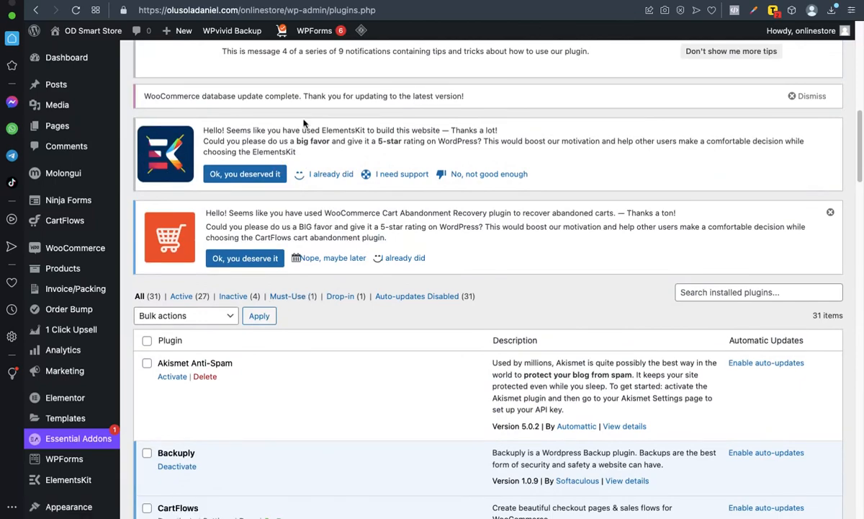
# - Open the funnels and settings page of the 1 Click Upsell plugin
pyautogui.hotkey('ctrl', 'Left')
pyautogui.hotkey('ctrl', 'Left')
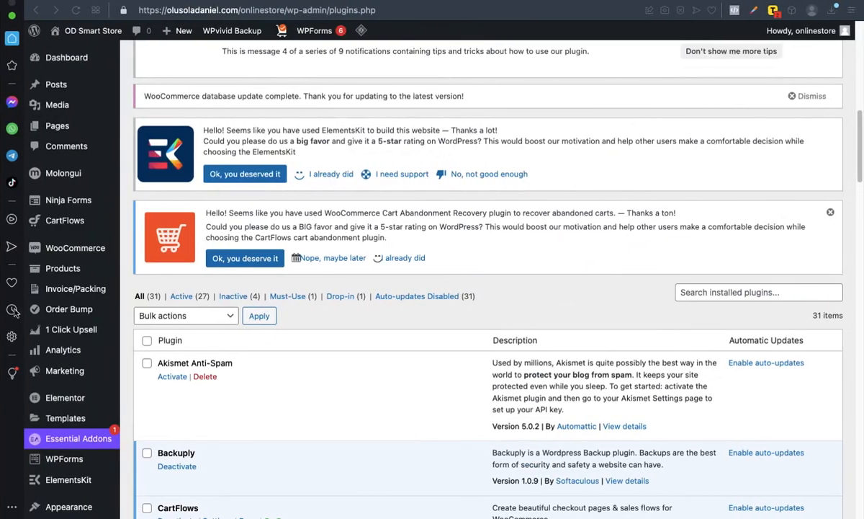
pyautogui.moveTo(82, 335)
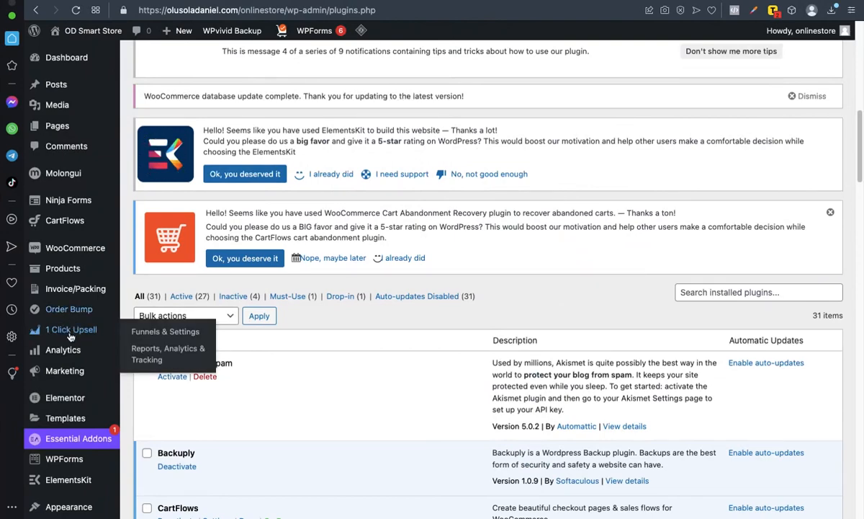
pyautogui.moveTo(75, 313)
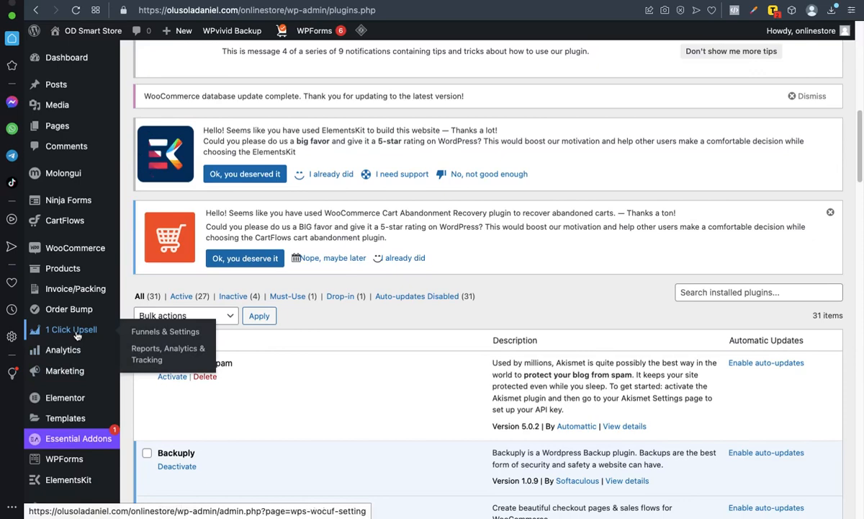
pyautogui.click(77, 334)
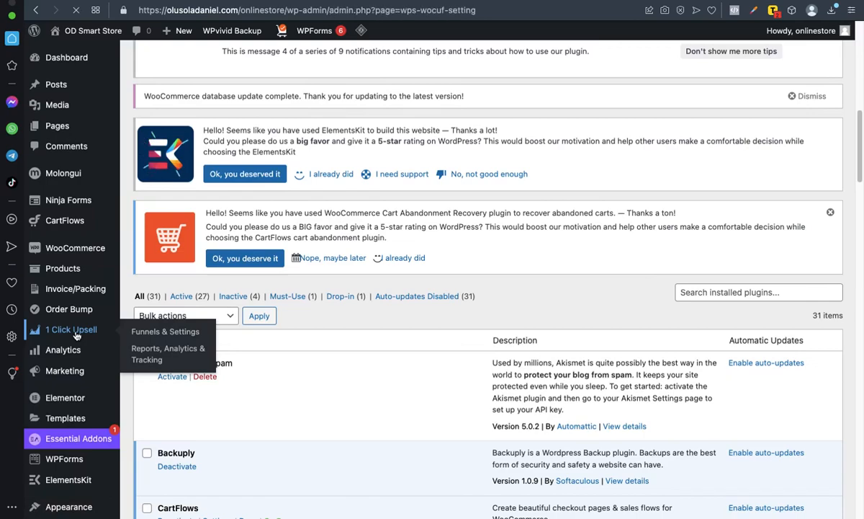
# - Consult the sales funnel flowchart, and start a new funnel in One Click Upsell Funnel for WooCommerce
pyautogui.hotkey('ctrl', 'Left')
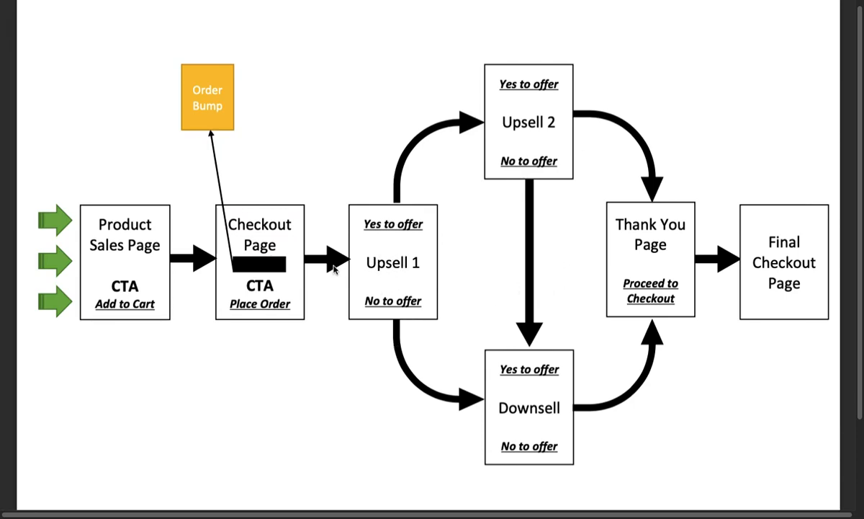
pyautogui.hotkey('ctrl', 'Right')
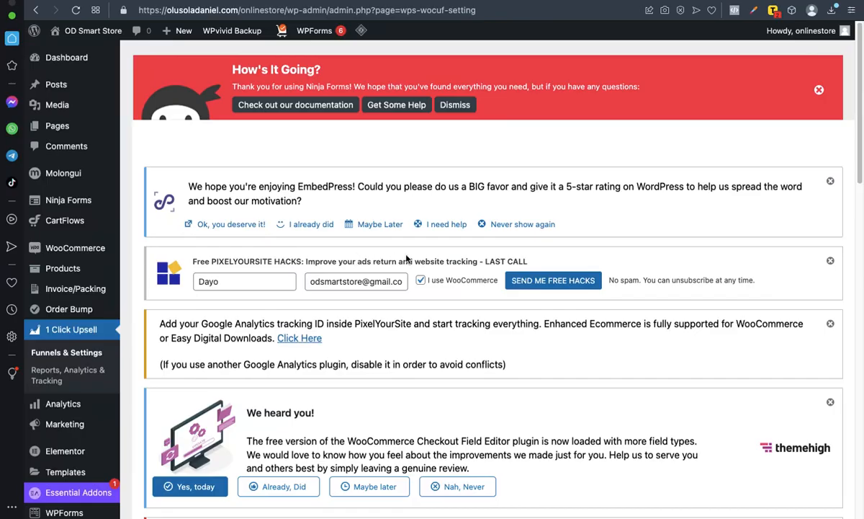
pyautogui.scroll(-10, 407, 258)
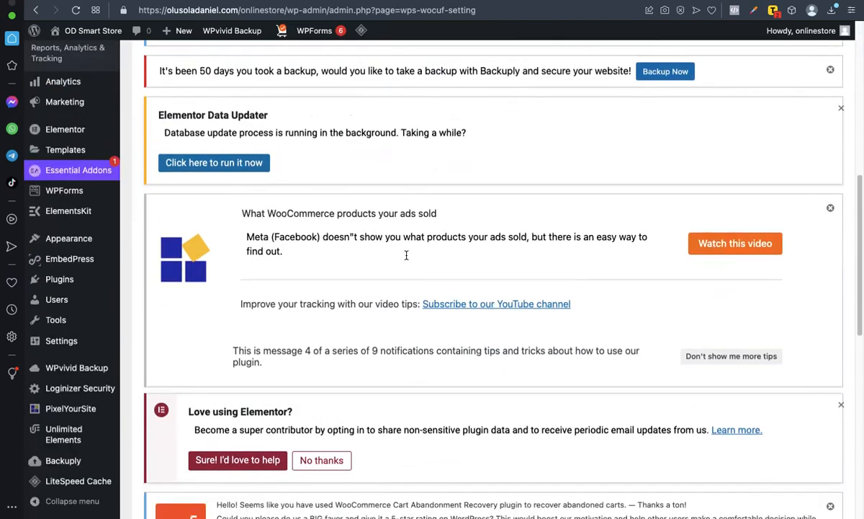
pyautogui.scroll(-12, 406, 255)
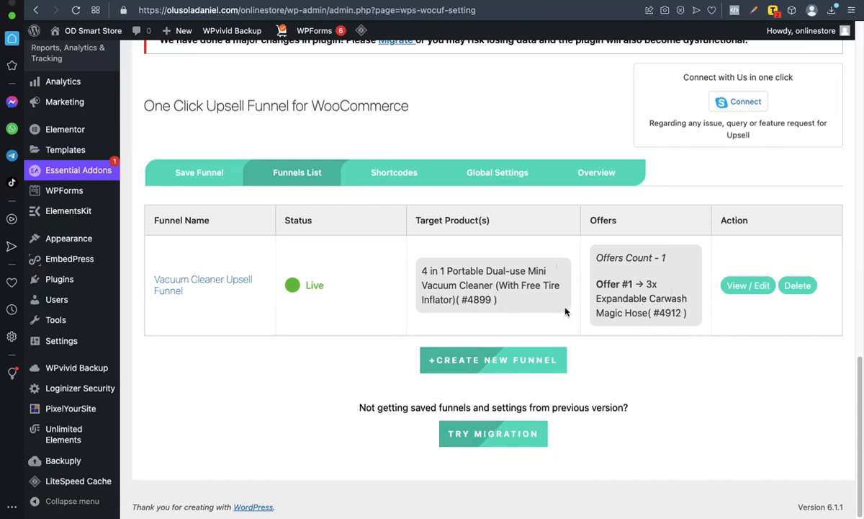
pyautogui.click(485, 360)
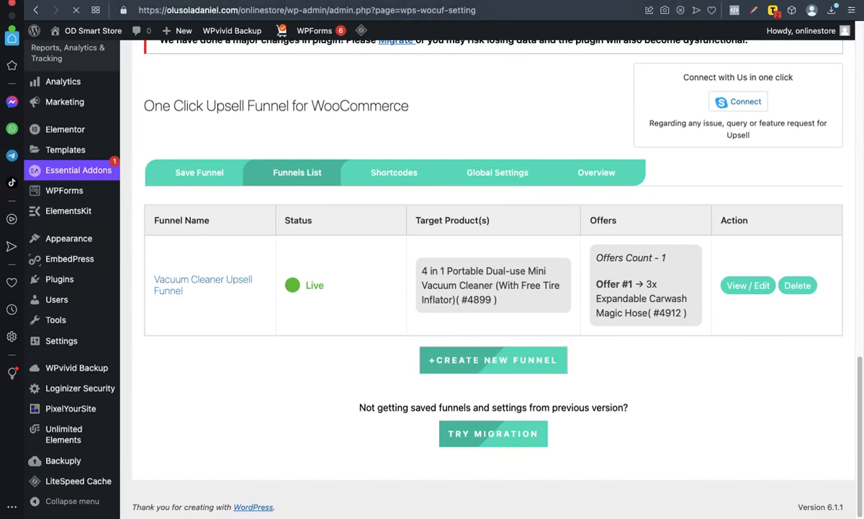
pyautogui.click(619, 2)
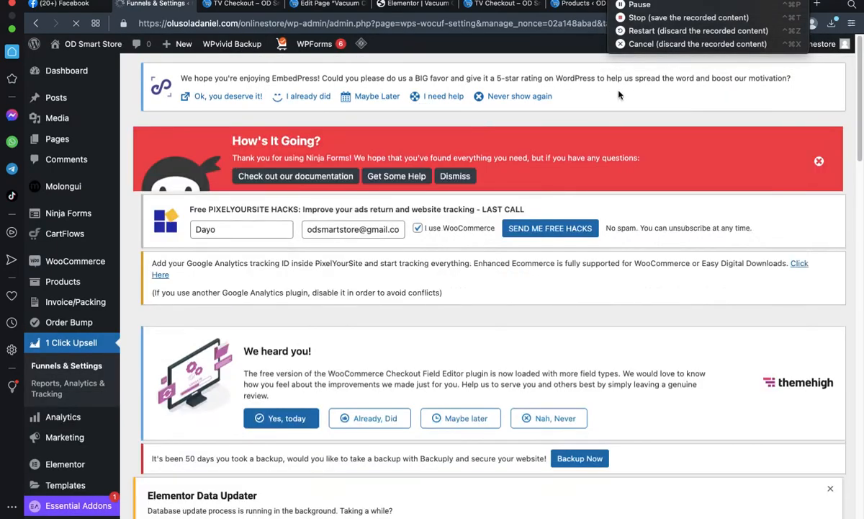
pyautogui.click(632, 91)
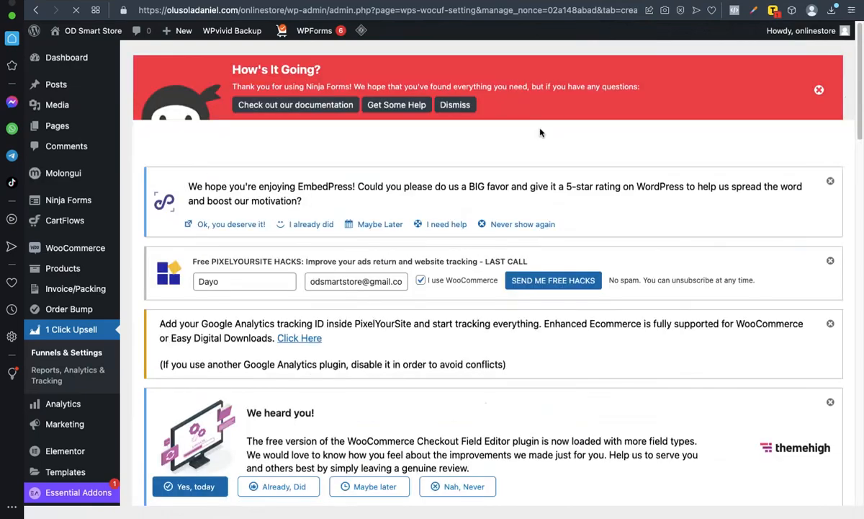
# - Switch Funnel #2 from sandbox to live mode, keeping its default name
pyautogui.scroll(-2, 532, 157)
pyautogui.scroll(-5, 530, 156)
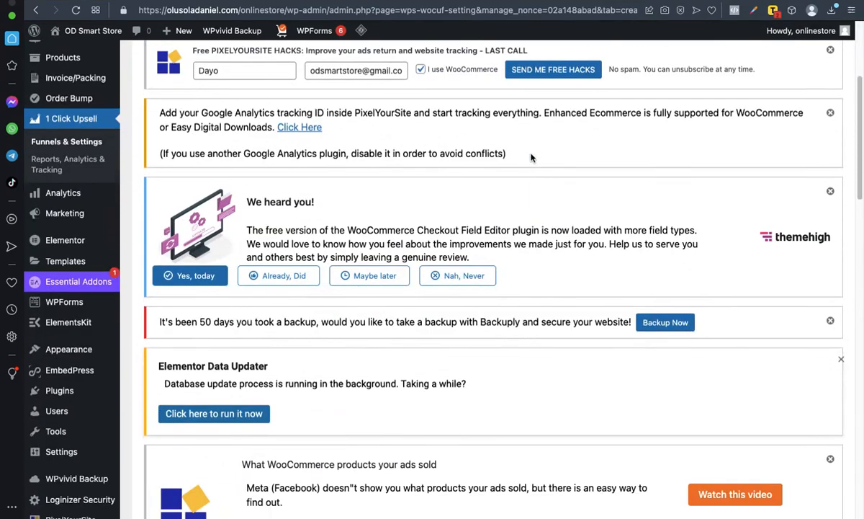
pyautogui.scroll(-2, 531, 156)
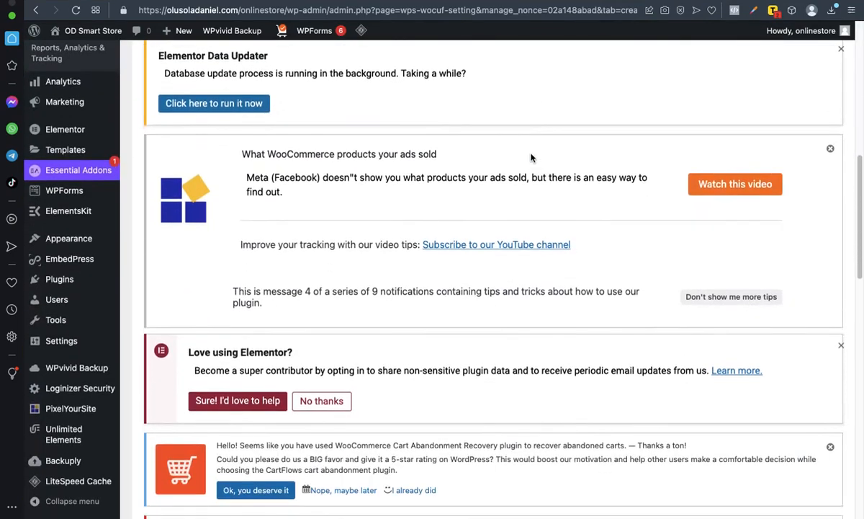
pyautogui.scroll(-3, 532, 158)
pyautogui.scroll(-1, 531, 158)
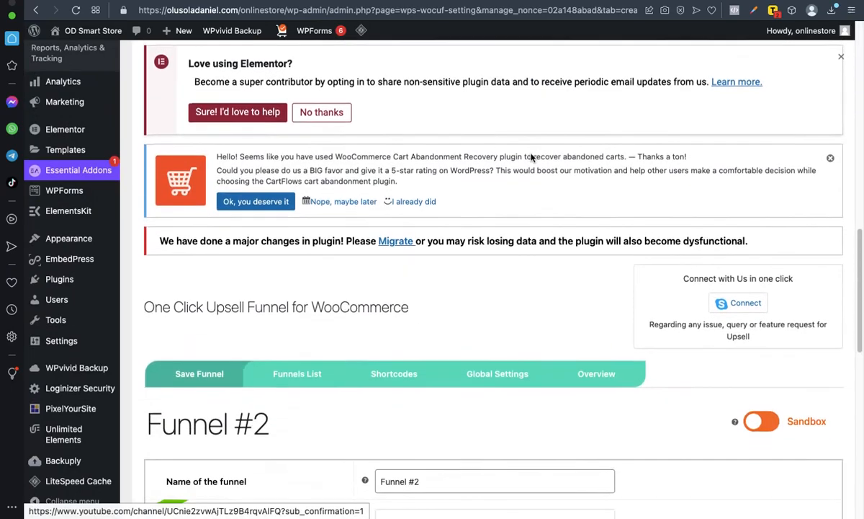
pyautogui.scroll(-2, 531, 158)
pyautogui.scroll(-1, 531, 158)
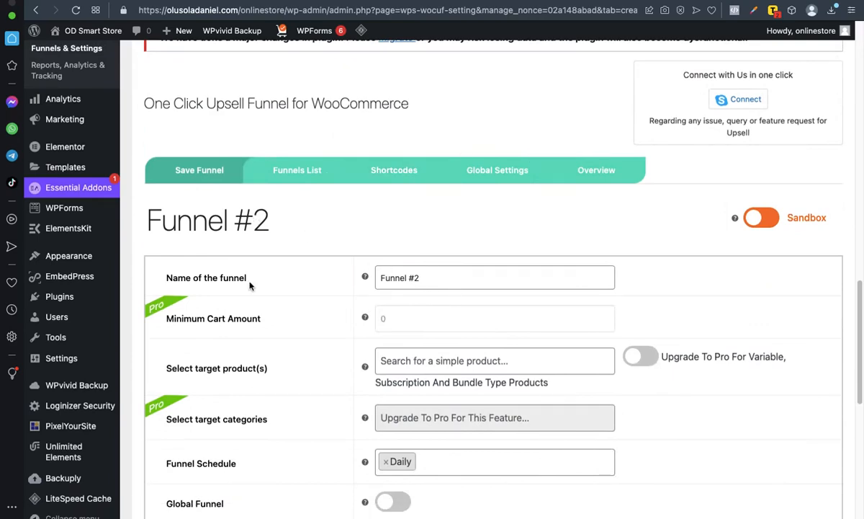
pyautogui.click(414, 278)
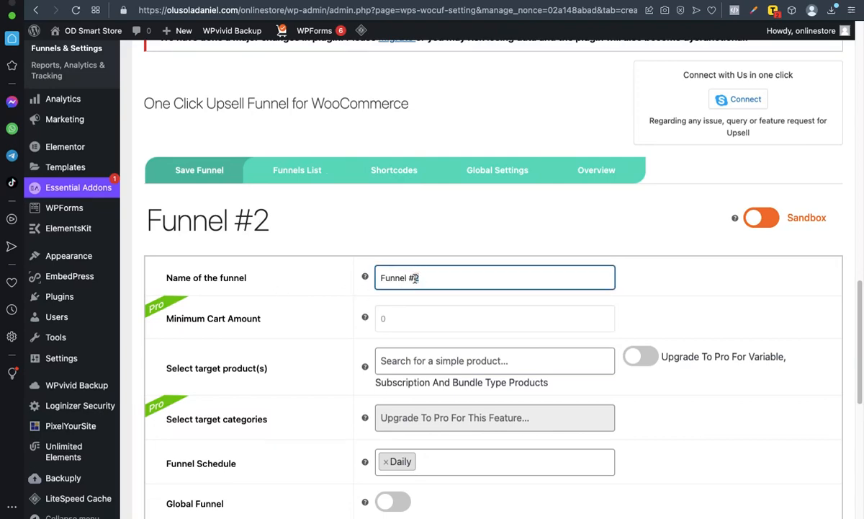
pyautogui.click(458, 278)
pyautogui.click(762, 217)
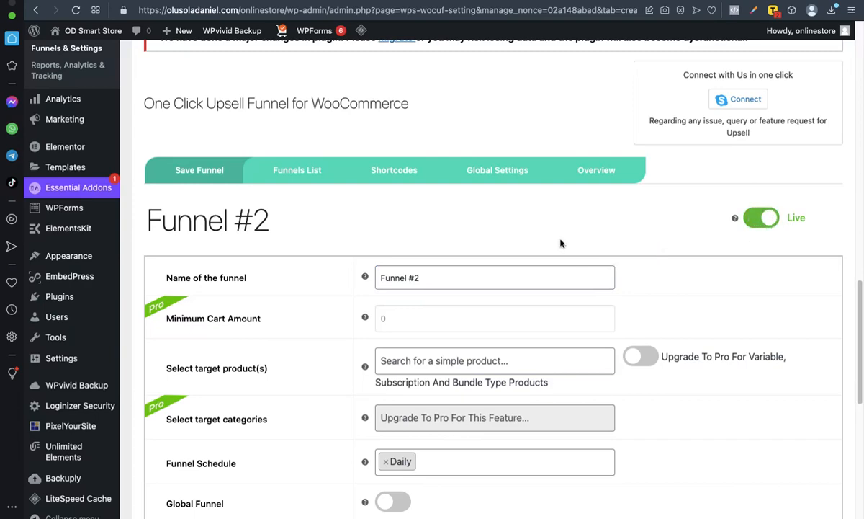
# - Set Portable Vacuum Cleaner For Car (#5500) as the funnel's target product
pyautogui.scroll(-3, 561, 237)
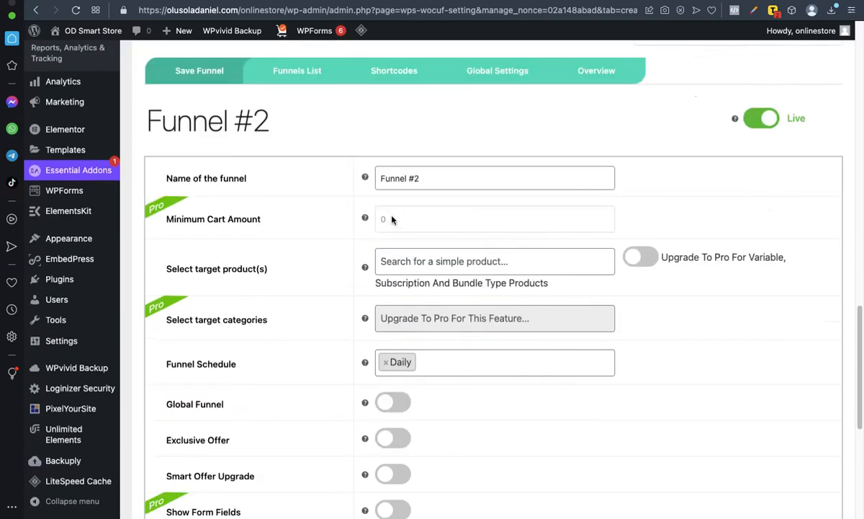
pyautogui.click(435, 263)
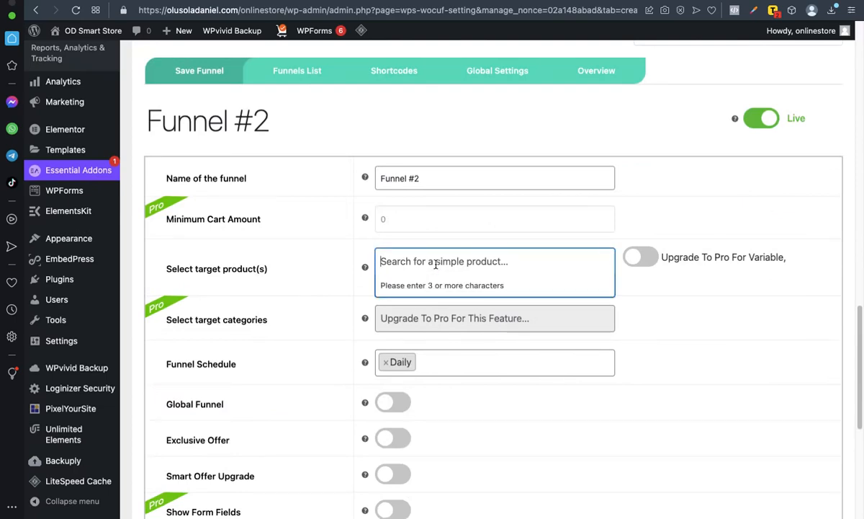
pyautogui.write('Portable')
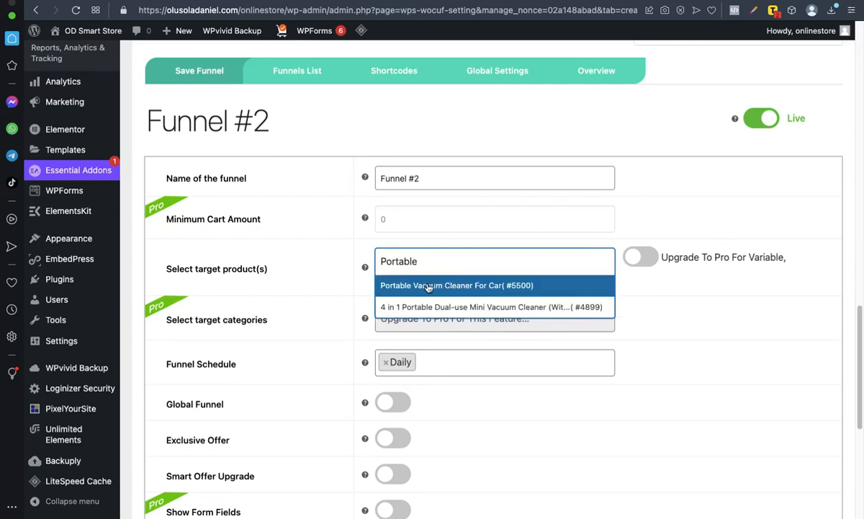
pyautogui.click(429, 286)
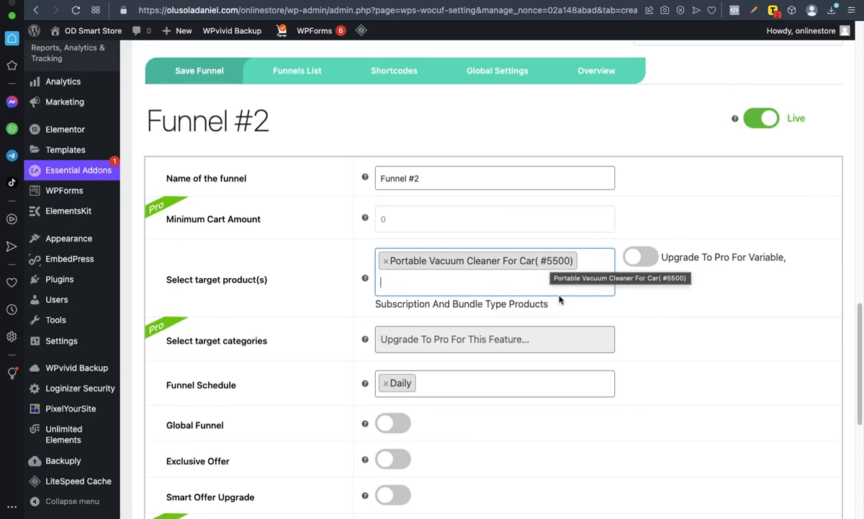
# - Add a new offer to the funnel and consult the upsell and downsell flowchart
pyautogui.scroll(-2, 626, 314)
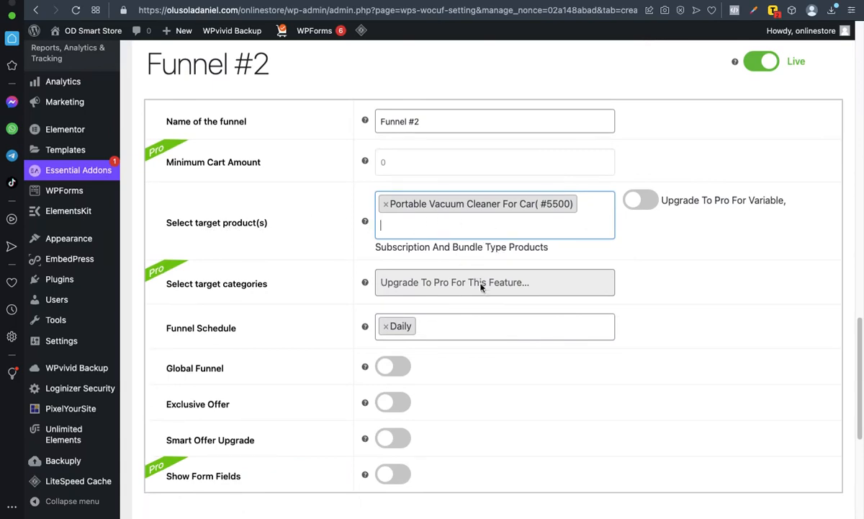
pyautogui.scroll(-3, 475, 302)
pyautogui.scroll(-5, 493, 316)
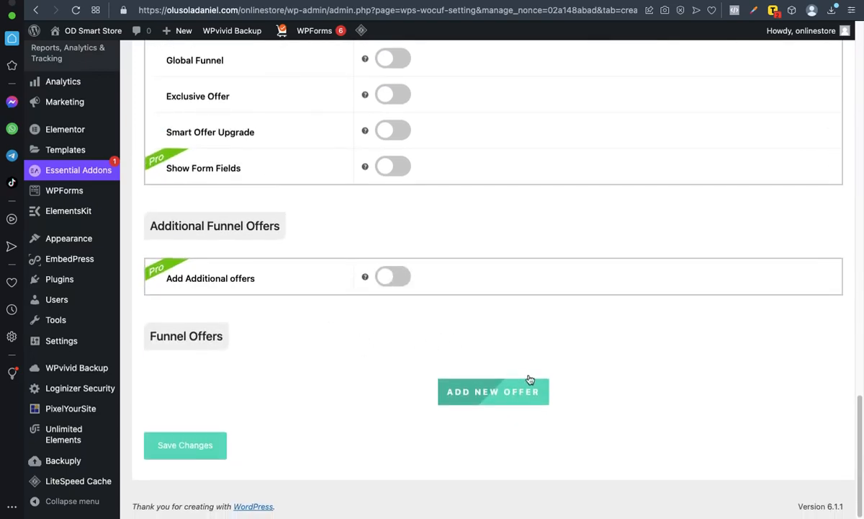
pyautogui.click(483, 392)
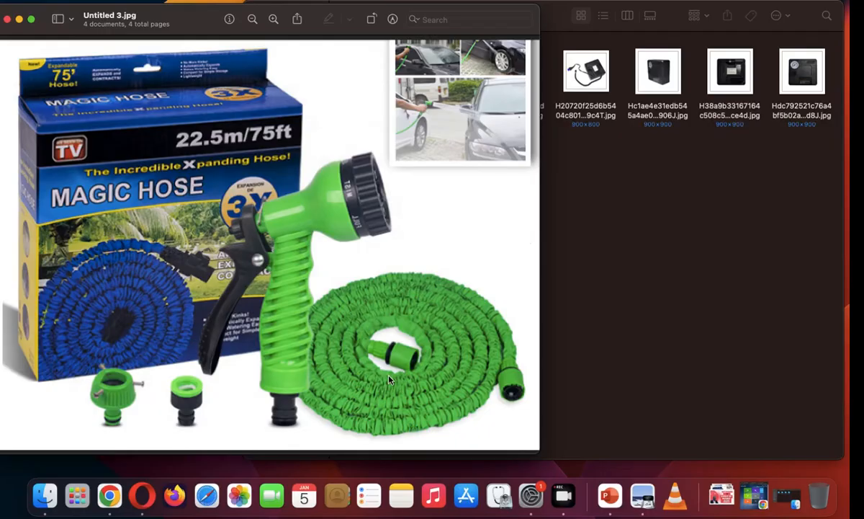
pyautogui.press('Down')
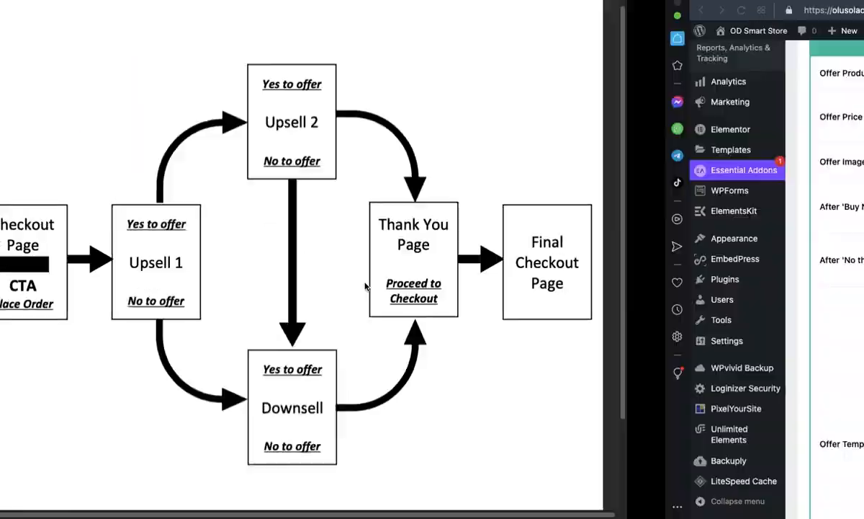
pyautogui.scroll(2, 479, 265)
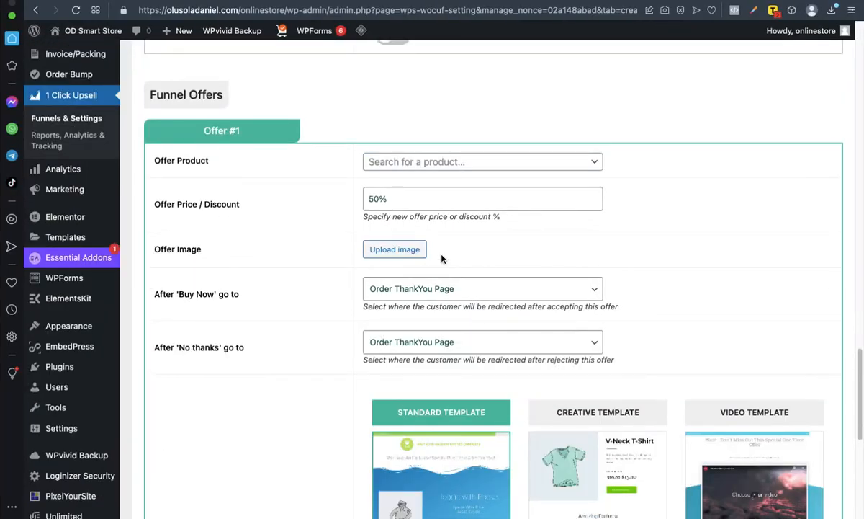
# - Select Jump Start Kit (#5595) as the product for Offer #1
pyautogui.click(501, 165)
pyautogui.click(440, 186)
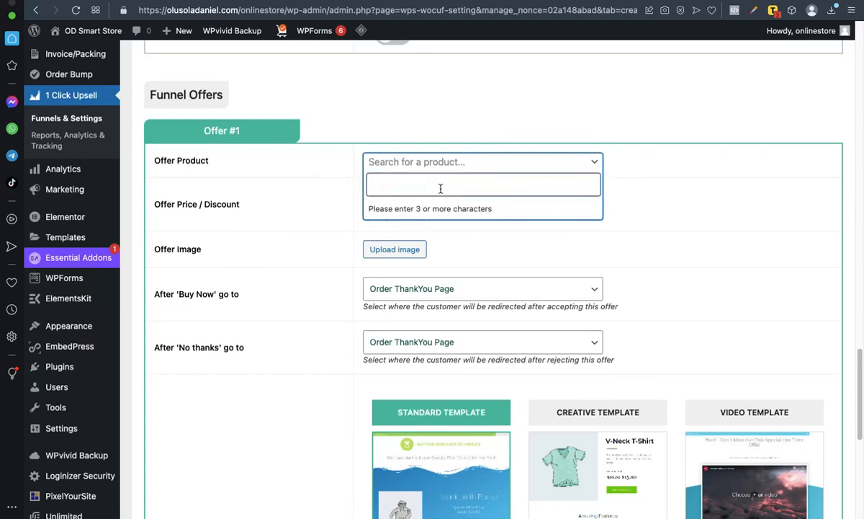
pyautogui.write('Jump start')
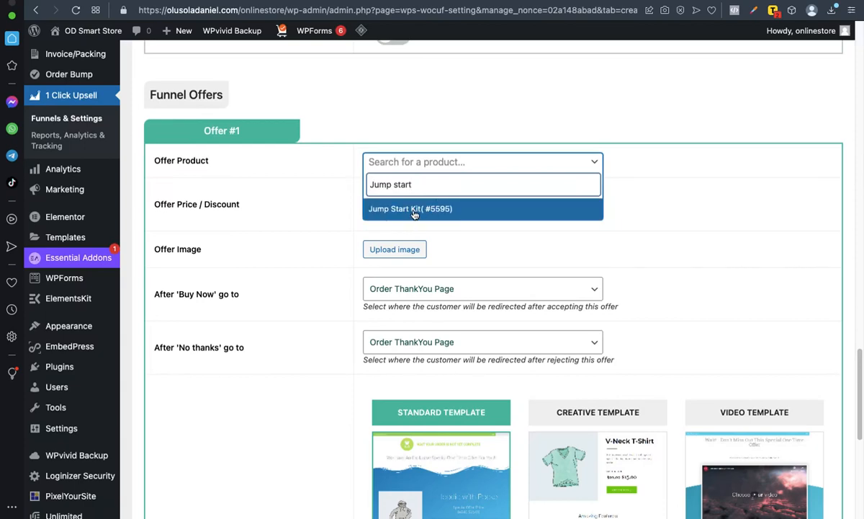
pyautogui.click(390, 206)
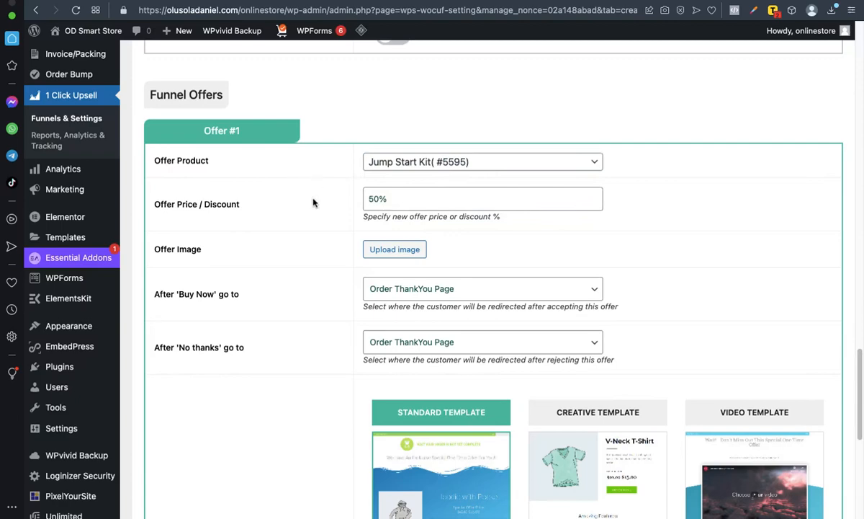
# - Check the Jump Start Kit's price in the store's product list and set the Offer #1 price to 45000
pyautogui.scroll(1, 466, 183)
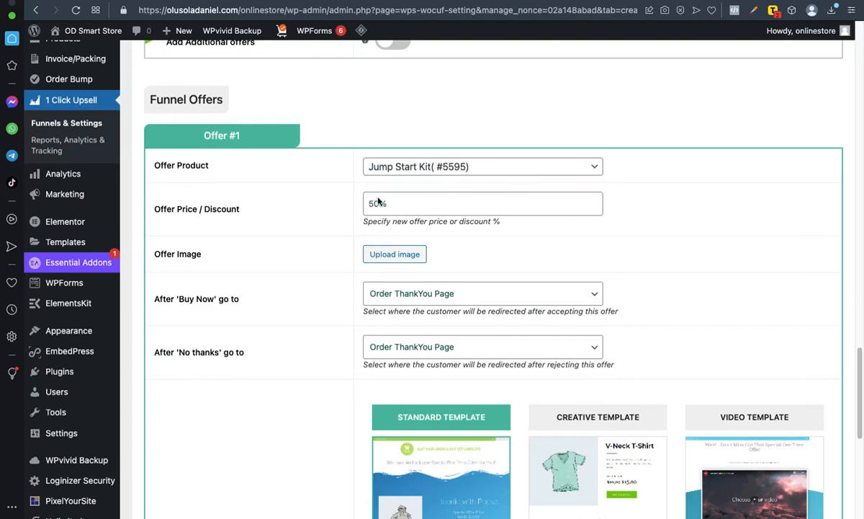
pyautogui.moveTo(403, 203); pyautogui.dragTo(349, 192)
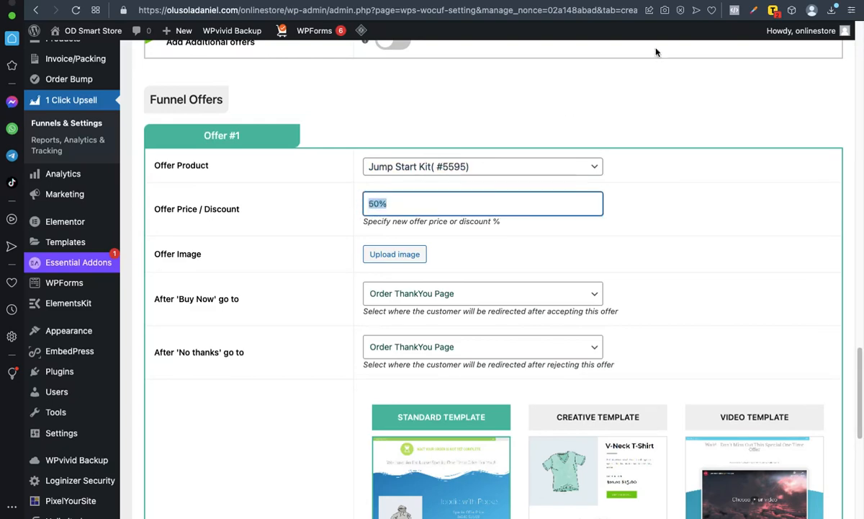
pyautogui.click(543, 2)
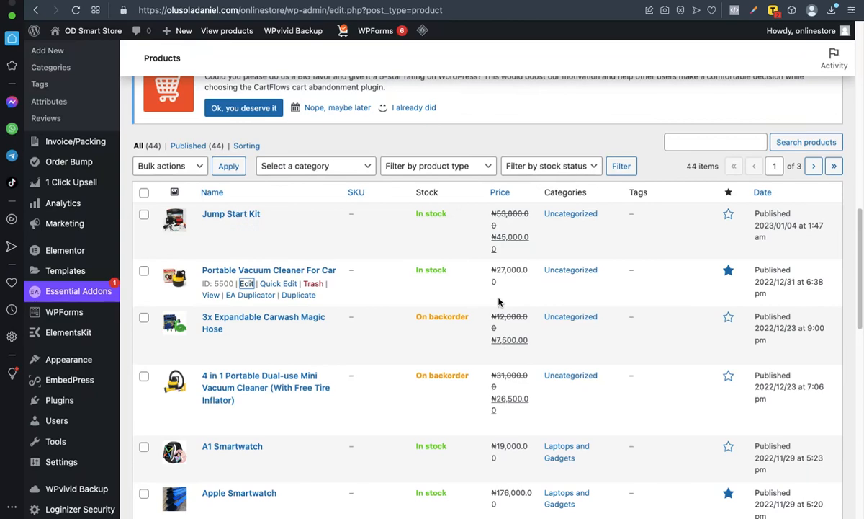
pyautogui.scroll(-1, 499, 301)
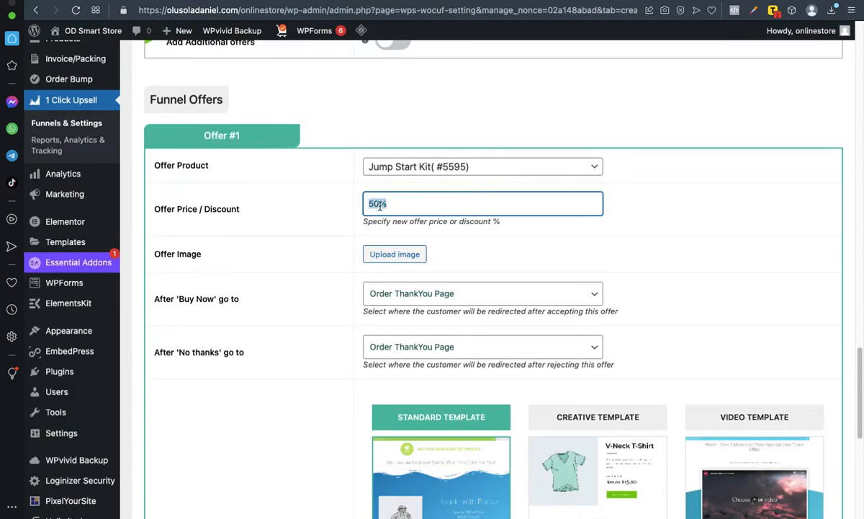
pyautogui.write('45000')
# - Examine Offer #1's redirects for accepting or rejecting the offer, its page templates and the custom page link option
pyautogui.scroll(-2, 429, 245)
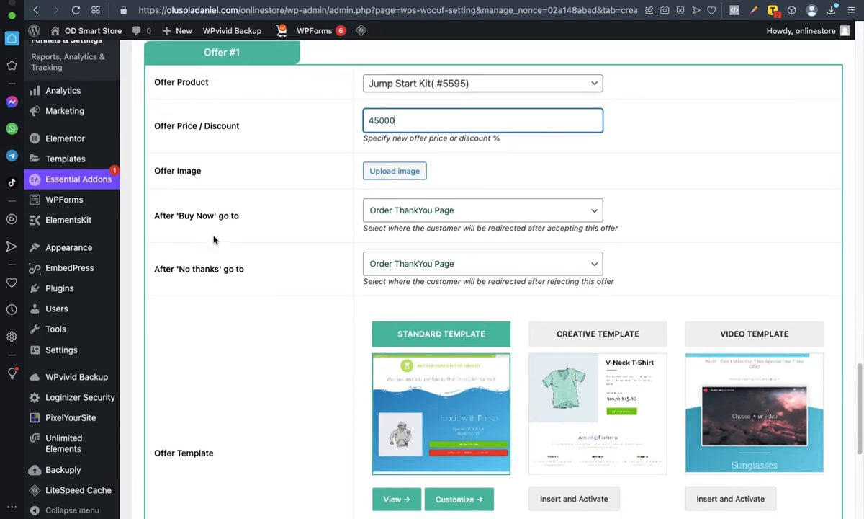
pyautogui.scroll(-1, 245, 230)
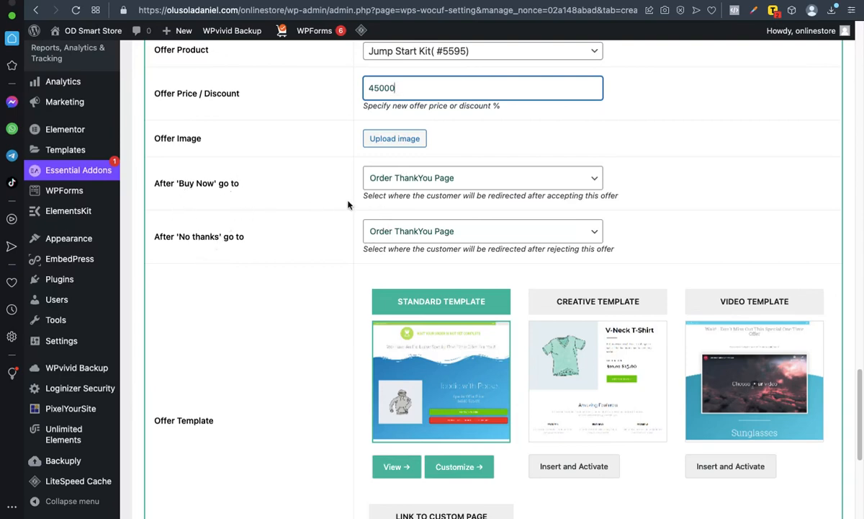
pyautogui.scroll(-1, 348, 205)
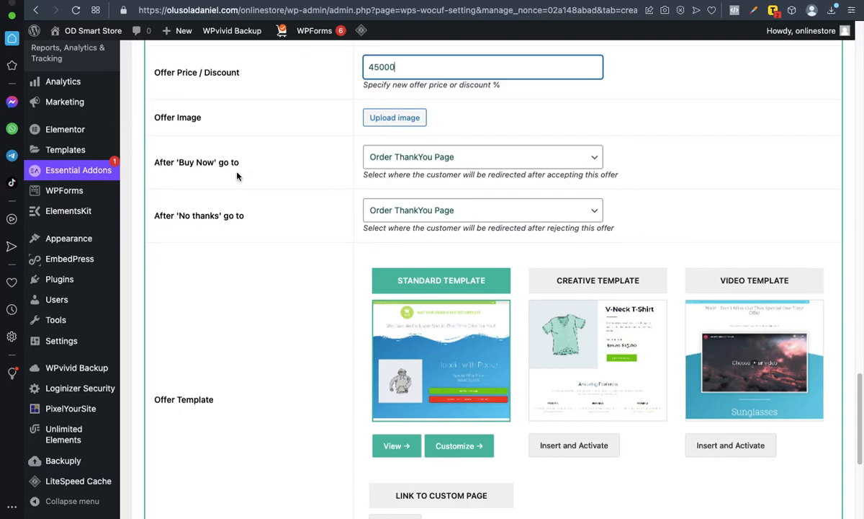
pyautogui.scroll(-4, 276, 180)
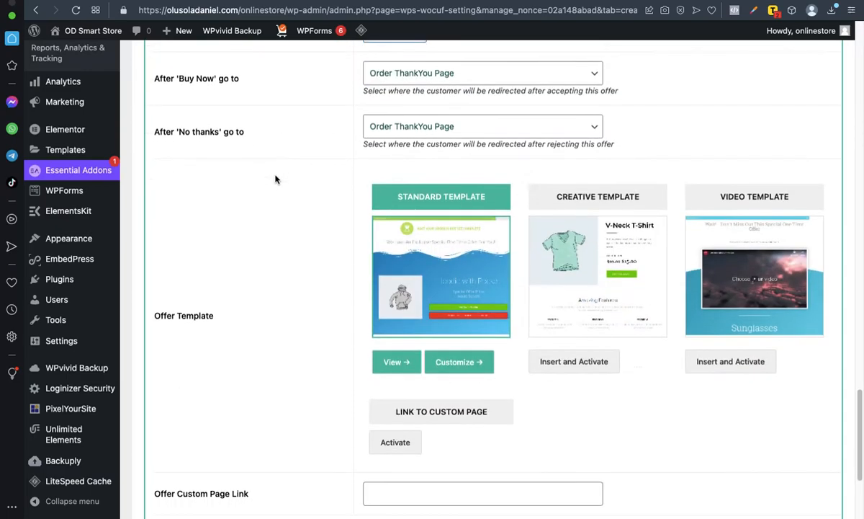
pyautogui.scroll(-3, 276, 180)
pyautogui.scroll(5, 276, 180)
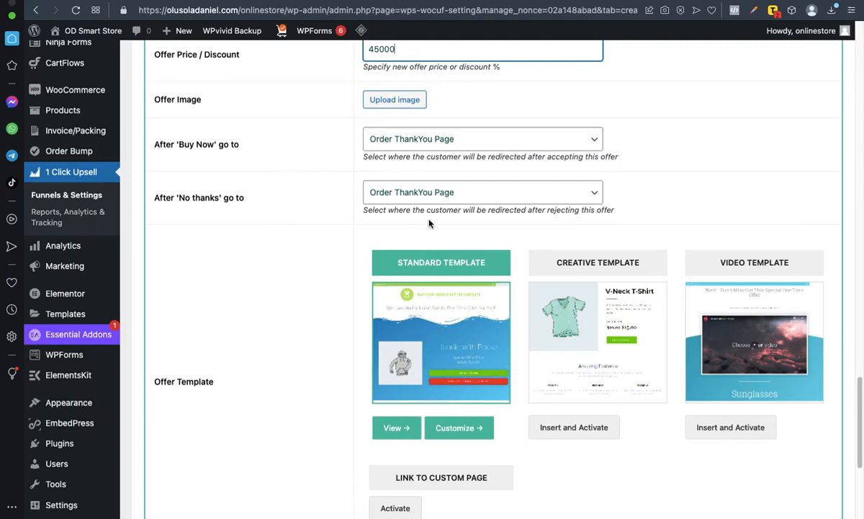
pyautogui.scroll(-1, 430, 215)
pyautogui.scroll(-4, 403, 234)
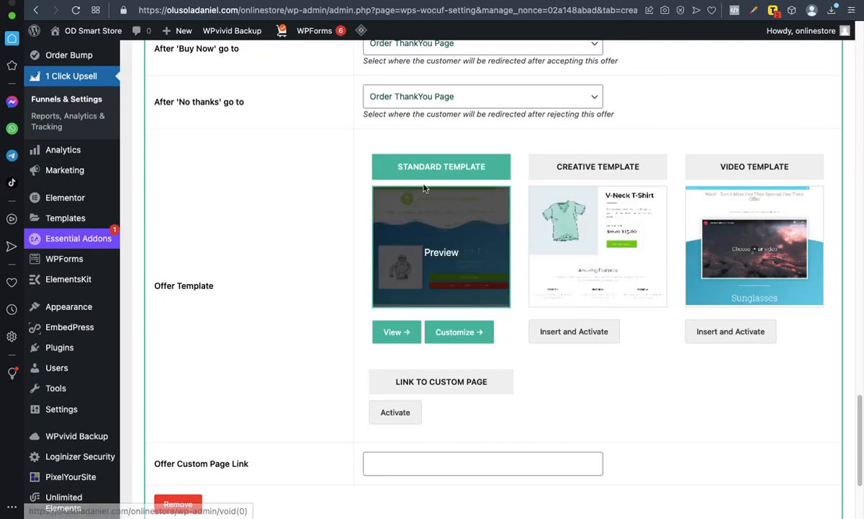
pyautogui.scroll(1, 432, 192)
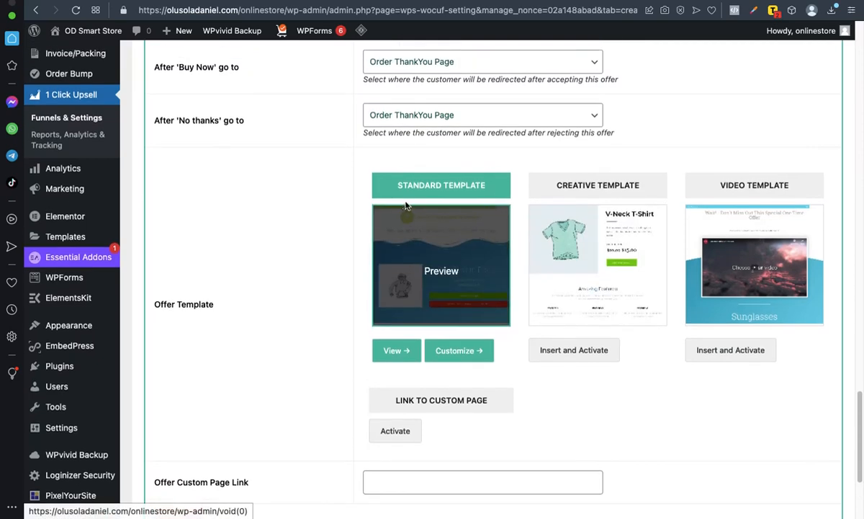
pyautogui.scroll(1, 350, 207)
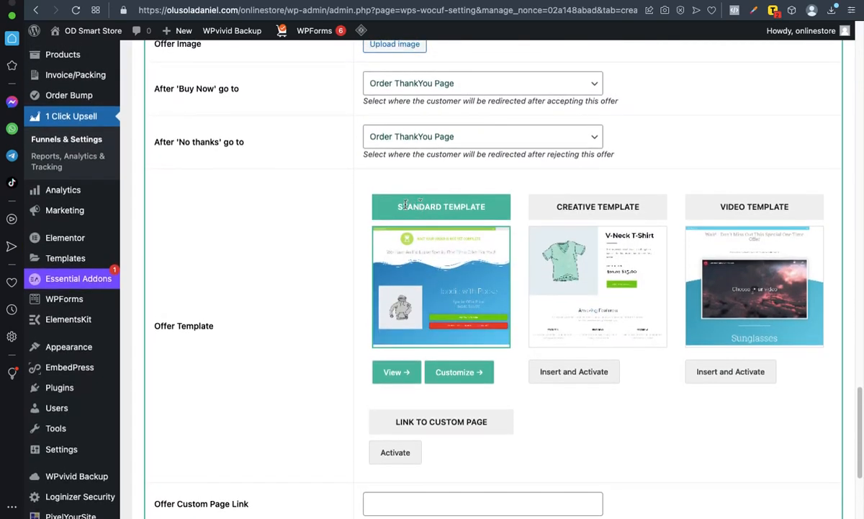
pyautogui.scroll(-1, 384, 209)
pyautogui.scroll(-5, 383, 209)
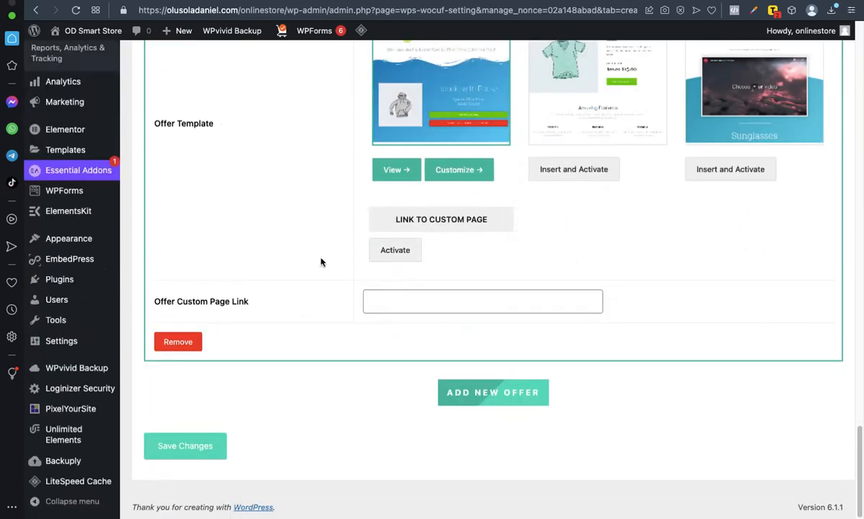
# - Save the changes to Funnel #2 and review its saved settings
pyautogui.click(199, 456)
pyautogui.scroll(5, 323, 292)
pyautogui.scroll(1, 325, 298)
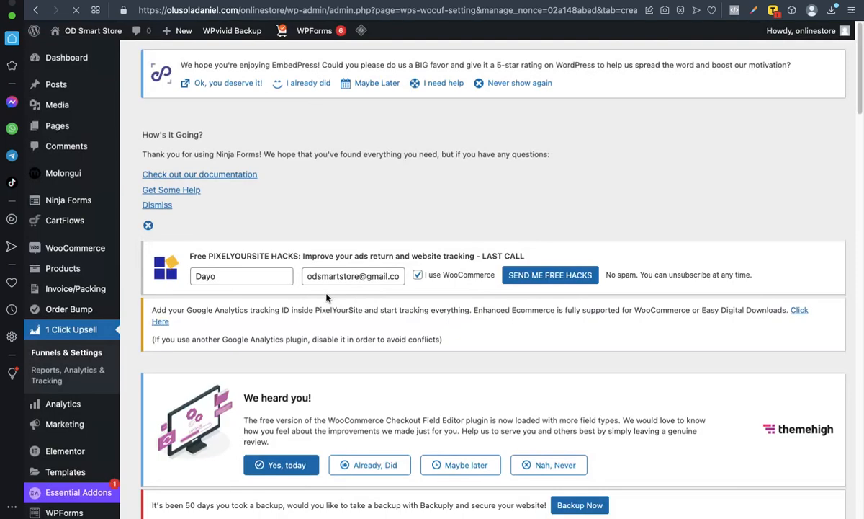
pyautogui.scroll(-10, 323, 308)
pyautogui.scroll(-5, 322, 310)
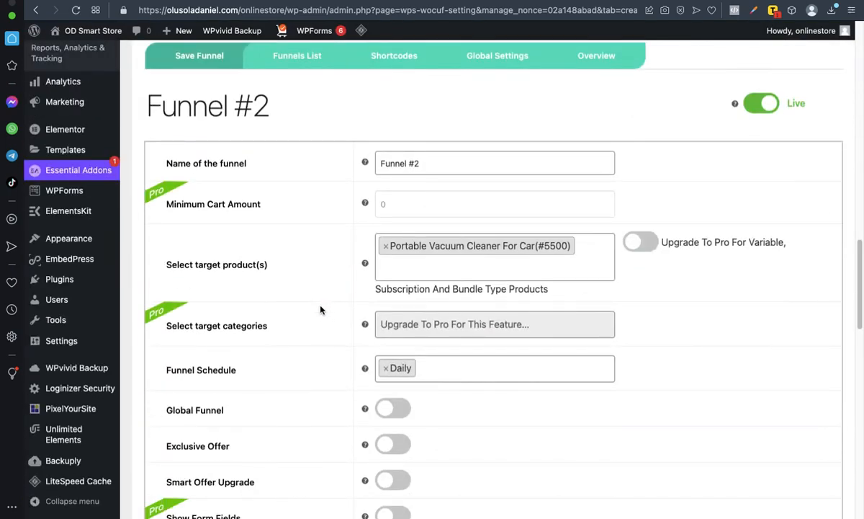
# - Open the store's published Vacuum Cleaner Tutorial landing page in the tab showing the expired checkout
pyautogui.hotkey('ctrl', 'Left')
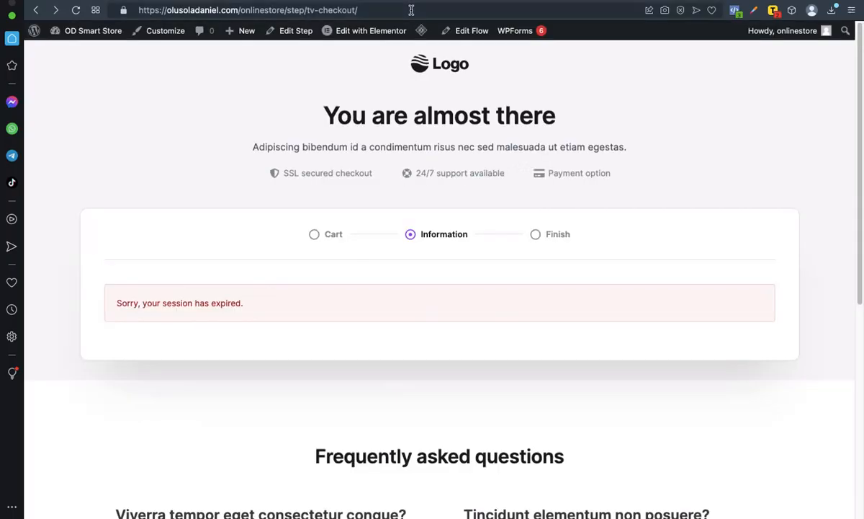
pyautogui.click(411, 10)
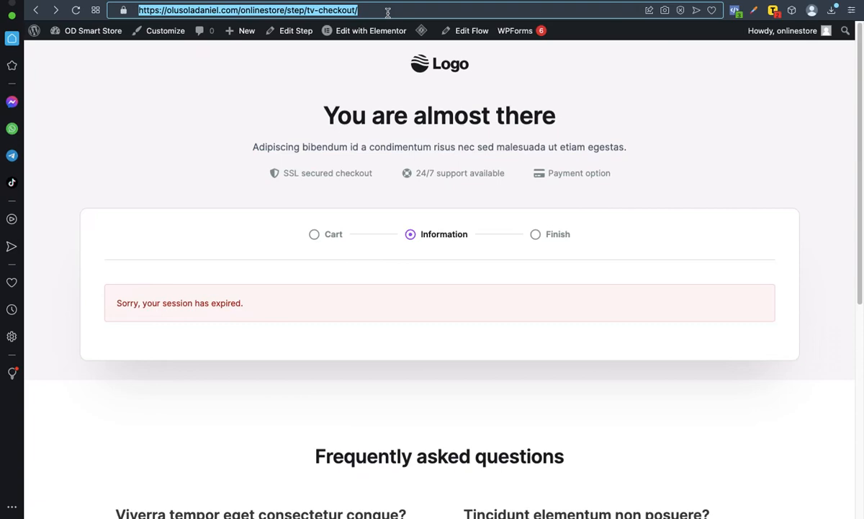
pyautogui.write('vacuum')
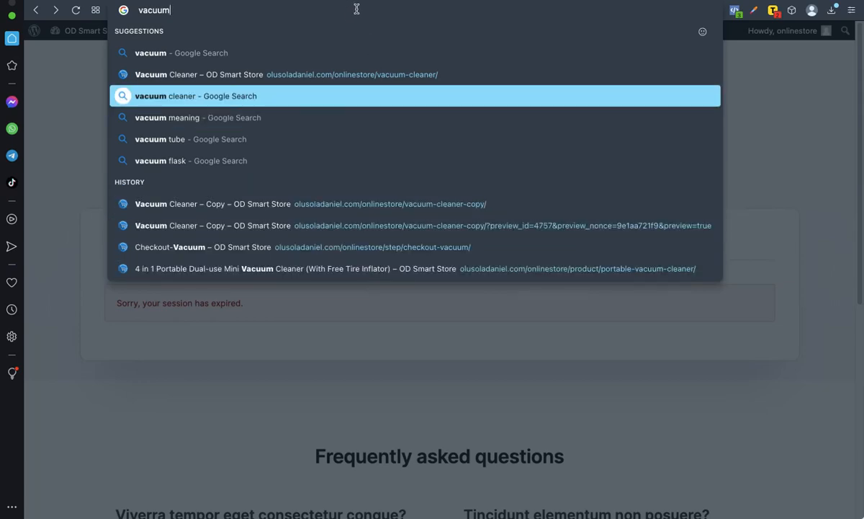
pyautogui.doubleClick(287, 6)
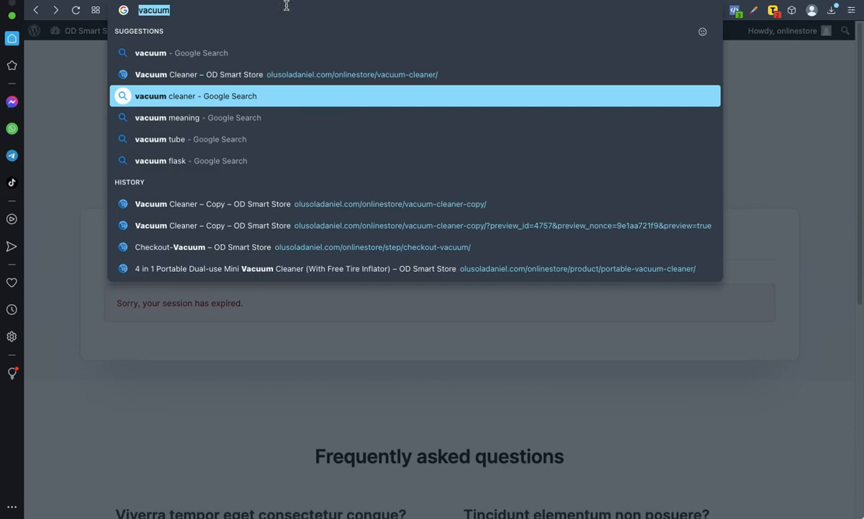
pyautogui.write('tuto')
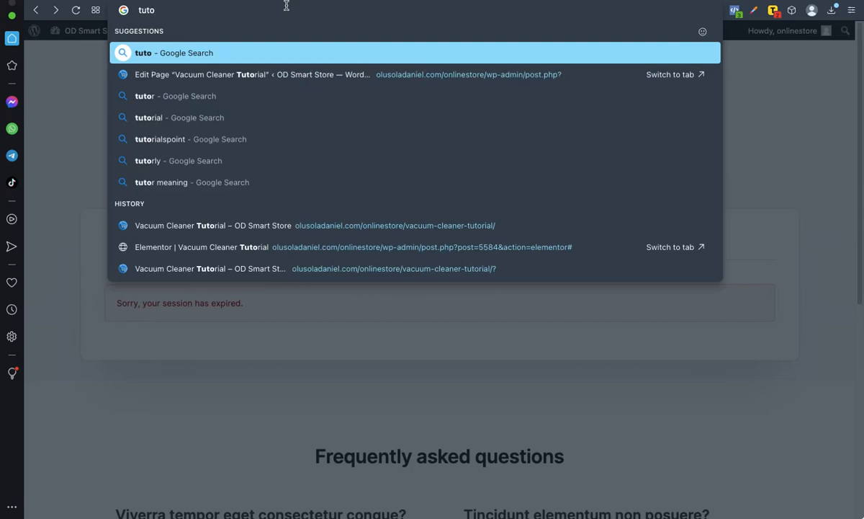
pyautogui.click(374, 225)
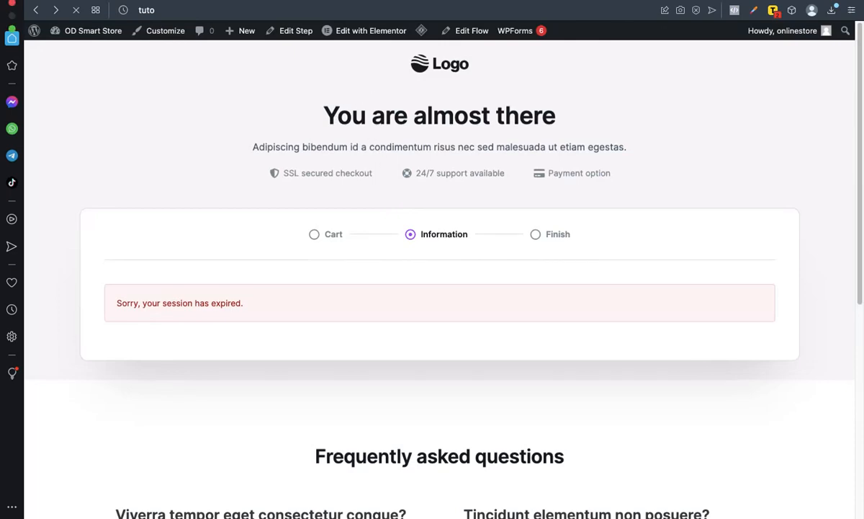
pyautogui.press('Return')
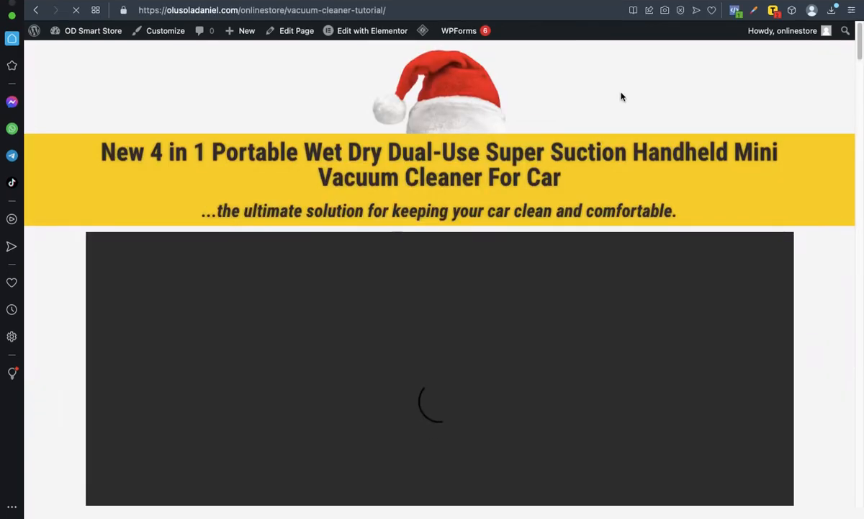
# - Go through the vacuum cleaner sales page to its ordering options and proceed to the order form
pyautogui.scroll(-2, 621, 101)
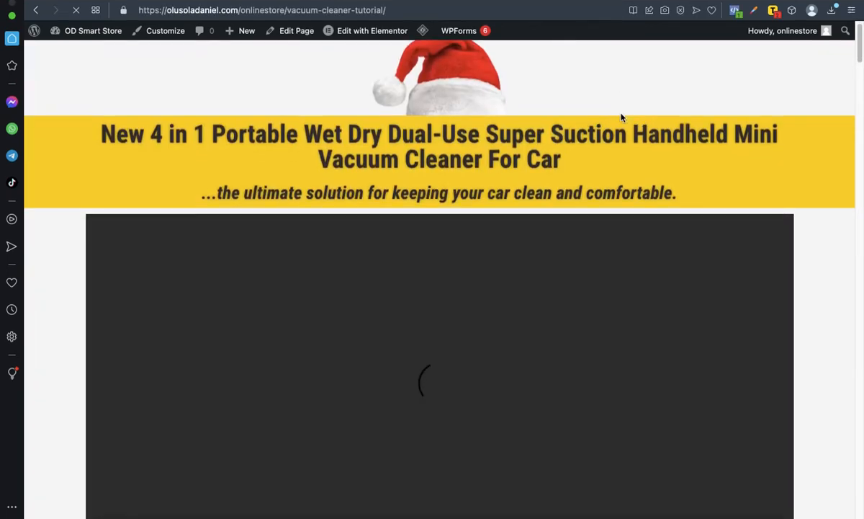
pyautogui.scroll(-5, 548, 91)
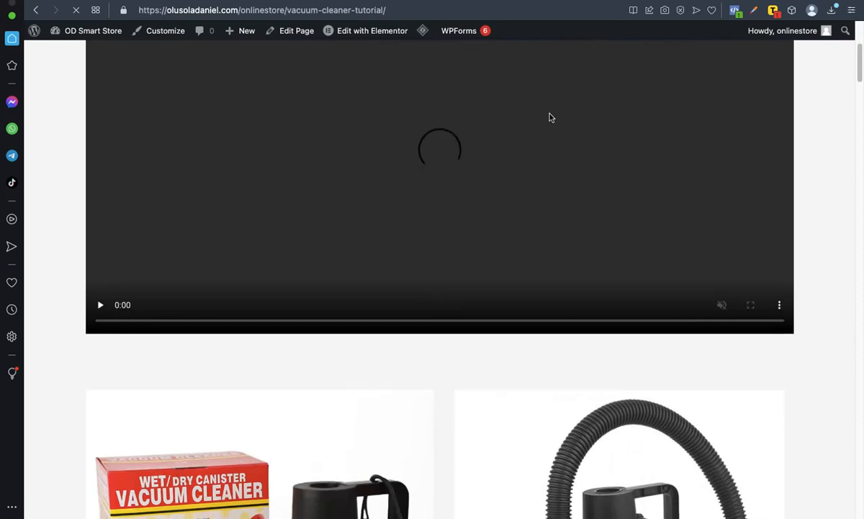
pyautogui.scroll(3, 551, 117)
pyautogui.scroll(-6, 552, 126)
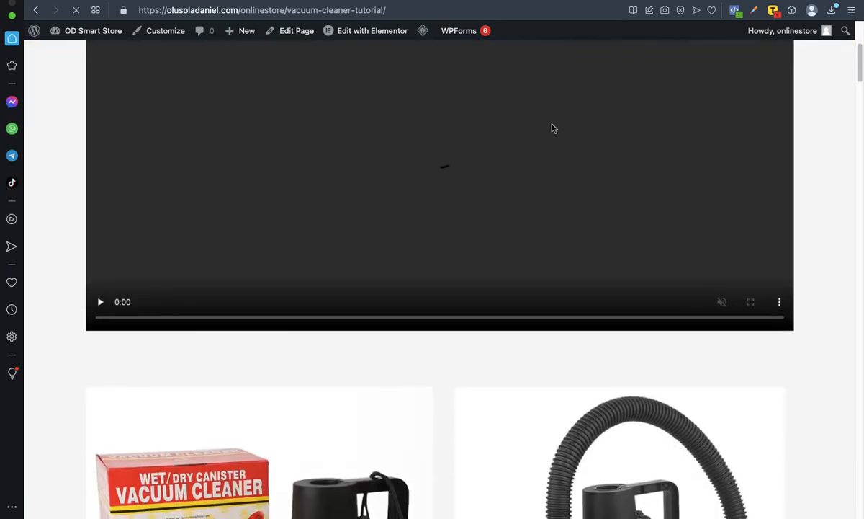
pyautogui.scroll(-12, 552, 128)
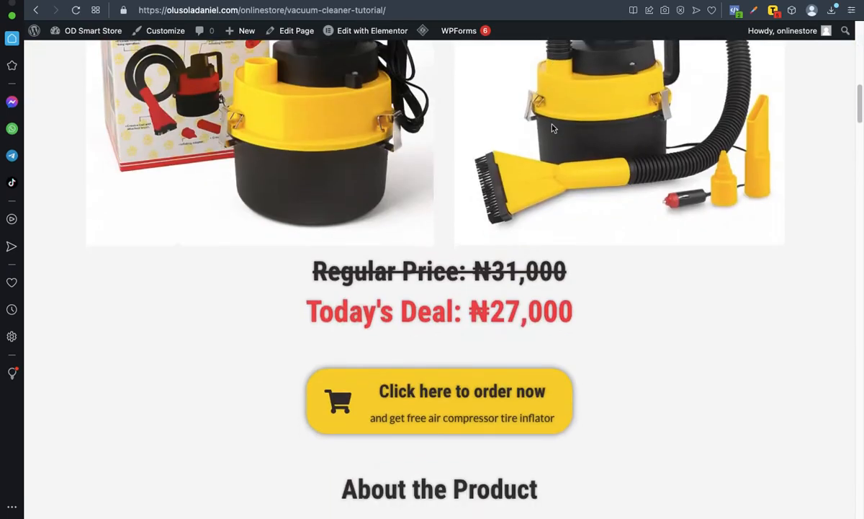
pyautogui.scroll(-20, 552, 128)
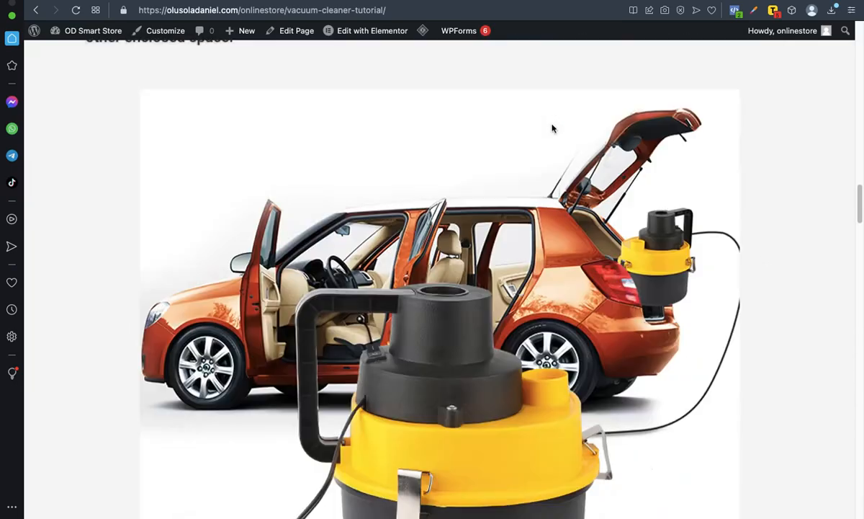
pyautogui.scroll(-20, 553, 128)
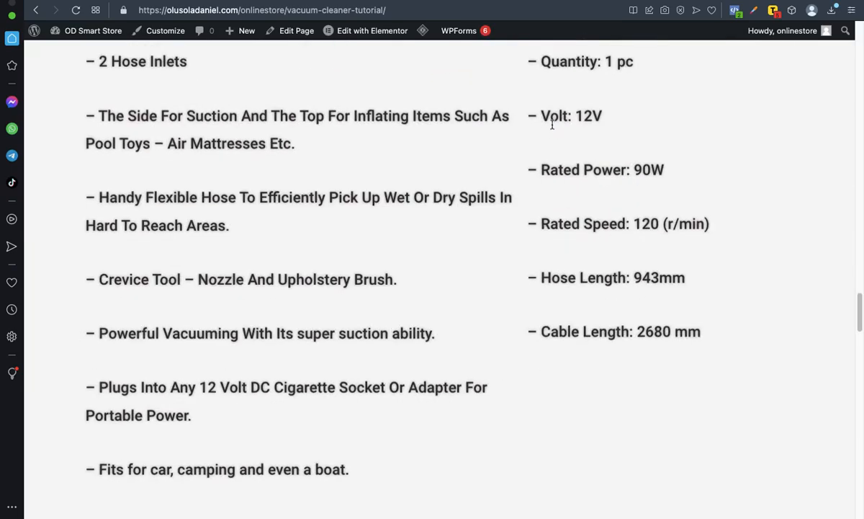
pyautogui.scroll(-20, 553, 128)
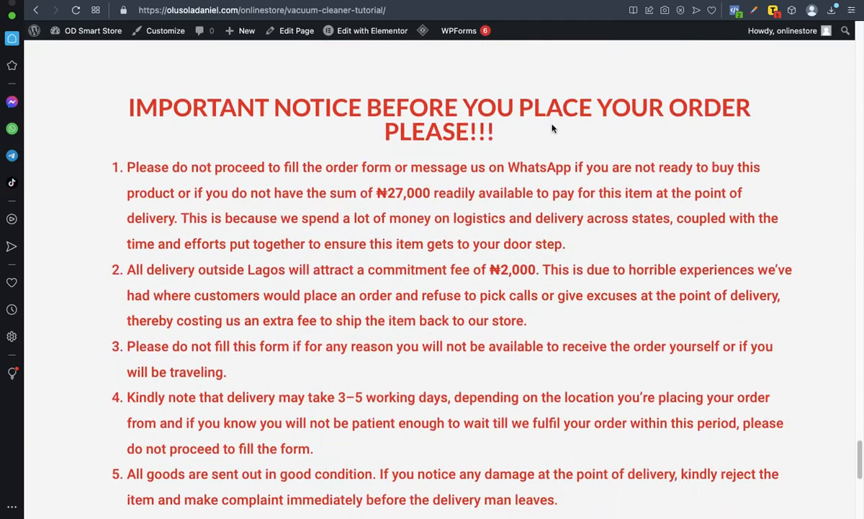
pyautogui.scroll(-5, 553, 128)
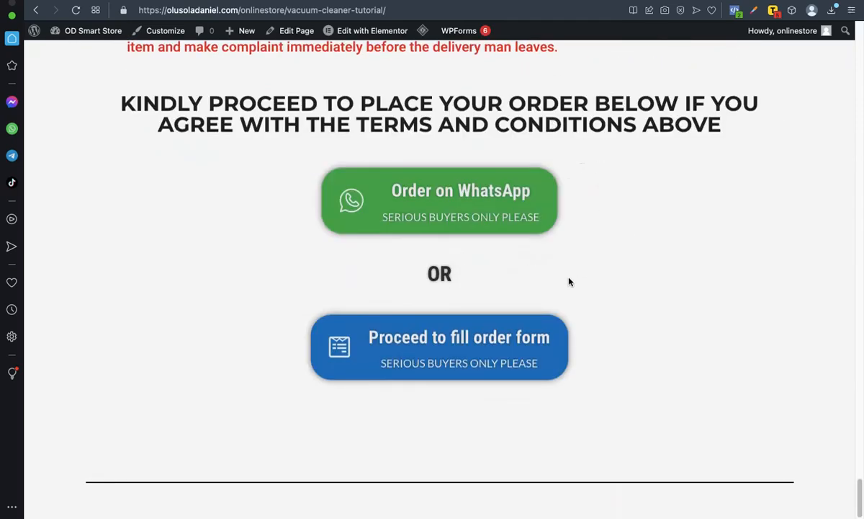
pyautogui.click(458, 357)
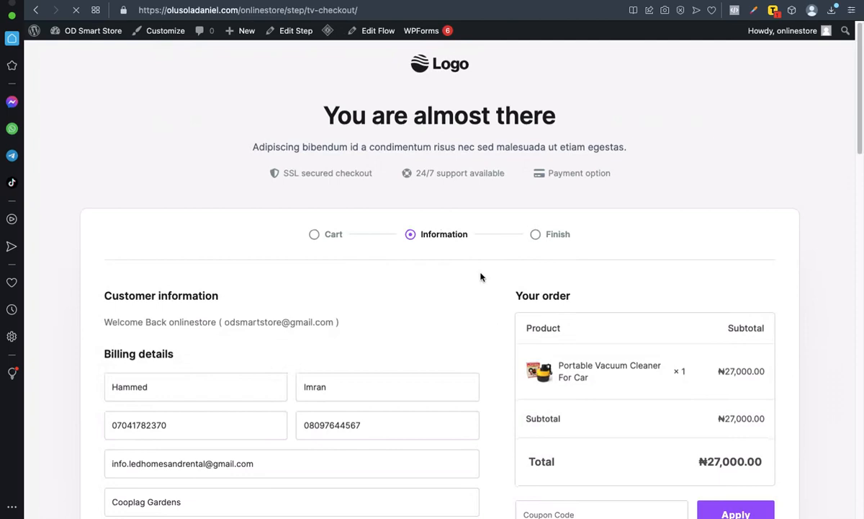
# - Examine the checkout page's prefilled billing details and the order summary for the Portable Vacuum Cleaner For Car
pyautogui.scroll(-2, 473, 262)
pyautogui.scroll(2, 473, 263)
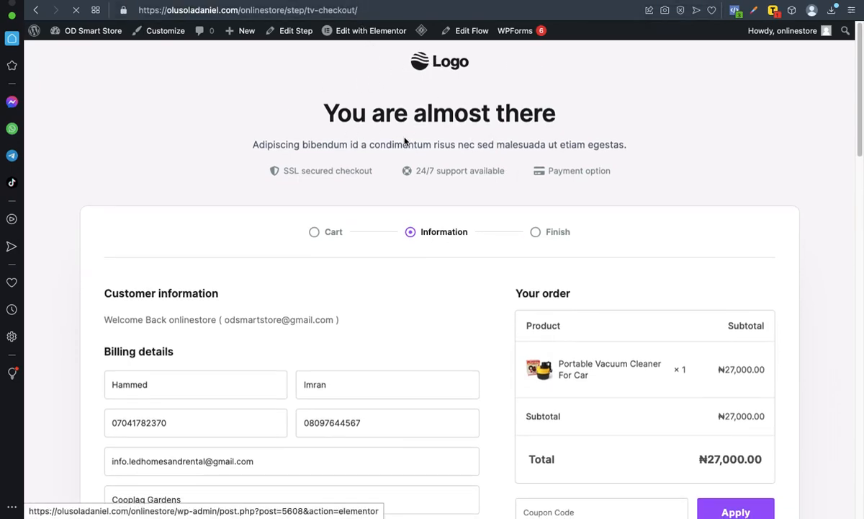
pyautogui.scroll(-3, 476, 144)
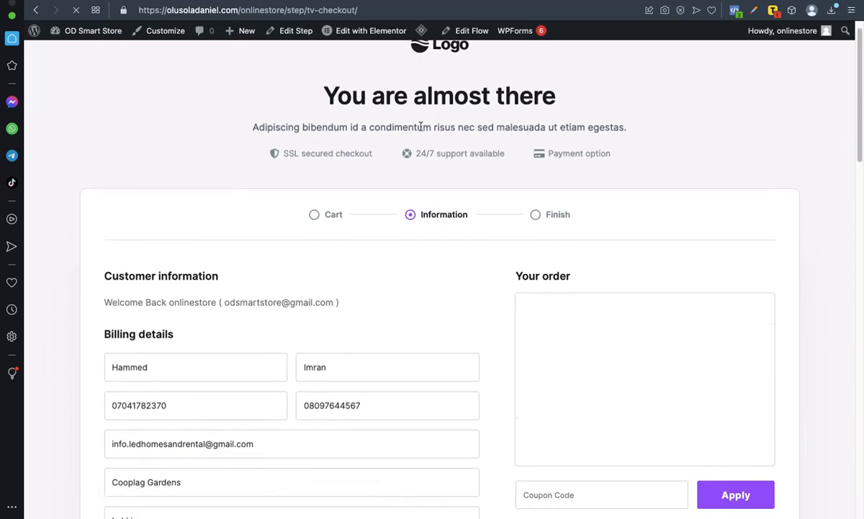
pyautogui.scroll(2, 443, 106)
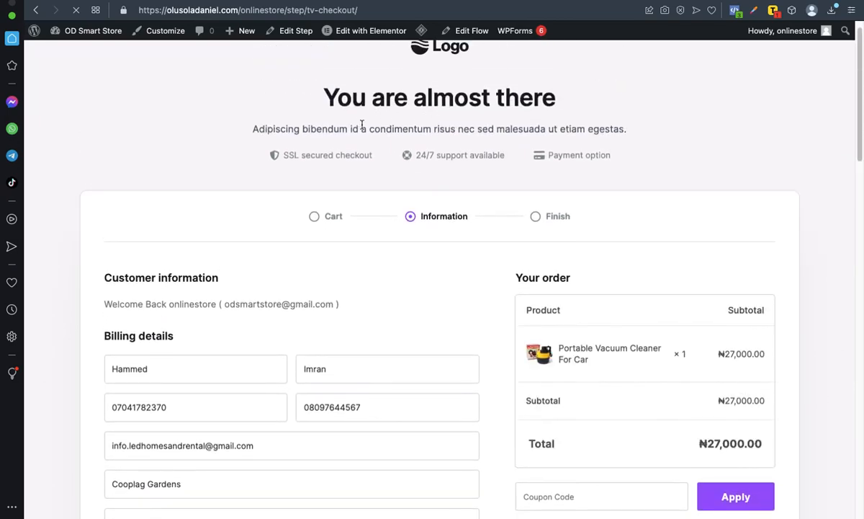
pyautogui.scroll(1, 422, 134)
pyautogui.scroll(-15, 390, 158)
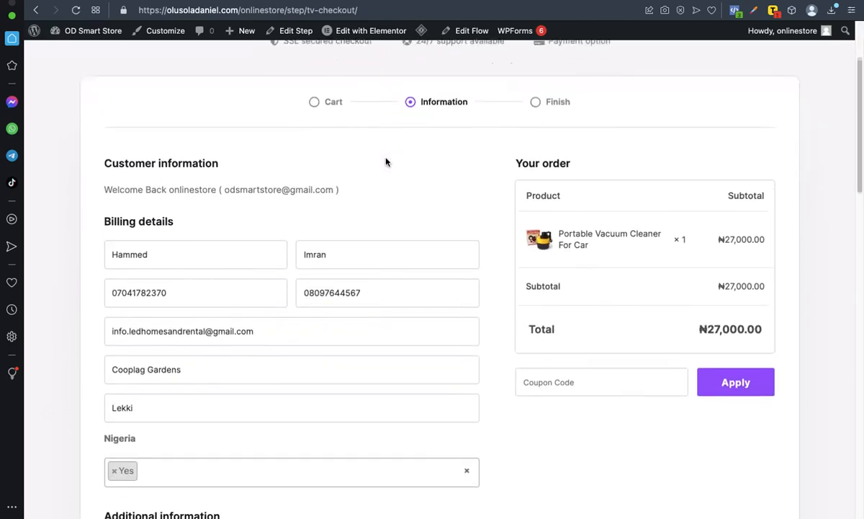
pyautogui.scroll(-3, 461, 230)
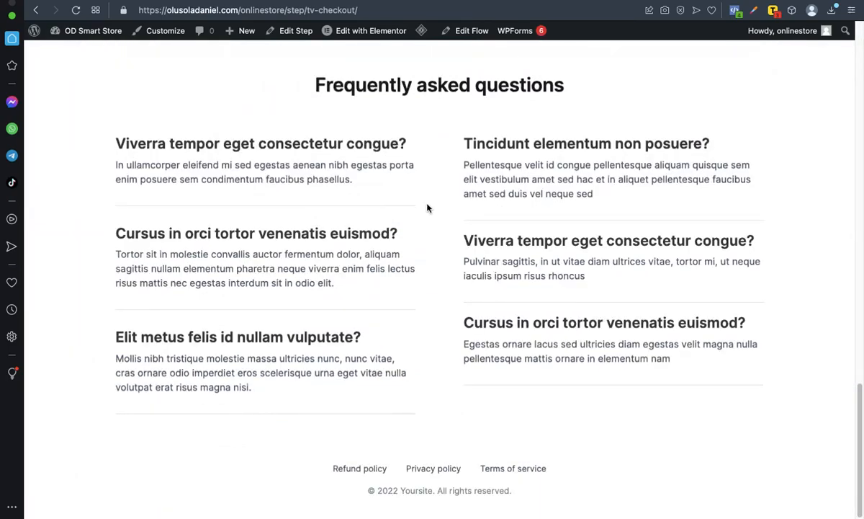
pyautogui.scroll(18, 454, 260)
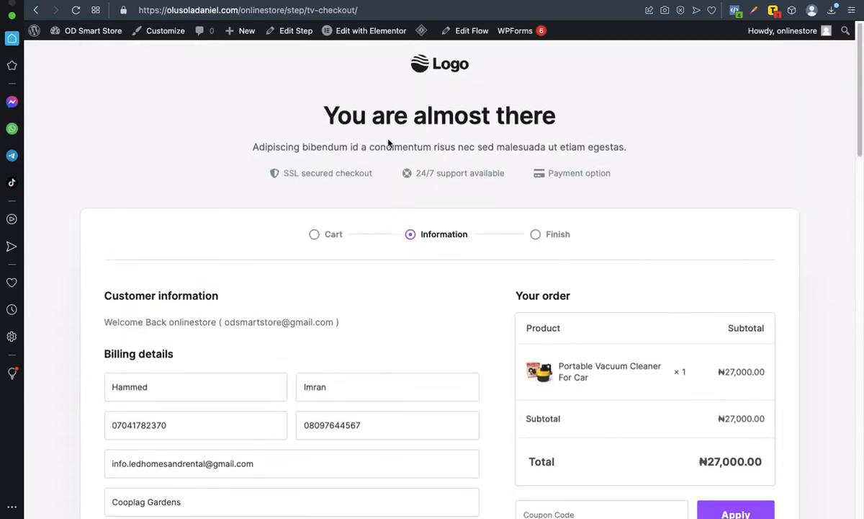
pyautogui.scroll(-2, 408, 161)
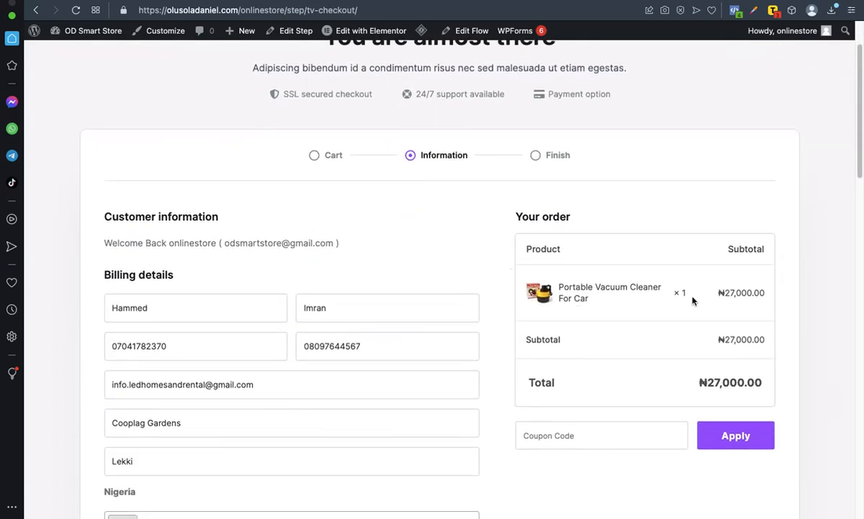
pyautogui.scroll(-4, 331, 317)
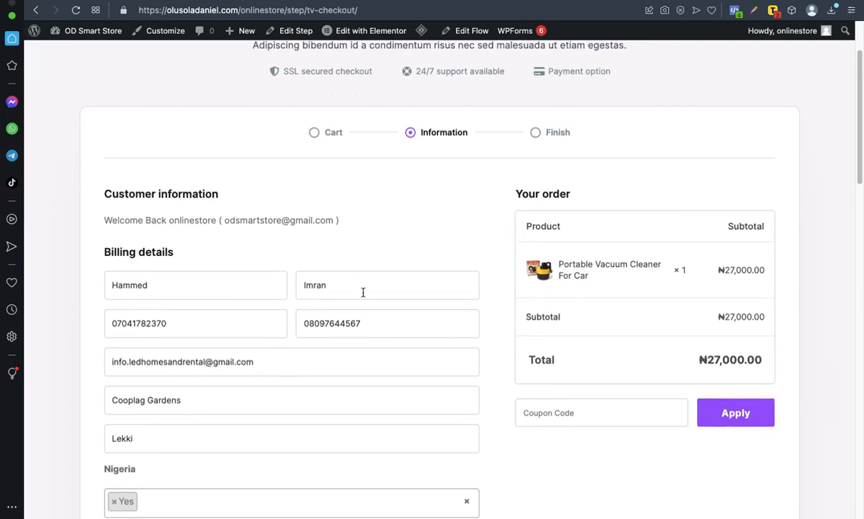
# - Add the one-time 3x Expandable Carwash Magic Hose offer below the payment section to the order
pyautogui.scroll(-6, 294, 251)
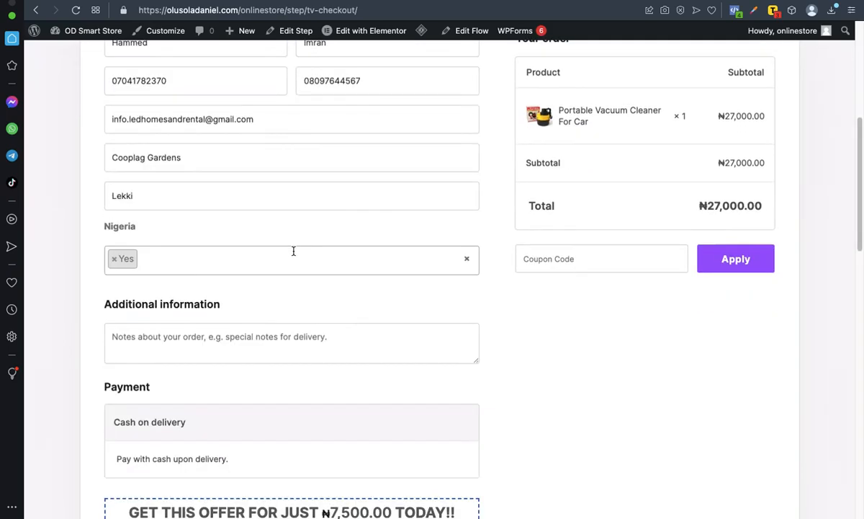
pyautogui.scroll(-5, 294, 251)
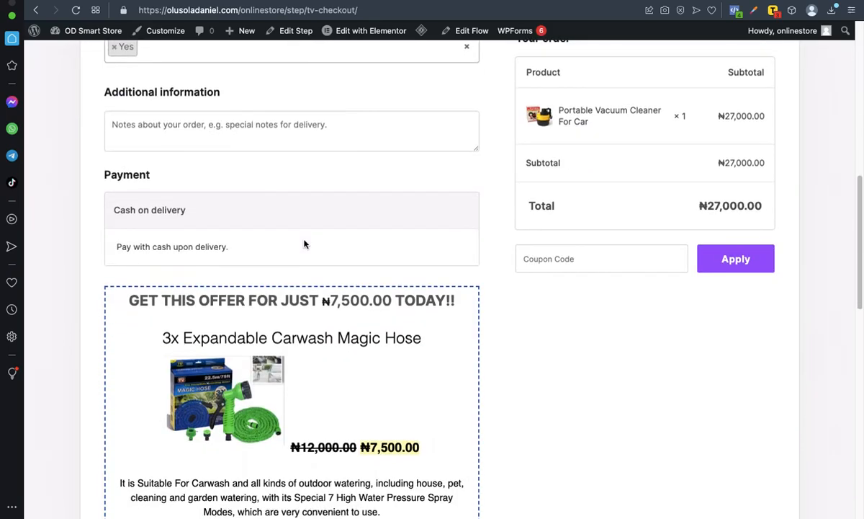
pyautogui.scroll(-1, 302, 245)
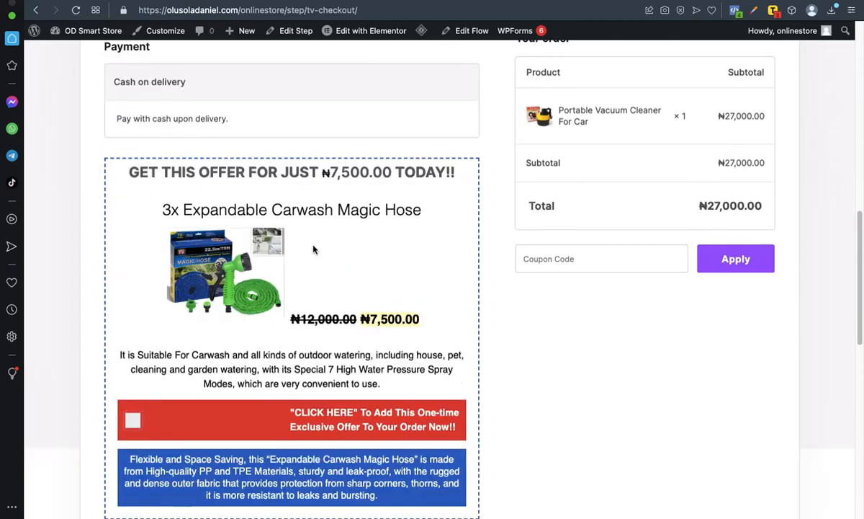
pyautogui.scroll(-3, 259, 245)
pyautogui.click(132, 311)
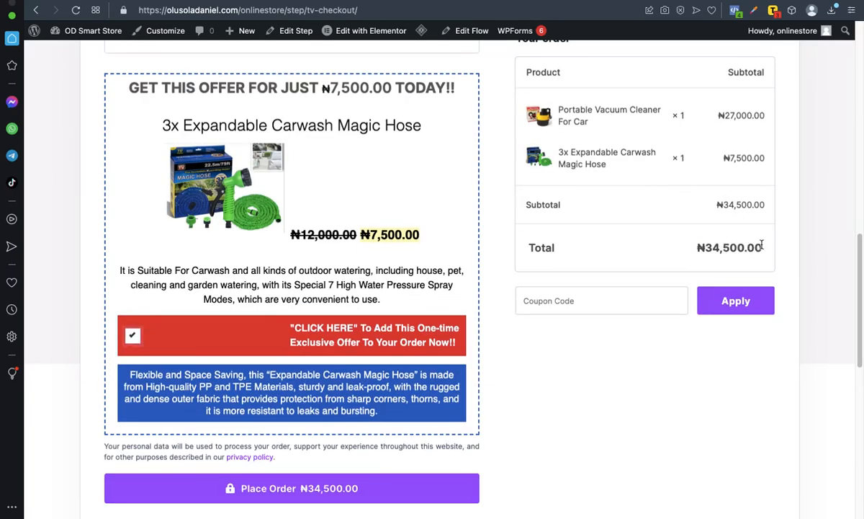
# - Place the cash-on-delivery order for the vacuum cleaner and the magic hose
pyautogui.scroll(-1, 377, 268)
pyautogui.scroll(-4, 377, 268)
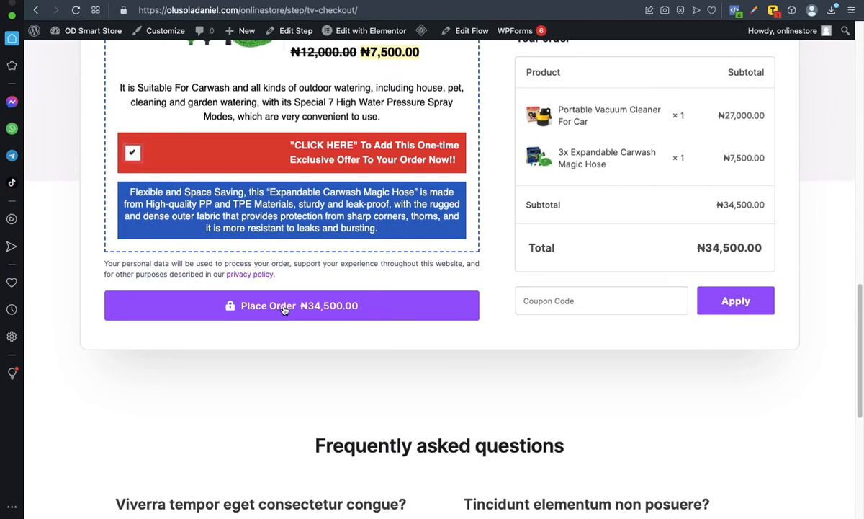
pyautogui.click(284, 307)
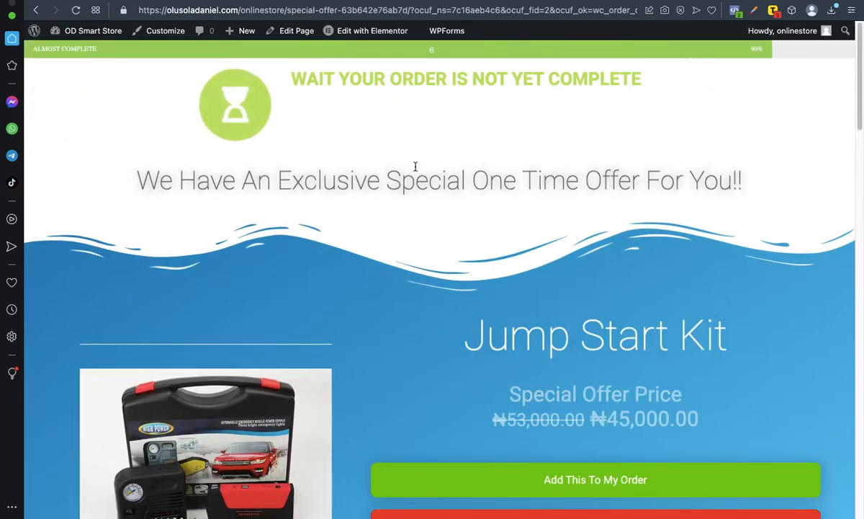
# - Examine the Jump Start Kit upsell page, including its headline, special offer price and the accept and skip options
pyautogui.scroll(-5, 402, 105)
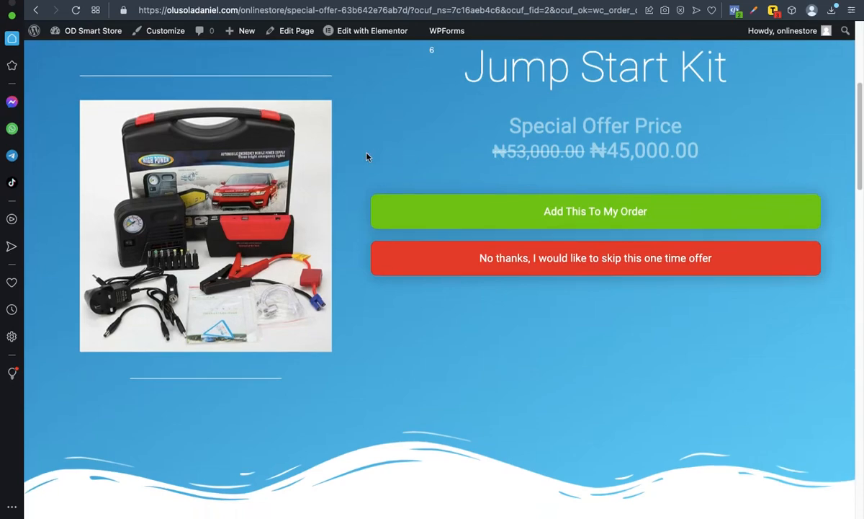
pyautogui.scroll(4, 367, 156)
pyautogui.scroll(-2, 367, 156)
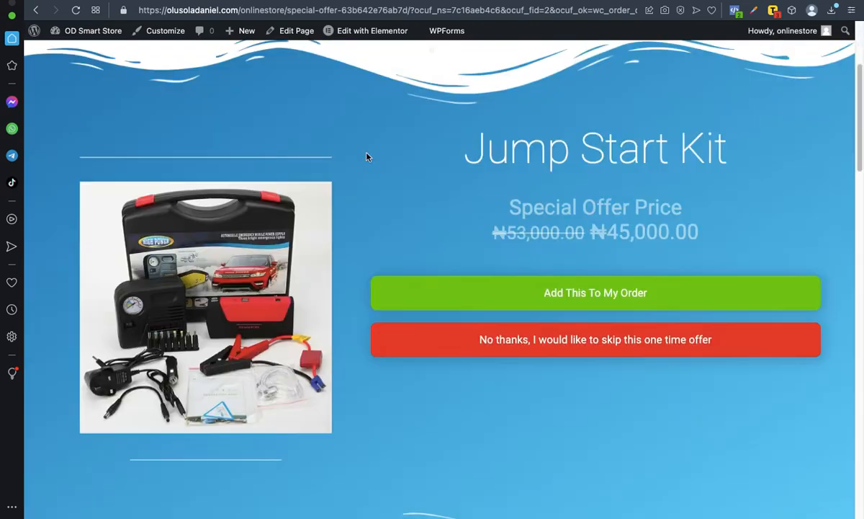
pyautogui.scroll(1, 401, 179)
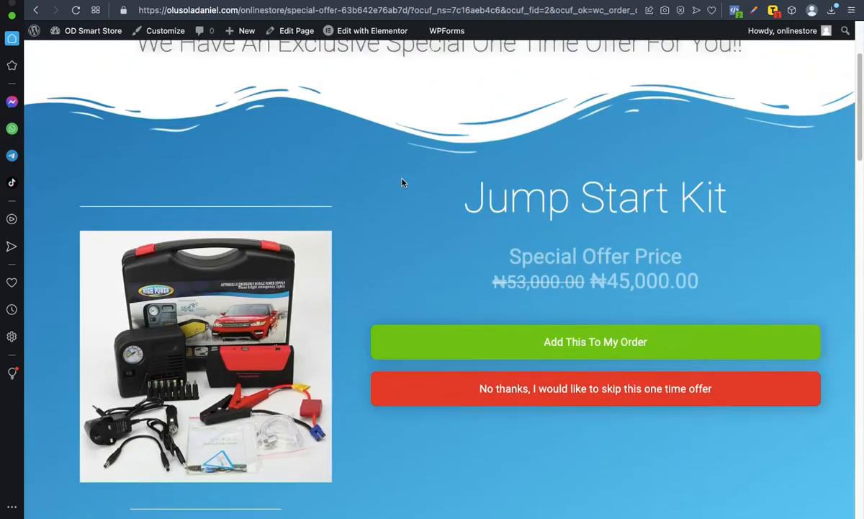
pyautogui.scroll(3, 401, 180)
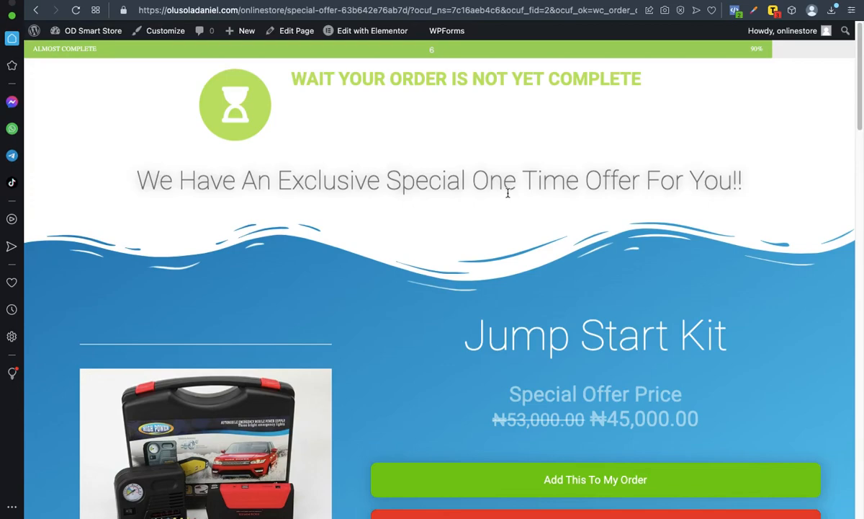
pyautogui.scroll(-5, 648, 202)
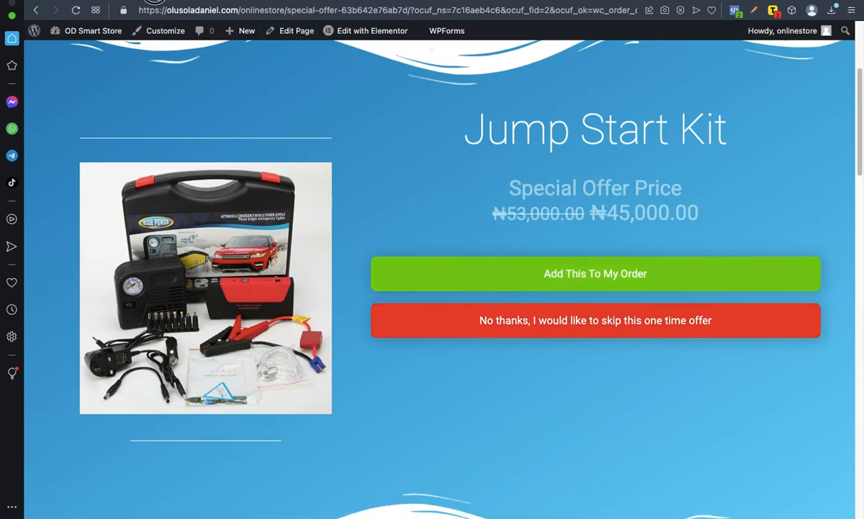
# - Review the funnel's Offer #1 settings for the Jump Start Kit, including the redirect pages and the offer template choices
pyautogui.hotkey('ctrl', 'Tab')
pyautogui.scroll(-10, 346, 288)
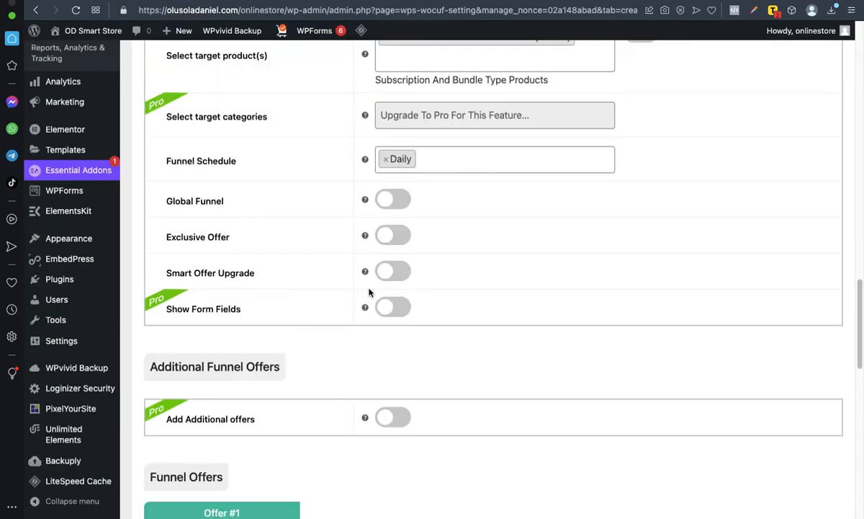
pyautogui.scroll(2, 369, 291)
pyautogui.scroll(-6, 368, 291)
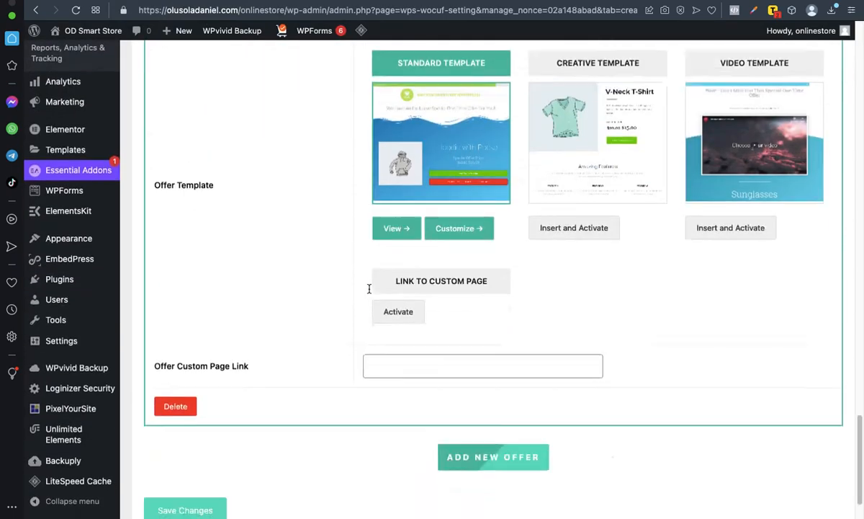
pyautogui.scroll(5, 369, 292)
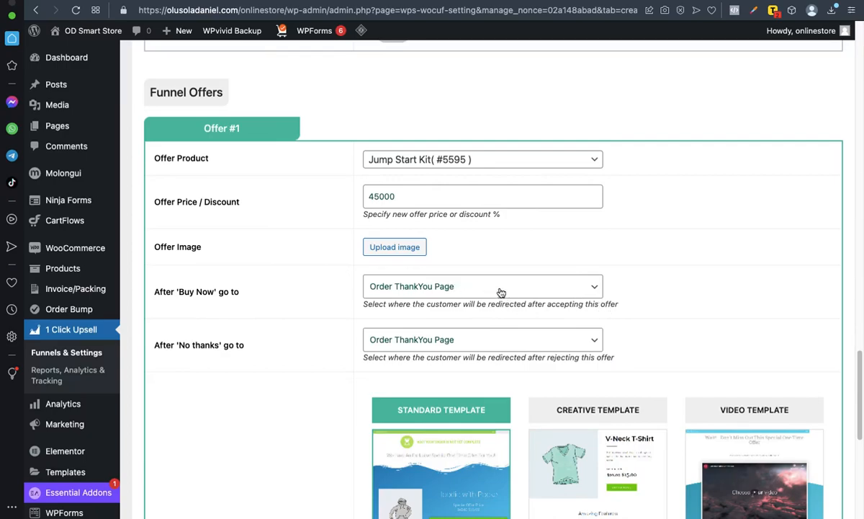
pyautogui.scroll(-5, 600, 291)
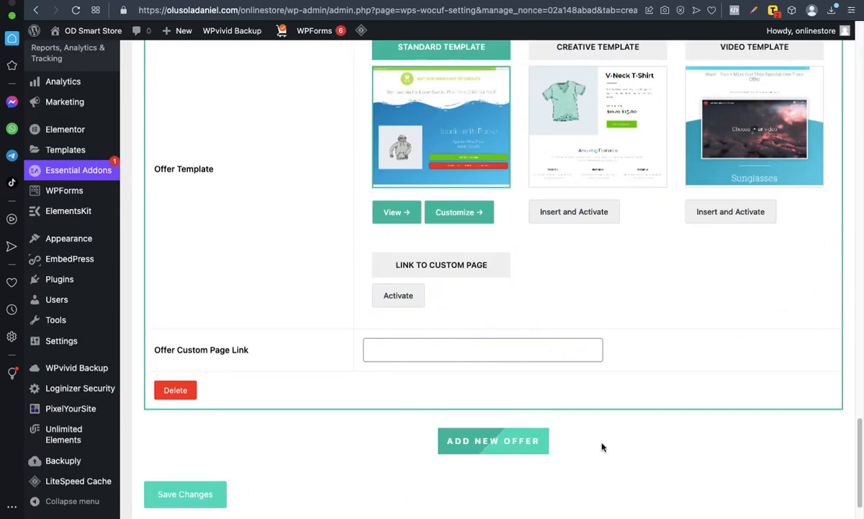
pyautogui.scroll(4, 603, 446)
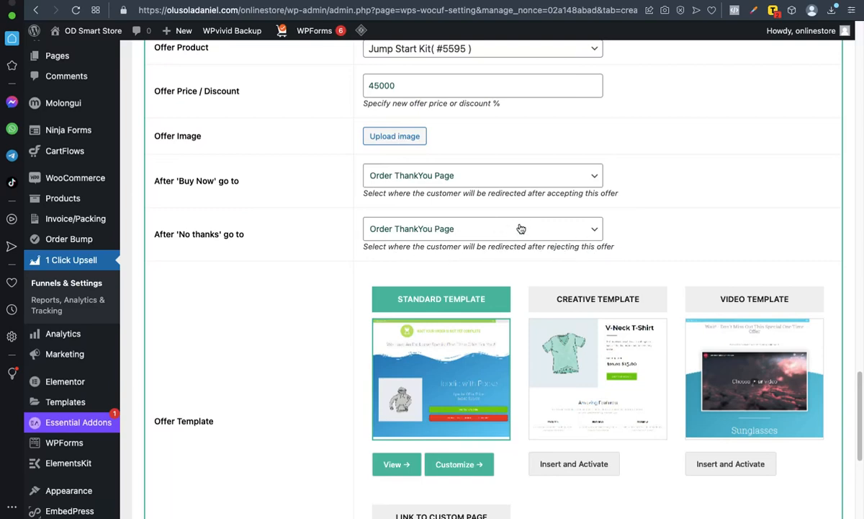
pyautogui.scroll(3, 519, 226)
pyautogui.scroll(1, 518, 226)
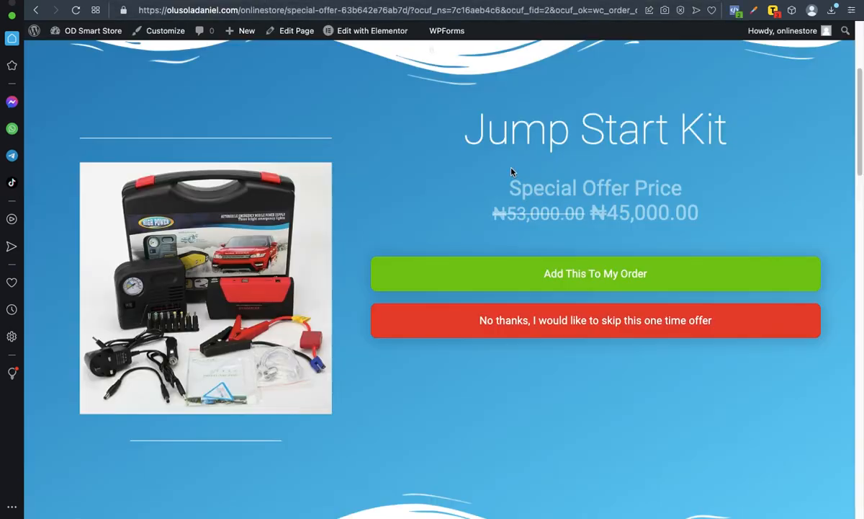
# - Examine the full upsell page, from the order banner down through the features, testimonials, accept and decline options and guarantee sections
pyautogui.scroll(-4, 457, 216)
pyautogui.scroll(5, 432, 214)
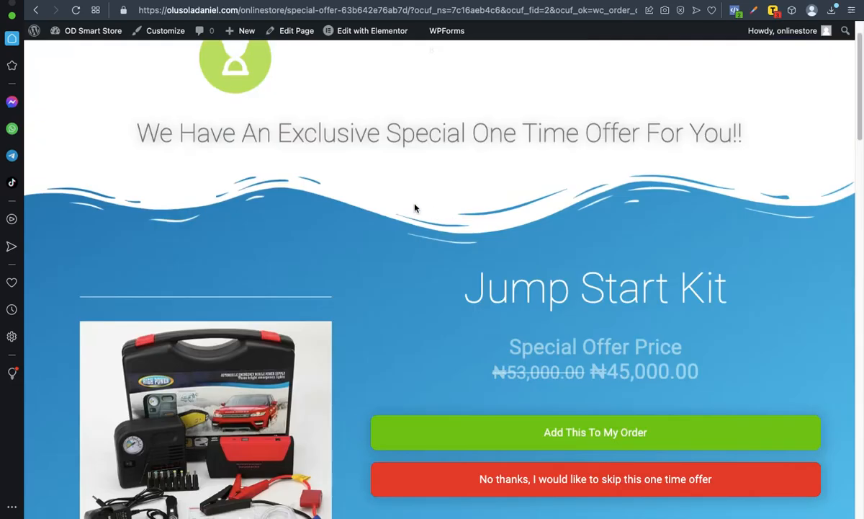
pyautogui.scroll(1, 346, 137)
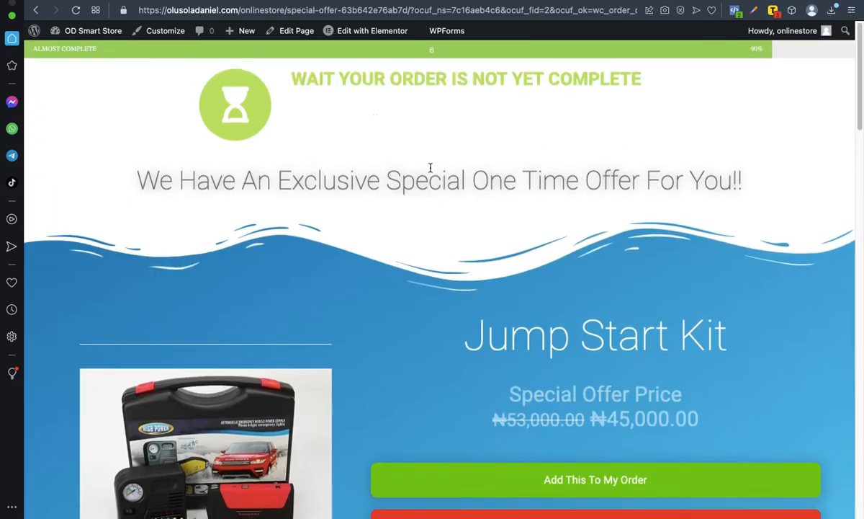
pyautogui.moveTo(371, 34)
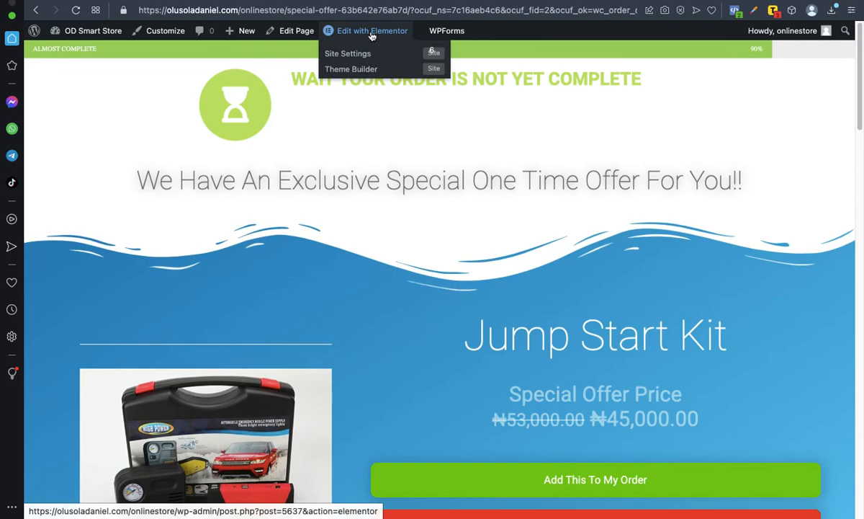
pyautogui.scroll(-5, 432, 174)
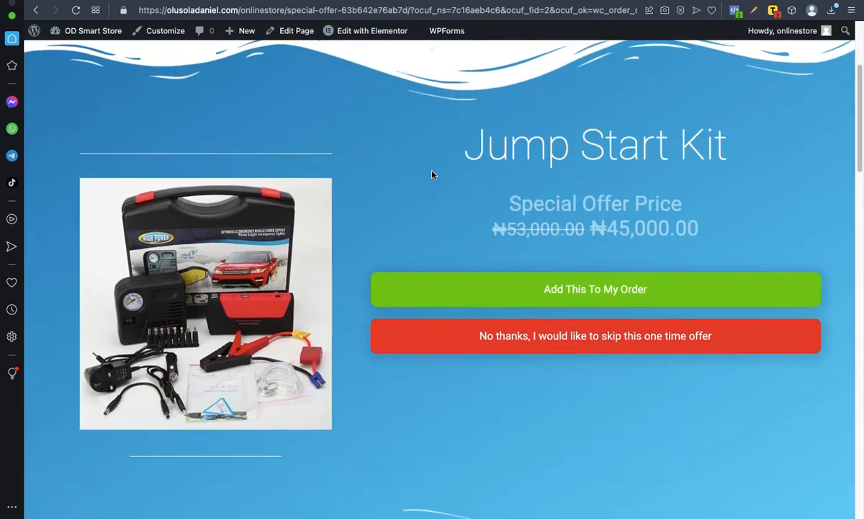
pyautogui.scroll(-10, 432, 174)
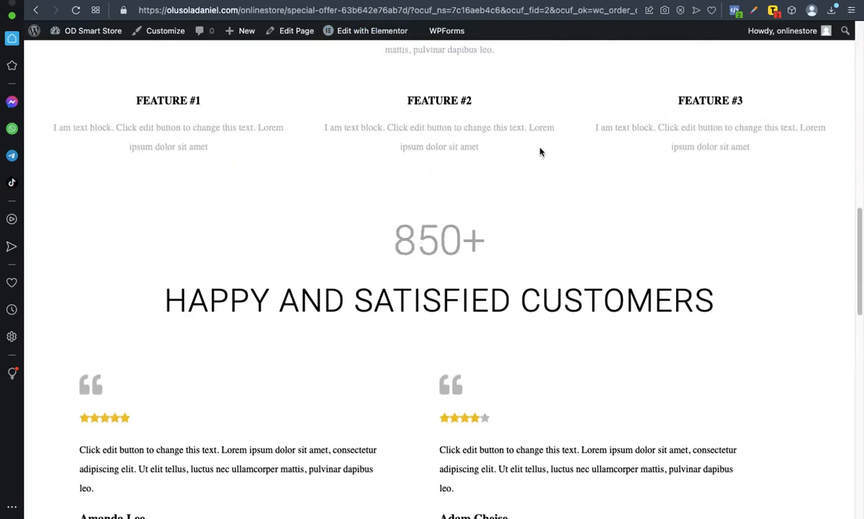
pyautogui.scroll(-15, 542, 151)
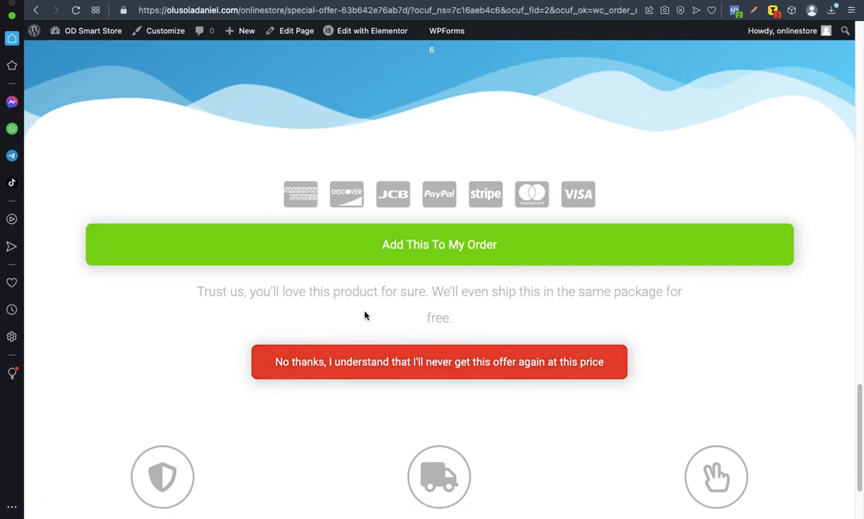
pyautogui.scroll(-3, 364, 310)
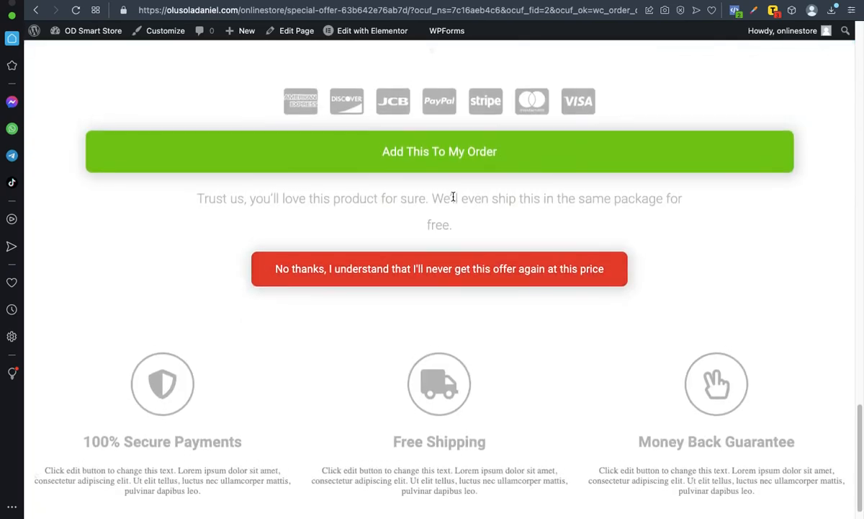
pyautogui.scroll(1, 453, 196)
pyautogui.scroll(-2, 453, 197)
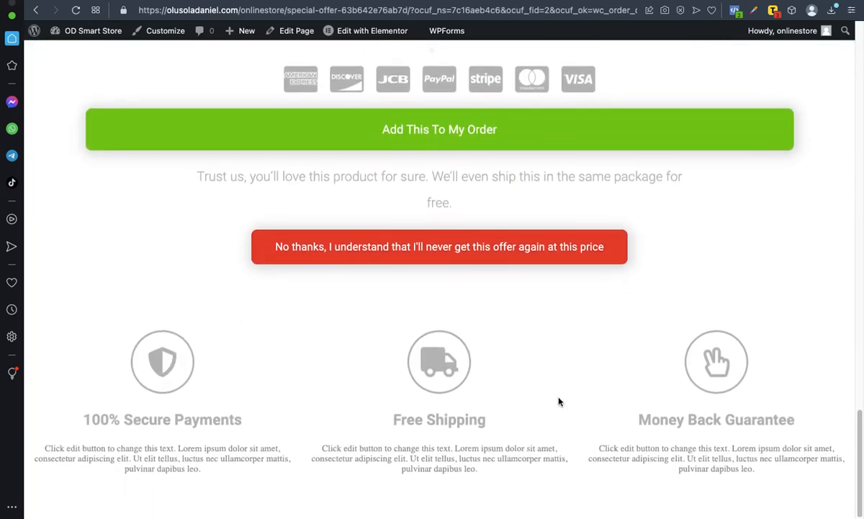
pyautogui.scroll(15, 334, 358)
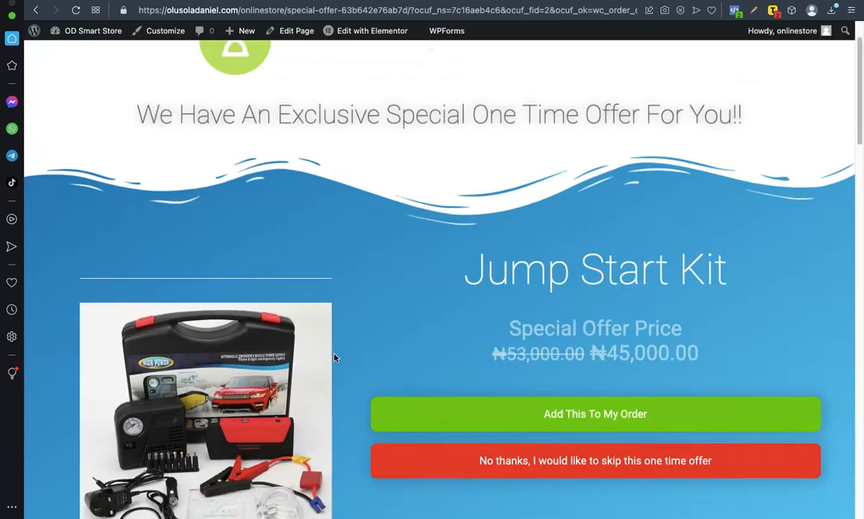
pyautogui.scroll(2, 334, 358)
pyautogui.scroll(-12, 335, 358)
pyautogui.scroll(3, 186, 166)
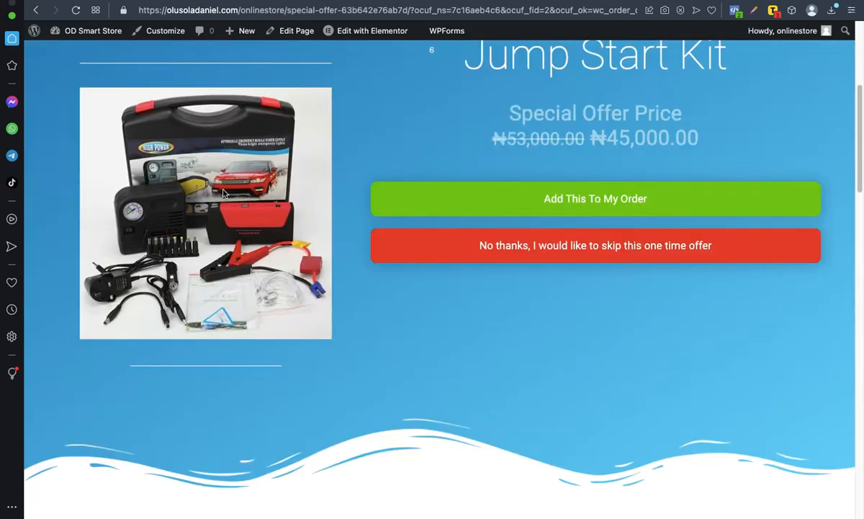
pyautogui.scroll(2, 522, 265)
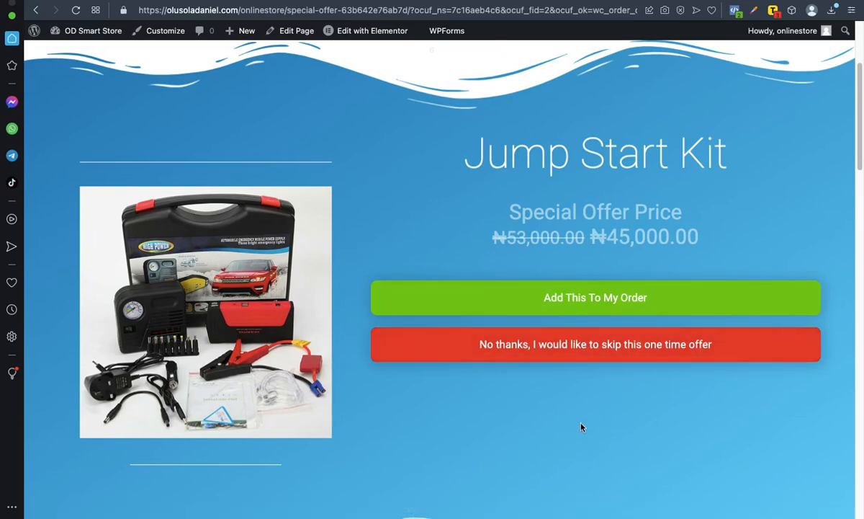
# - Accept the Jump Start Kit special offer and add it to the order
pyautogui.scroll(-2, 582, 426)
pyautogui.scroll(-3, 566, 378)
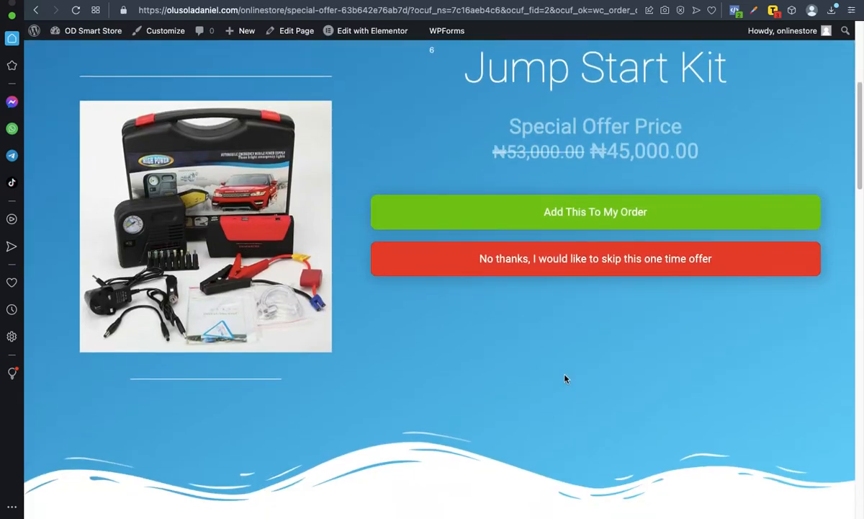
pyautogui.scroll(6, 574, 226)
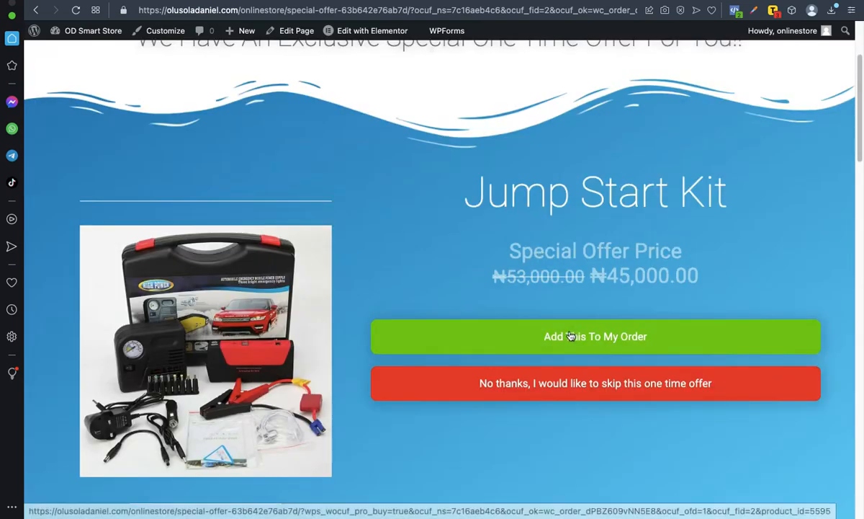
pyautogui.scroll(1, 566, 324)
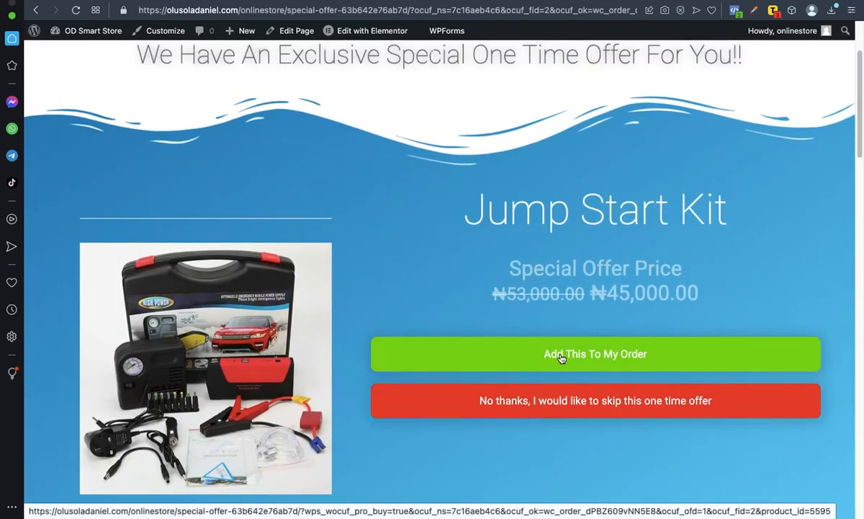
pyautogui.click(560, 356)
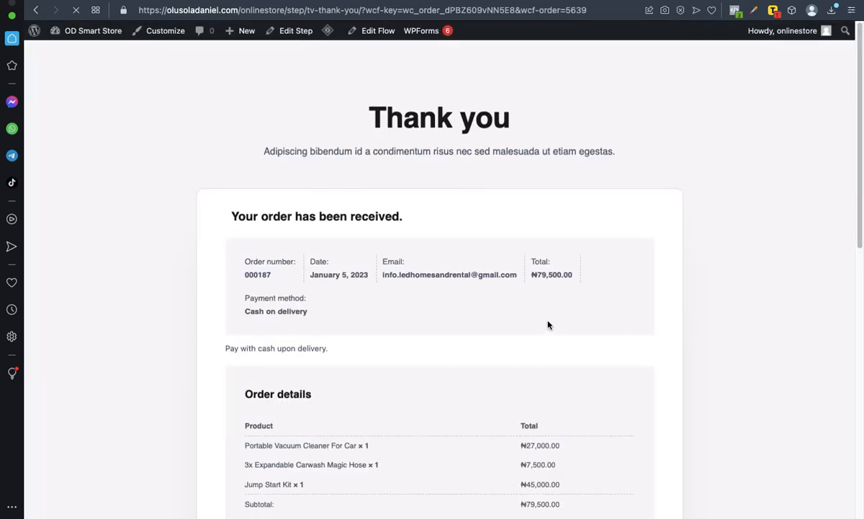
# - Examine the order's thank-you page, including the product lines, total, payment method, billing address and extra order fields
pyautogui.scroll(-1, 551, 279)
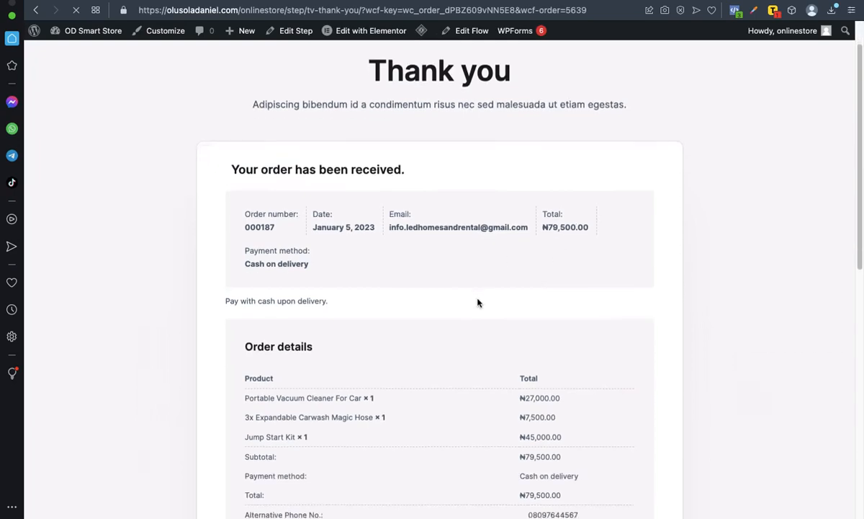
pyautogui.scroll(-5, 478, 303)
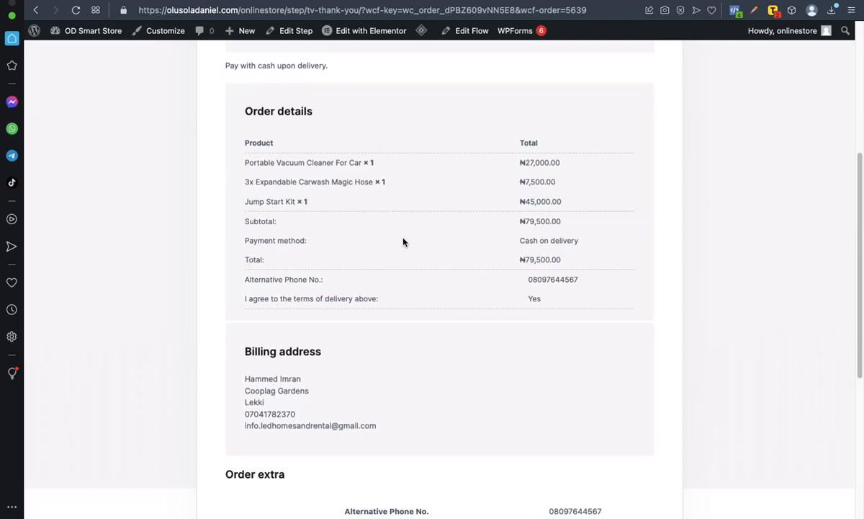
pyautogui.scroll(5, 403, 242)
pyautogui.scroll(-2, 401, 240)
pyautogui.scroll(2, 401, 240)
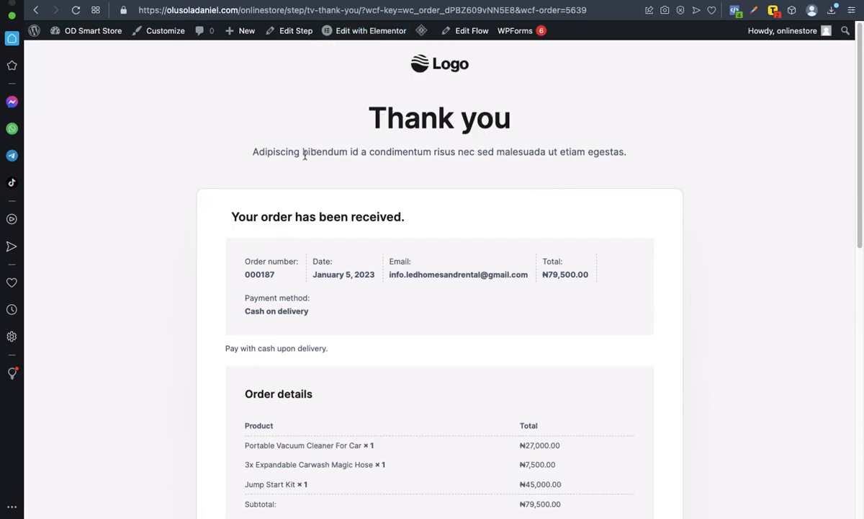
pyautogui.scroll(-5, 382, 190)
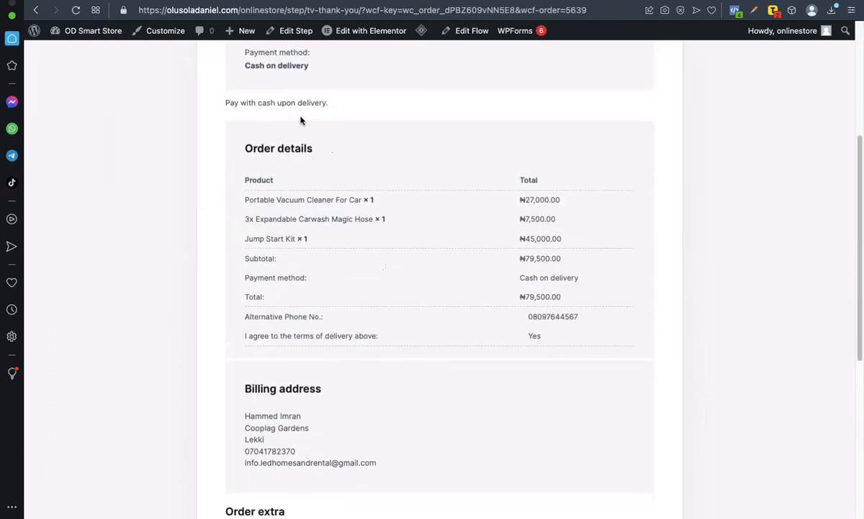
pyautogui.scroll(-1, 353, 280)
pyautogui.scroll(-5, 351, 278)
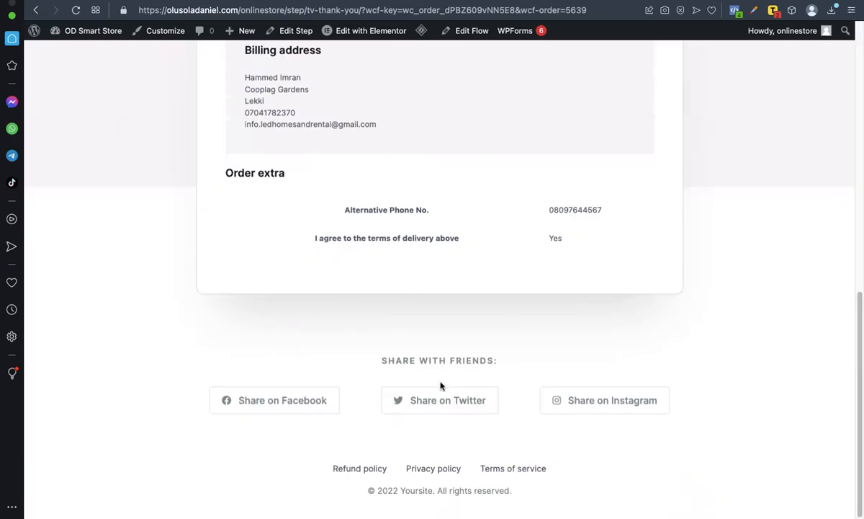
pyautogui.scroll(5, 400, 355)
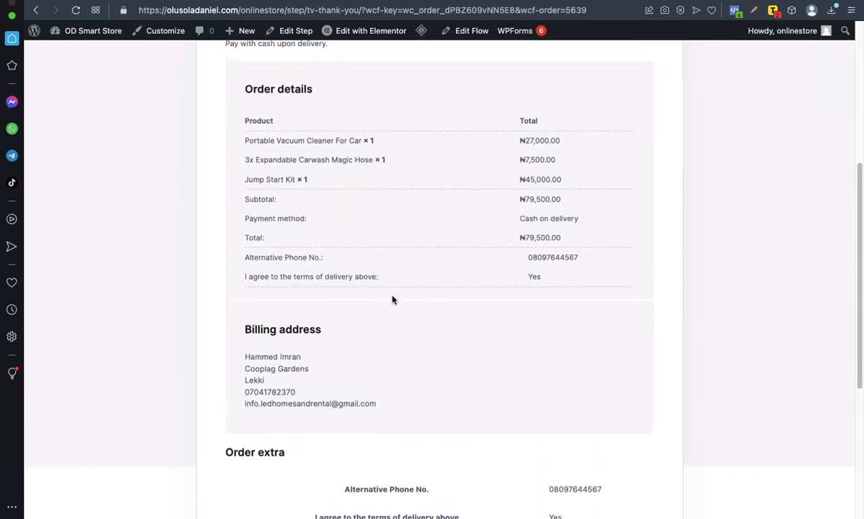
pyautogui.scroll(-1, 392, 299)
pyautogui.scroll(5, 392, 300)
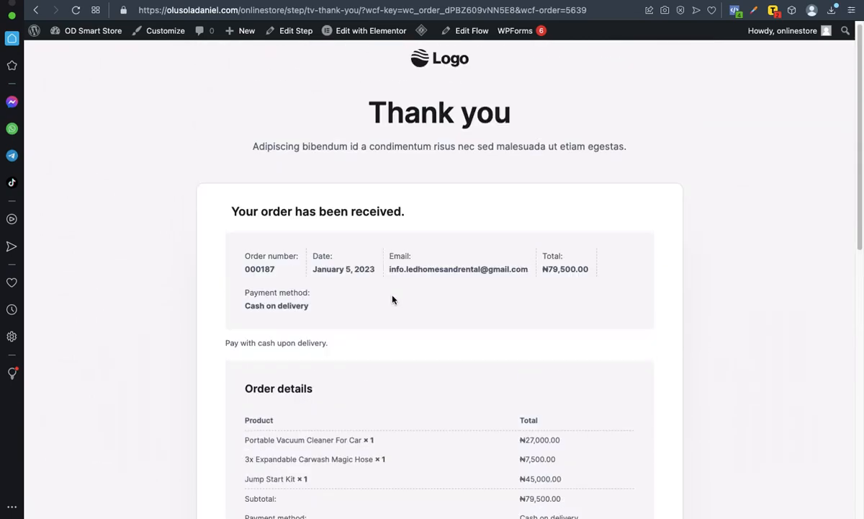
# - Return to the upsell funnel's settings and add a second offer below the Jump Start Kit offer
pyautogui.hotkey('ctrl', 'Left')
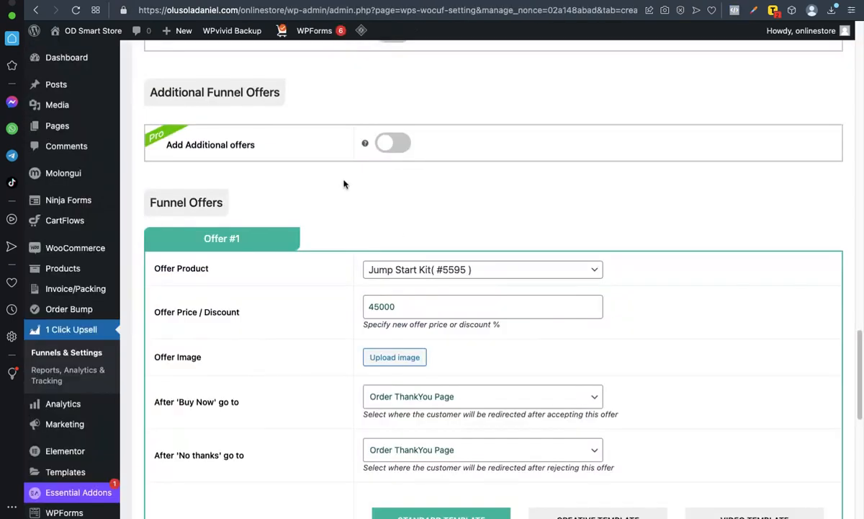
pyautogui.scroll(-7, 396, 233)
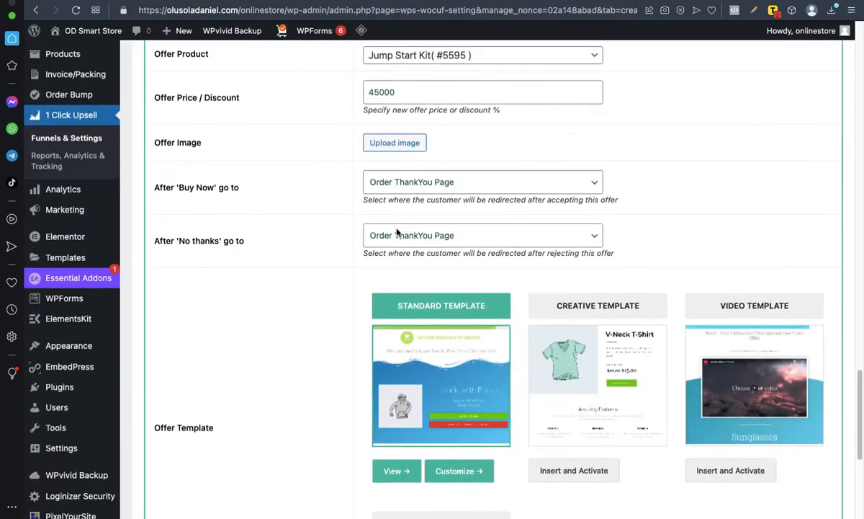
pyautogui.scroll(-2, 396, 233)
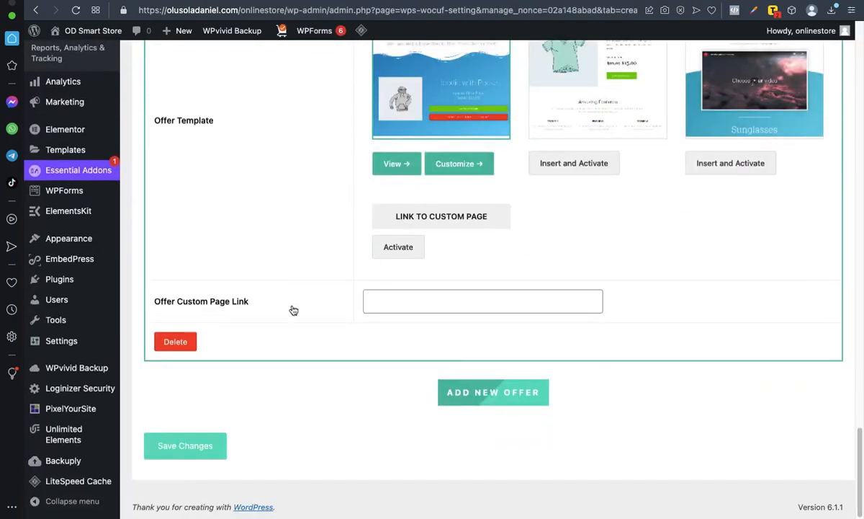
pyautogui.click(482, 398)
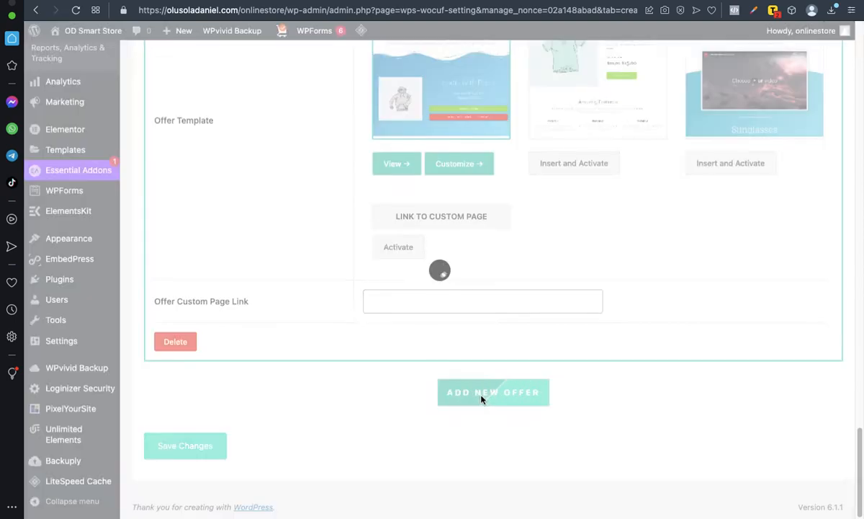
pyautogui.scroll(6, 380, 346)
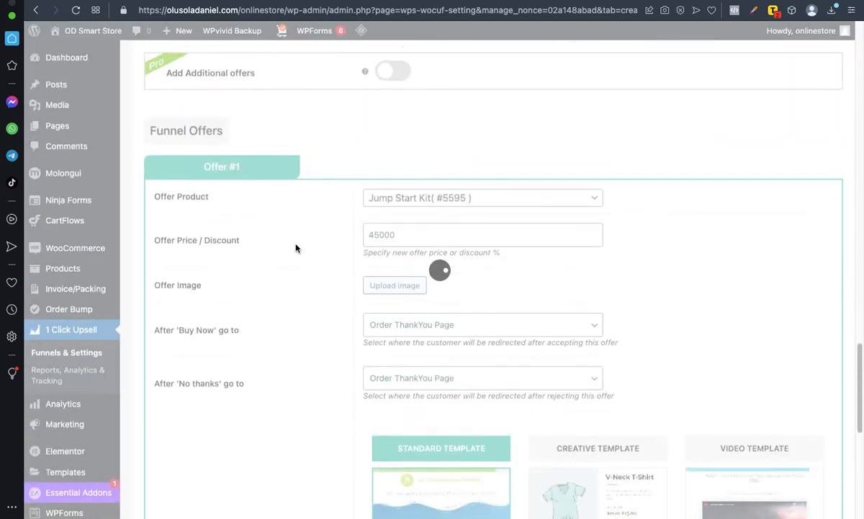
pyautogui.scroll(8, 249, 144)
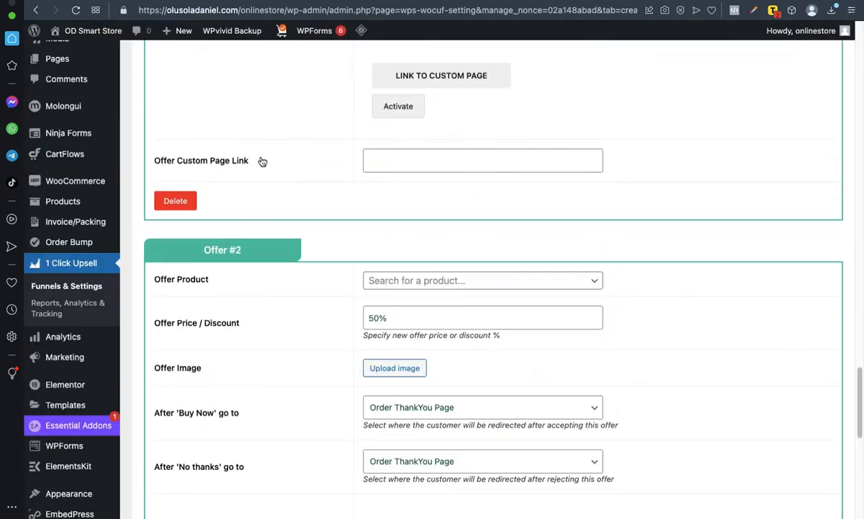
pyautogui.scroll(10, 266, 292)
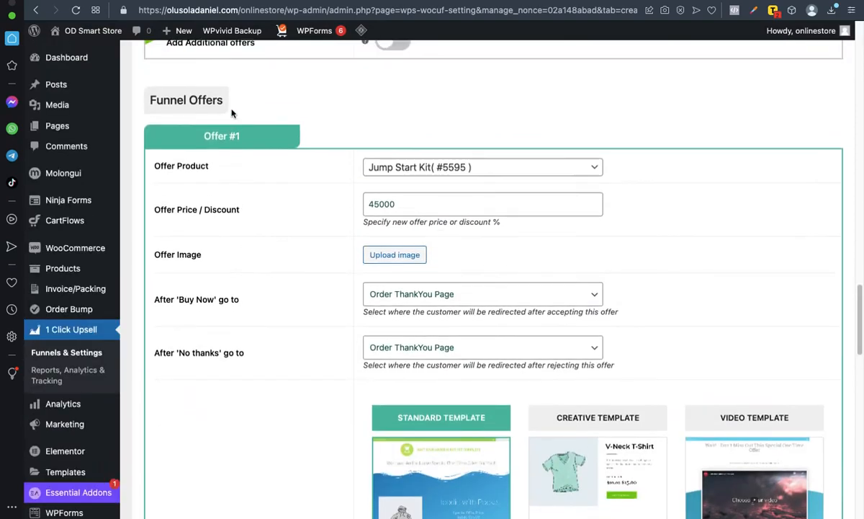
# - Search for "Apple" in Offer #2's product selection and choose the Apple Smartwatch as the offer product
pyautogui.scroll(-9, 305, 222)
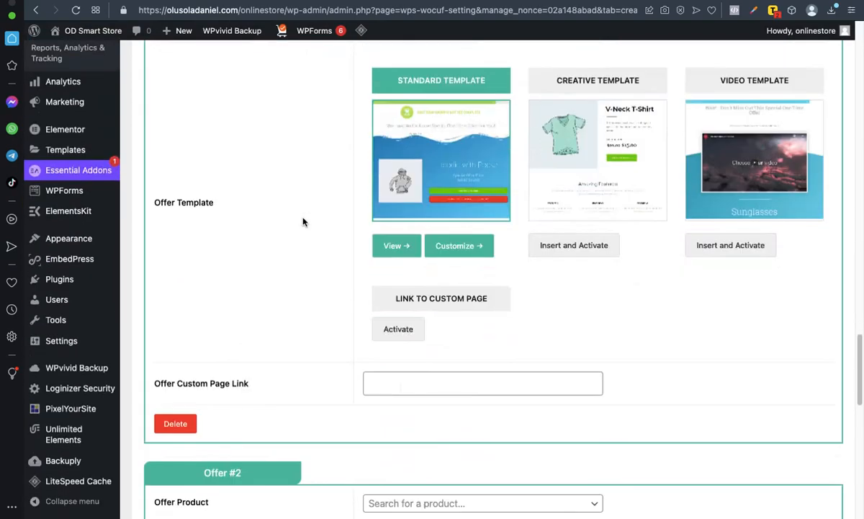
pyautogui.scroll(-1, 339, 209)
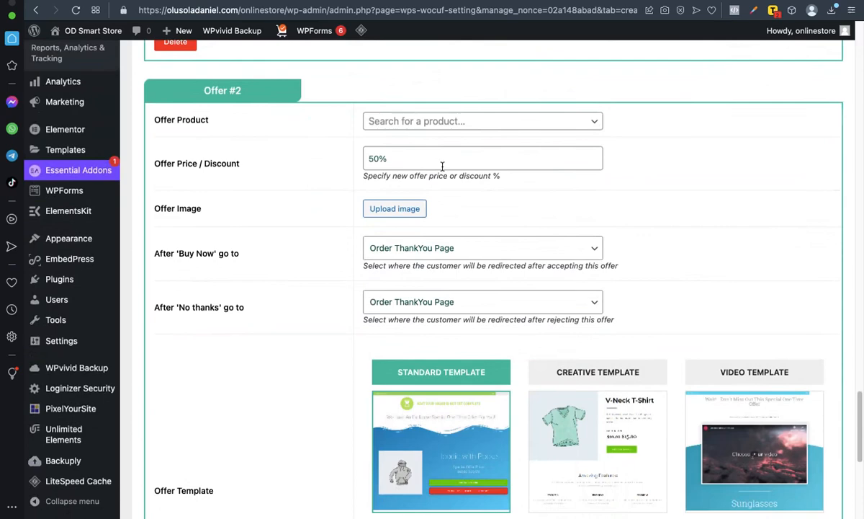
pyautogui.click(587, 124)
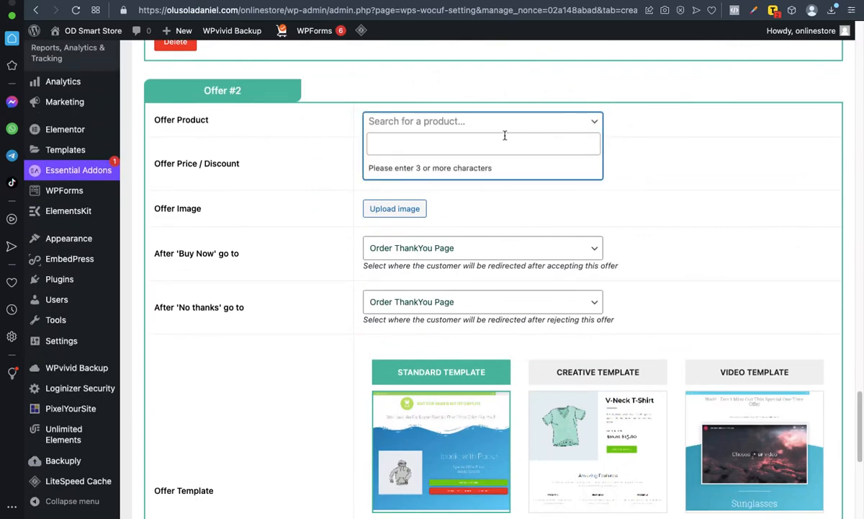
pyautogui.click(443, 138)
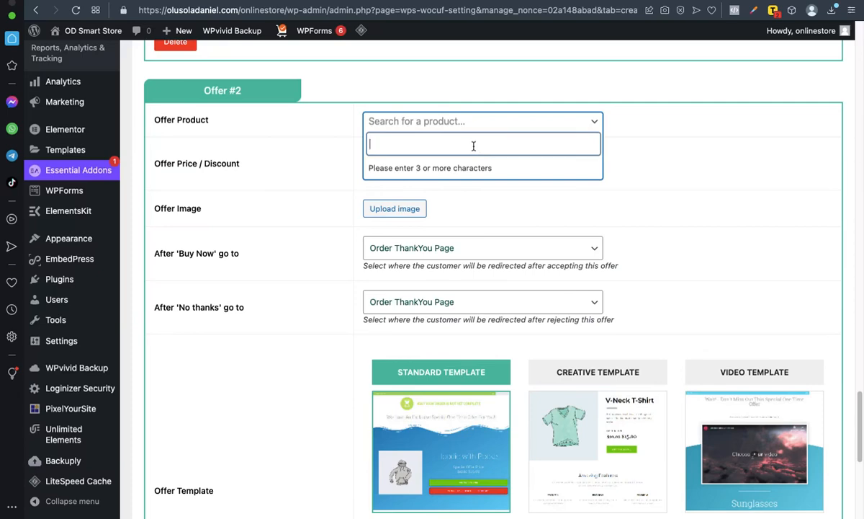
pyautogui.write('Apple')
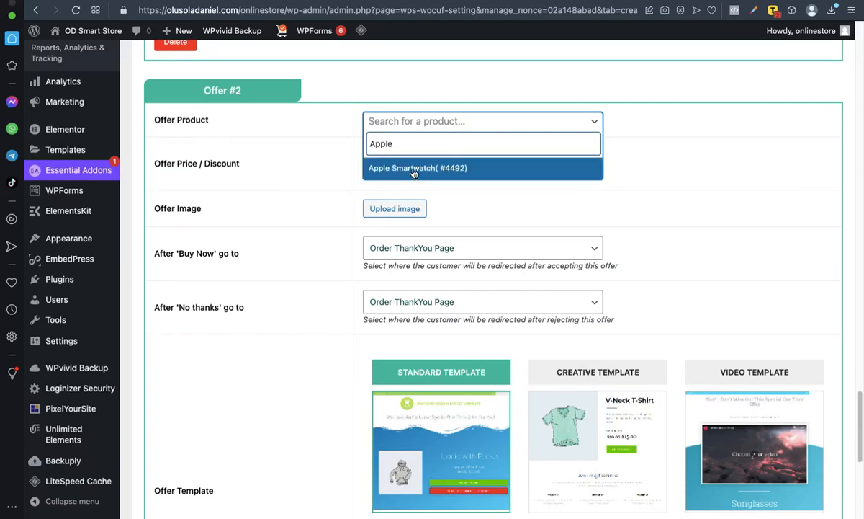
pyautogui.click(414, 172)
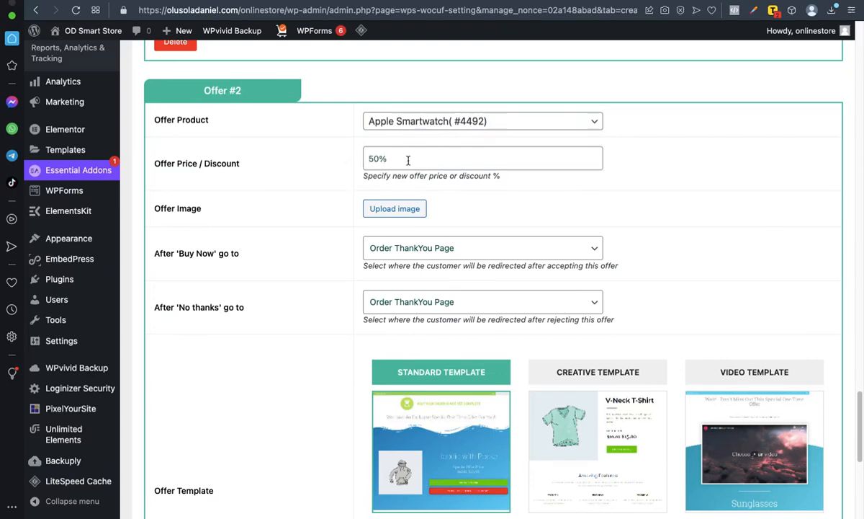
# - Examine Offer #2's discount, image, accept and decline redirects, and page template options
pyautogui.scroll(-1, 453, 173)
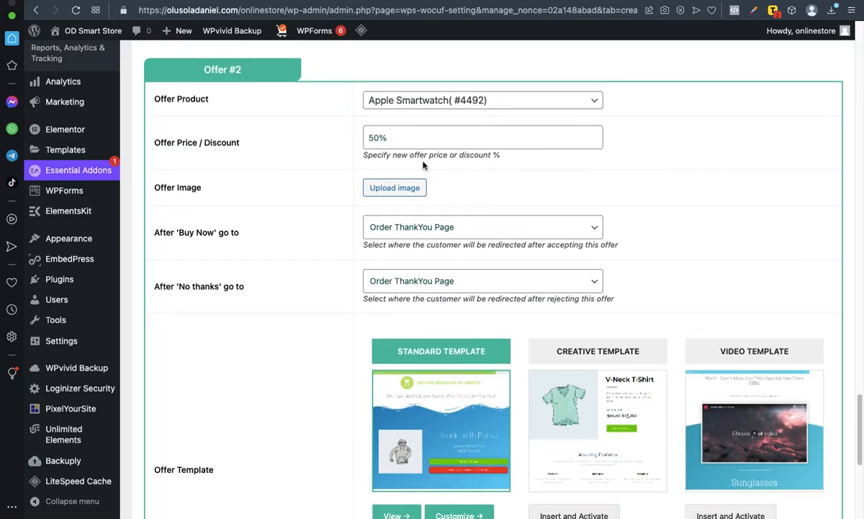
pyautogui.scroll(-1, 423, 165)
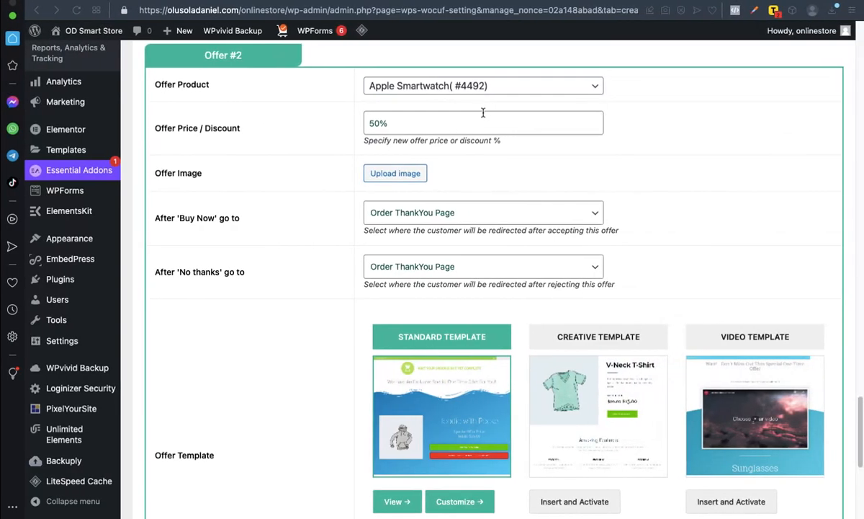
pyautogui.scroll(-1, 436, 158)
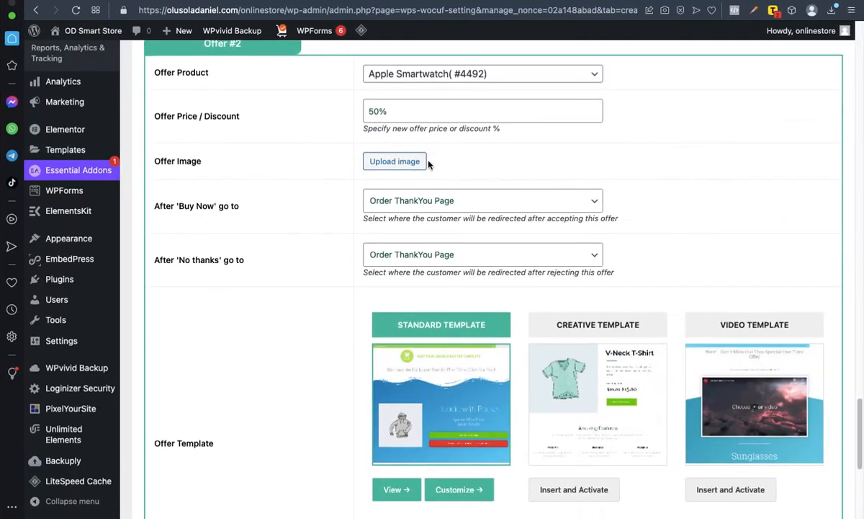
pyautogui.scroll(2, 447, 137)
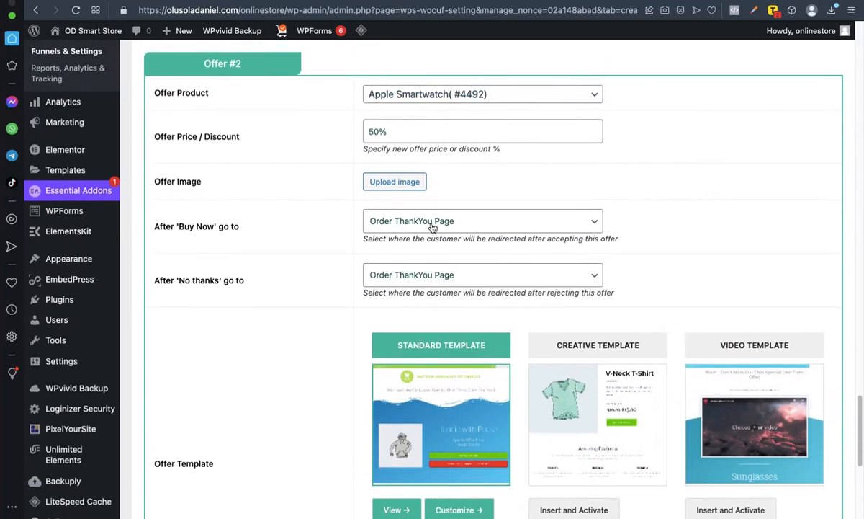
pyautogui.scroll(-1, 406, 214)
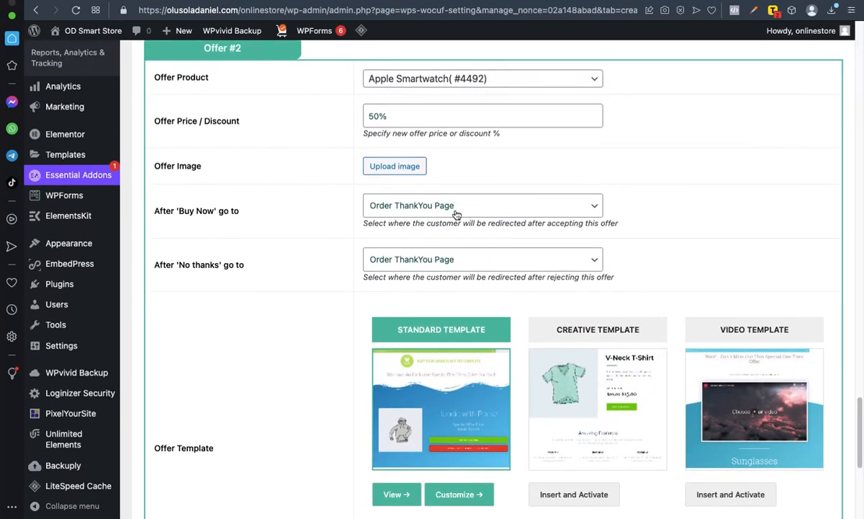
pyautogui.scroll(2, 458, 214)
pyautogui.scroll(-3, 458, 214)
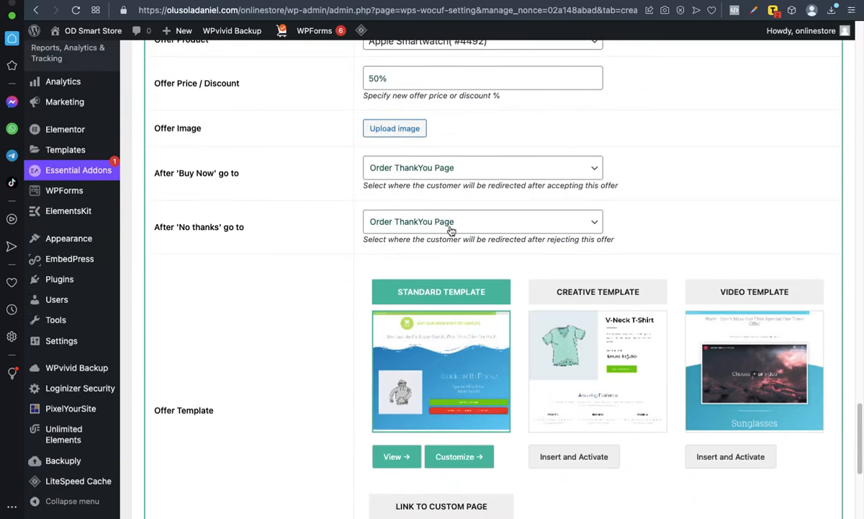
pyautogui.scroll(-3, 439, 288)
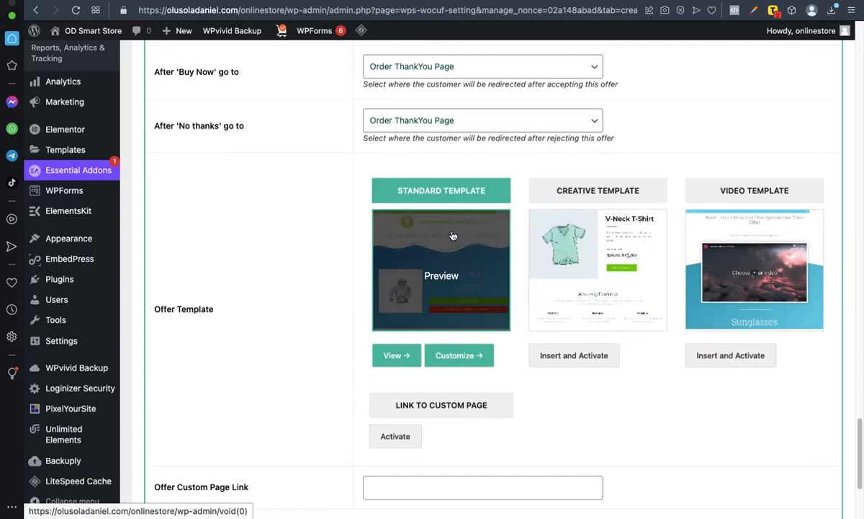
pyautogui.scroll(3, 408, 290)
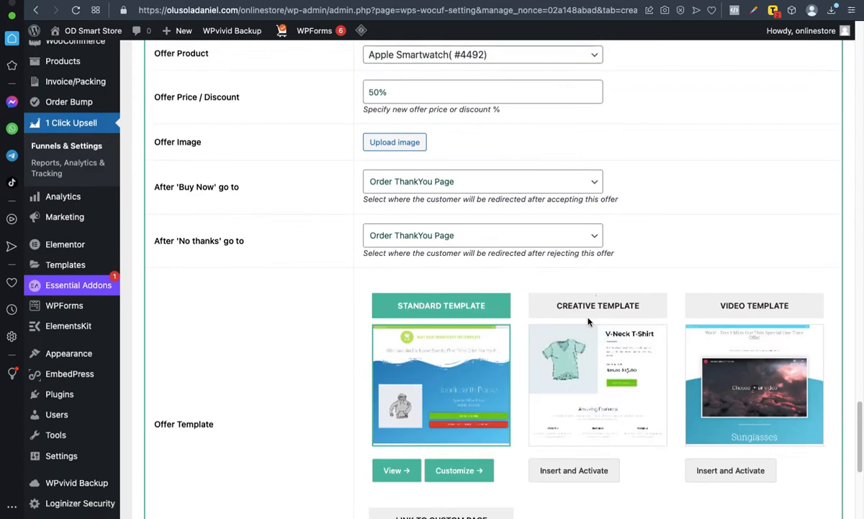
pyautogui.scroll(1, 576, 302)
pyautogui.scroll(-3, 414, 319)
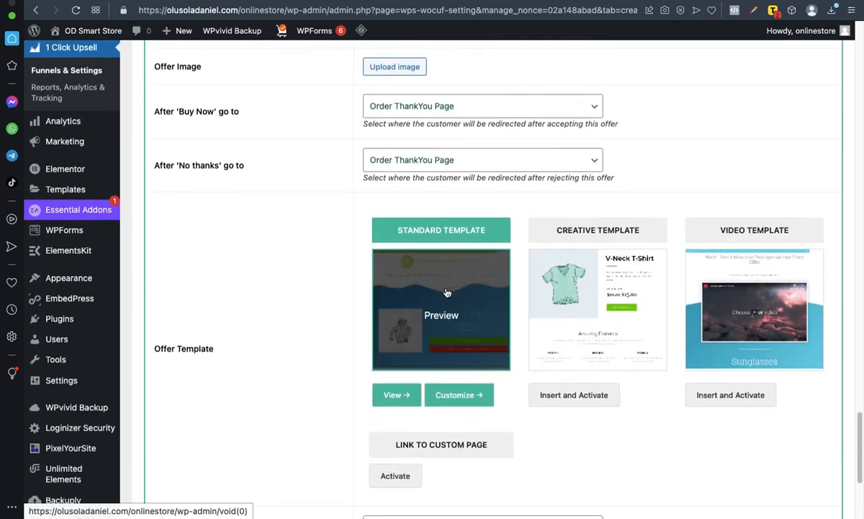
pyautogui.scroll(-3, 493, 299)
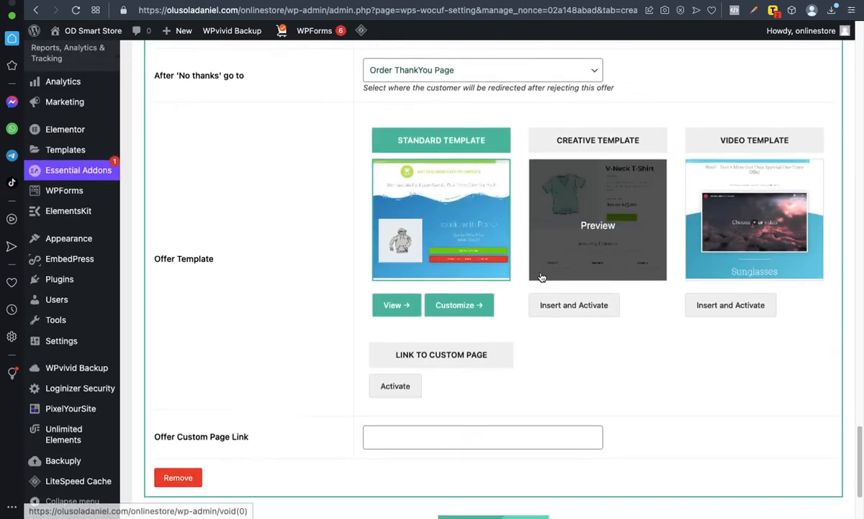
pyautogui.scroll(-5, 540, 276)
pyautogui.scroll(4, 540, 277)
# - Save the funnel with the Apple Smartwatch as its second offer
pyautogui.scroll(-10, 540, 277)
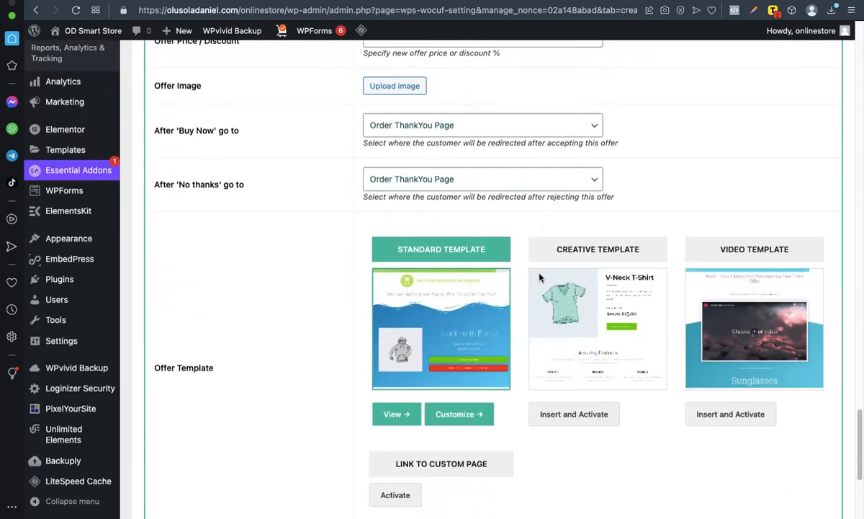
pyautogui.scroll(-6, 541, 278)
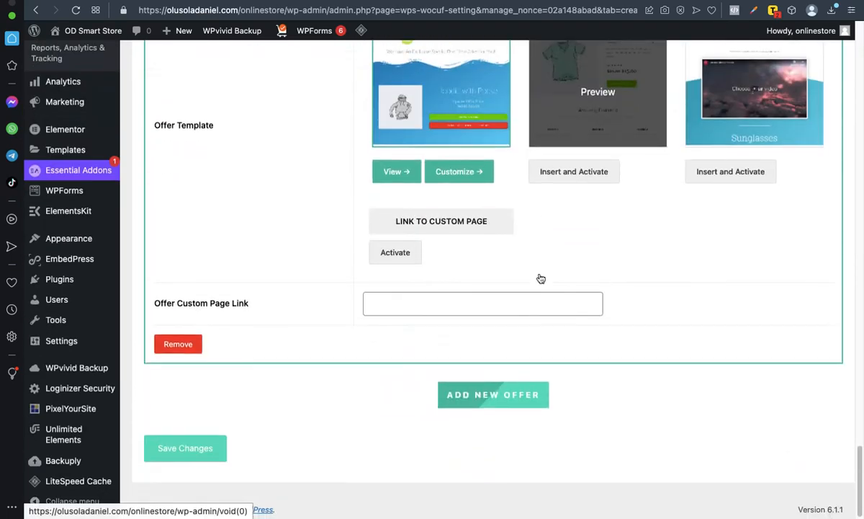
pyautogui.click(203, 451)
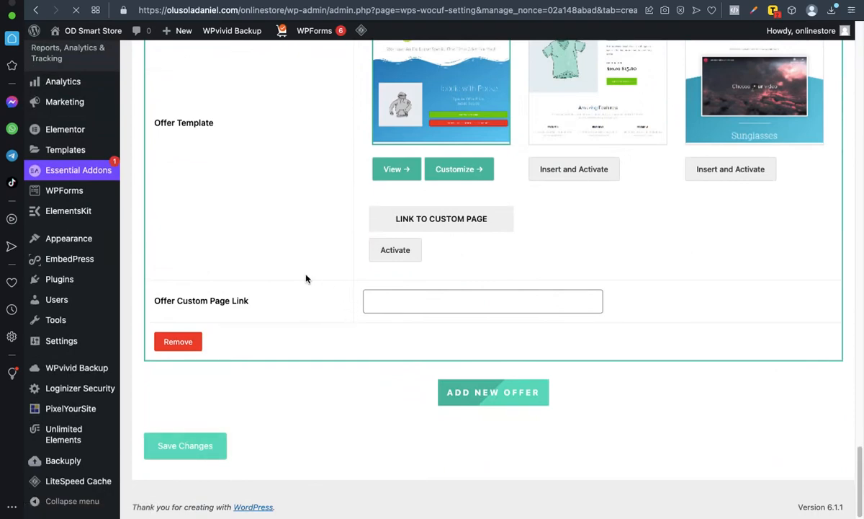
# - Set Offer #1 to send customers to Offer #2 after 'Buy Now'
pyautogui.scroll(-10, 418, 303)
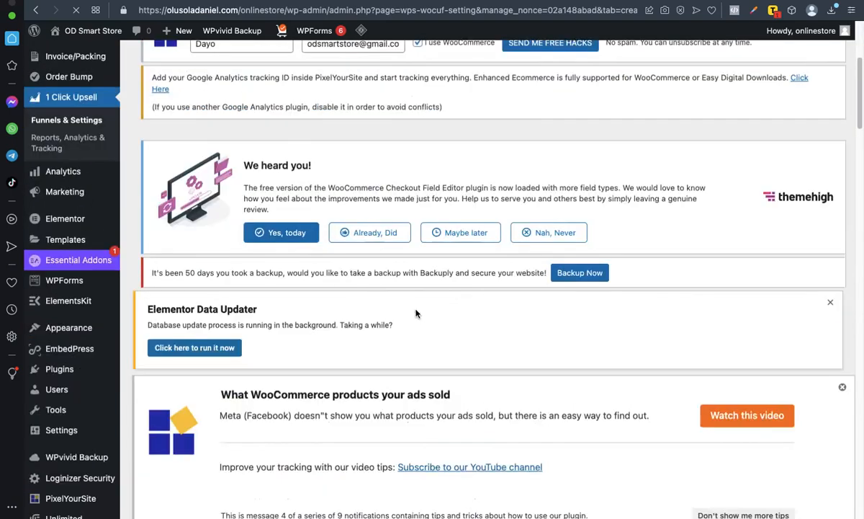
pyautogui.scroll(-11, 424, 274)
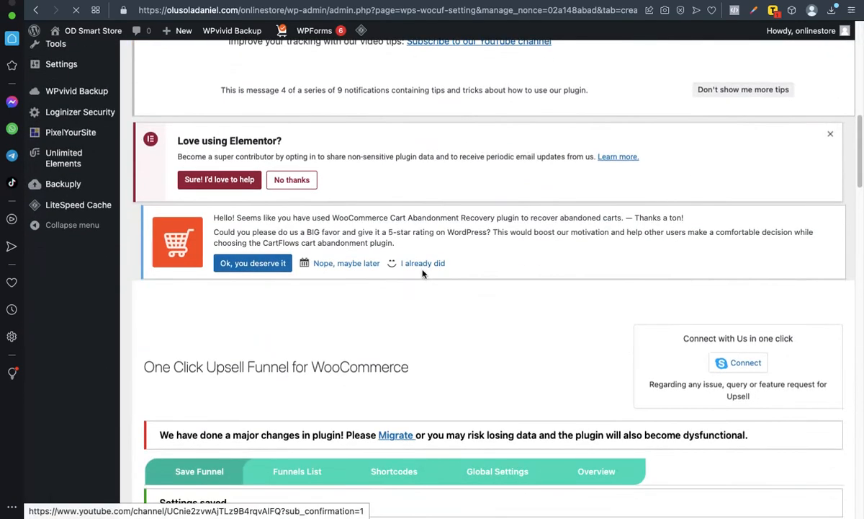
pyautogui.scroll(-16, 421, 275)
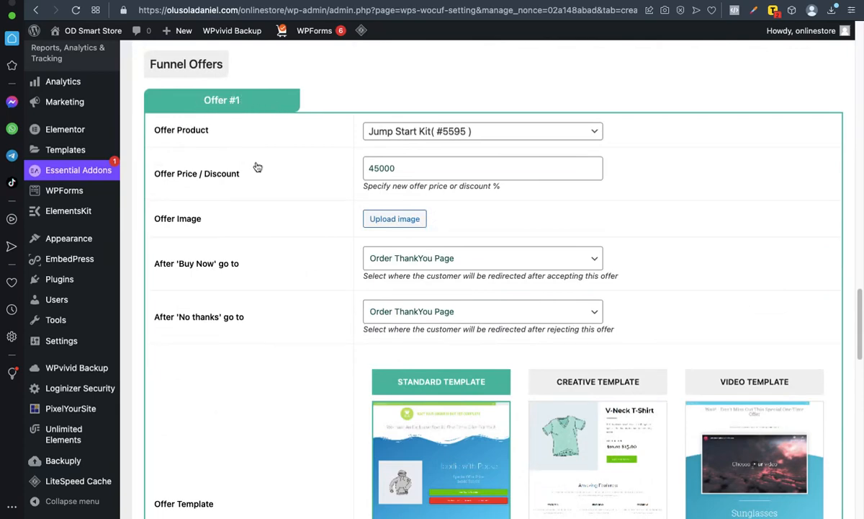
pyautogui.click(451, 263)
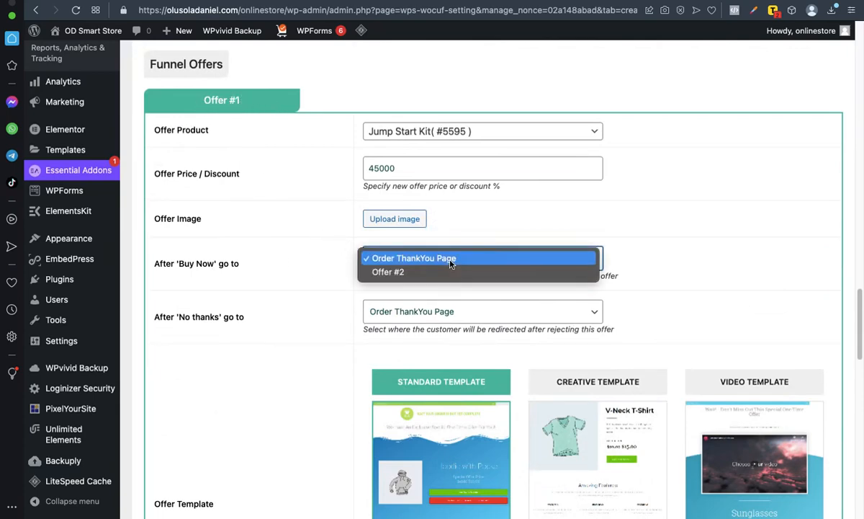
pyautogui.click(315, 261)
pyautogui.click(386, 263)
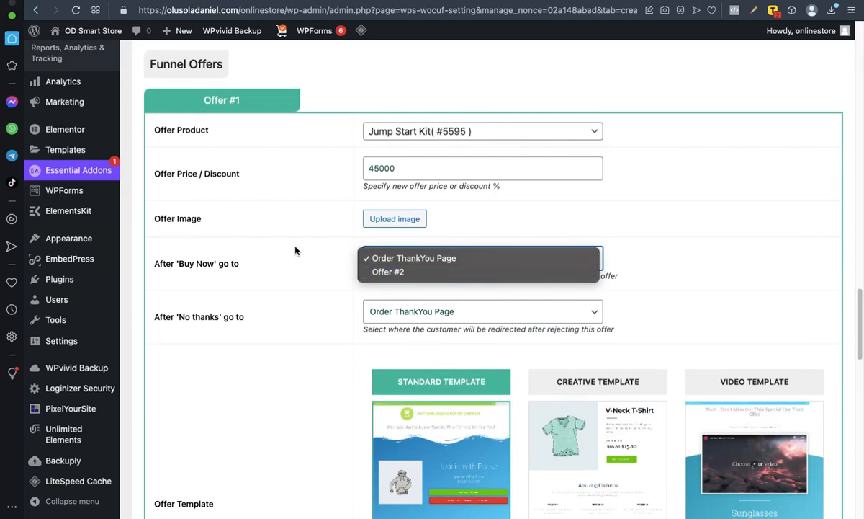
pyautogui.click(293, 251)
pyautogui.click(409, 259)
pyautogui.click(382, 272)
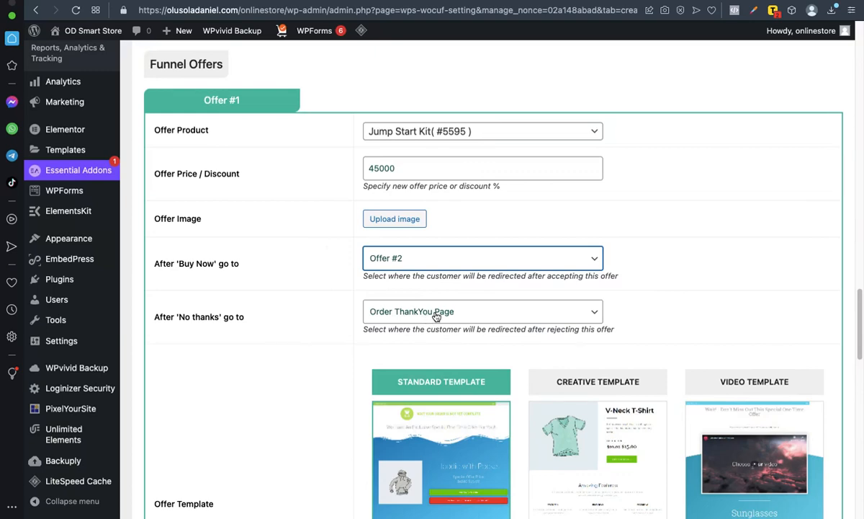
# - Look over both funnel offers and check the destinations available for Offer #1 after 'No thanks'
pyautogui.scroll(-3, 266, 238)
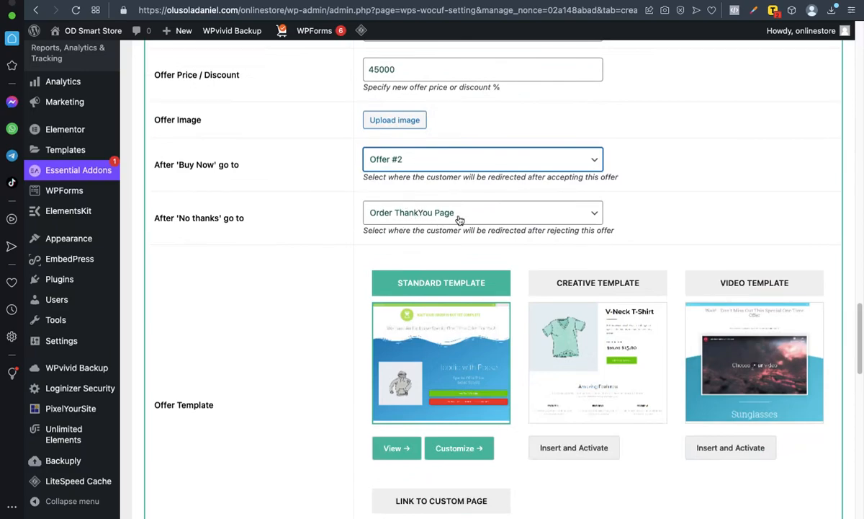
pyautogui.scroll(-15, 298, 233)
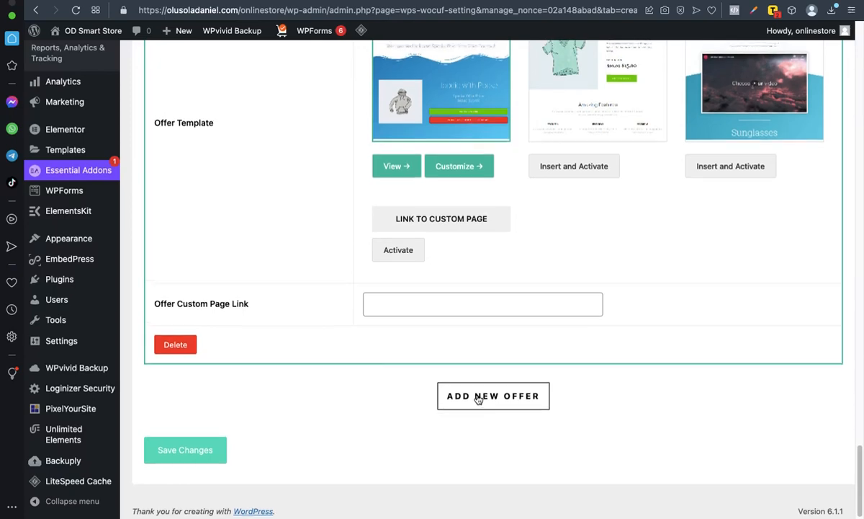
pyautogui.click(480, 395)
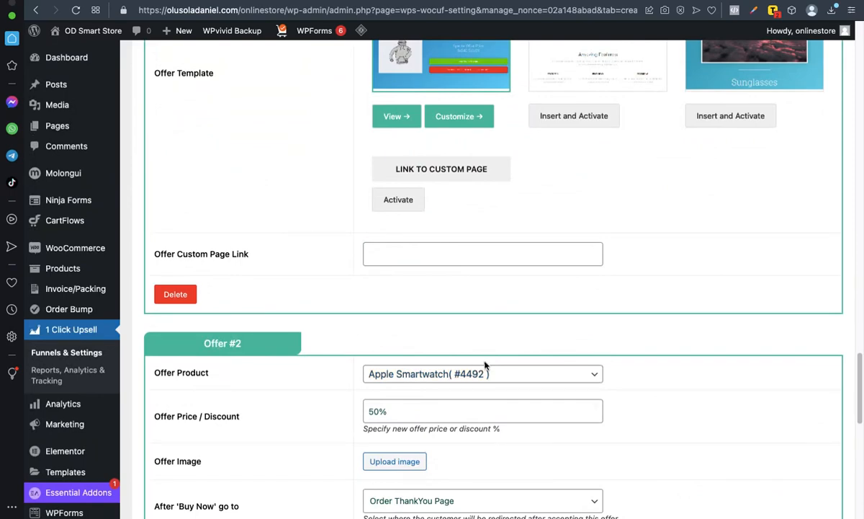
pyautogui.scroll(-10, 481, 380)
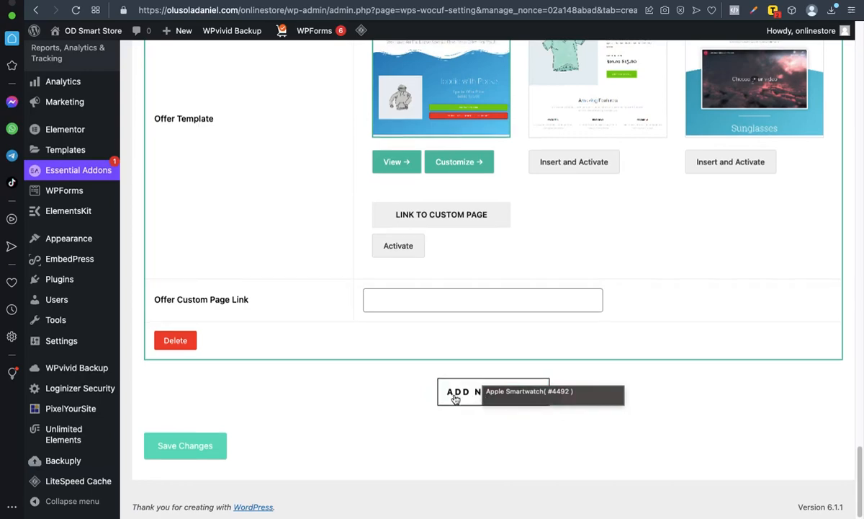
pyautogui.scroll(5, 458, 400)
pyautogui.scroll(-3, 410, 303)
pyautogui.scroll(4, 425, 303)
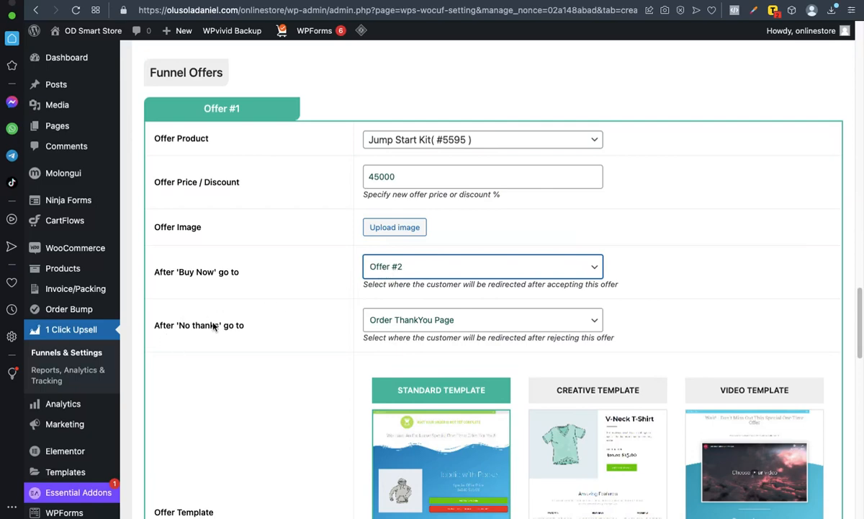
pyautogui.click(396, 322)
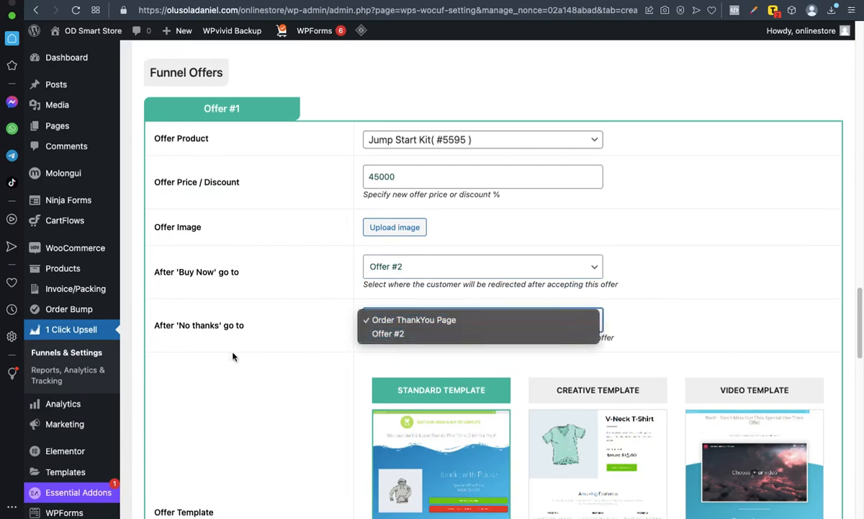
pyautogui.click(280, 339)
# - Review Offer #2's product, discount and redirect settings, and the option for adding another offer
pyautogui.scroll(-10, 281, 341)
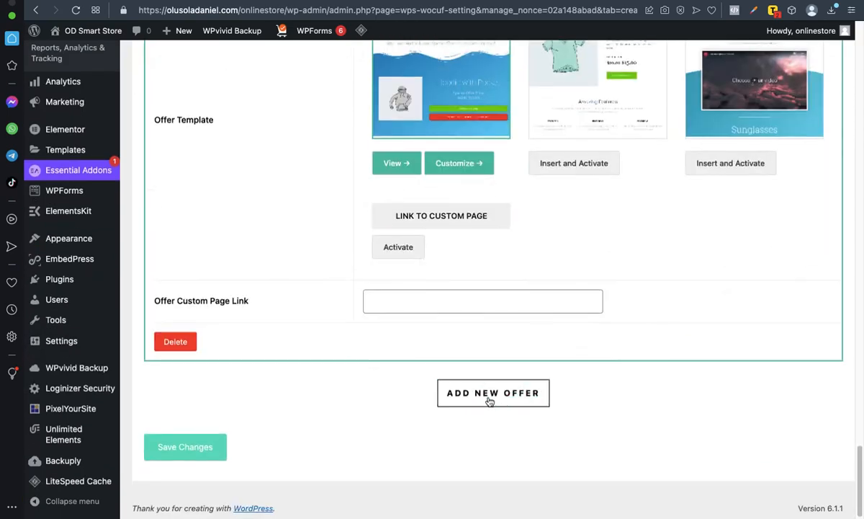
pyautogui.click(487, 399)
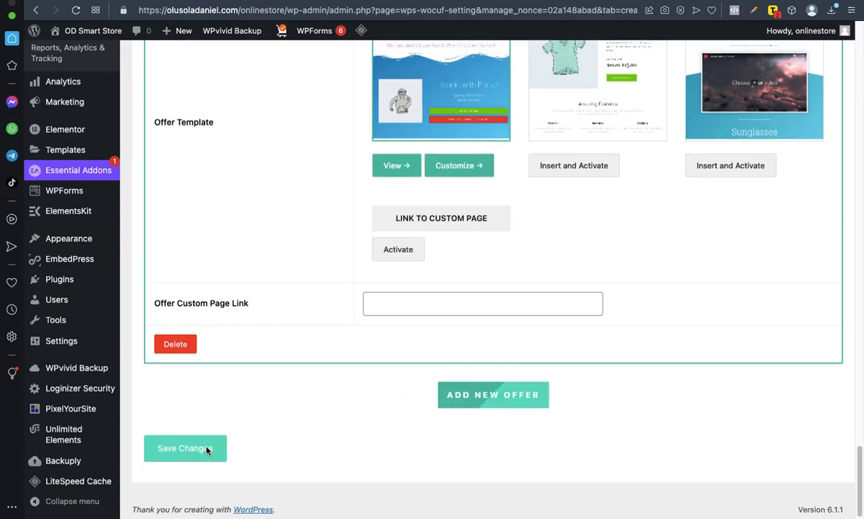
pyautogui.scroll(5, 269, 309)
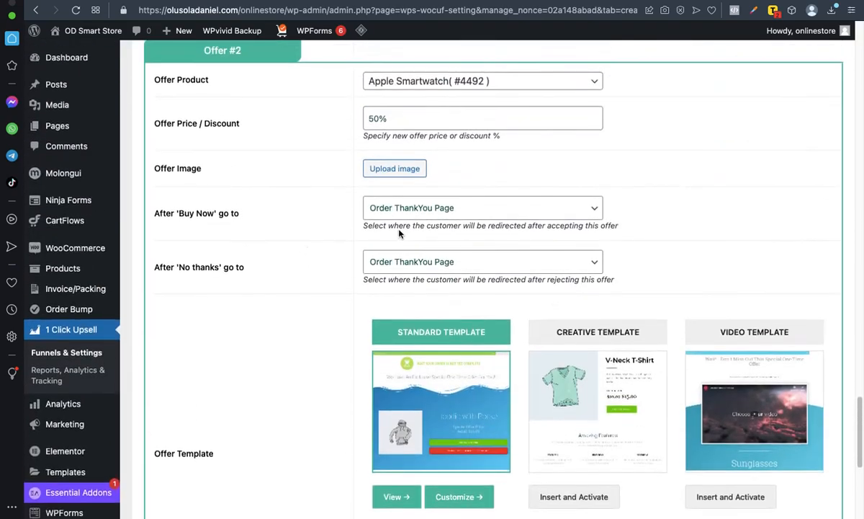
pyautogui.scroll(-7, 276, 340)
pyautogui.scroll(5, 232, 338)
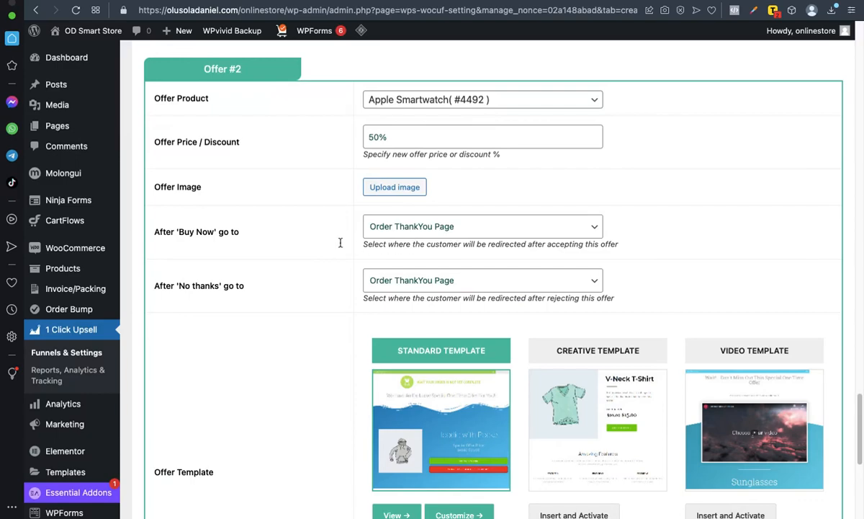
# - Review the redirect settings of both funnel offers and check the destinations available for Offer #2 after 'No thanks'
pyautogui.scroll(10, 326, 251)
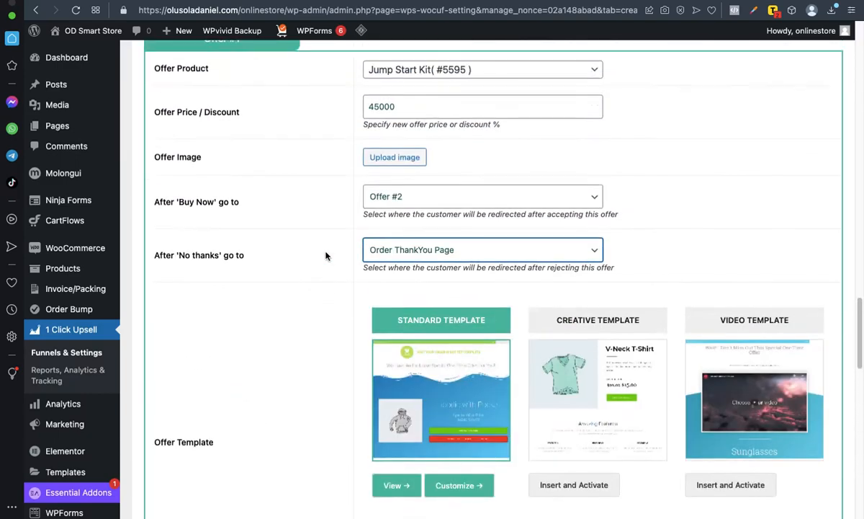
pyautogui.scroll(-2, 276, 271)
pyautogui.scroll(2, 216, 238)
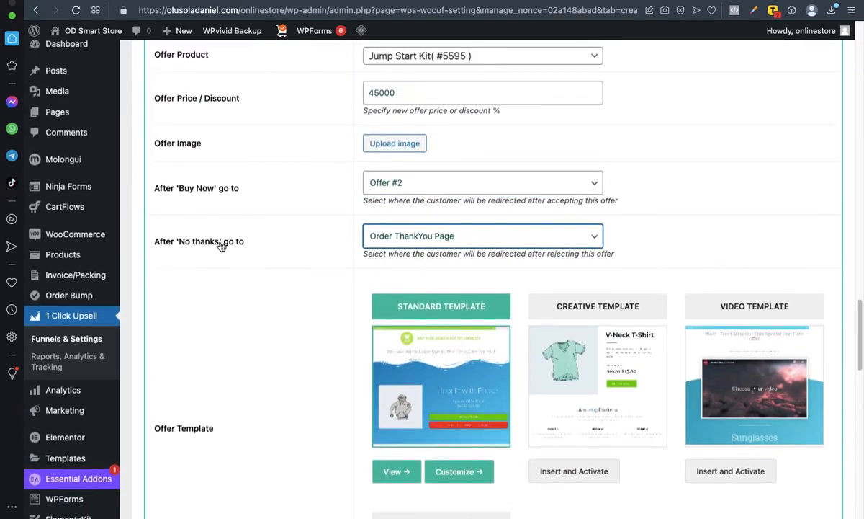
pyautogui.scroll(2, 261, 196)
pyautogui.scroll(1, 253, 271)
pyautogui.scroll(-2, 228, 205)
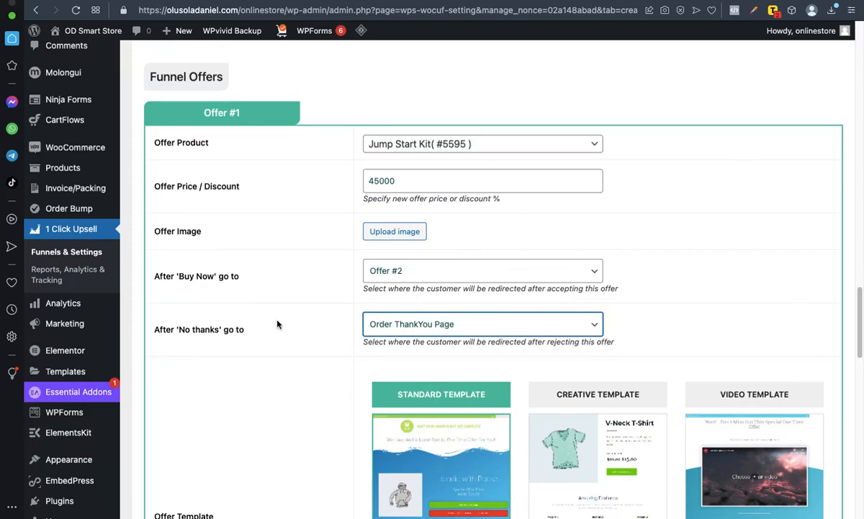
pyautogui.scroll(-3, 277, 324)
pyautogui.scroll(-6, 277, 324)
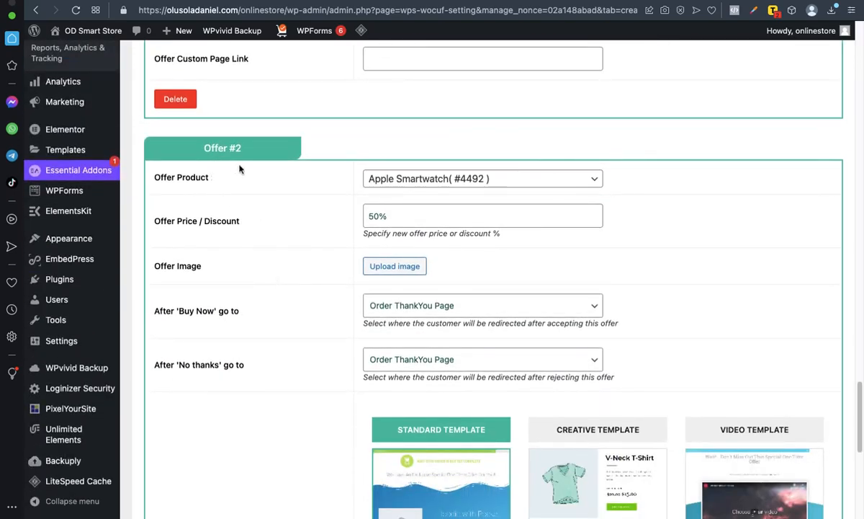
pyautogui.scroll(-1, 282, 263)
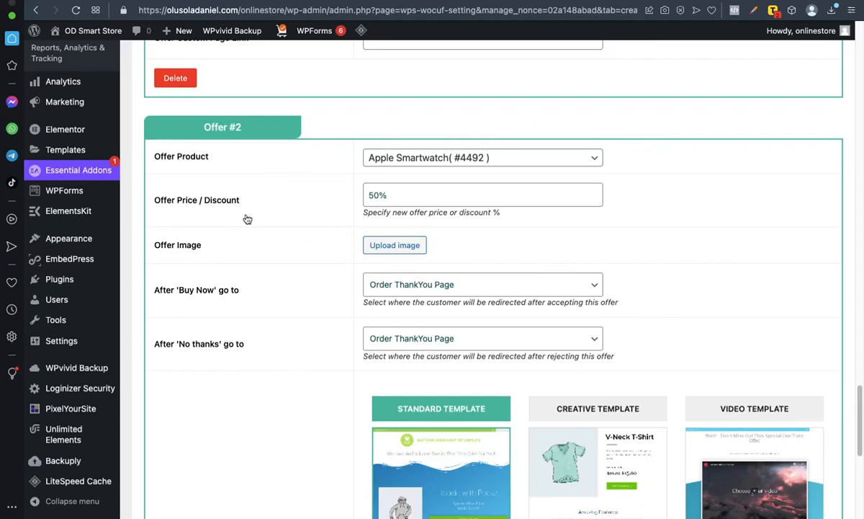
pyautogui.click(396, 339)
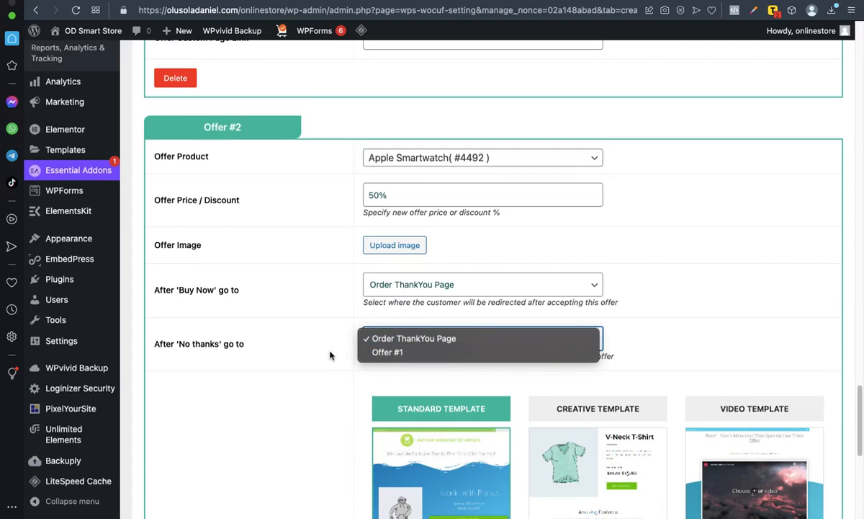
pyautogui.click(286, 348)
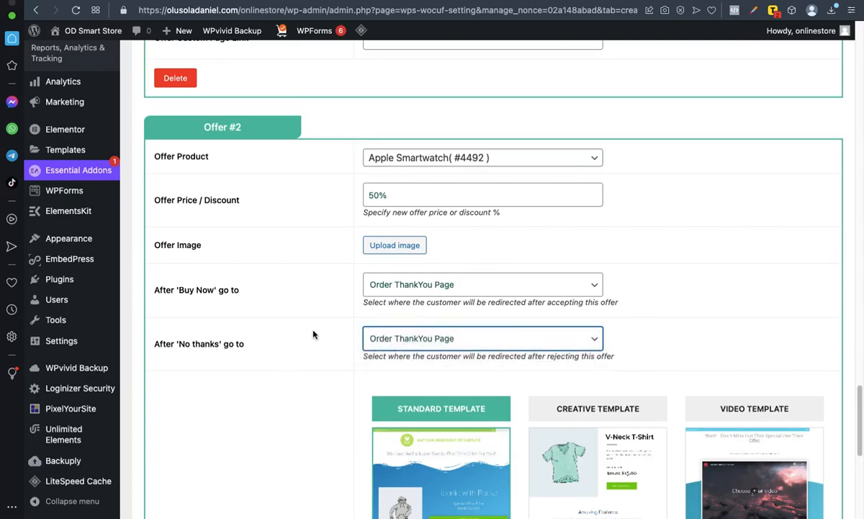
# - Save the upsell funnel's changes and switch to the sales funnel flow diagram
pyautogui.scroll(-3, 303, 317)
pyautogui.scroll(1, 313, 266)
pyautogui.scroll(-3, 261, 256)
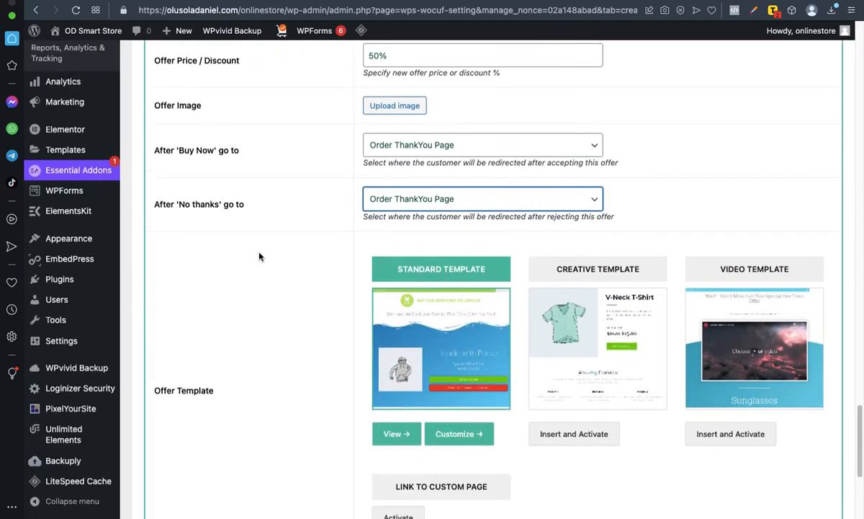
pyautogui.scroll(5, 261, 256)
pyautogui.scroll(-10, 261, 257)
pyautogui.scroll(-2, 261, 256)
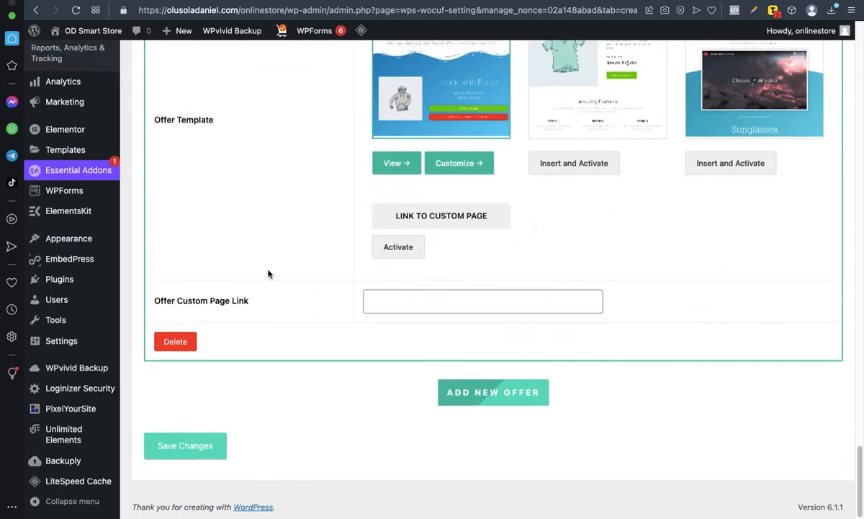
pyautogui.click(181, 447)
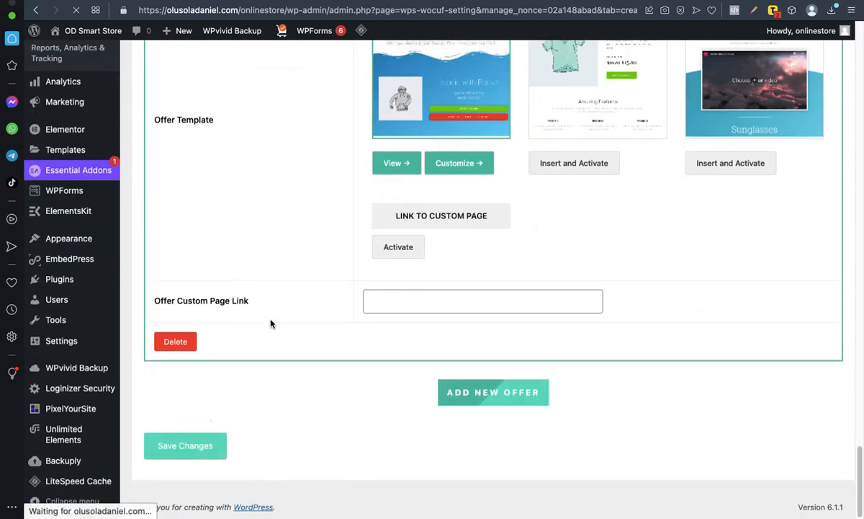
pyautogui.hotkey('ctrl', 'Left')
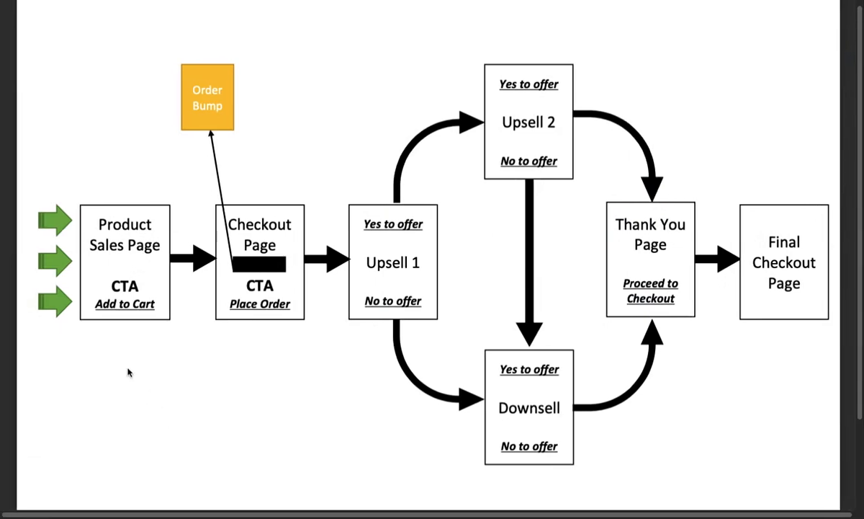
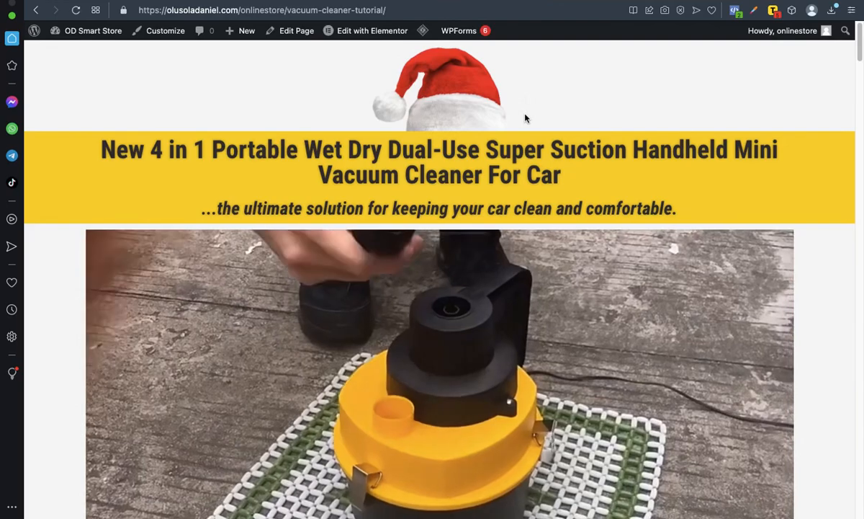
# - Proceed from the vacuum cleaner sales page to its order form
pyautogui.scroll(-2, 504, 115)
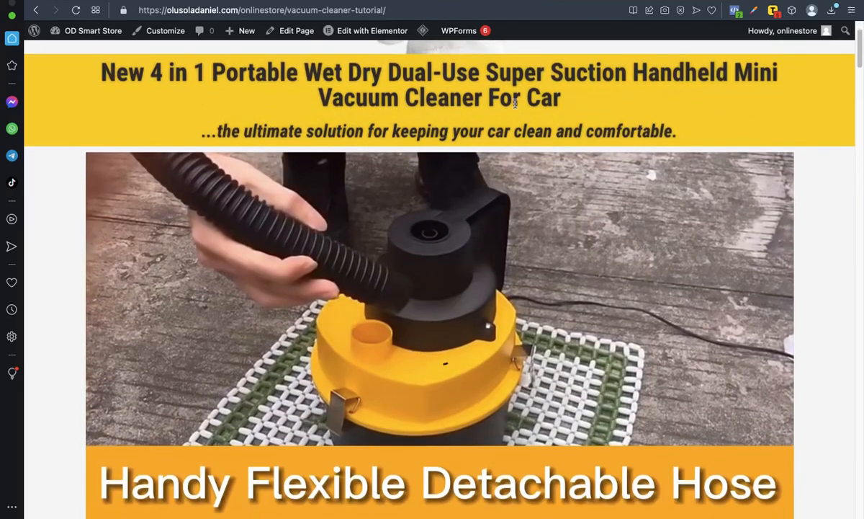
pyautogui.scroll(-5, 499, 127)
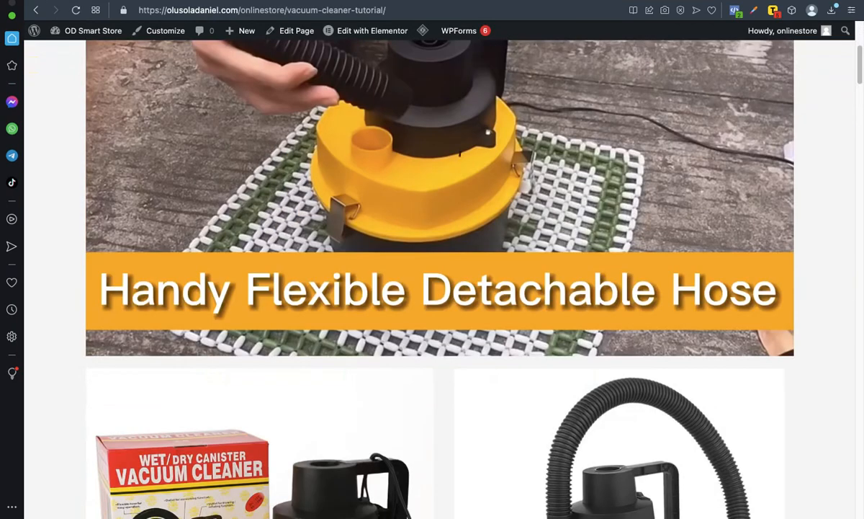
pyautogui.scroll(-4, 502, 165)
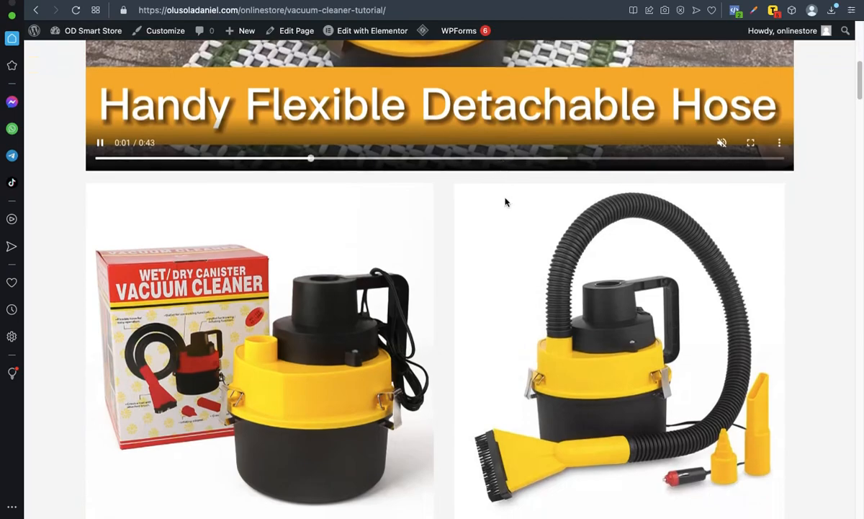
pyautogui.scroll(-6, 506, 201)
pyautogui.scroll(-14, 516, 161)
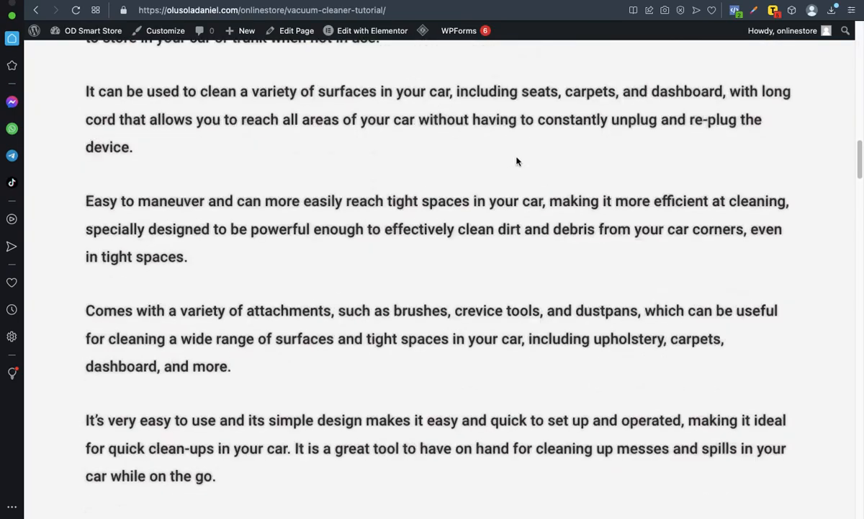
pyautogui.scroll(-15, 517, 161)
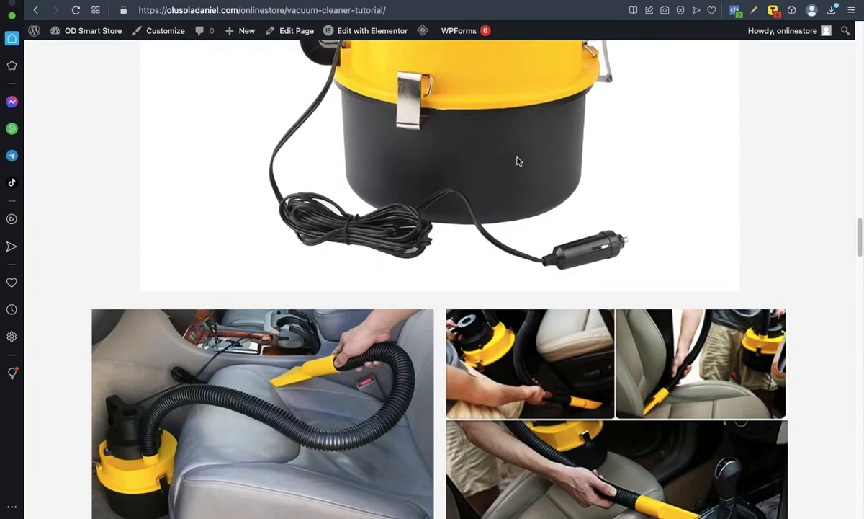
pyautogui.scroll(-15, 516, 161)
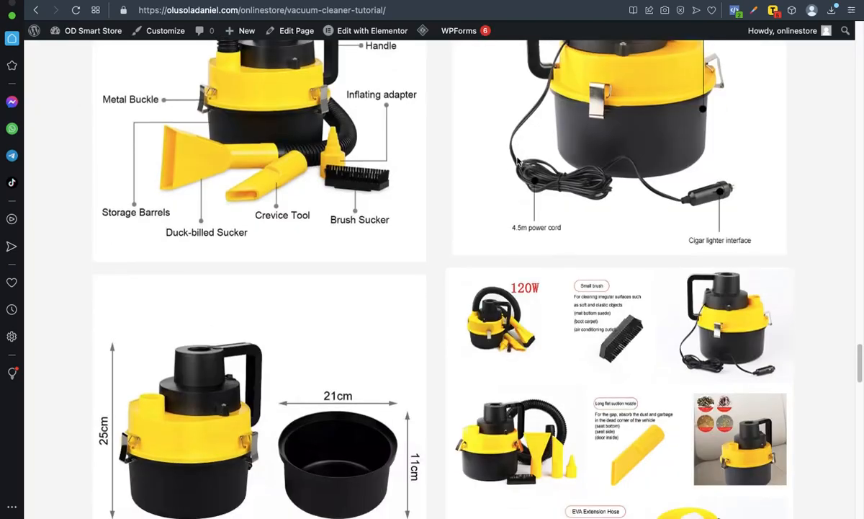
pyautogui.scroll(-15, 517, 159)
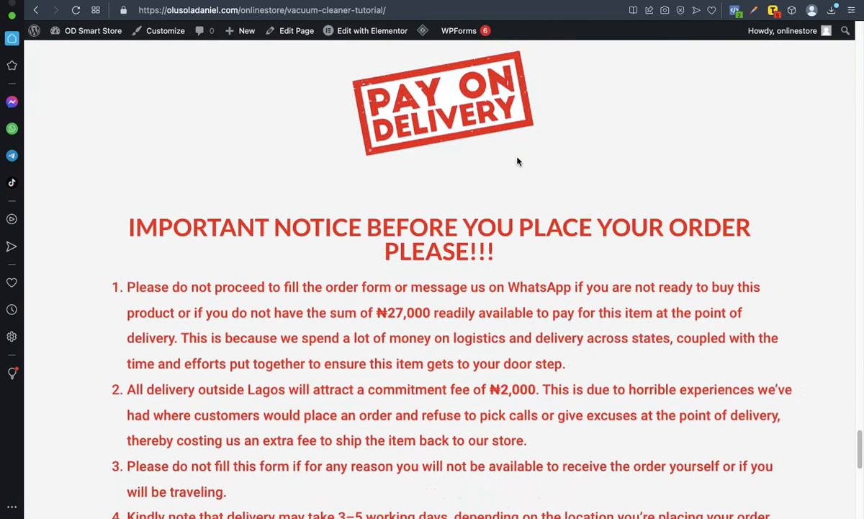
pyautogui.scroll(-4, 516, 161)
pyautogui.scroll(-5, 517, 158)
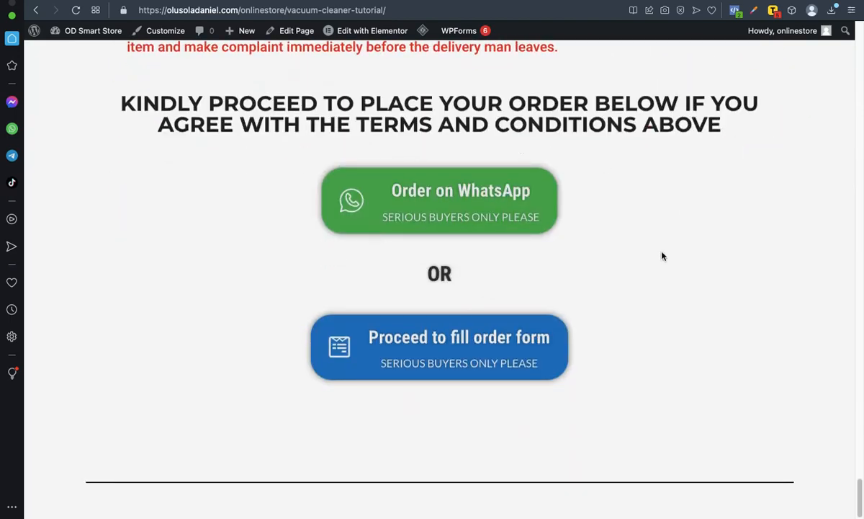
pyautogui.click(473, 344)
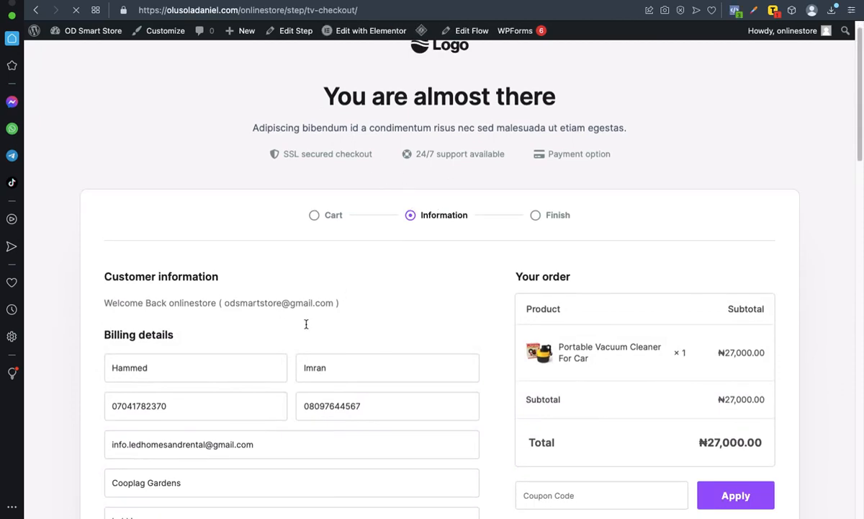
# - Add the one-time 3x Expandable Carwash Magic Hose offer to the vacuum cleaner order and place the order
pyautogui.scroll(-3, 306, 324)
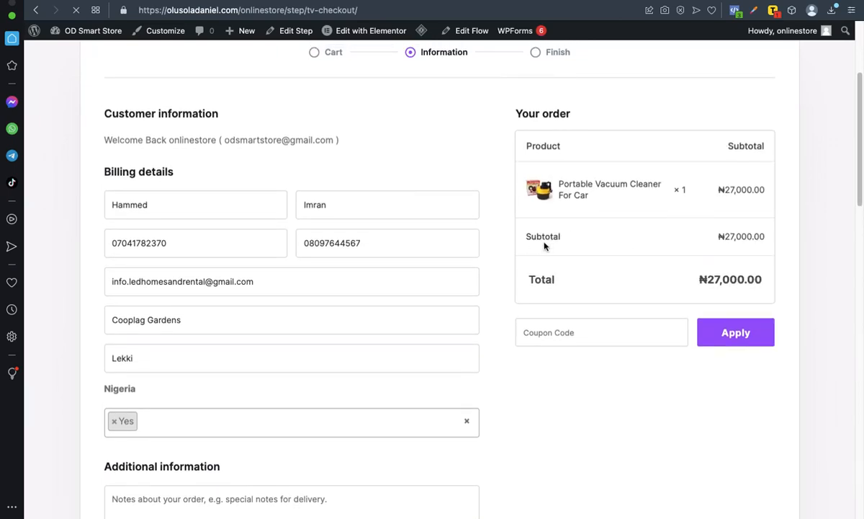
pyautogui.scroll(-2, 399, 254)
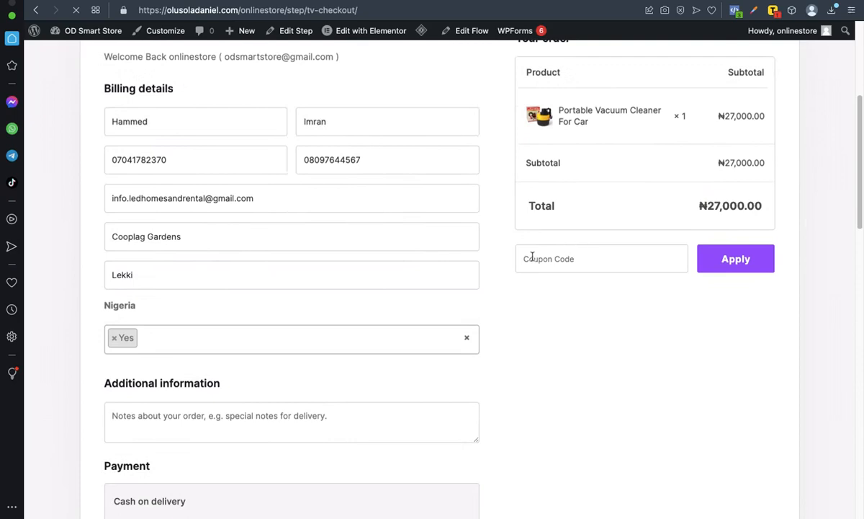
pyautogui.scroll(-8, 340, 263)
pyautogui.scroll(-3, 259, 283)
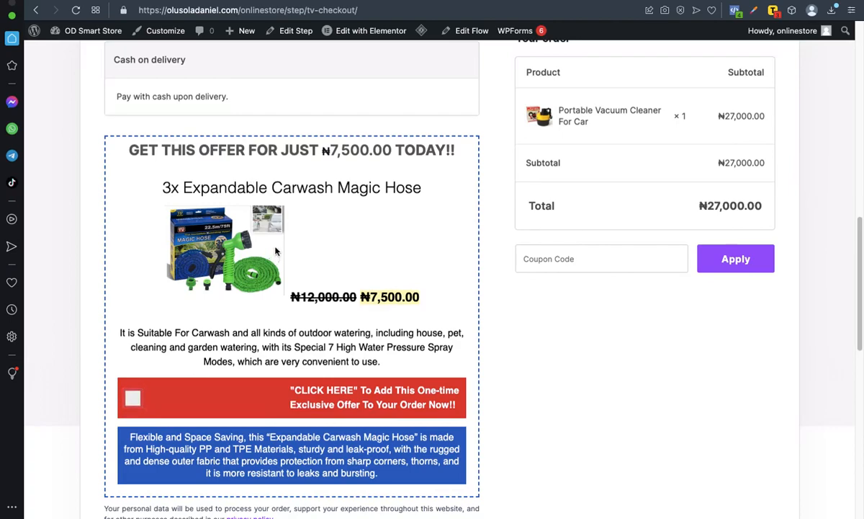
pyautogui.scroll(-2, 310, 209)
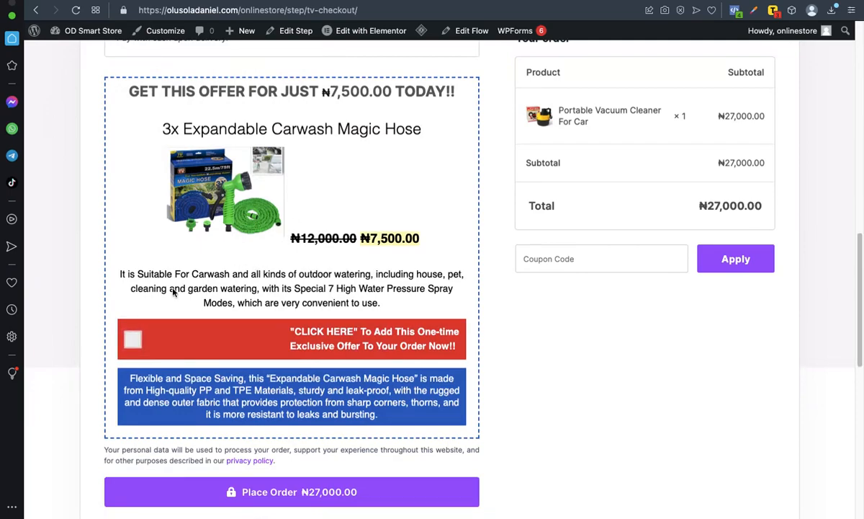
pyautogui.click(134, 340)
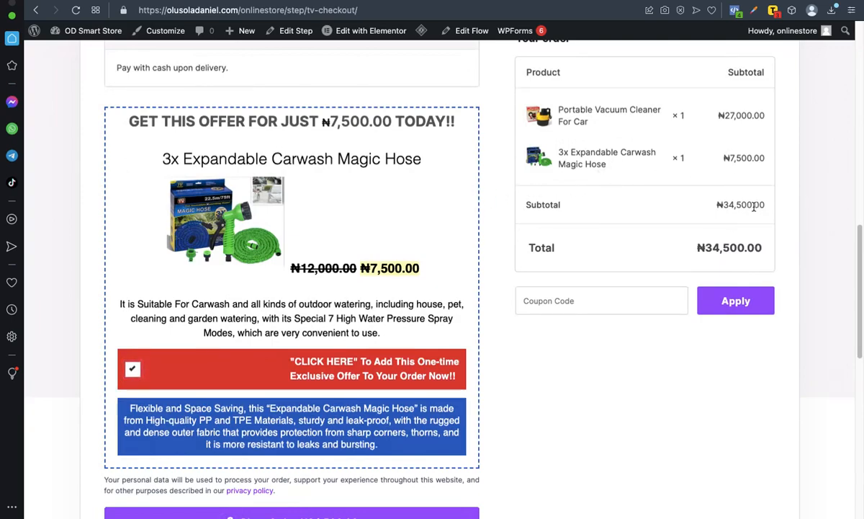
pyautogui.scroll(-5, 416, 248)
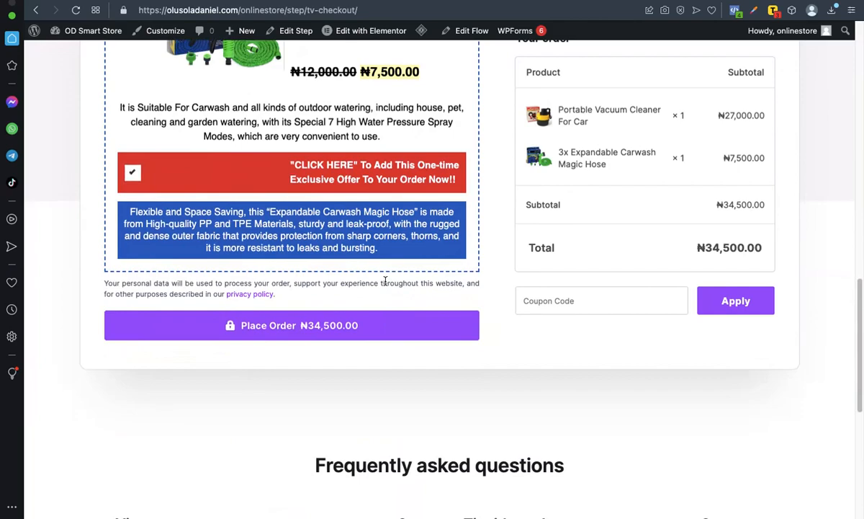
pyautogui.click(274, 327)
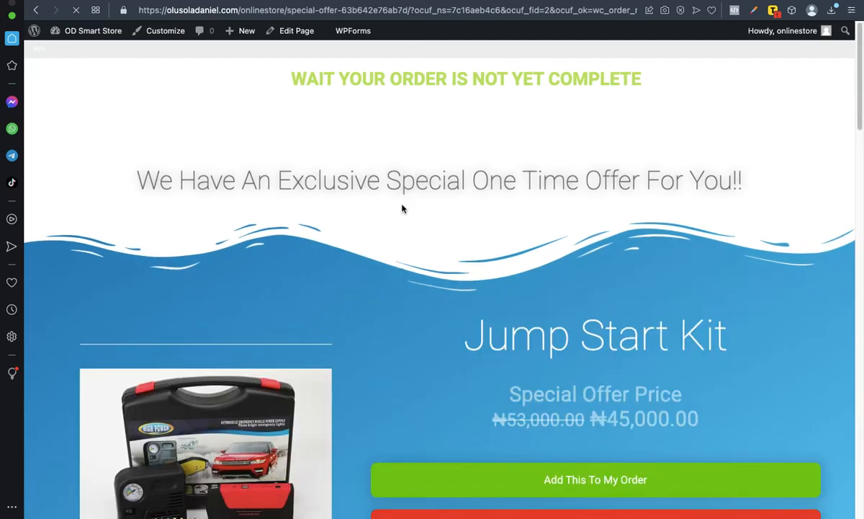
# - Examine the Jump Start Kit upsell page, including its product image, special price and the accept and decline options
pyautogui.scroll(-3, 402, 209)
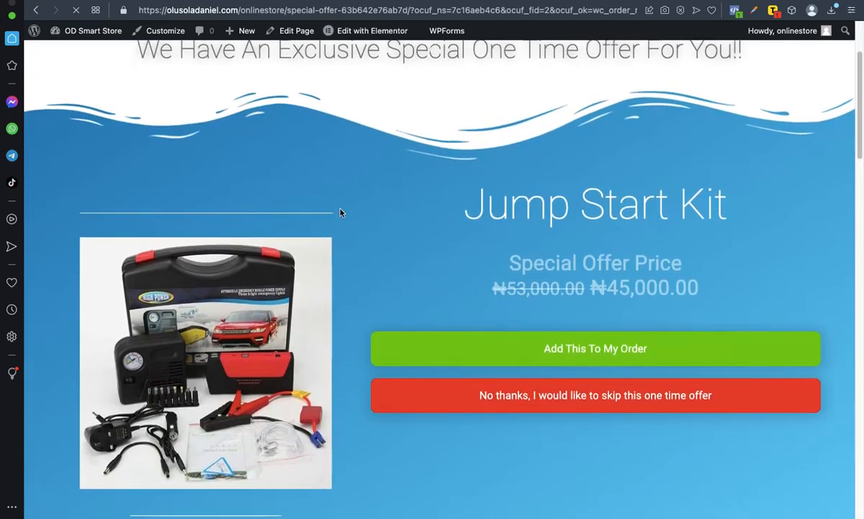
pyautogui.scroll(-2, 319, 231)
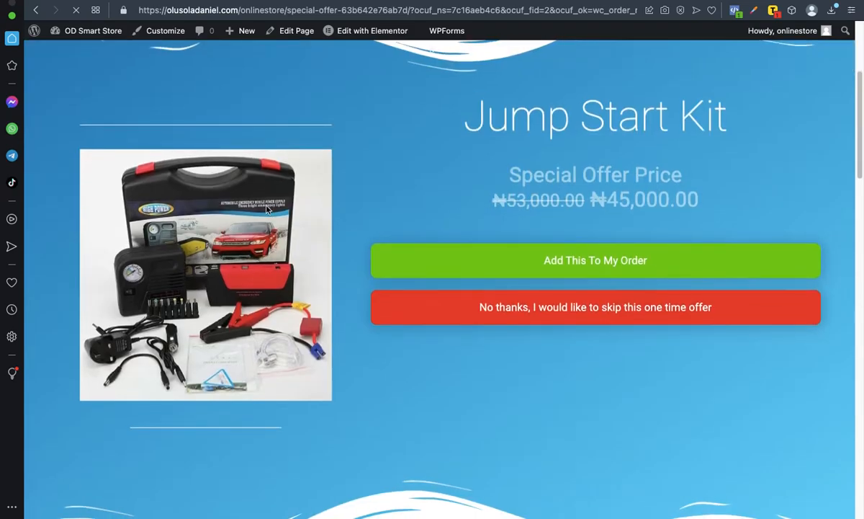
pyautogui.scroll(2, 263, 208)
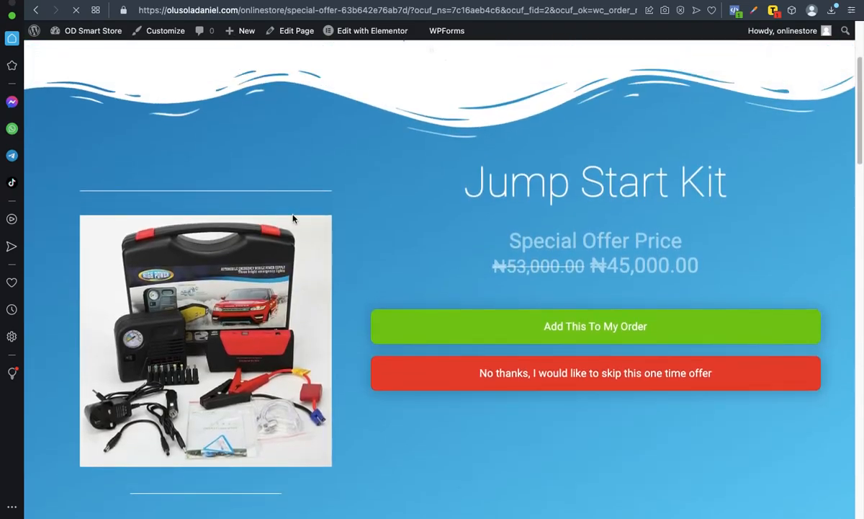
pyautogui.scroll(-2, 291, 219)
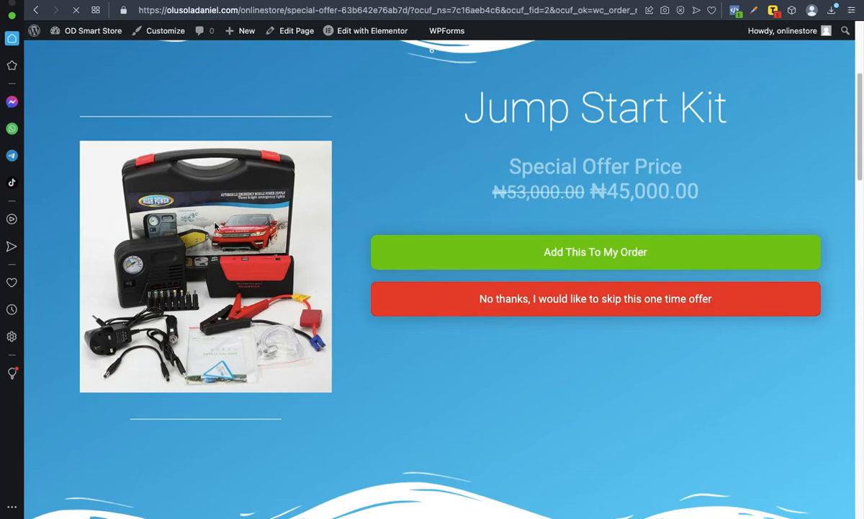
pyautogui.scroll(-2, 215, 225)
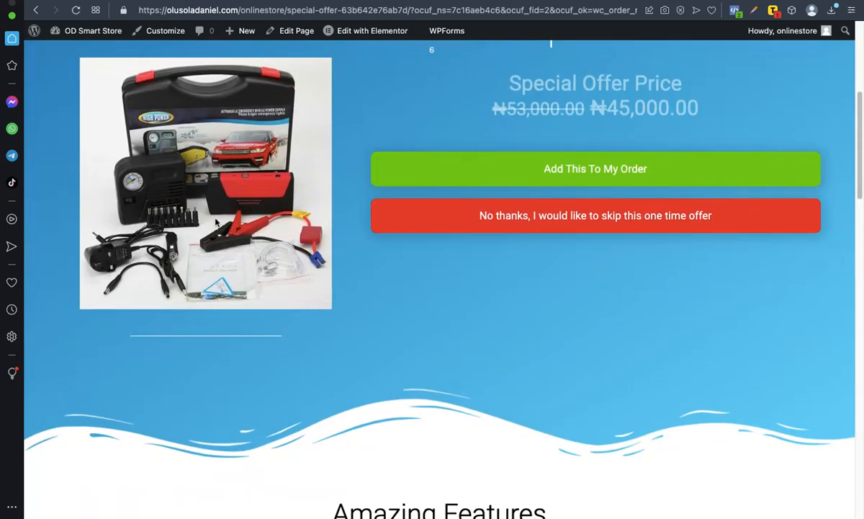
pyautogui.scroll(2, 216, 222)
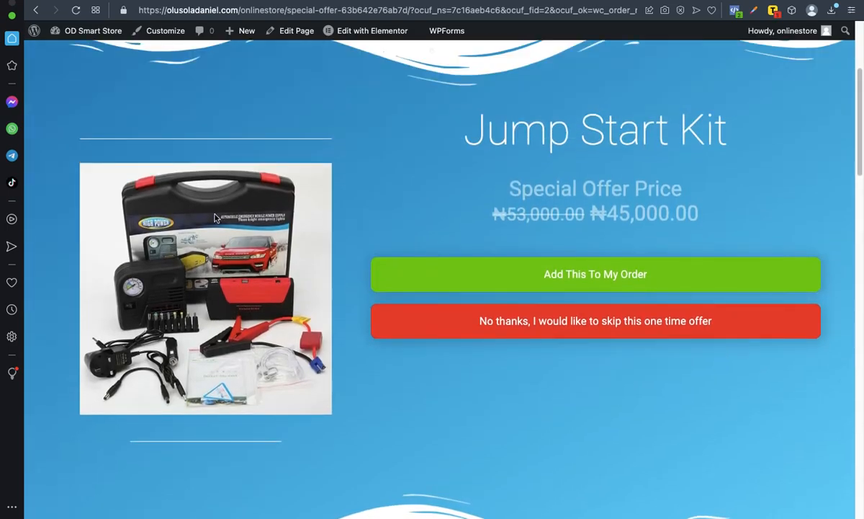
pyautogui.scroll(-3, 197, 229)
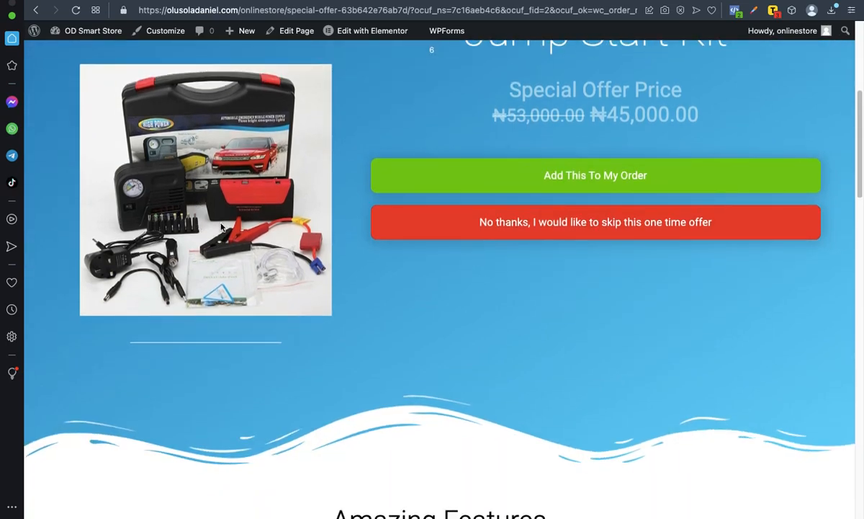
# - Accept the Jump Start Kit special offer, adding it to the vacuum cleaner order
pyautogui.scroll(1, 212, 214)
pyautogui.scroll(1, 248, 199)
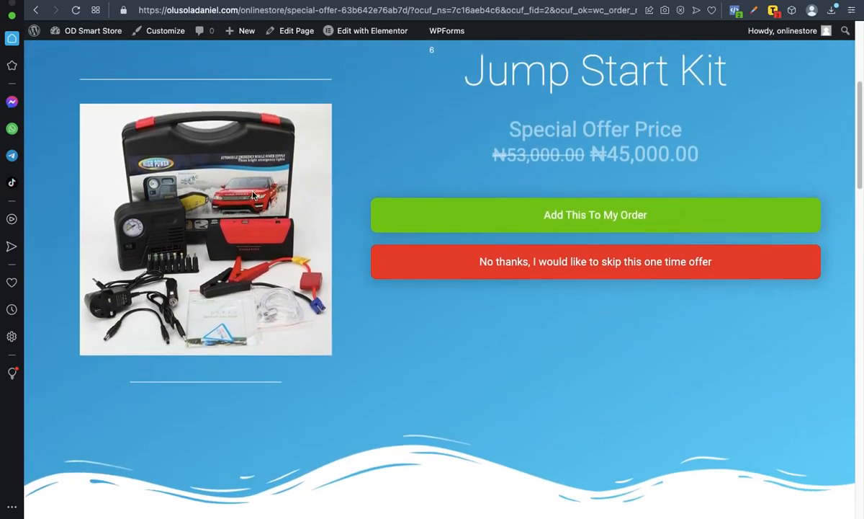
pyautogui.click(559, 214)
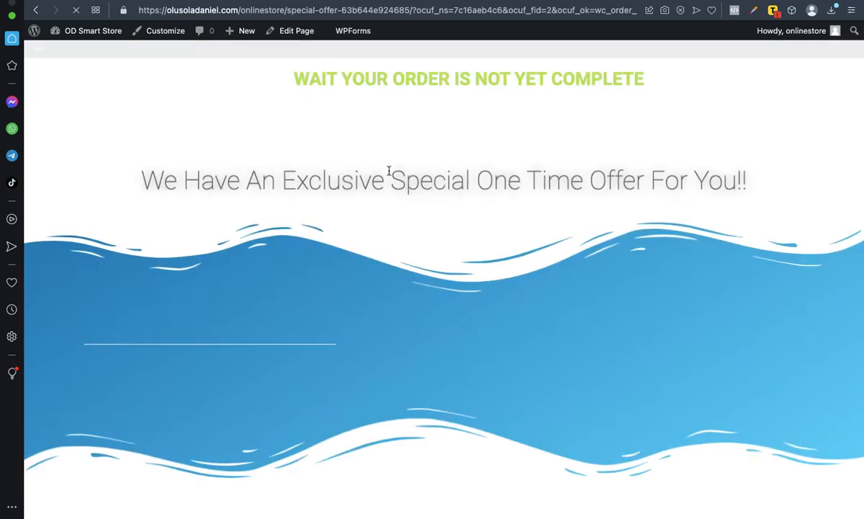
# - Examine the Apple Smartwatch upsell page, including its order progress header, product image, special price and the accept and decline options
pyautogui.scroll(-3, 407, 186)
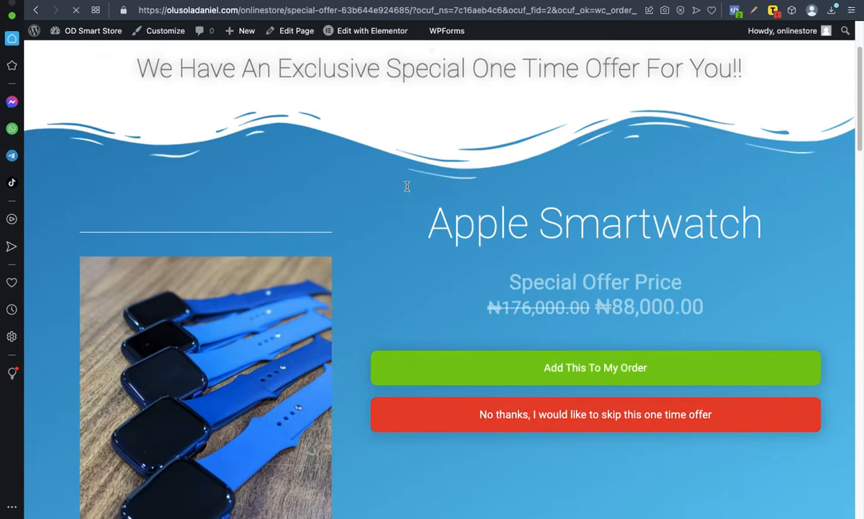
pyautogui.scroll(-5, 316, 216)
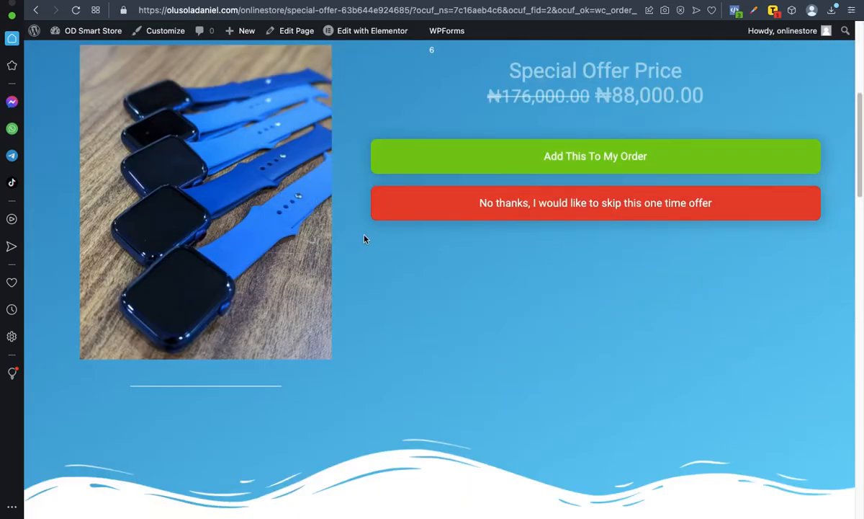
pyautogui.scroll(3, 362, 230)
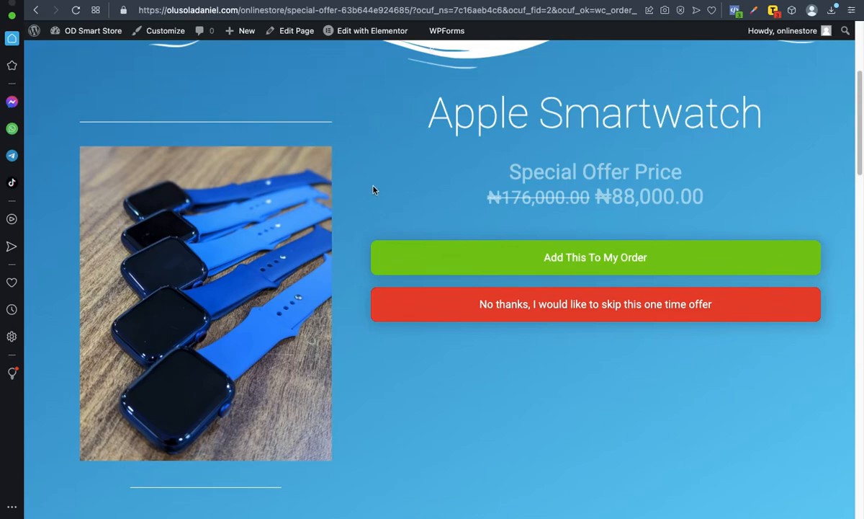
pyautogui.scroll(6, 376, 189)
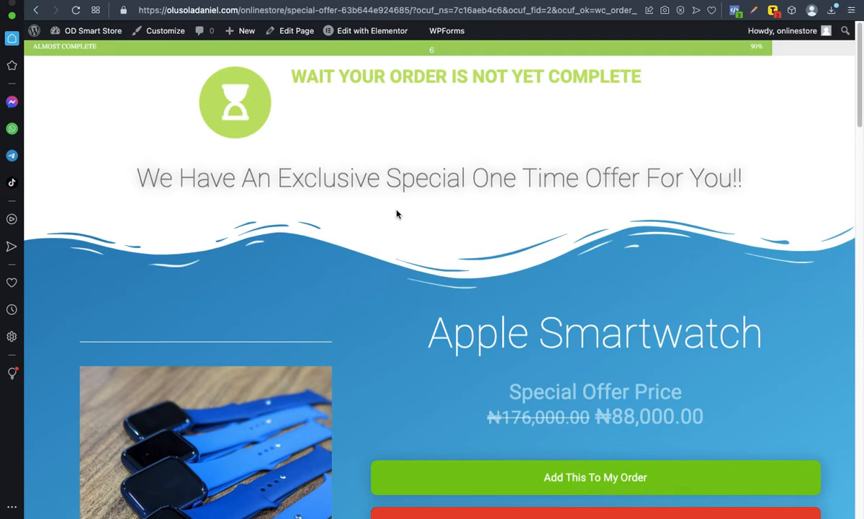
pyautogui.scroll(-4, 396, 213)
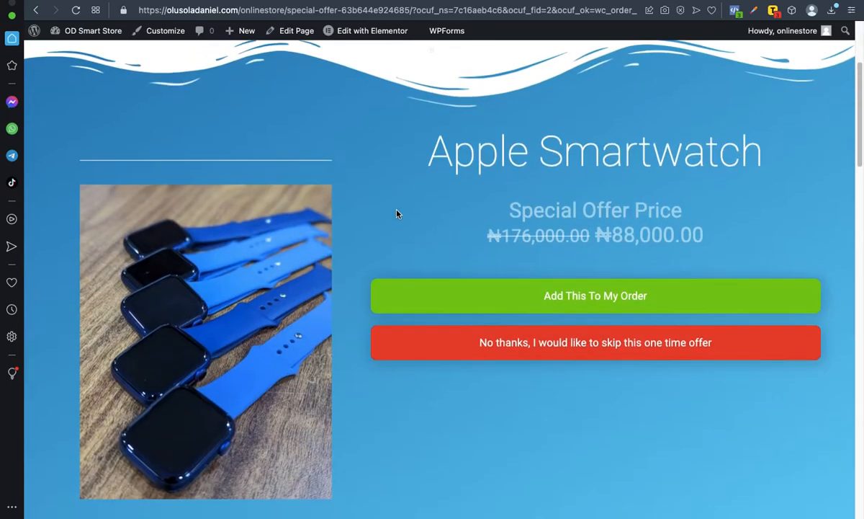
pyautogui.scroll(2, 397, 213)
pyautogui.scroll(-3, 397, 213)
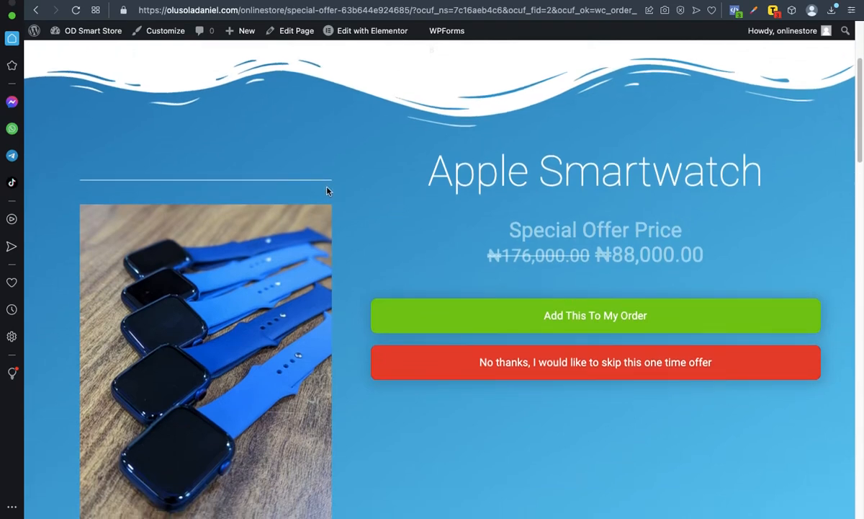
pyautogui.scroll(-4, 327, 191)
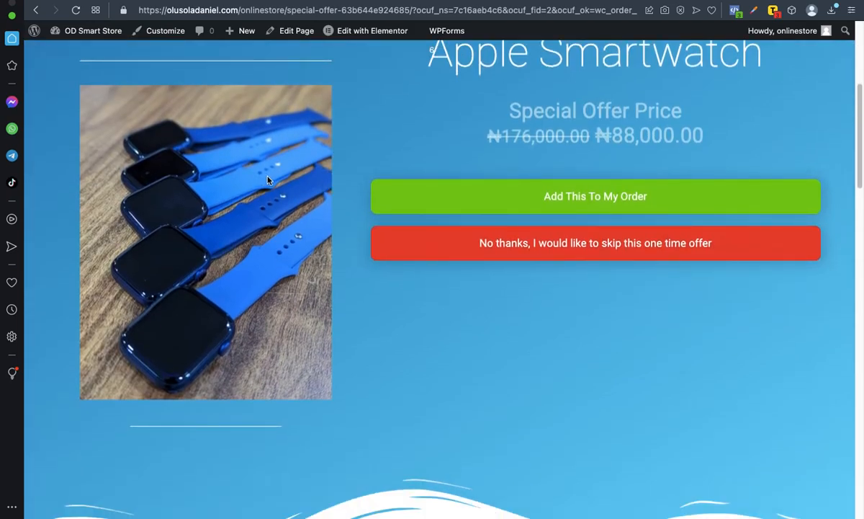
pyautogui.scroll(3, 342, 159)
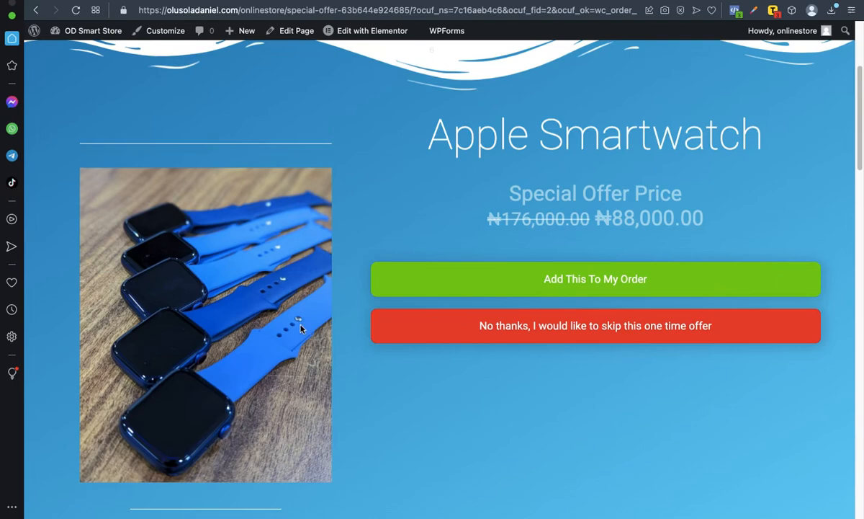
pyautogui.scroll(-2, 378, 344)
pyautogui.scroll(5, 366, 327)
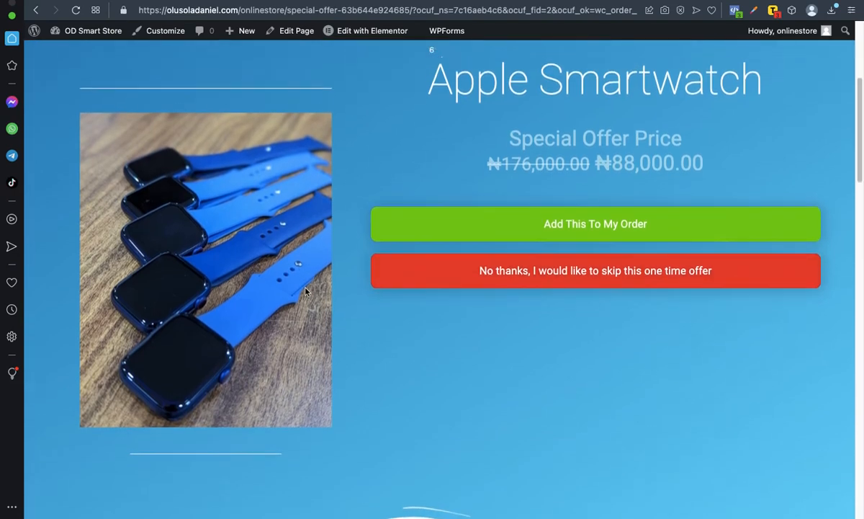
pyautogui.scroll(2, 298, 261)
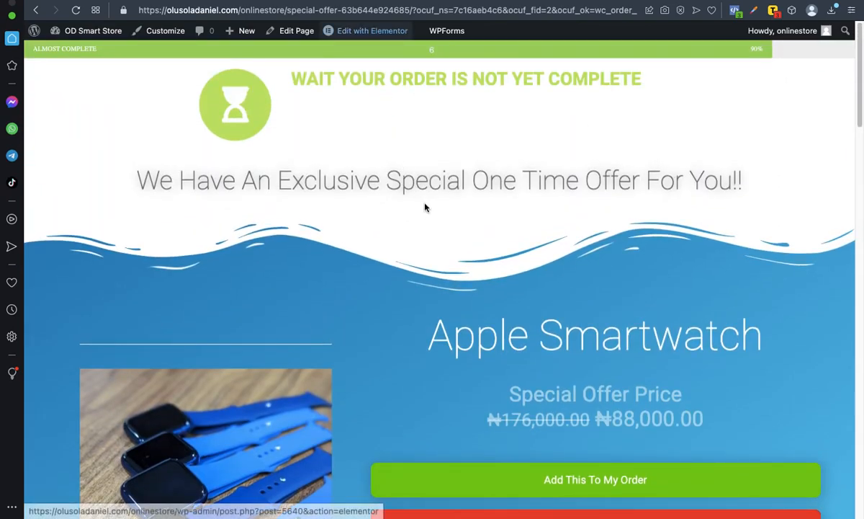
pyautogui.scroll(-5, 432, 187)
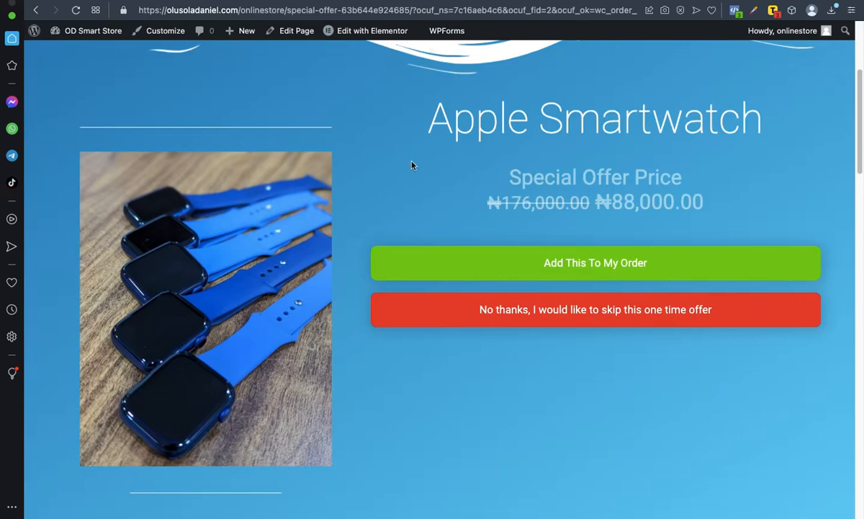
pyautogui.scroll(-1, 432, 155)
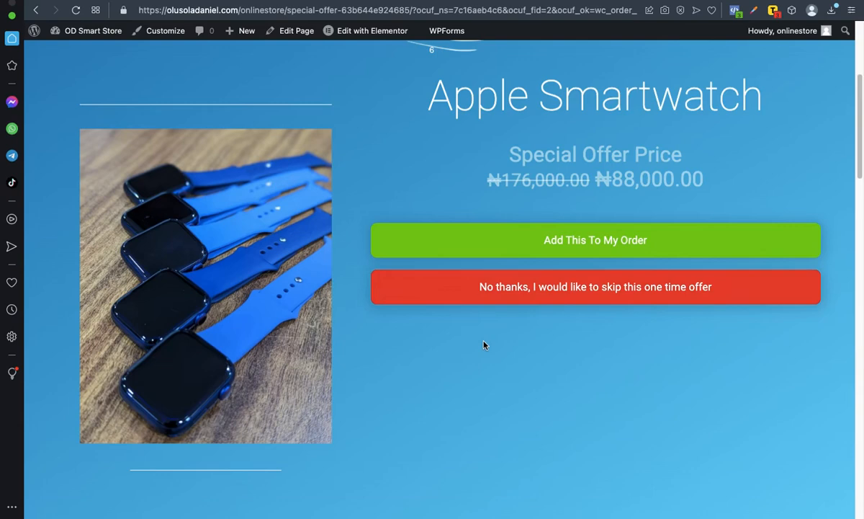
# - Add the Apple Smartwatch offer to the order and review the order details on the thank-you page
pyautogui.click(569, 243)
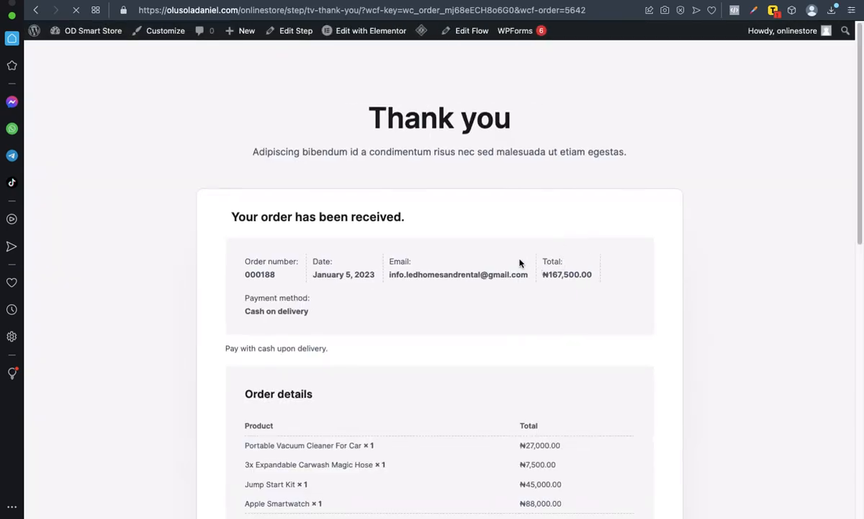
pyautogui.scroll(-1, 519, 260)
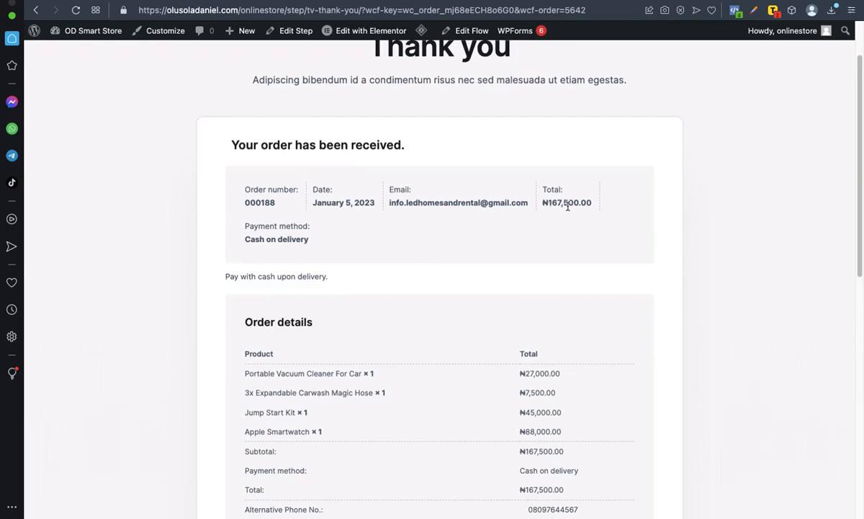
pyautogui.scroll(-2, 494, 237)
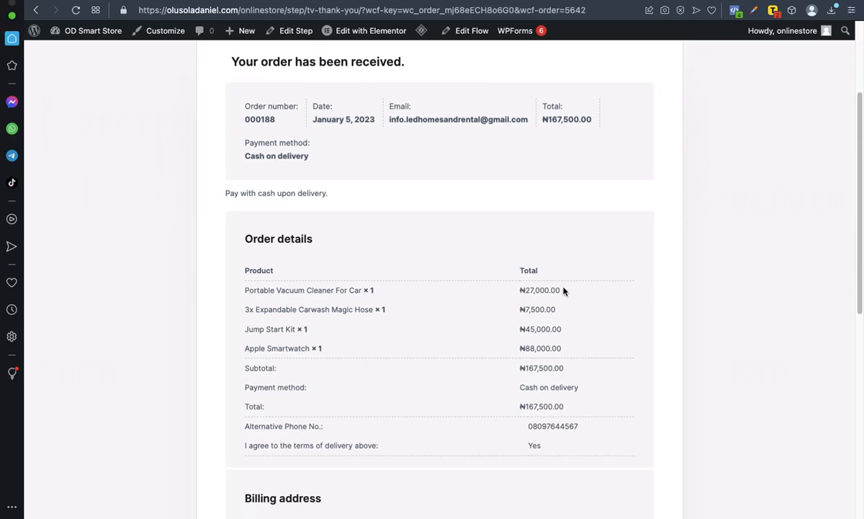
pyautogui.scroll(2, 446, 273)
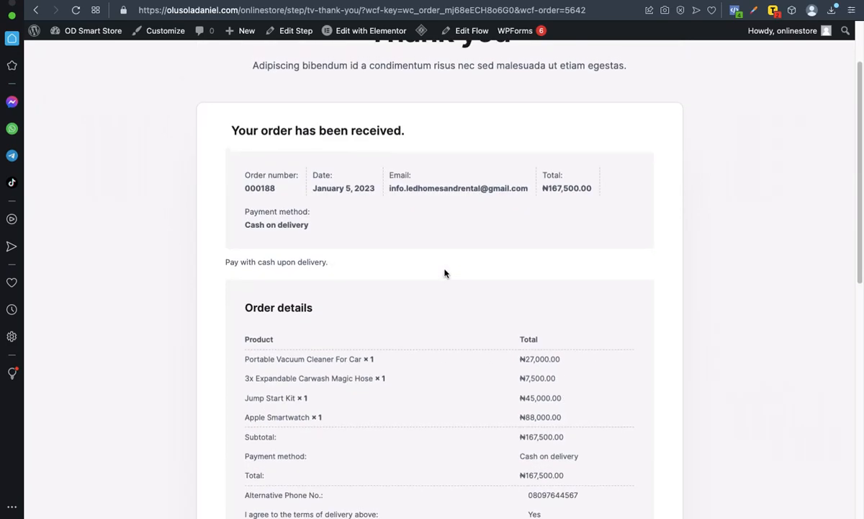
pyautogui.scroll(2, 445, 273)
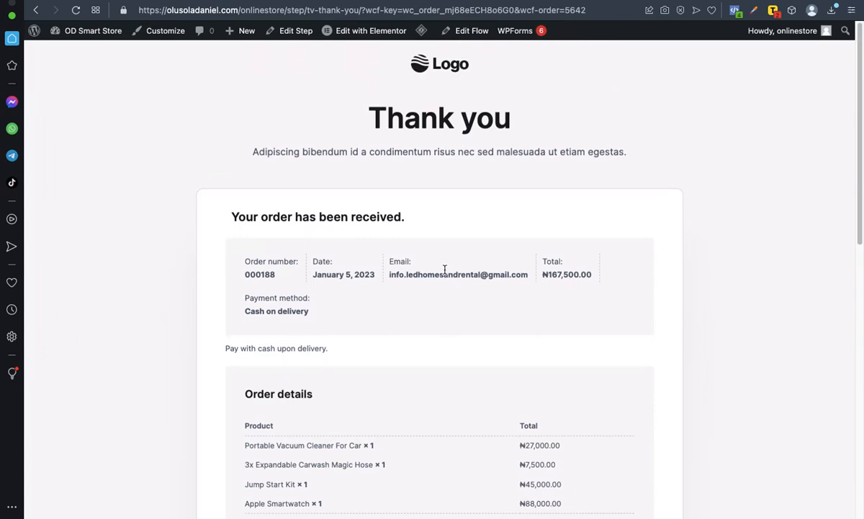
pyautogui.scroll(-2, 424, 231)
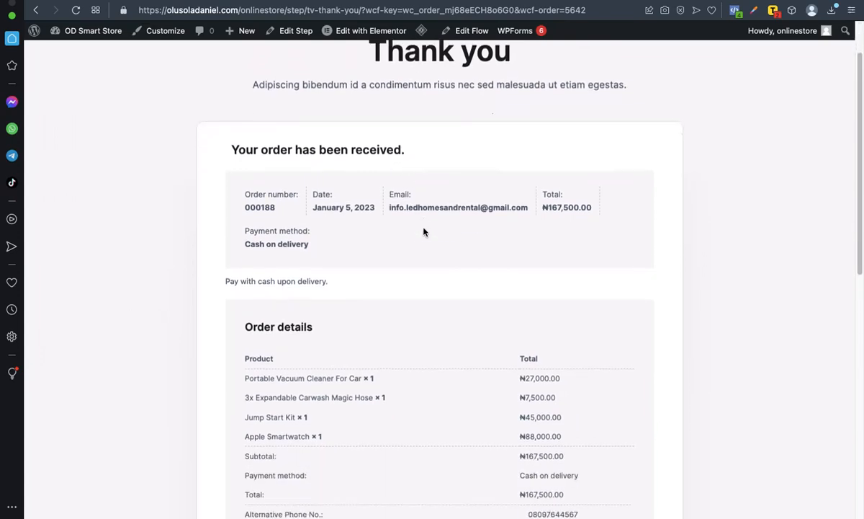
pyautogui.scroll(2, 425, 231)
pyautogui.scroll(-3, 448, 239)
pyautogui.scroll(-3, 432, 245)
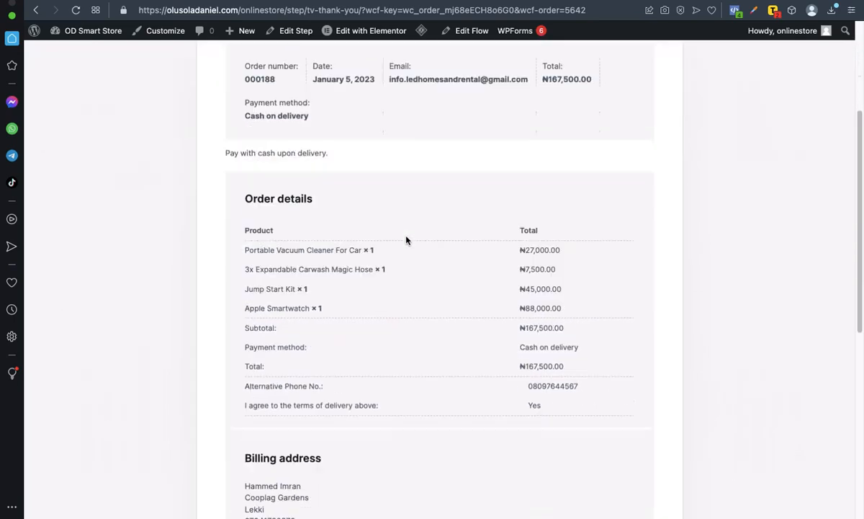
# - Review the redirect settings of Offer #2 and Offer #1 in the upsell funnel and compare them with the sales funnel flow diagram
pyautogui.hotkey('ctrl', 'Left')
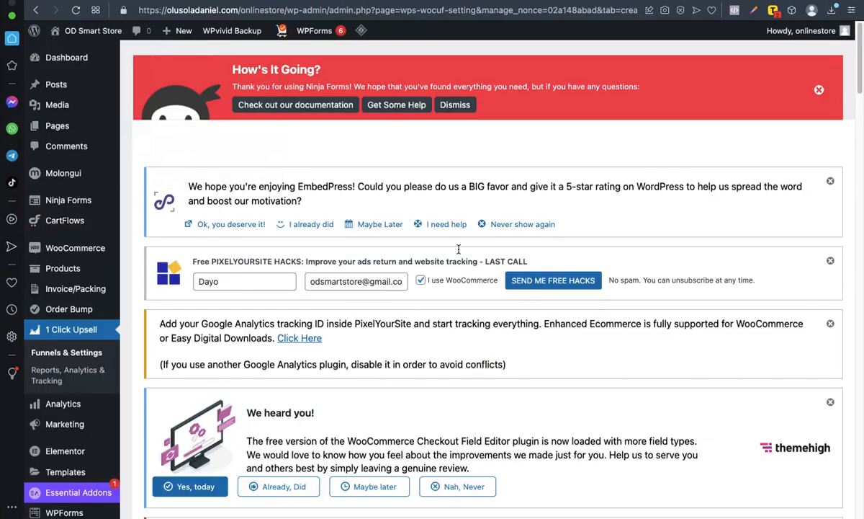
pyautogui.scroll(-20, 458, 252)
pyautogui.scroll(-5, 458, 252)
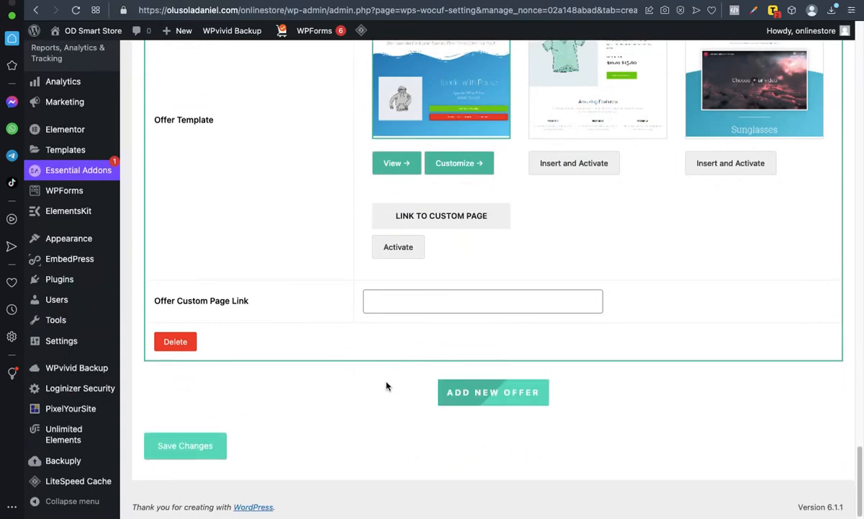
pyautogui.scroll(5, 352, 350)
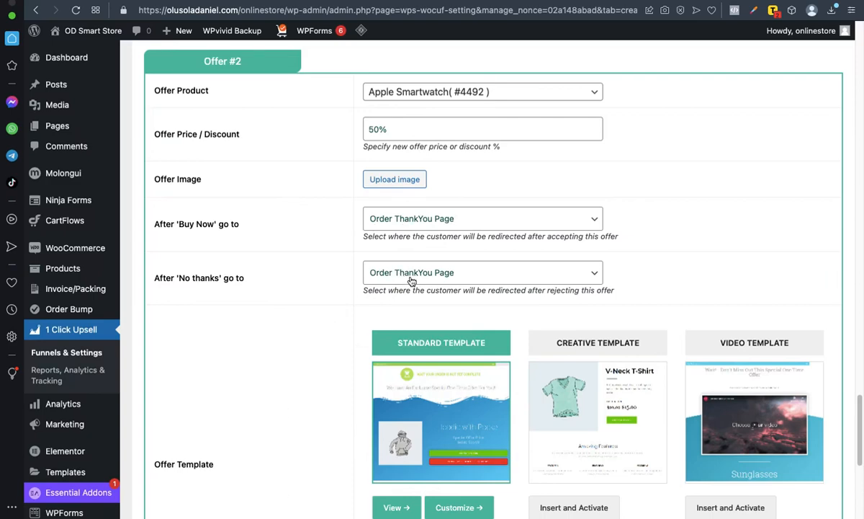
pyautogui.scroll(3, 334, 246)
pyautogui.scroll(10, 334, 246)
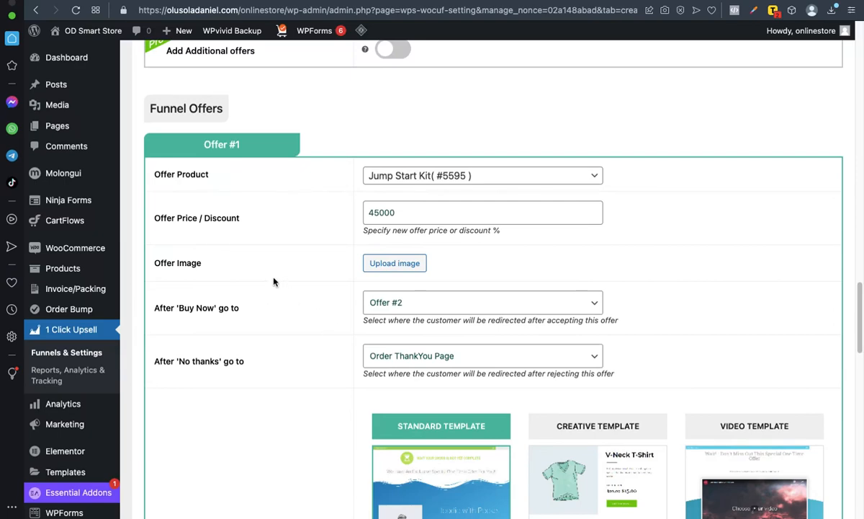
pyautogui.hotkey('ctrl', 'Left')
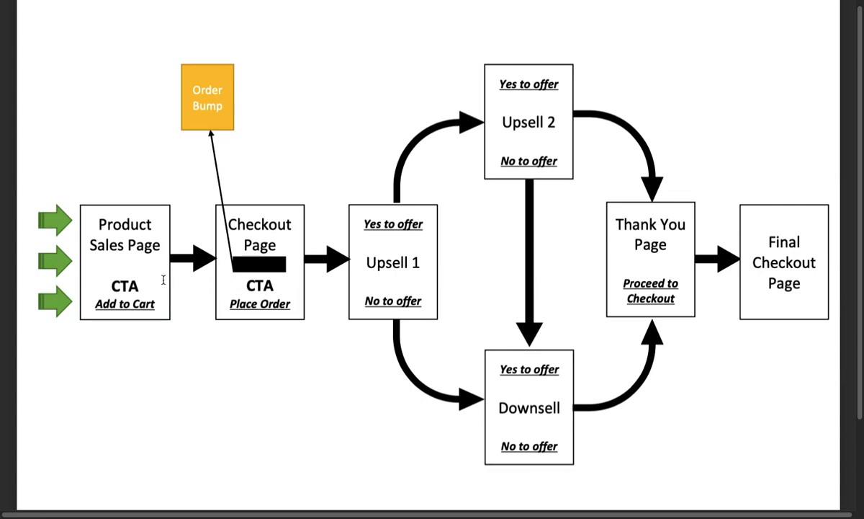
pyautogui.hotkey('ctrl', 'Right')
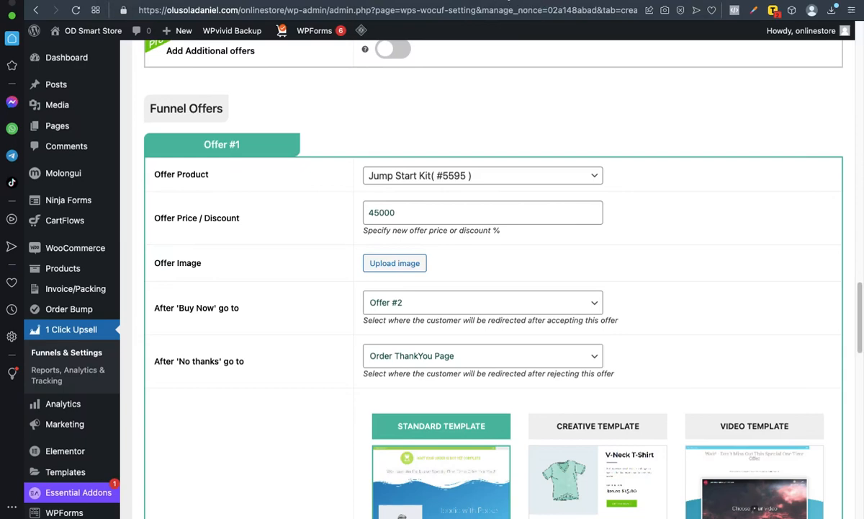
# - Return to the order's thank-you page and examine its summary, product list, totals and billing details
pyautogui.hotkey('ctrl', 'Tab')
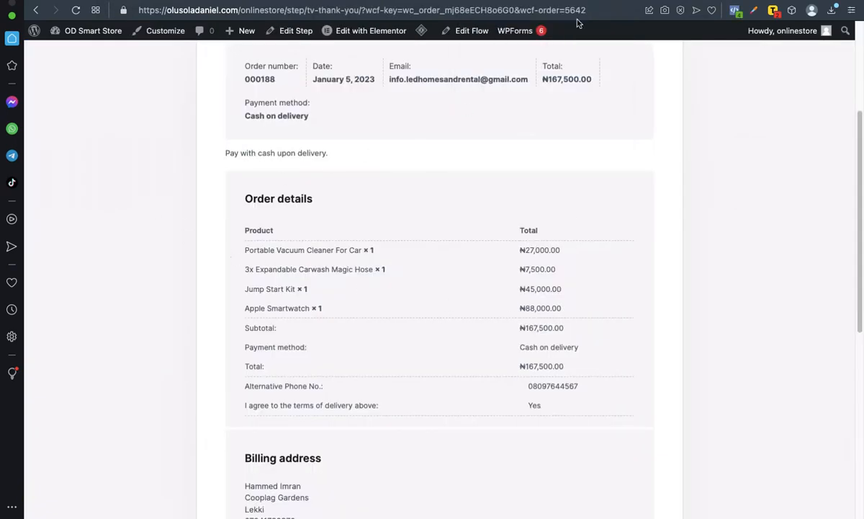
pyautogui.moveTo(612, 1)
pyautogui.scroll(-5, 585, 231)
pyautogui.scroll(7, 585, 241)
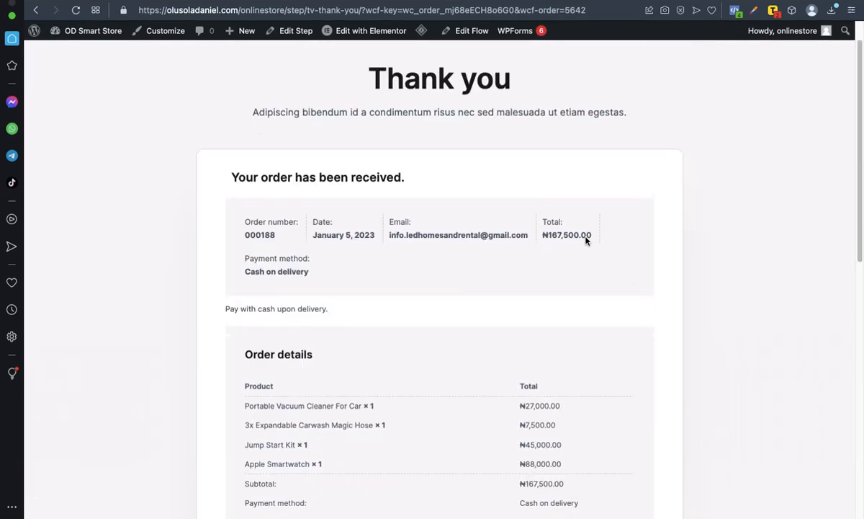
pyautogui.scroll(-6, 585, 240)
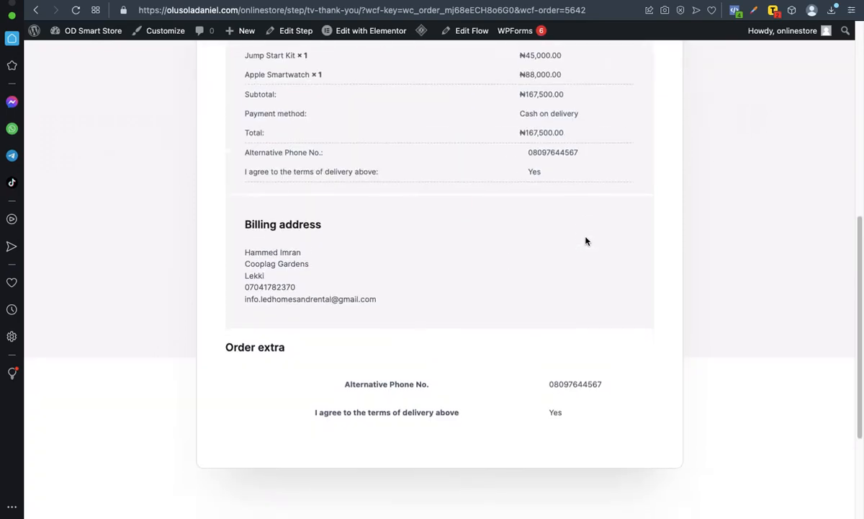
pyautogui.scroll(7, 586, 240)
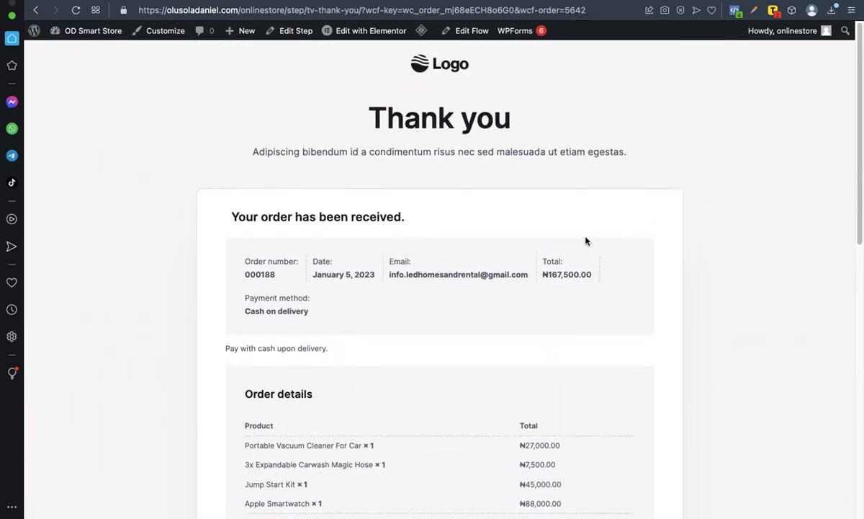
pyautogui.scroll(-4, 585, 240)
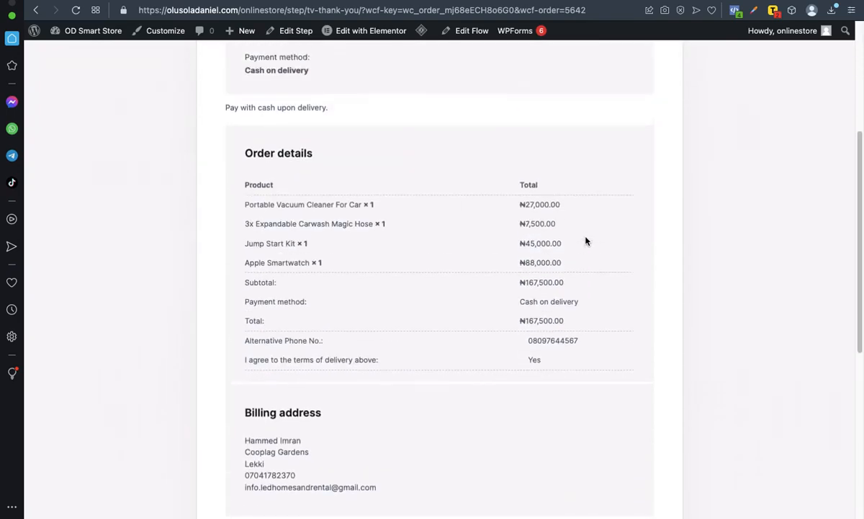
pyautogui.scroll(4, 585, 241)
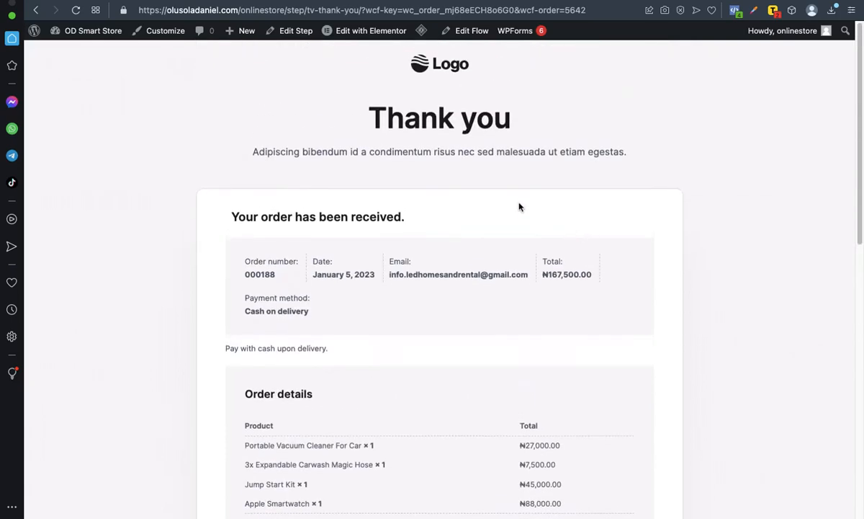
pyautogui.scroll(-1, 480, 201)
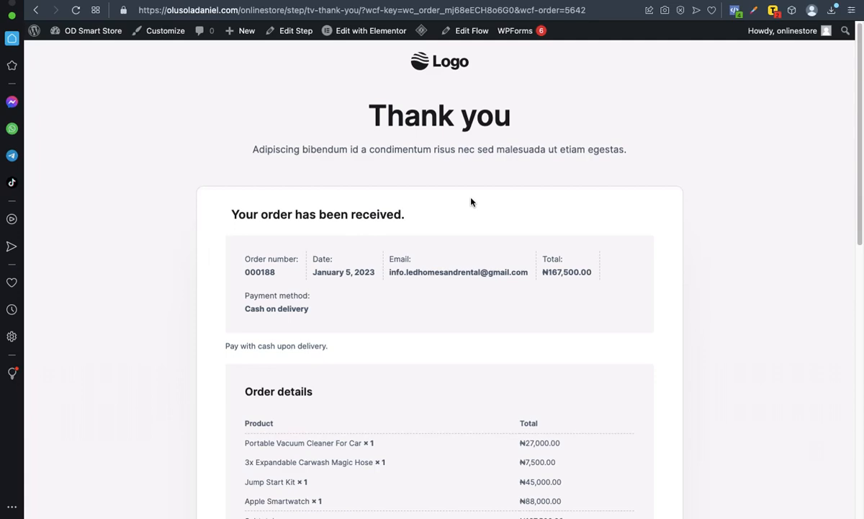
pyautogui.scroll(-1, 397, 193)
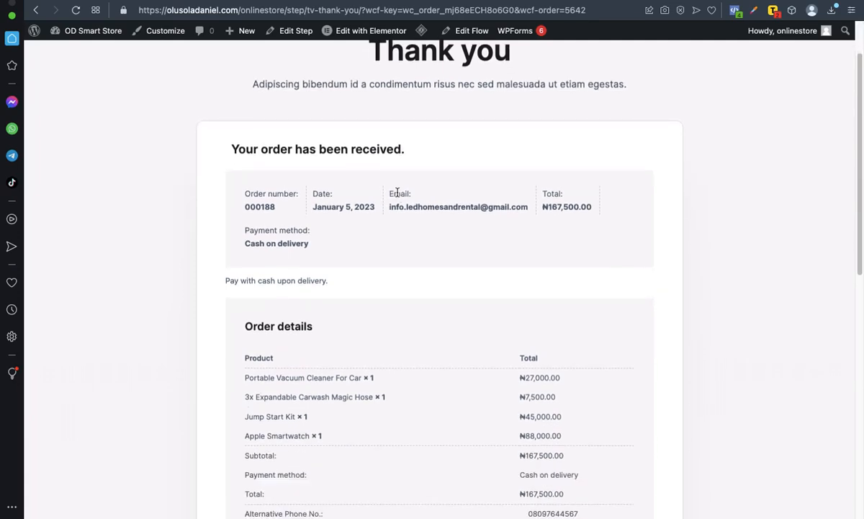
pyautogui.scroll(1, 397, 177)
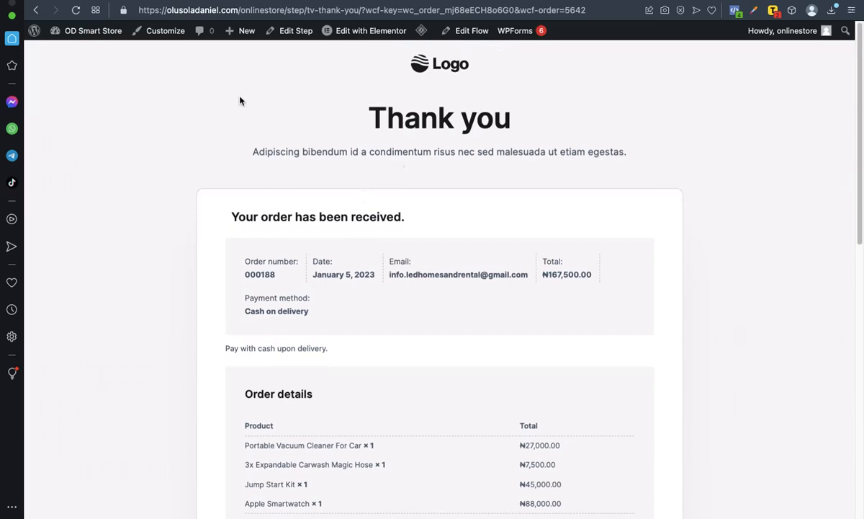
# - Switch past the sales funnel flow diagram to the slideshow and show the title slide on order bumps, upsells and down-sells
pyautogui.hotkey('ctrl', 'Left')
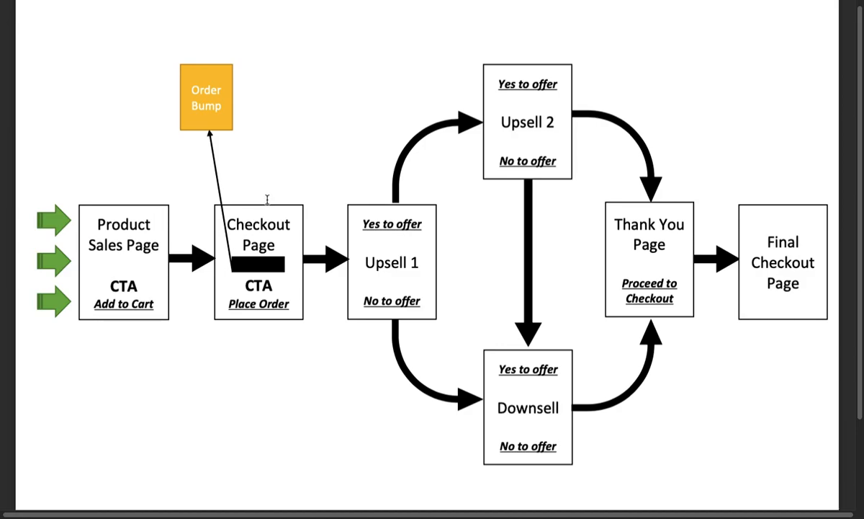
pyautogui.hotkey('ctrl', 'Left')
pyautogui.press('Left')
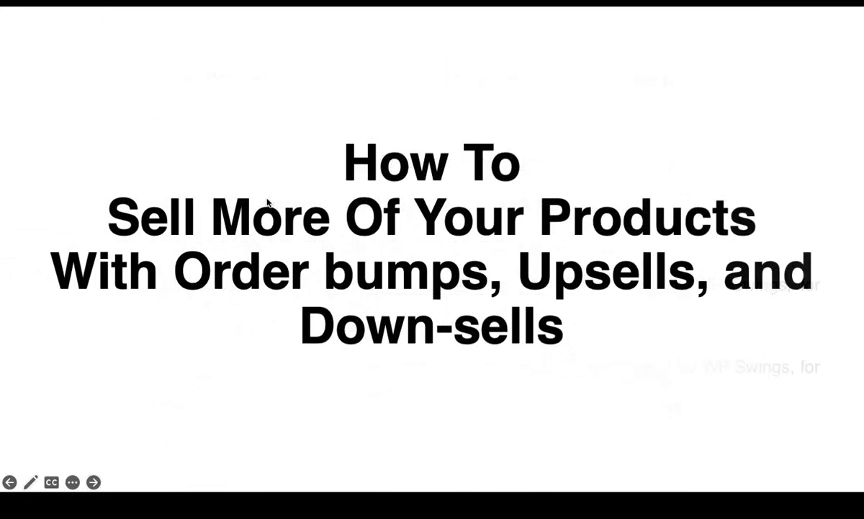